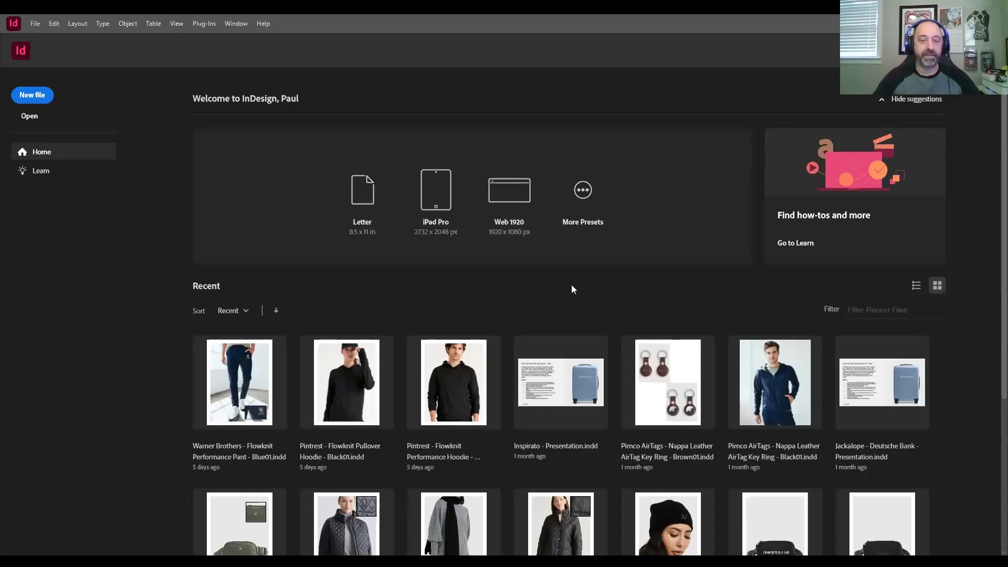
scroll(572, 289, "down", 2)
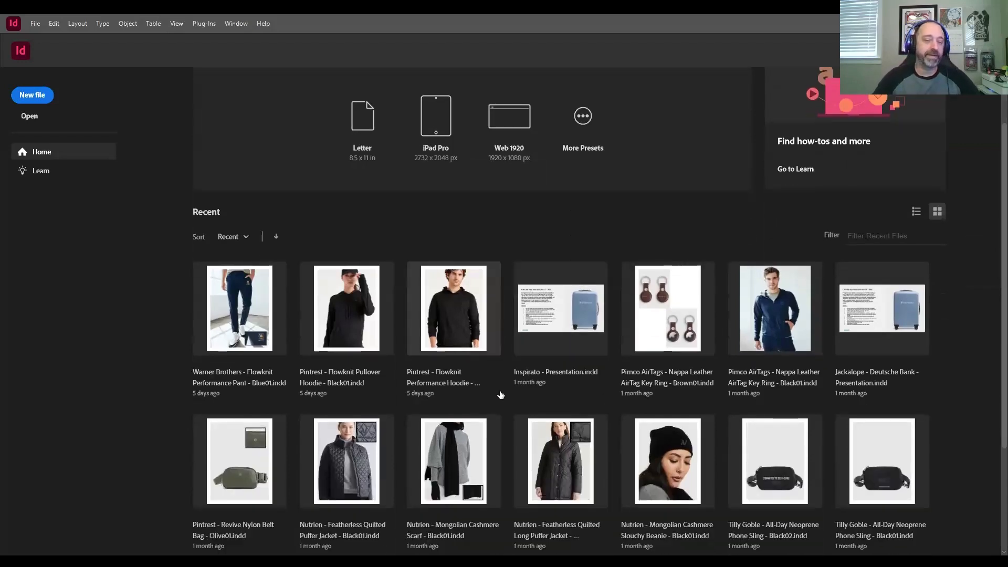
scroll(501, 395, "down", 1)
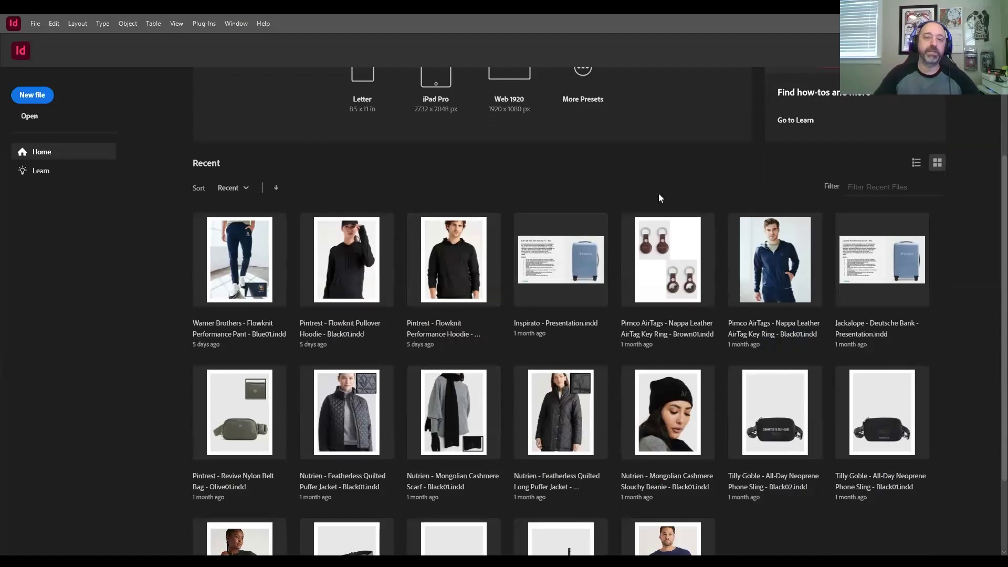
scroll(660, 197, "up", 3)
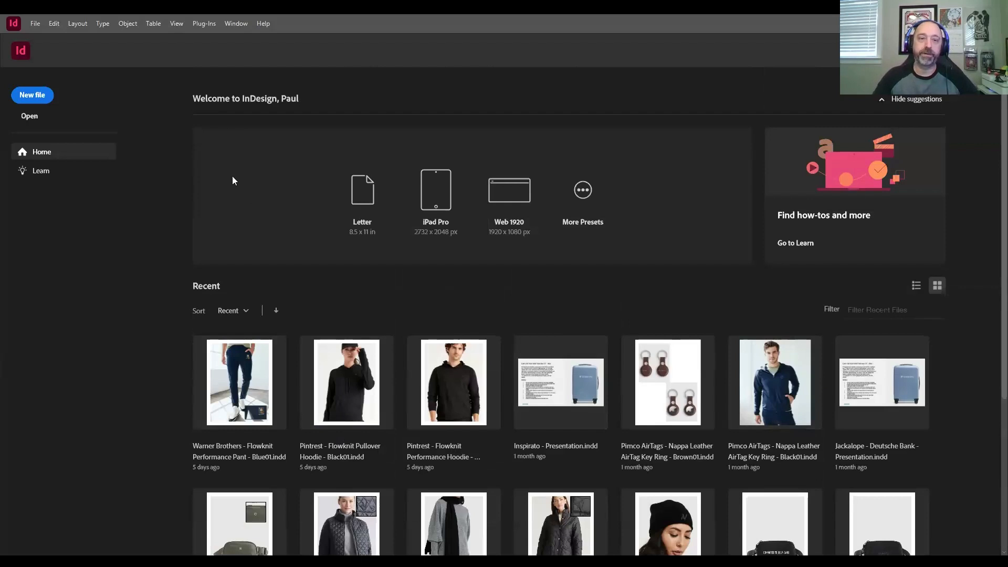
left_click(35, 24)
mouse_move(79, 35)
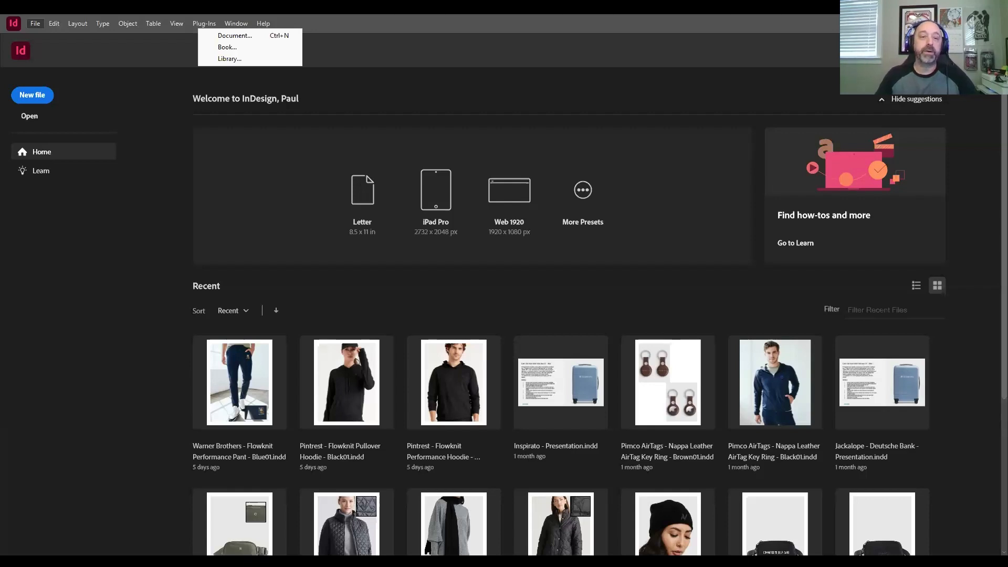
left_click(235, 36)
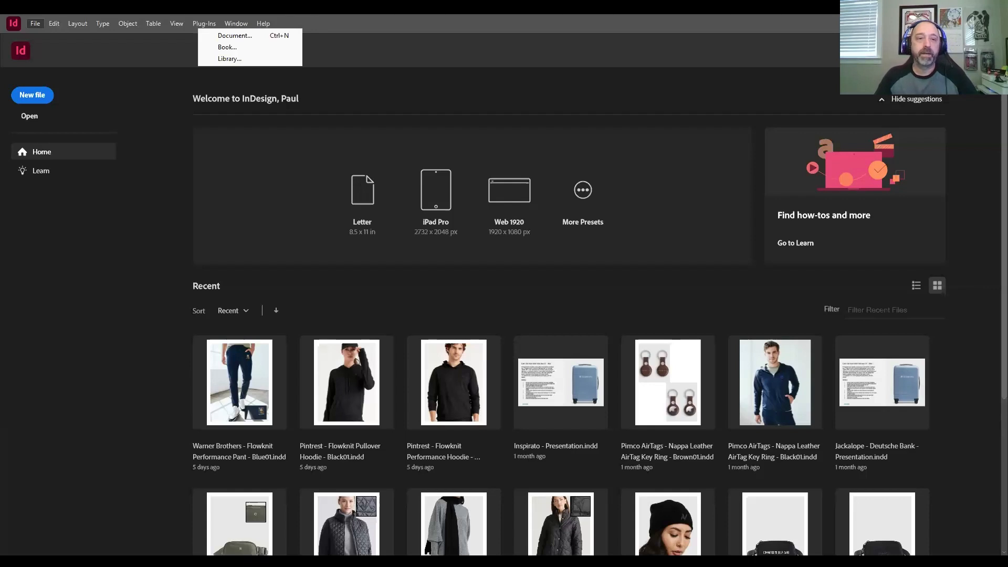
left_click(226, 47)
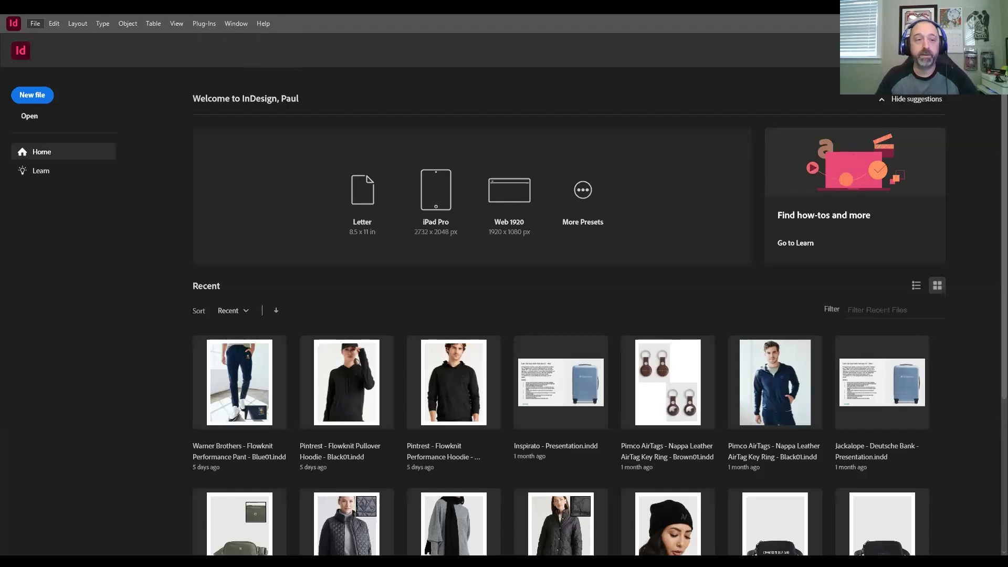
mouse_move(68, 71)
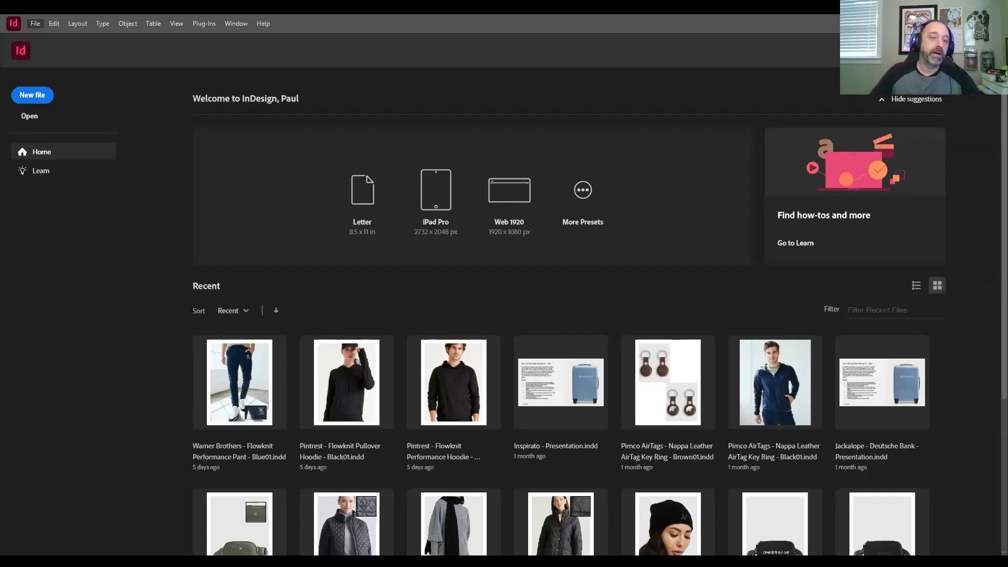
Step: Delete the Newsletter preset from the defined document presets and save the change
mouse_move(110, 223)
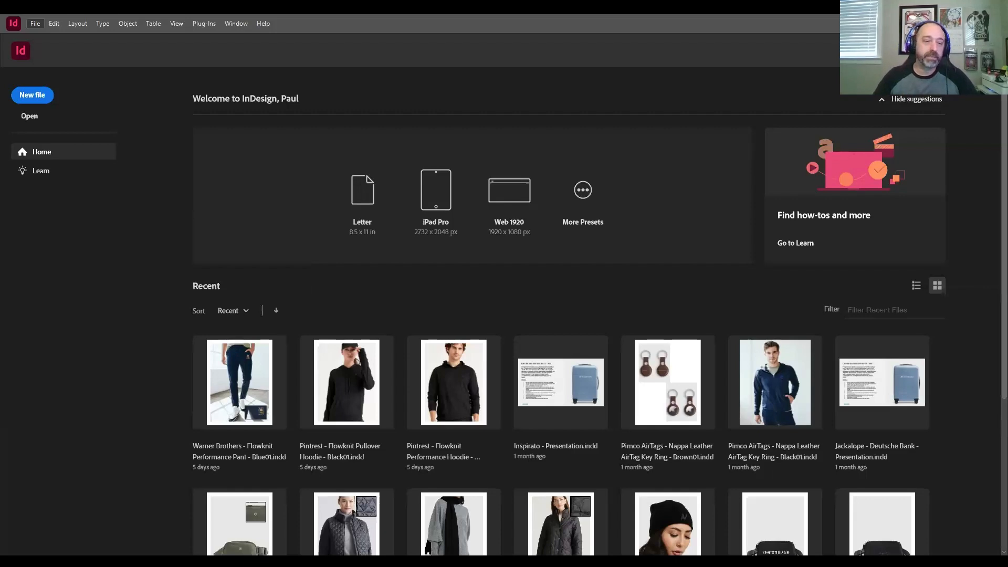
mouse_move(105, 289)
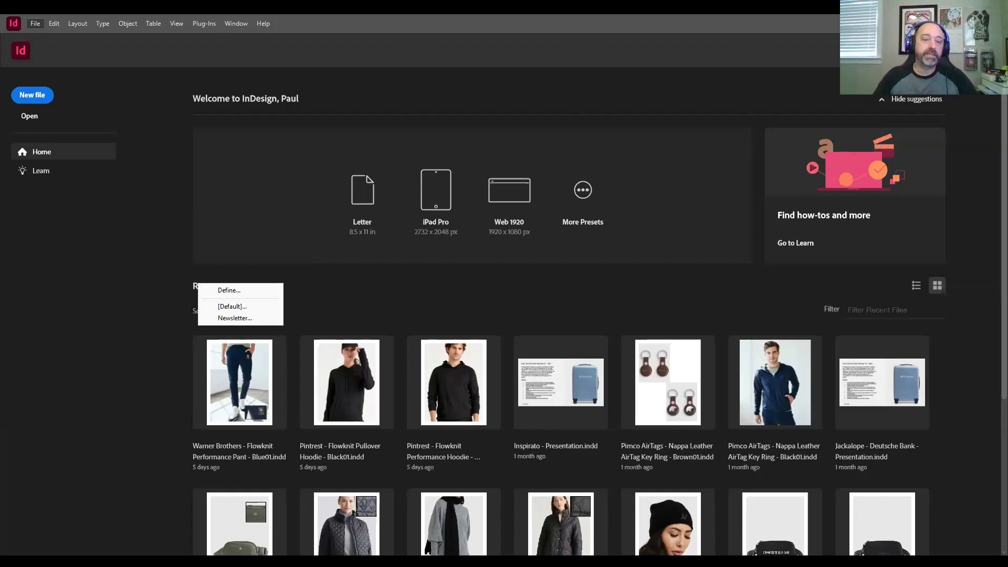
left_click(228, 291)
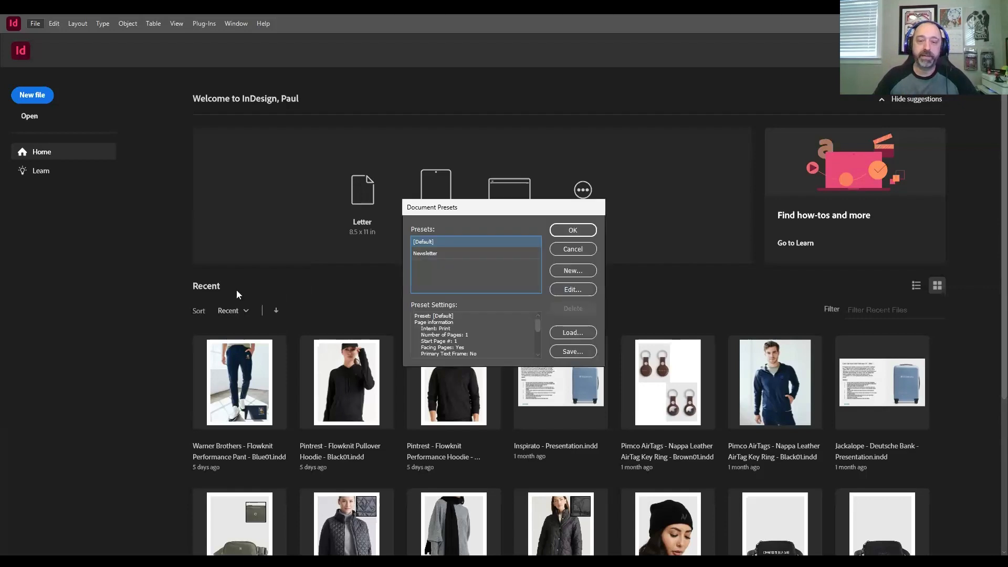
left_click(471, 253)
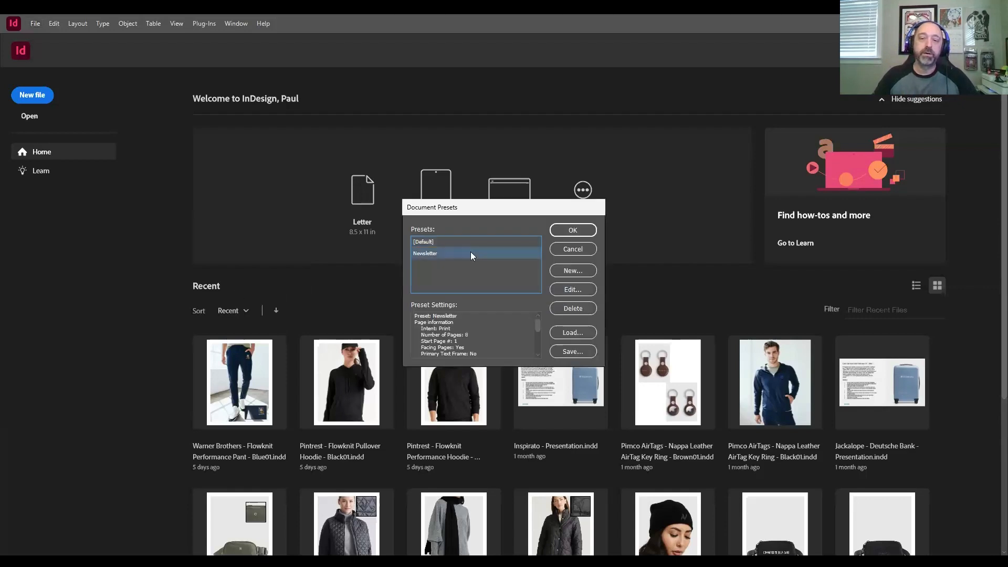
left_click(572, 308)
left_click(512, 300)
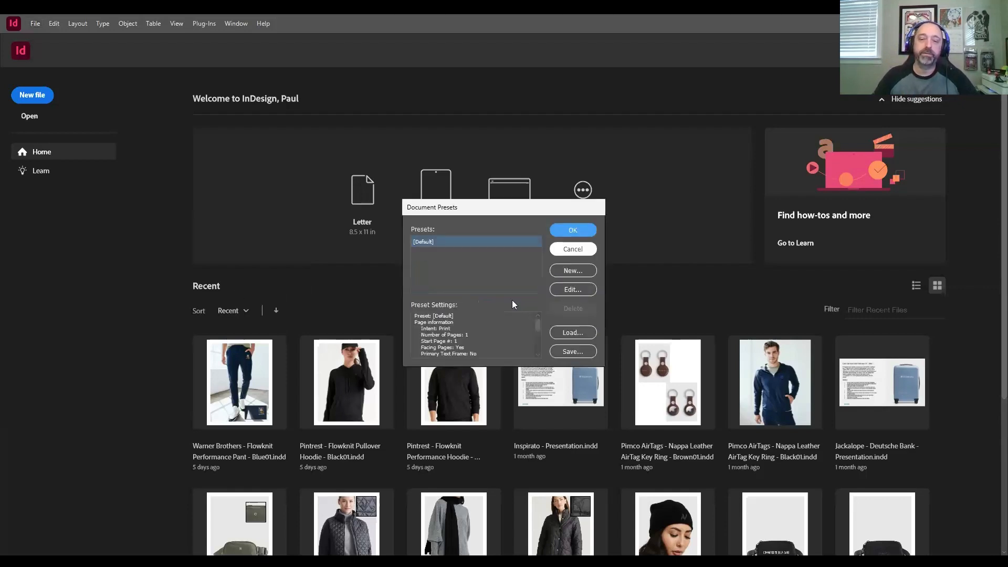
left_click(582, 234)
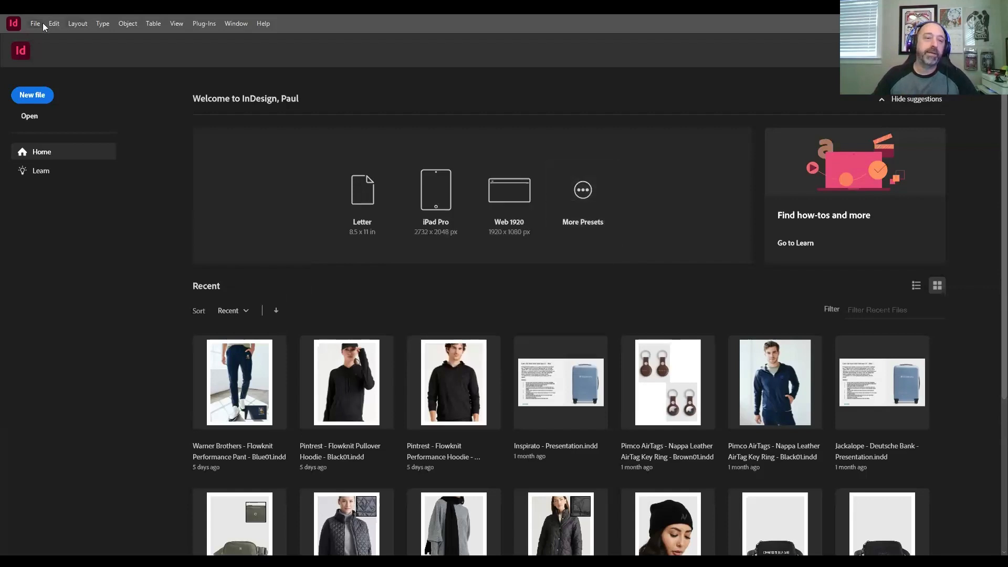
mouse_move(74, 290)
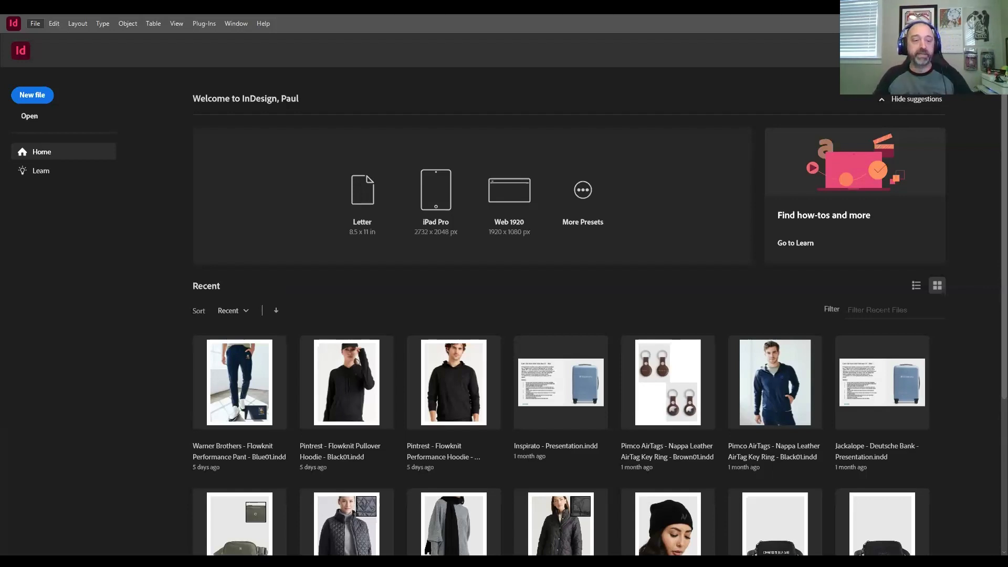
mouse_move(111, 368)
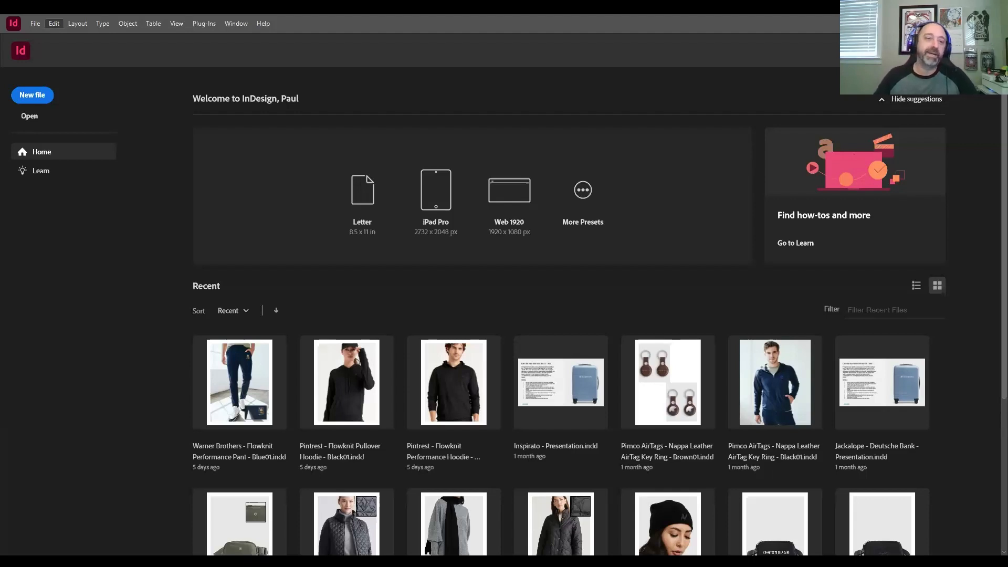
mouse_move(105, 244)
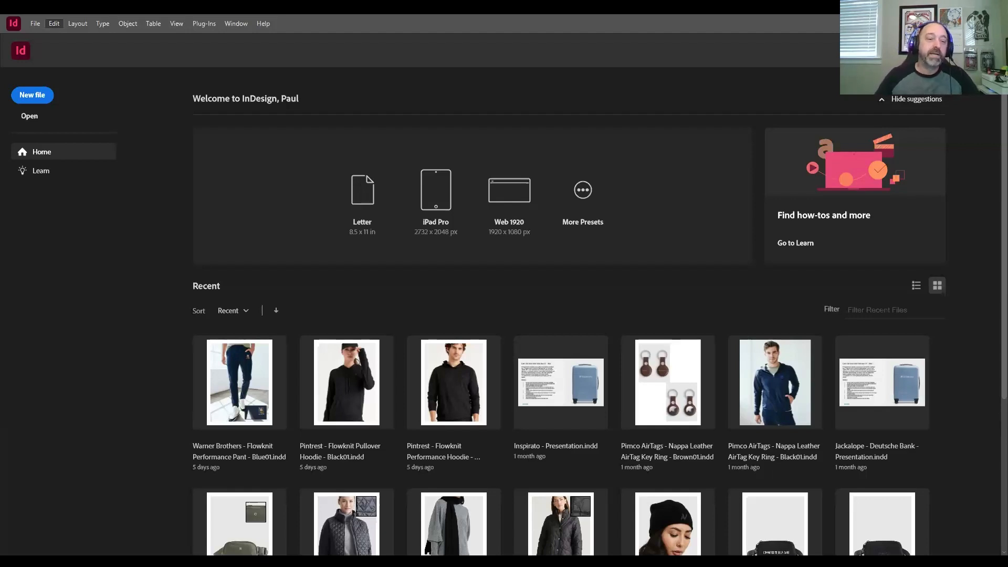
mouse_move(116, 341)
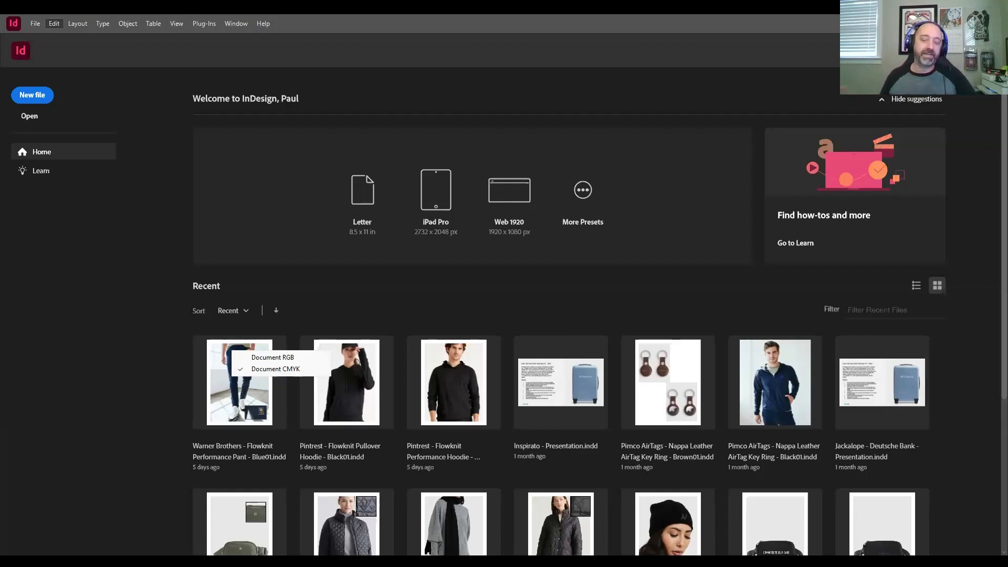
left_click(261, 369)
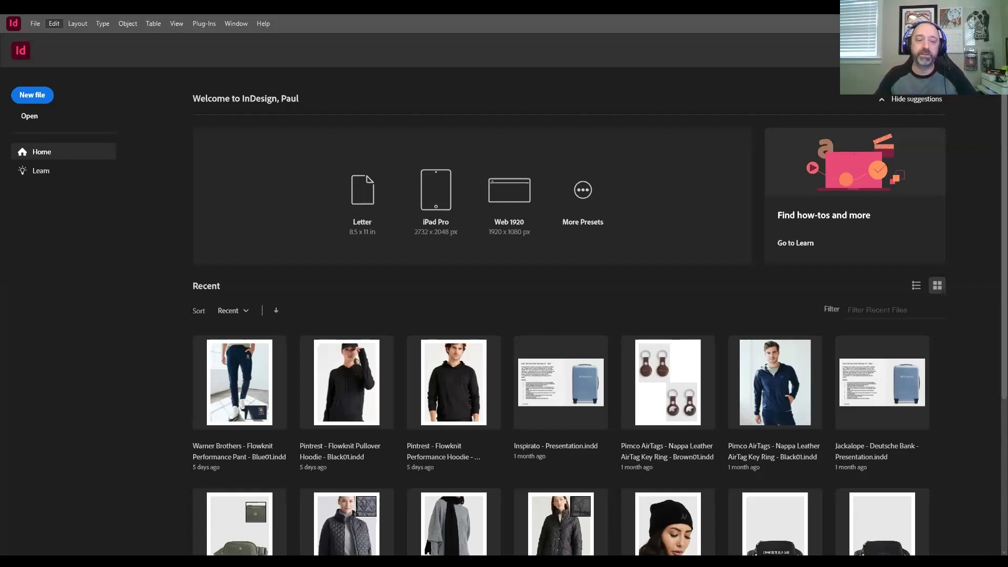
mouse_move(105, 464)
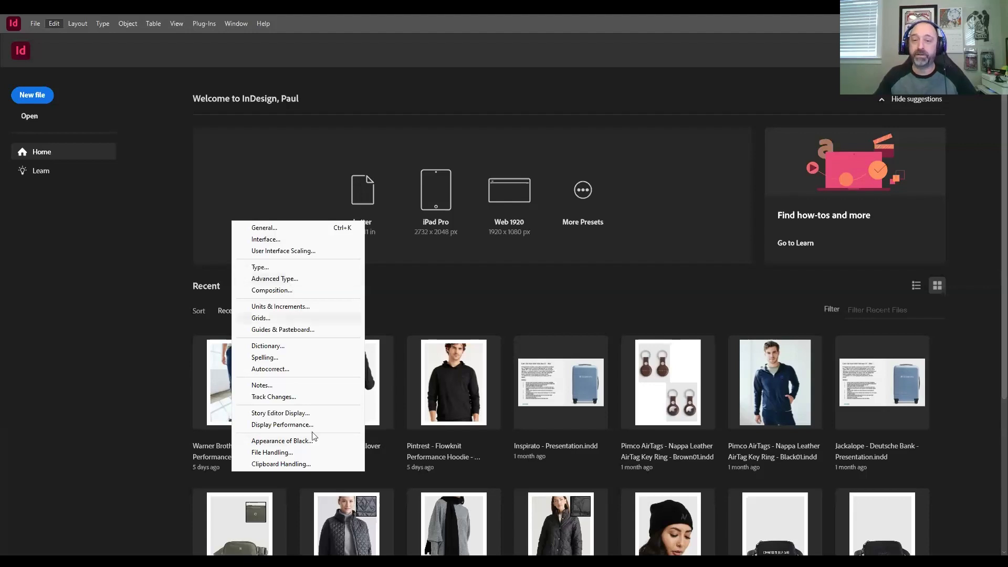
left_click(295, 317)
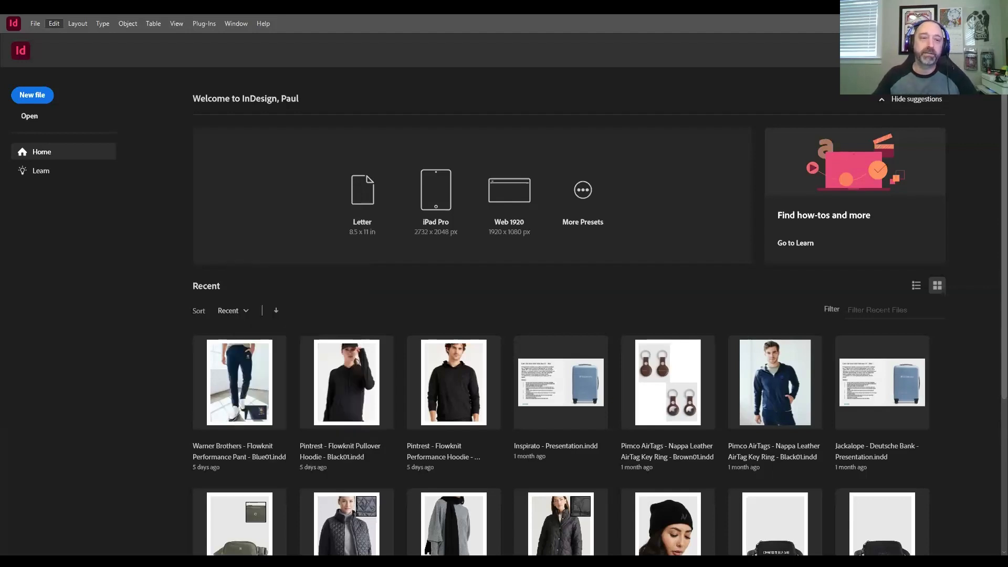
mouse_move(94, 36)
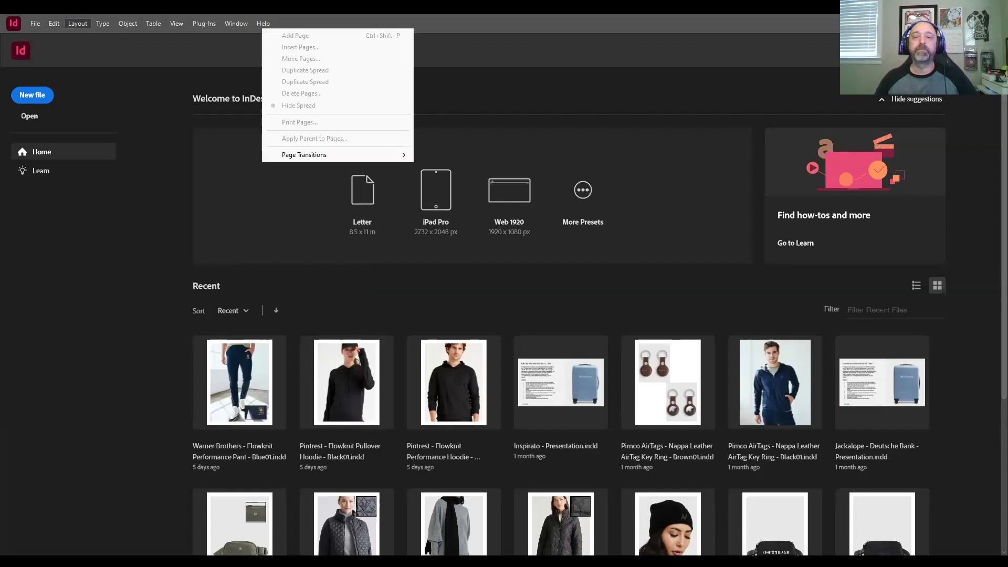
left_click(179, 39)
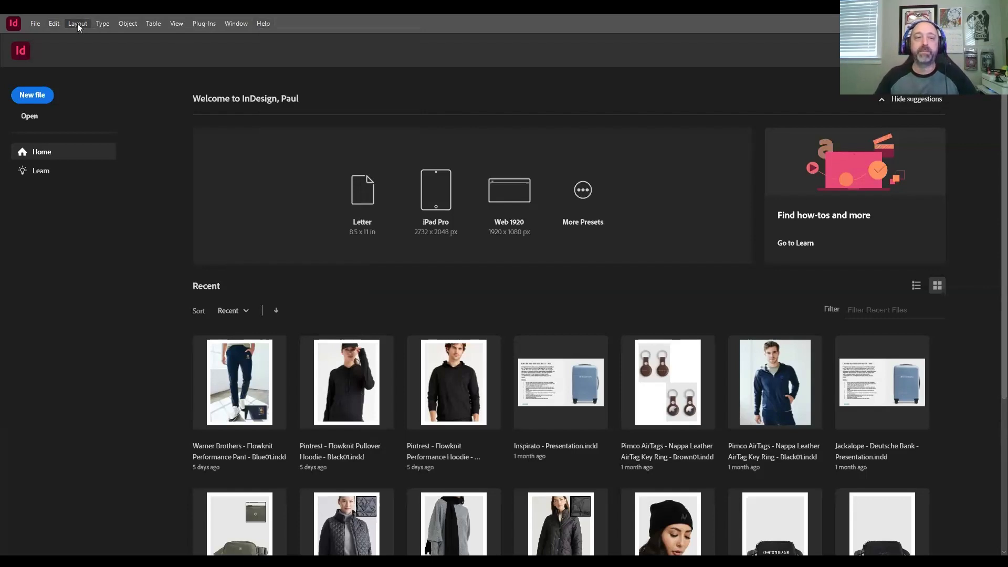
mouse_move(179, 36)
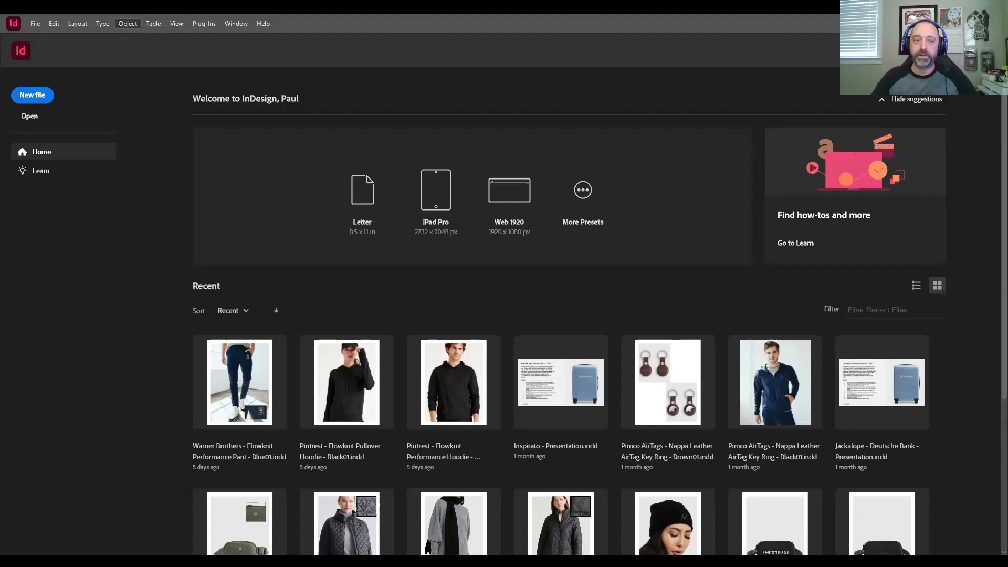
mouse_move(168, 350)
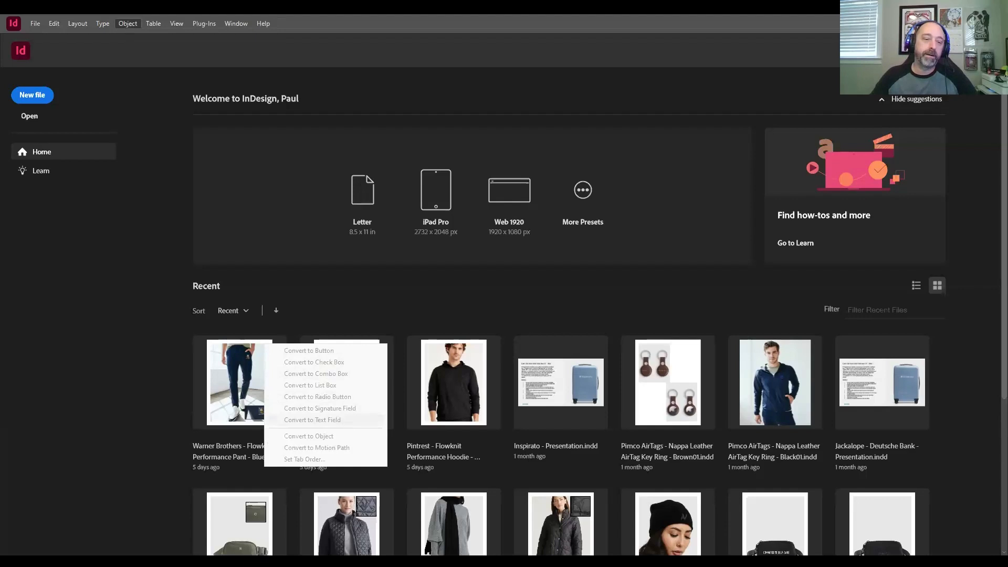
mouse_move(189, 418)
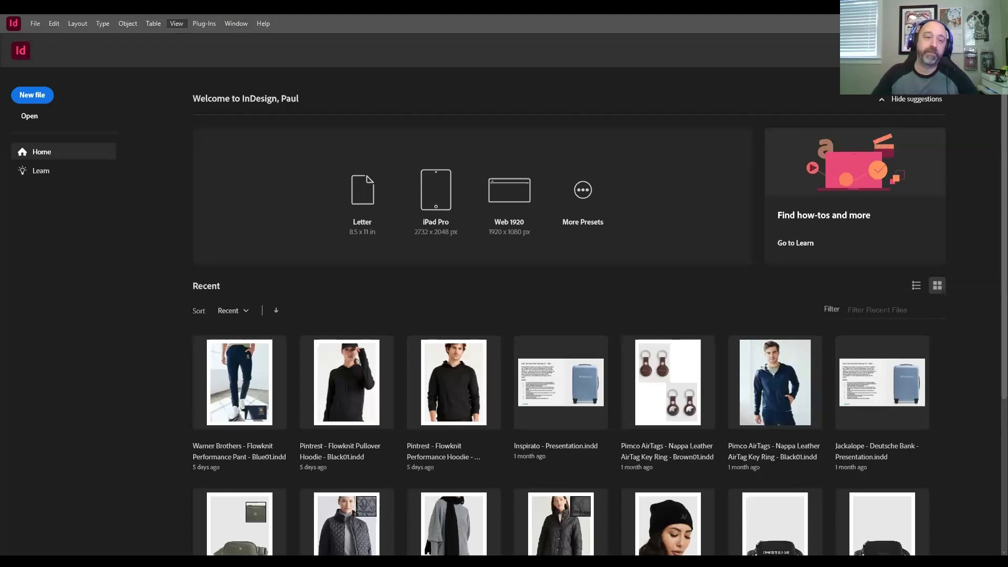
right_click(357, 179)
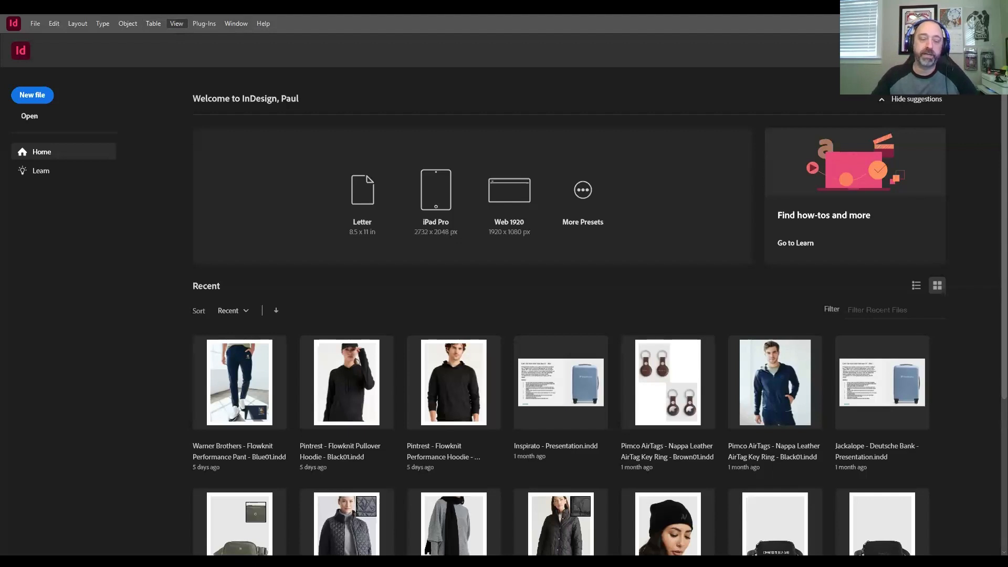
mouse_move(226, 186)
mouse_move(226, 242)
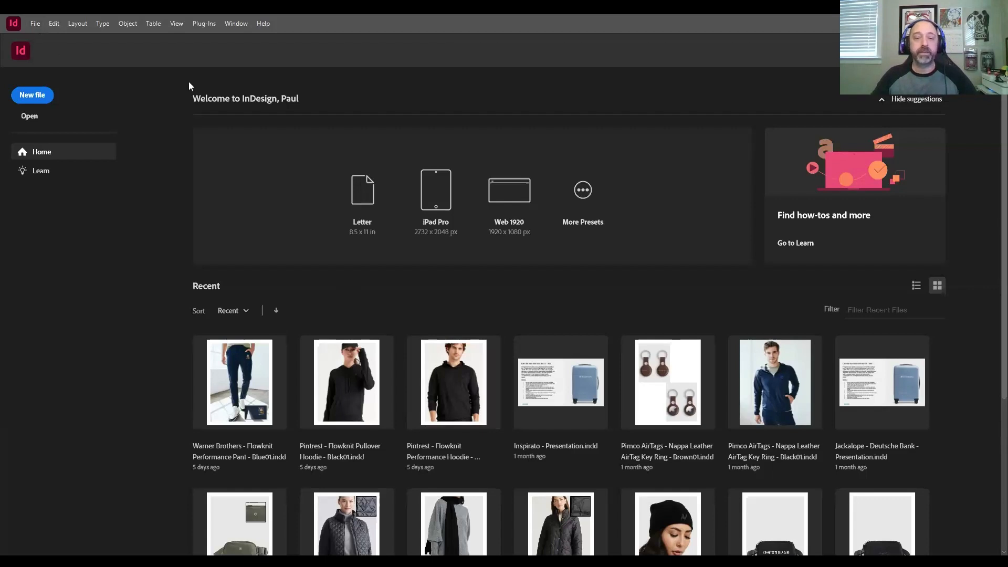
Step: Open 02_Start.indd from the Lesson02 folder inside the Desktop's InDesign folder, updating its modified links
key("ctrl+o")
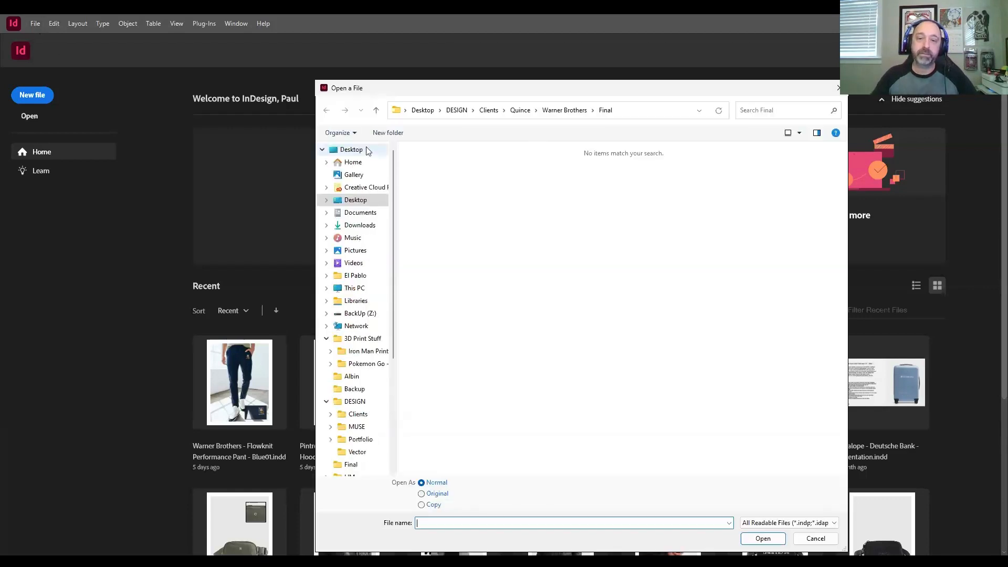
left_click(367, 148)
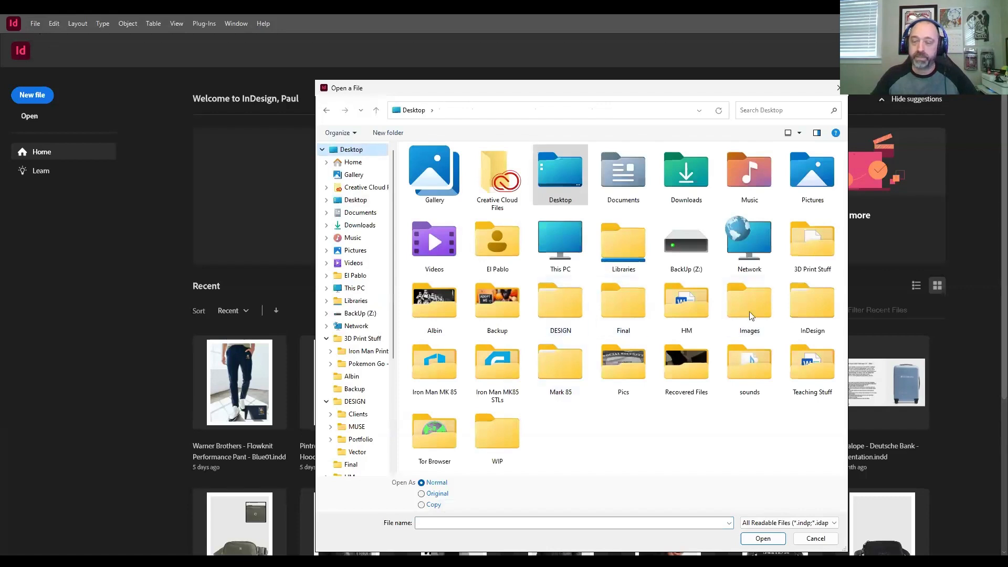
left_click(799, 314)
double_click(800, 314)
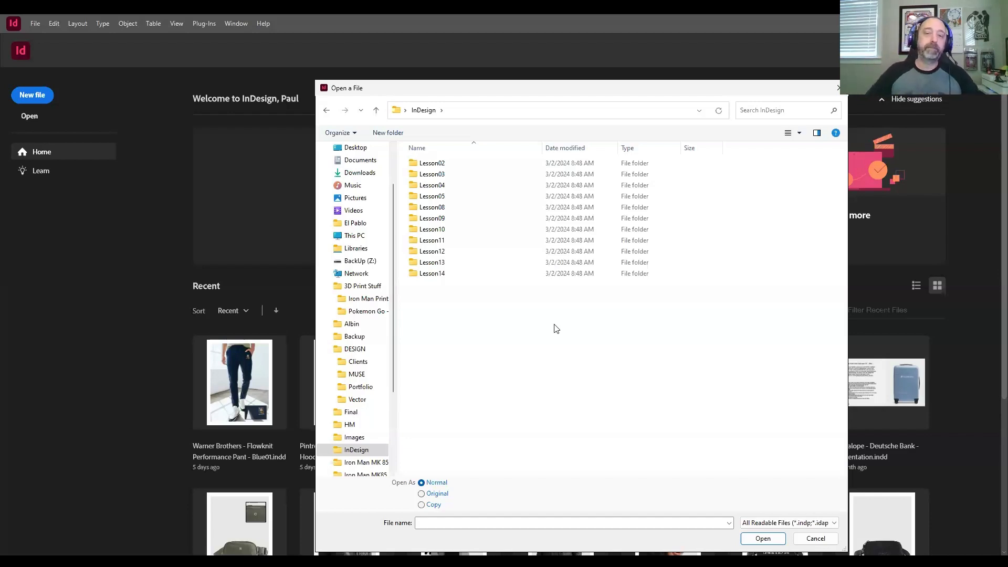
double_click(461, 164)
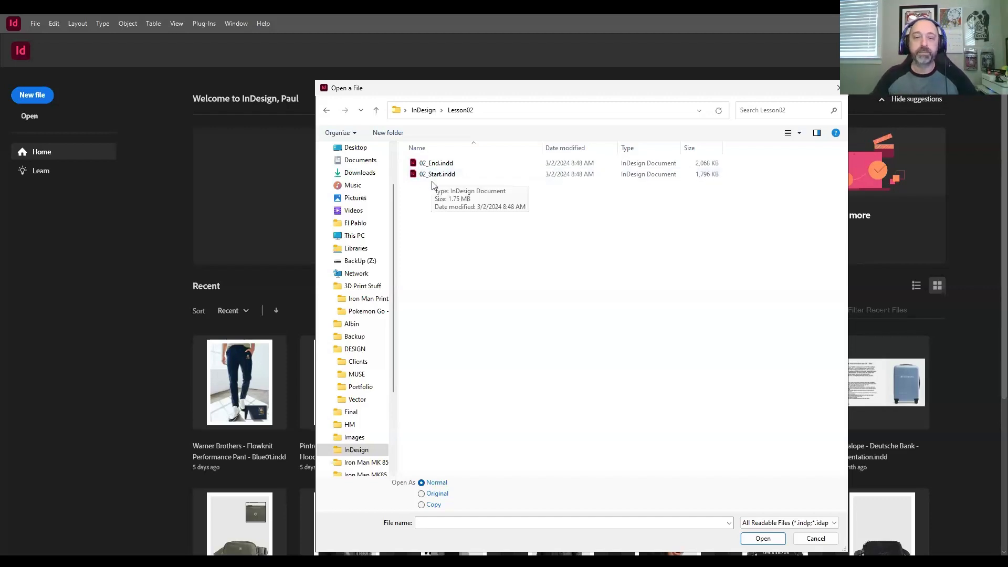
double_click(459, 175)
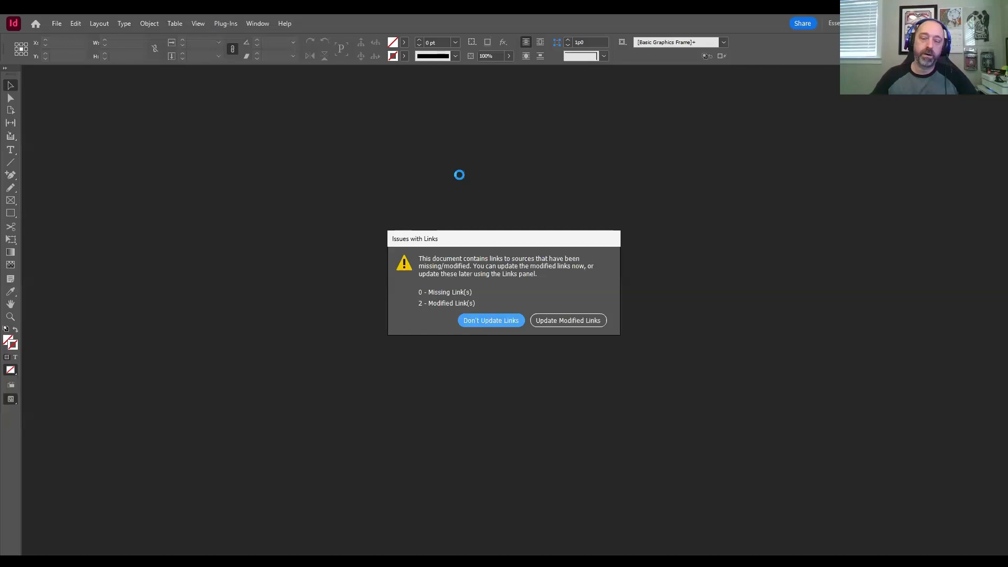
left_click(559, 322)
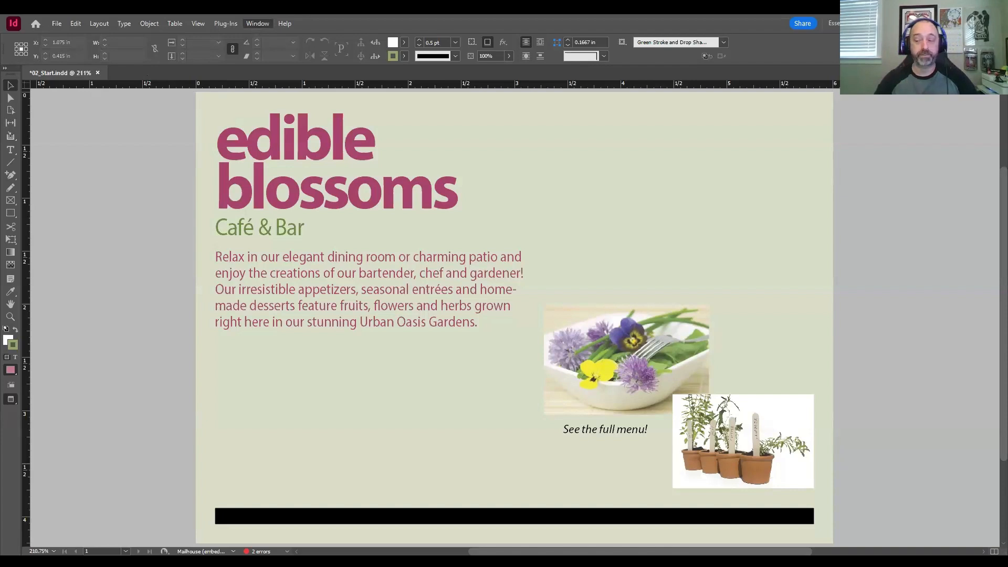
Step: Hide the Control panel and show it again
left_click(295, 124)
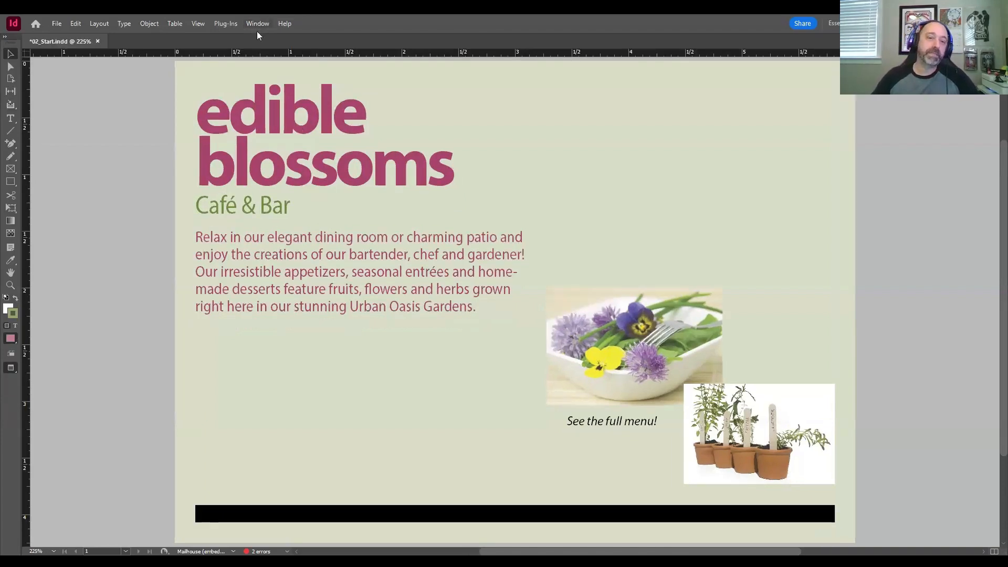
left_click(281, 119)
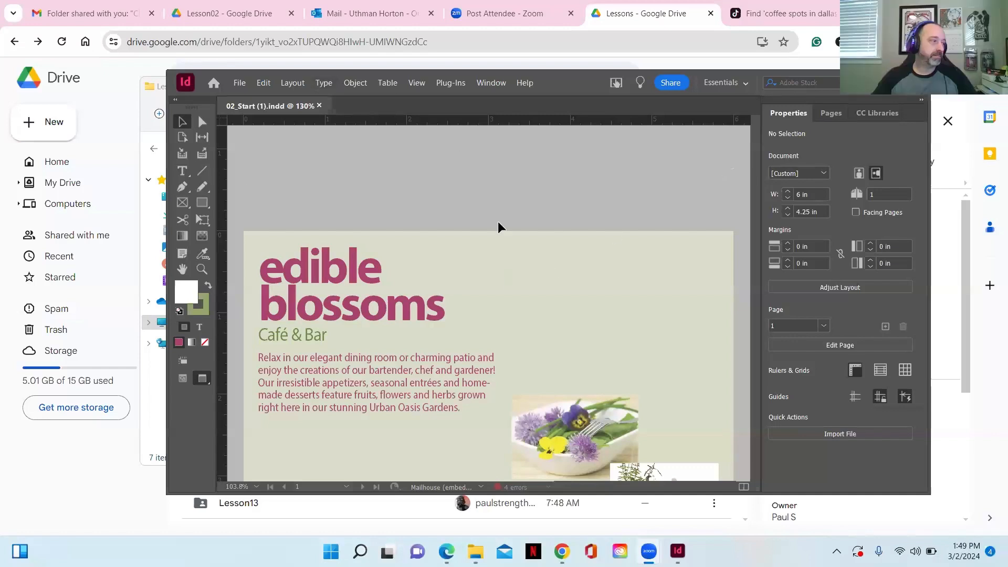
Step: Bring the InDesign window with the 02_Start document back to the front and maximize it
scroll(531, 241, "down", 1)
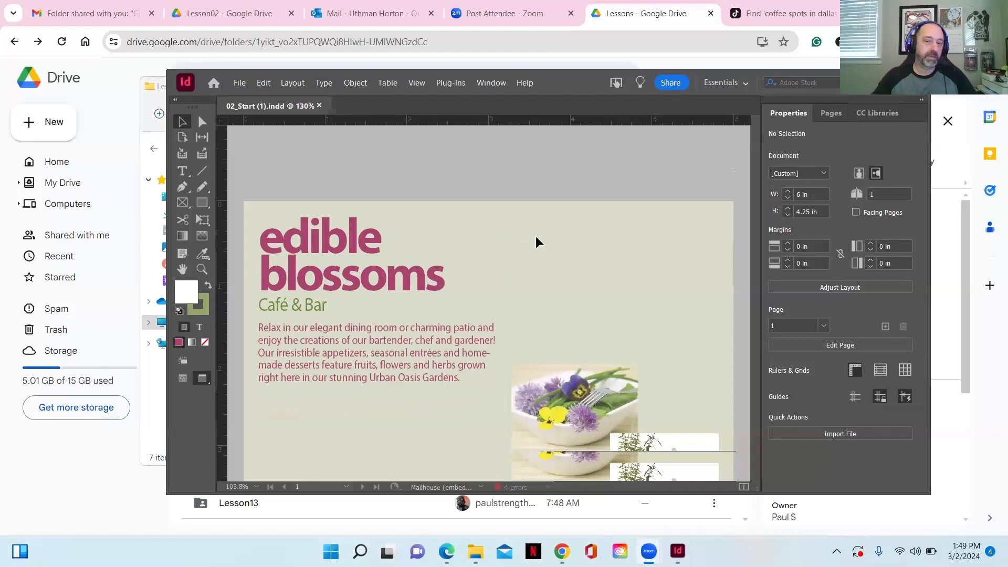
scroll(535, 240, "up", 1)
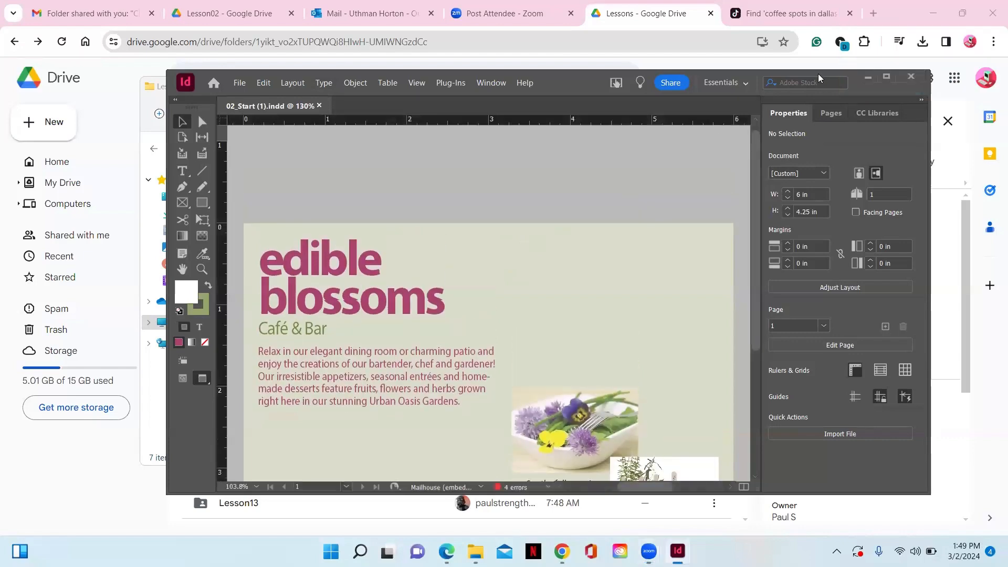
left_click_drag(818, 74, 631, 167)
left_click(704, 168)
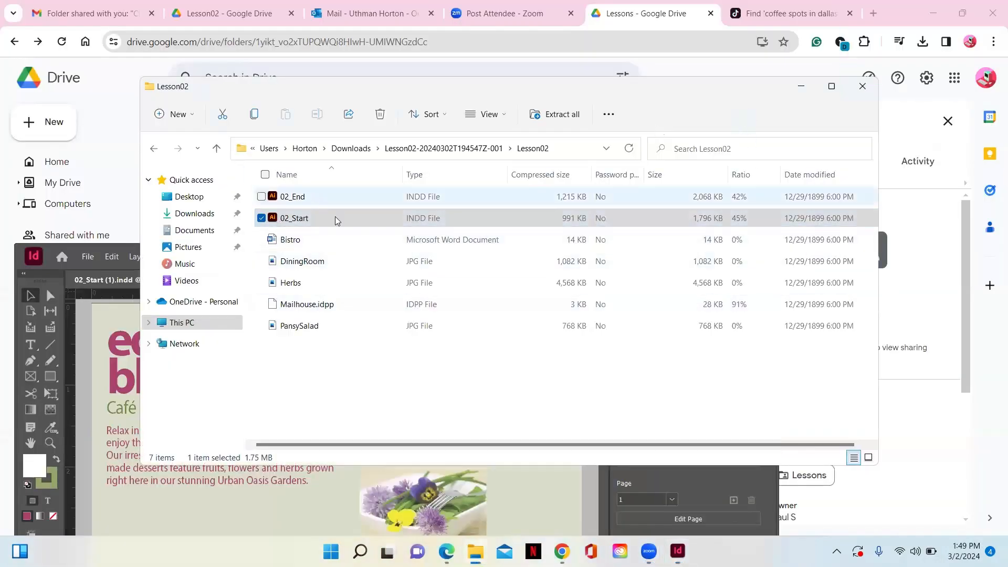
left_click(582, 481)
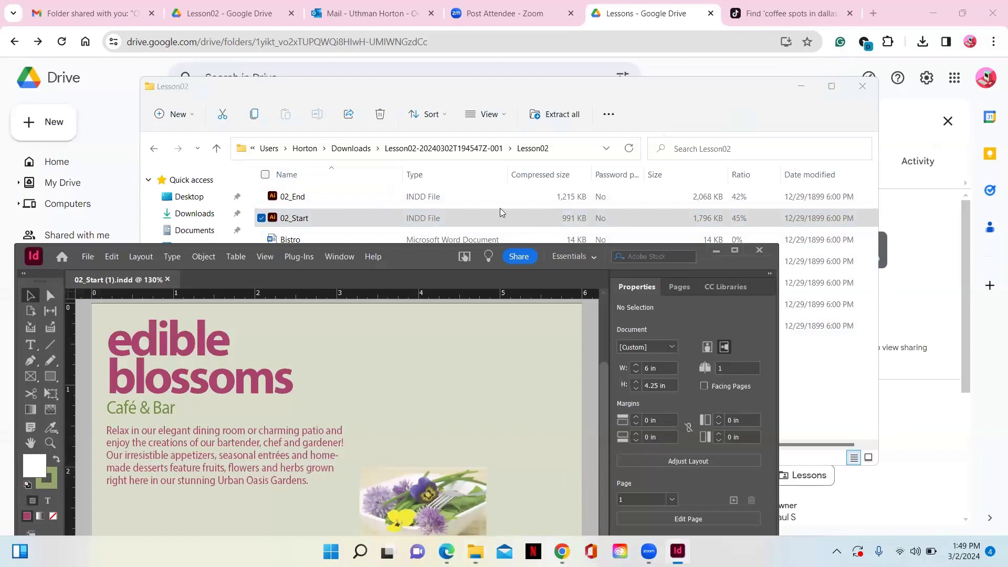
left_click(734, 251)
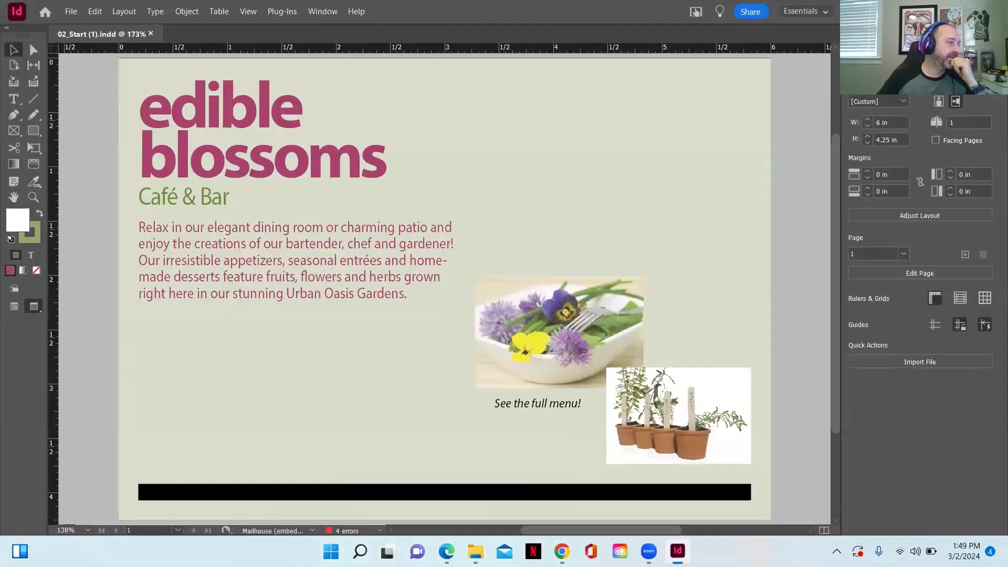
left_click(824, 11)
left_click(867, 5)
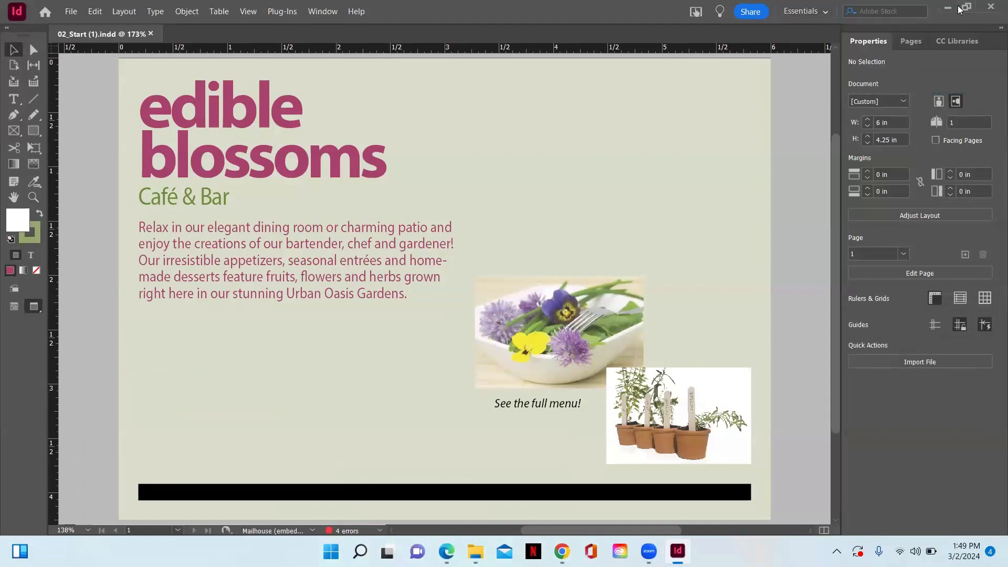
Step: Show the Control panel above the document and open the Links panel
key("alt+w")
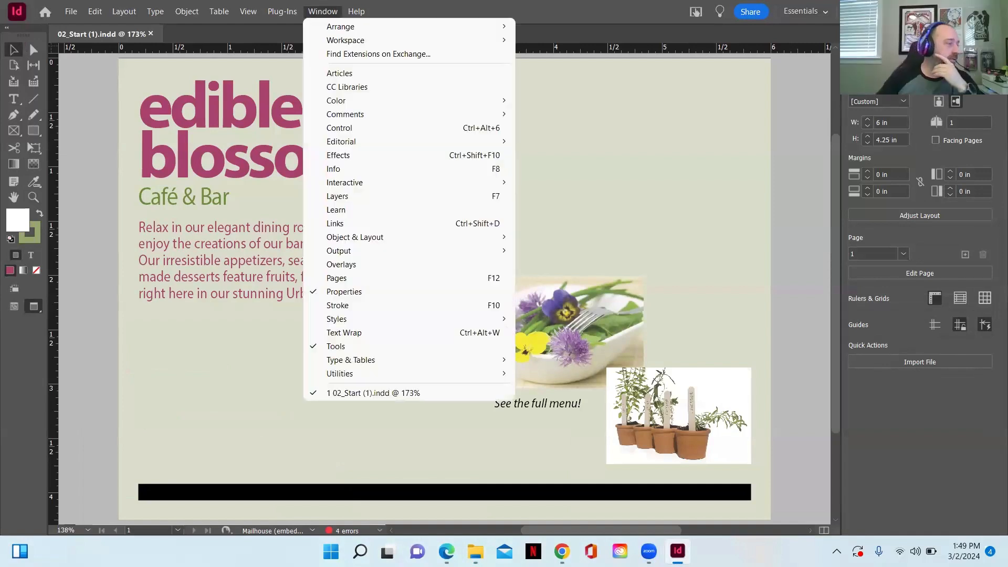
left_click(366, 128)
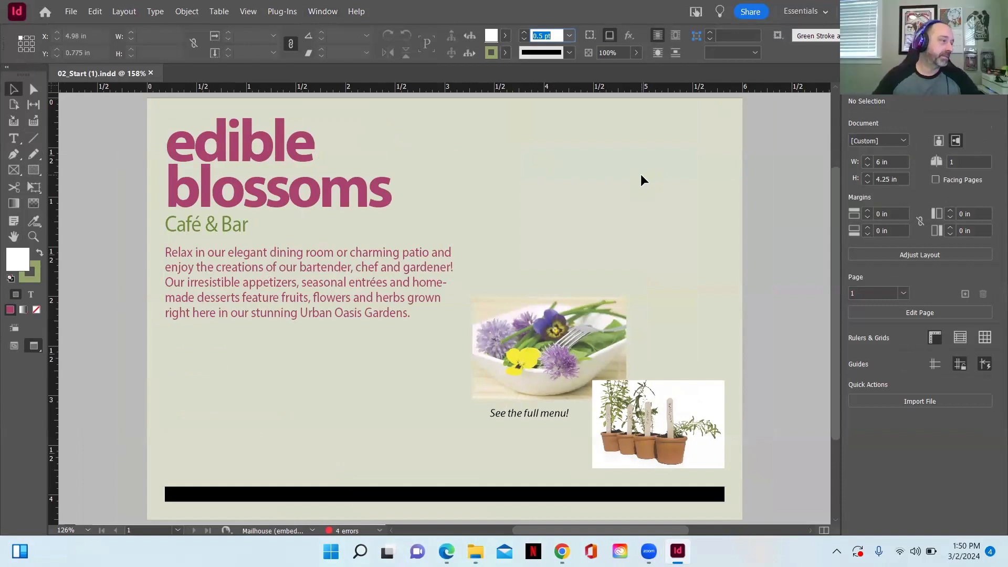
left_click(323, 11)
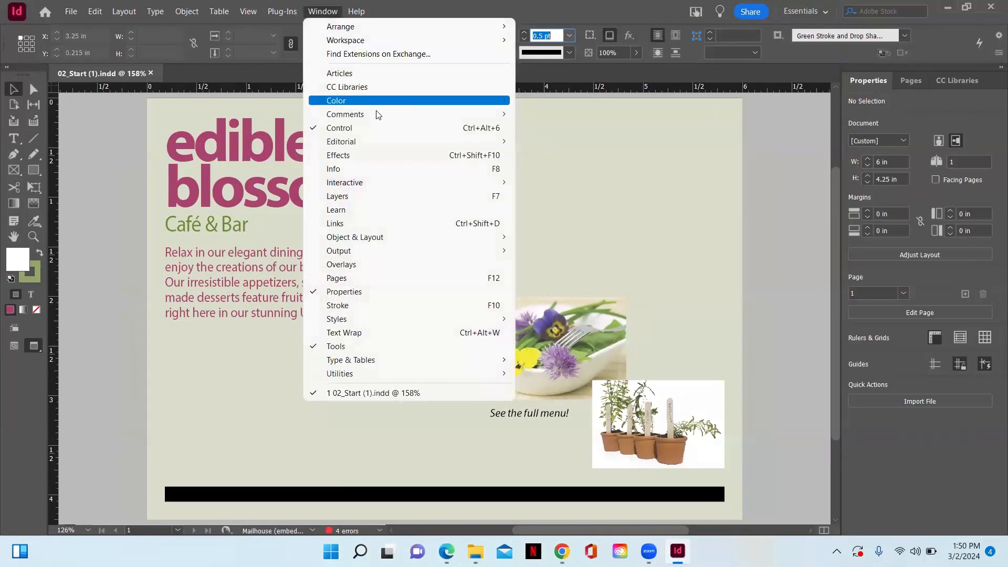
left_click(379, 223)
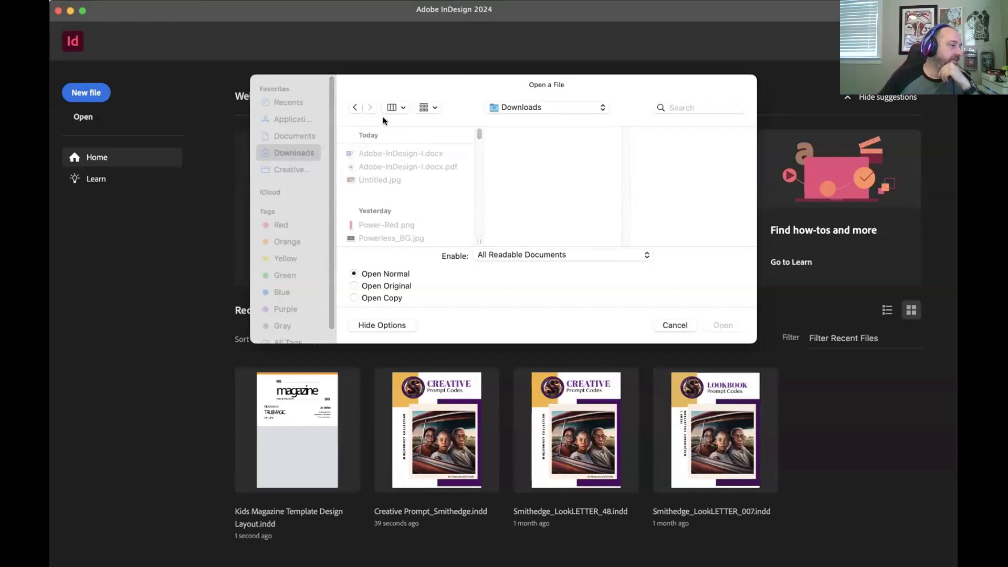
left_click(529, 107)
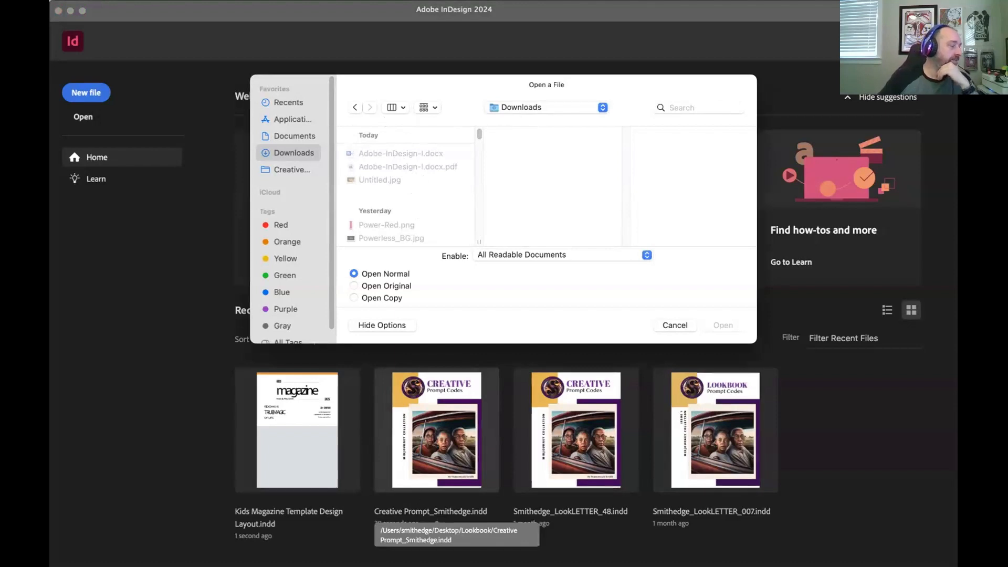
key("Escape")
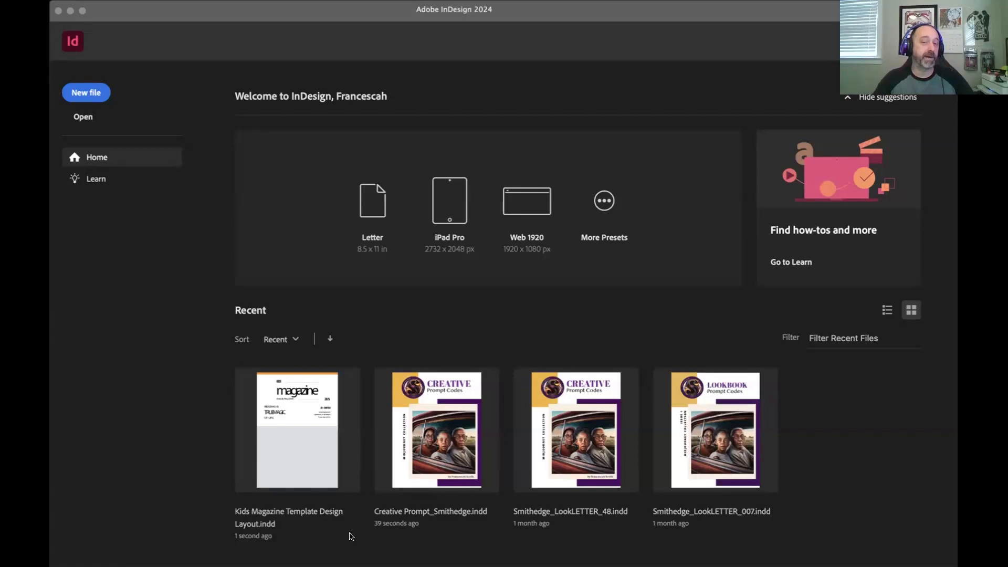
key("super+o")
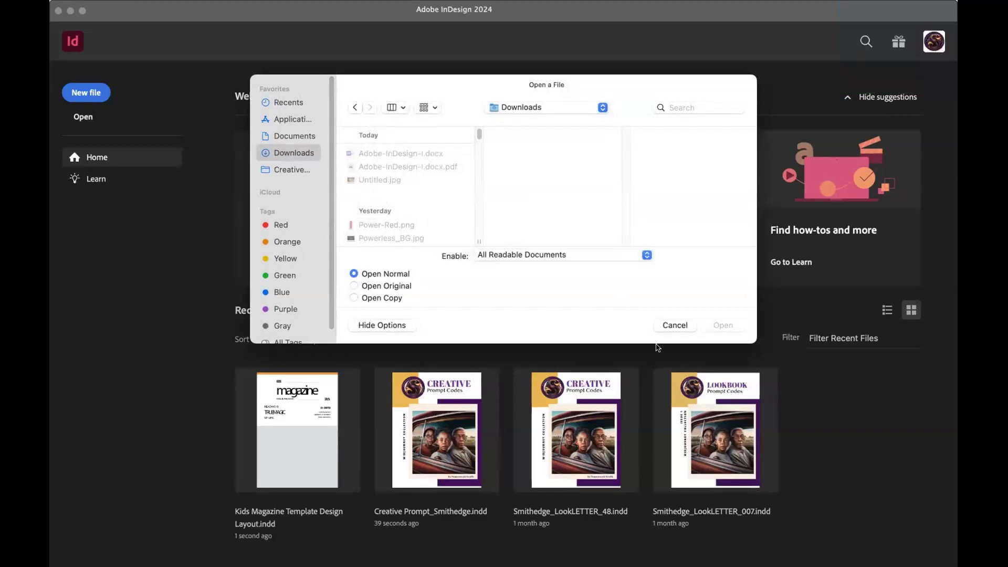
left_click(675, 324)
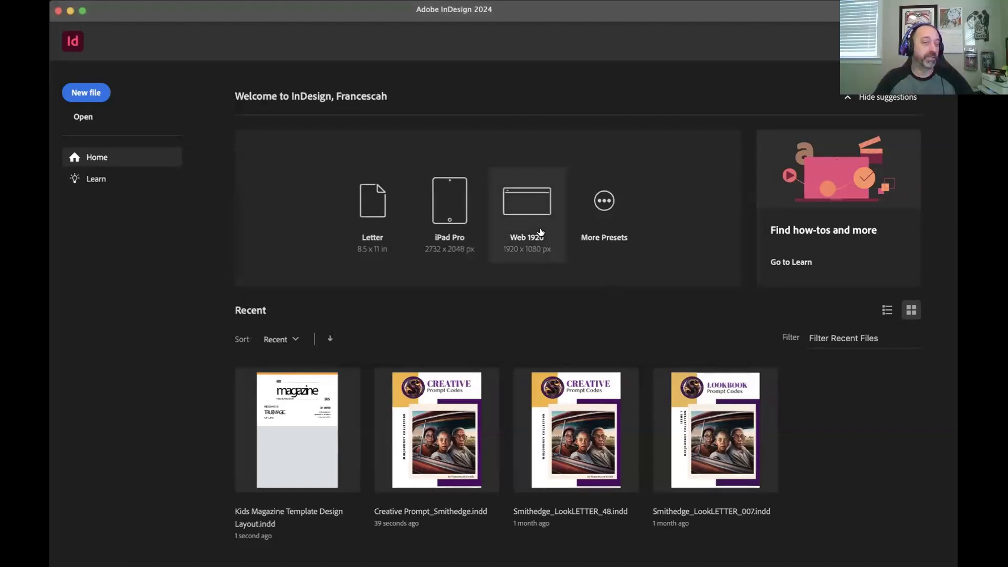
left_click(389, 0)
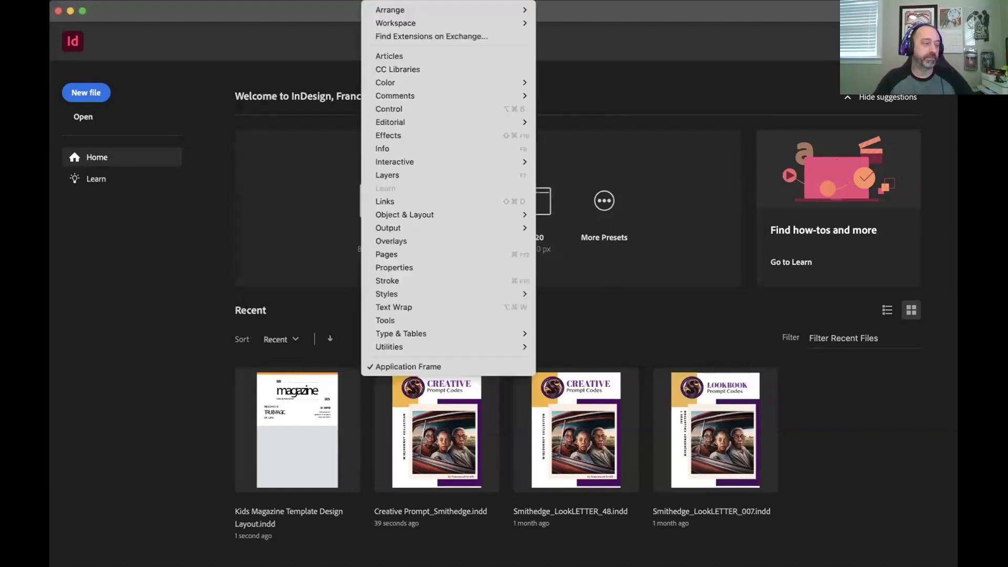
mouse_move(395, 96)
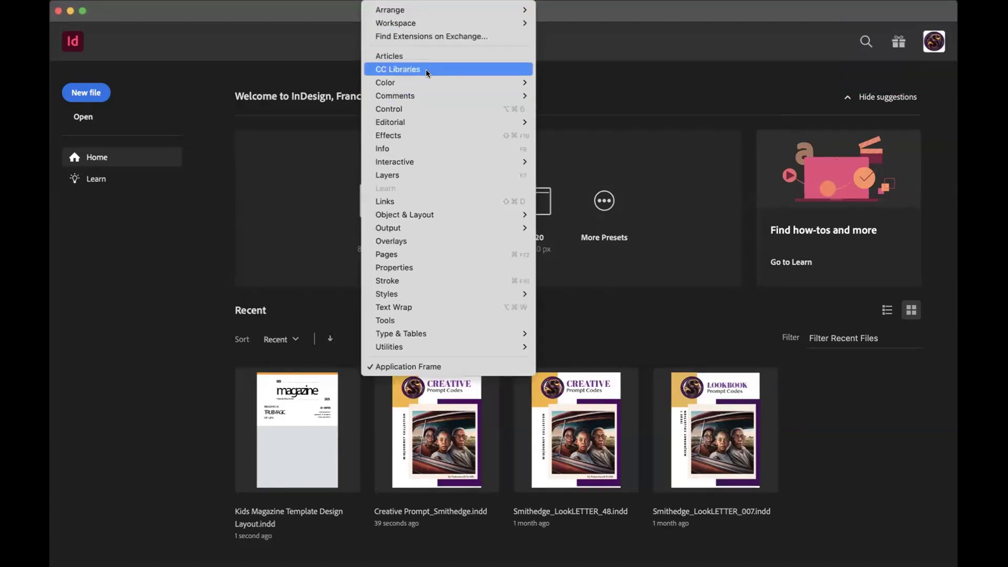
mouse_move(344, 1)
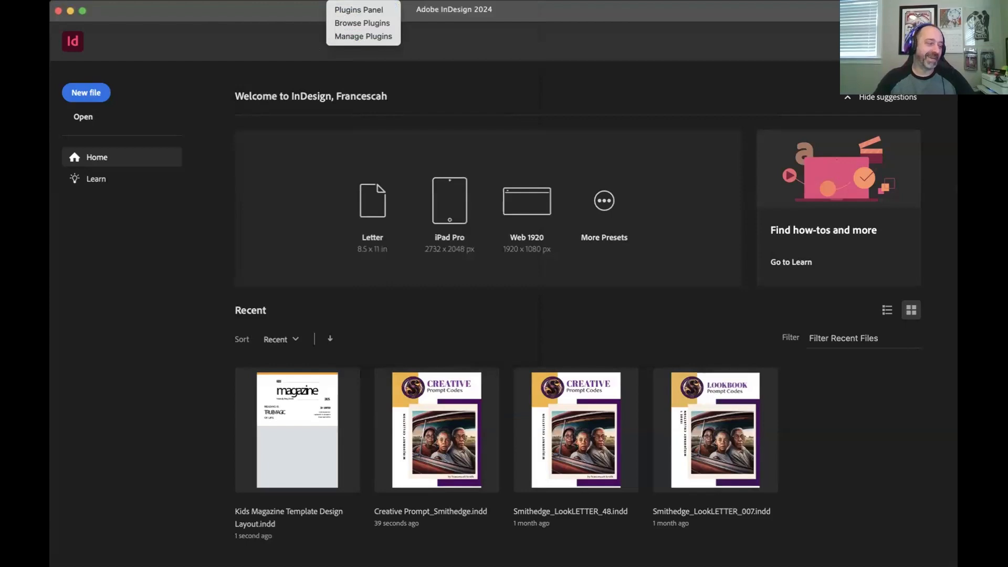
key("Escape")
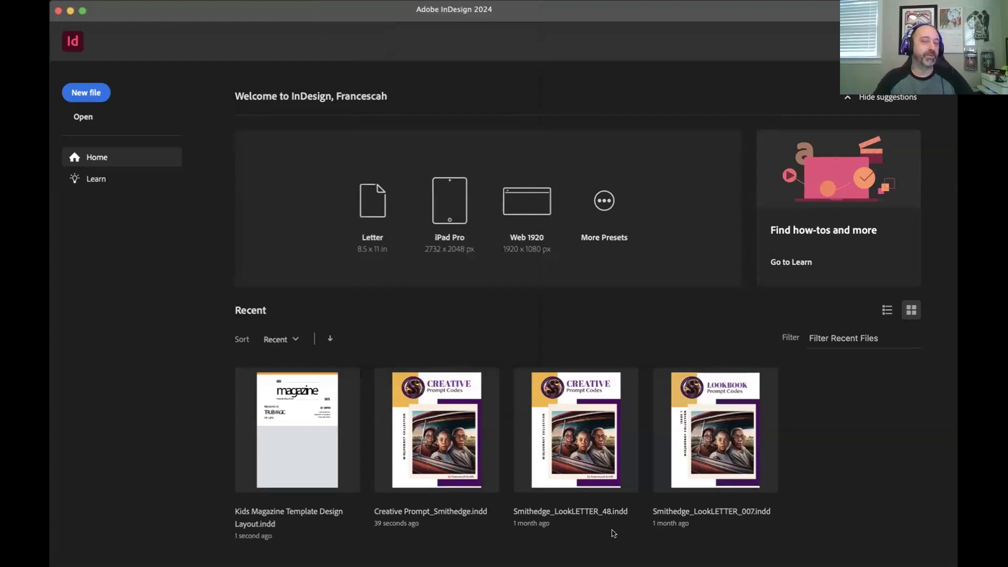
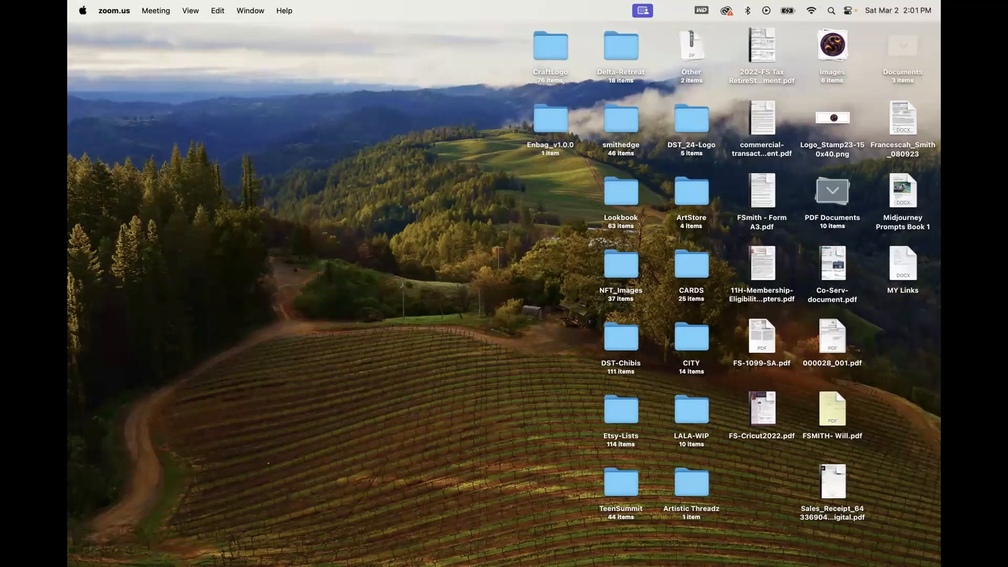
Step: Switch to Finder and open the Downloads folder
mouse_move(442, 525)
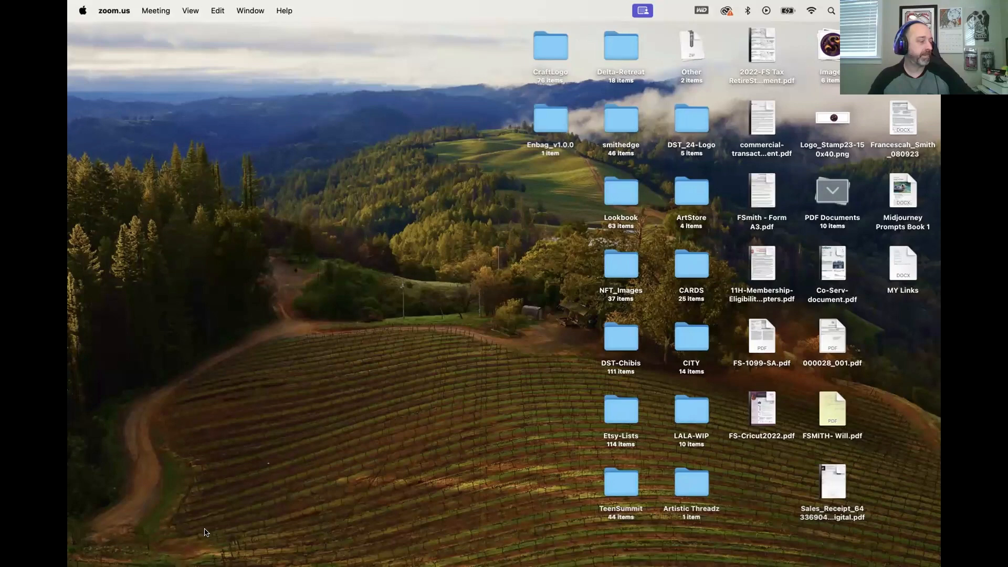
mouse_move(206, 533)
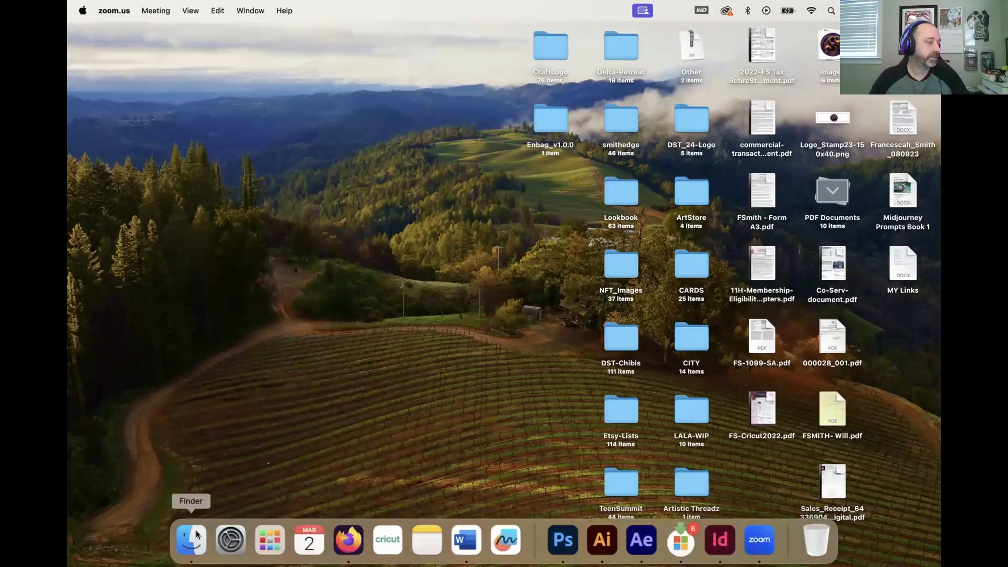
left_click(196, 534)
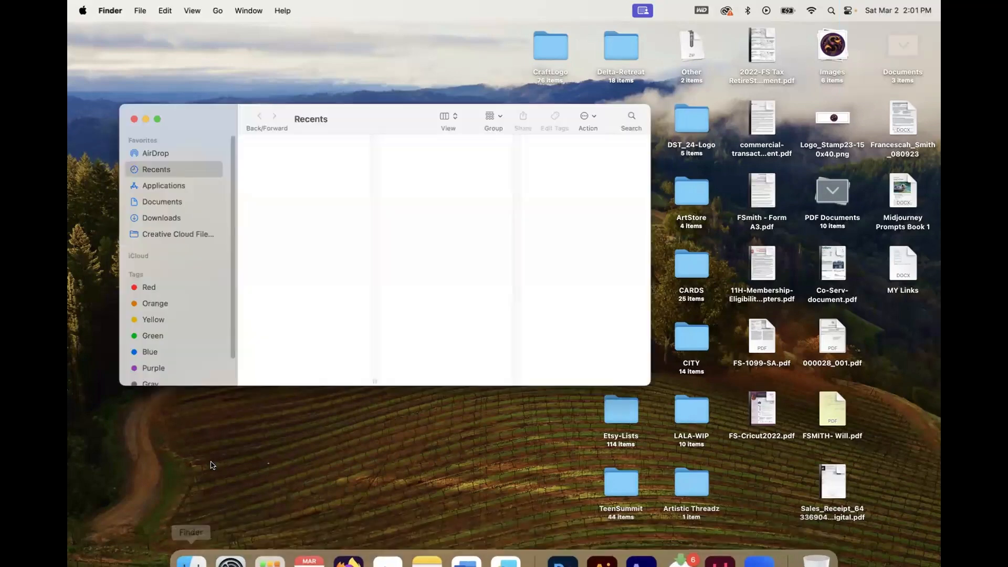
left_click(163, 220)
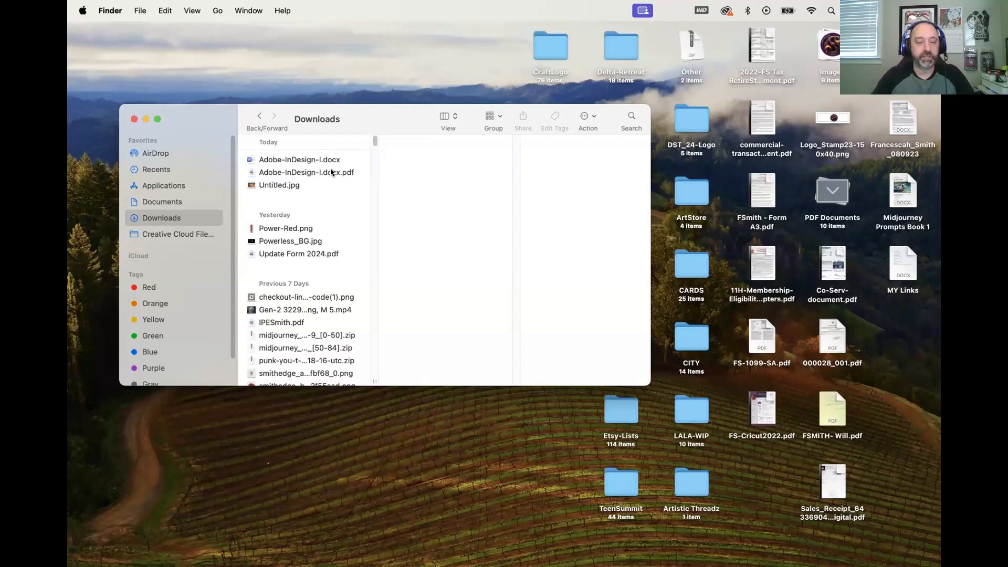
Step: Switch to Firefox to view the shared Class folder in Google Drive, select Adobe-InDesign-I.docx, and return to Zoom
mouse_move(388, 540)
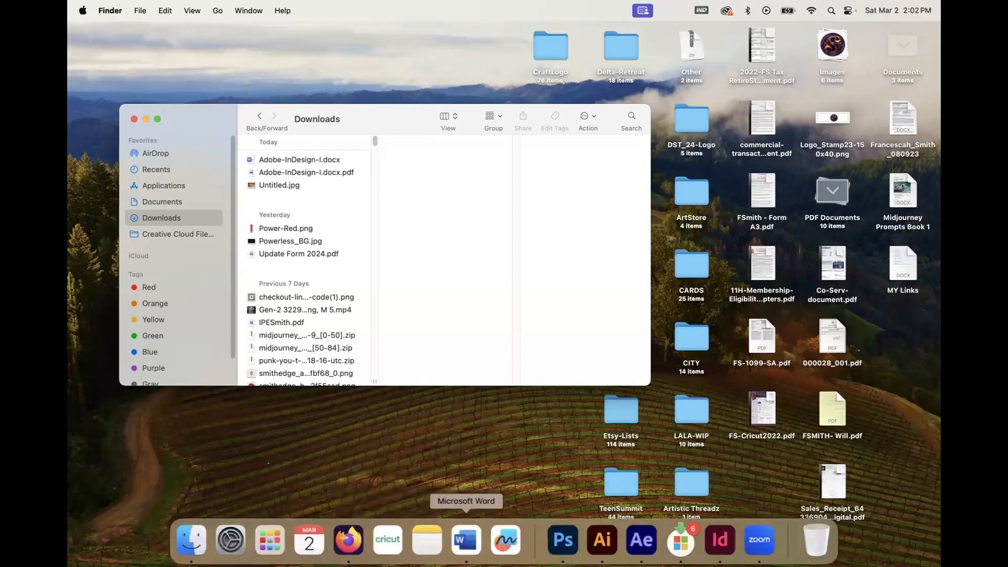
left_click(340, 535)
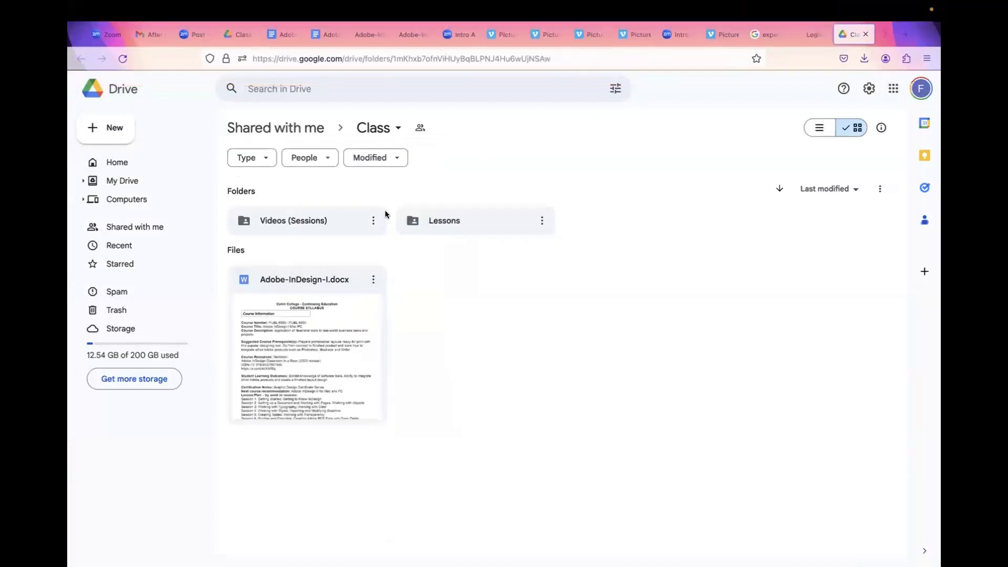
left_click(261, 332)
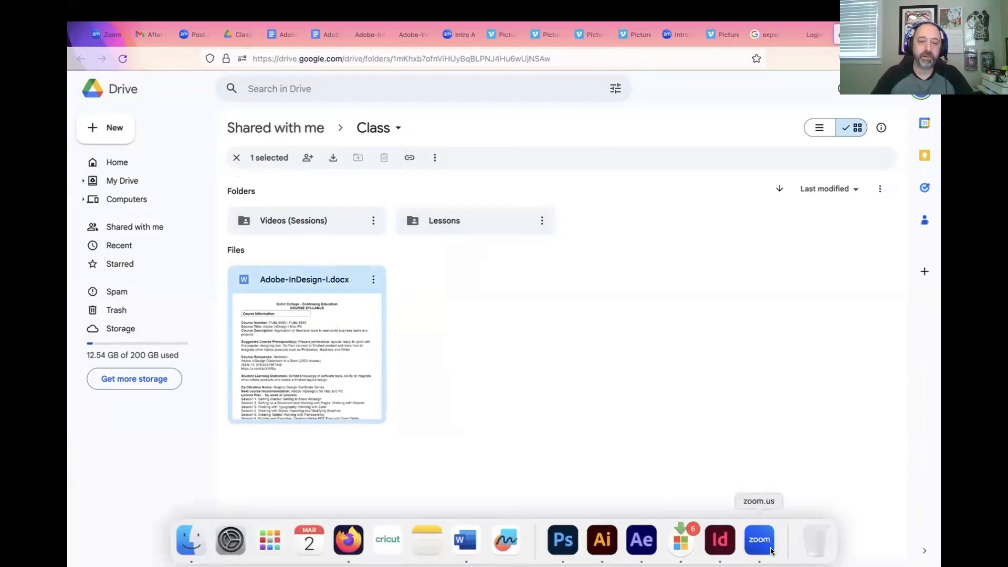
left_click(765, 542)
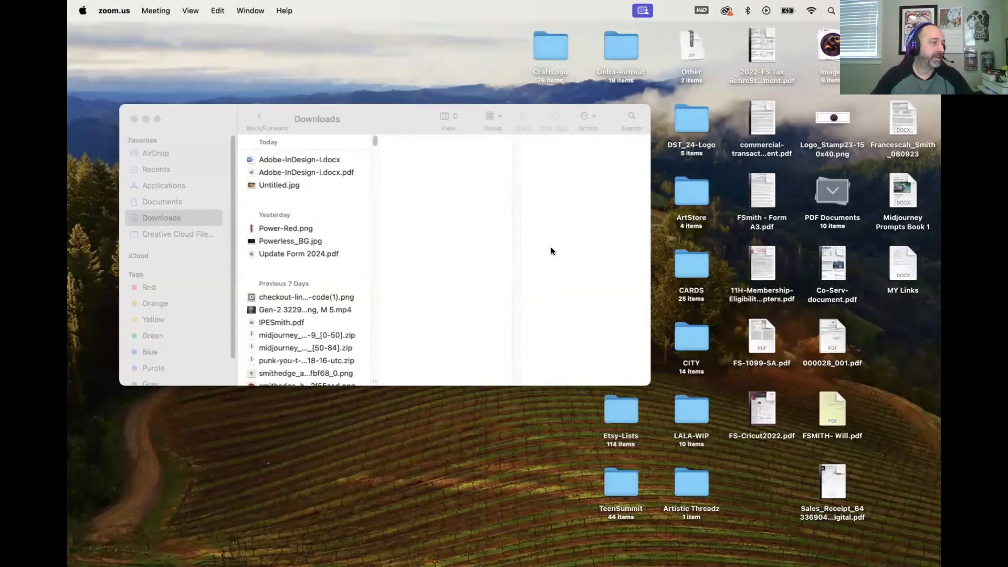
Step: Switch to Firefox, download the Lessons folder from the shared Class folder in Google Drive, and open that folder there
key("super+Tab")
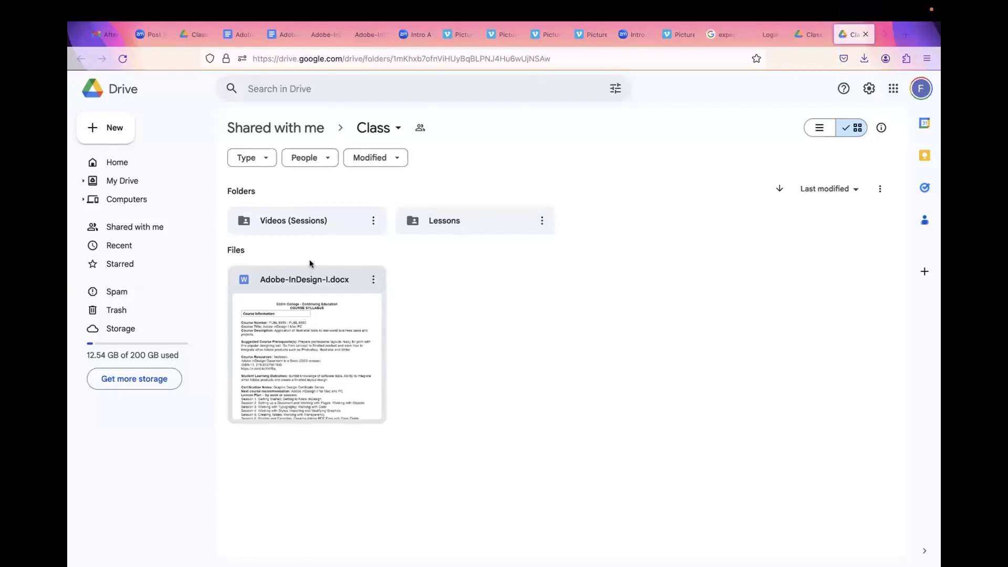
left_click(418, 220)
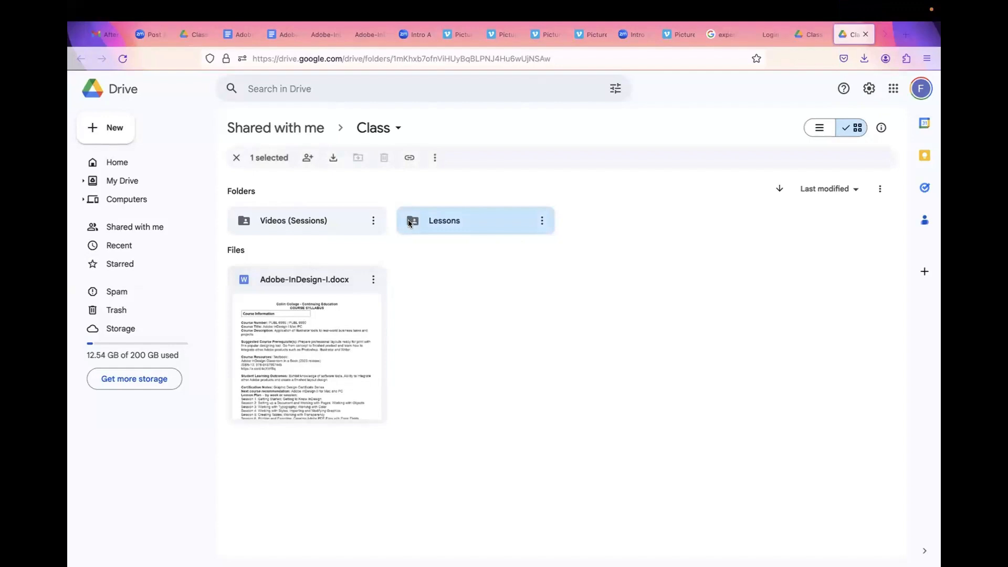
left_click(541, 221)
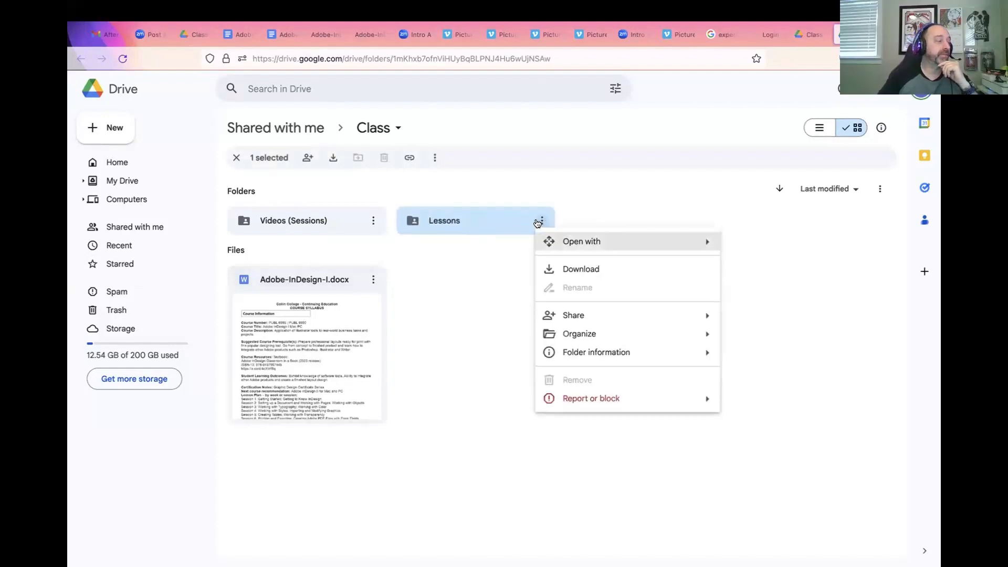
left_click(575, 270)
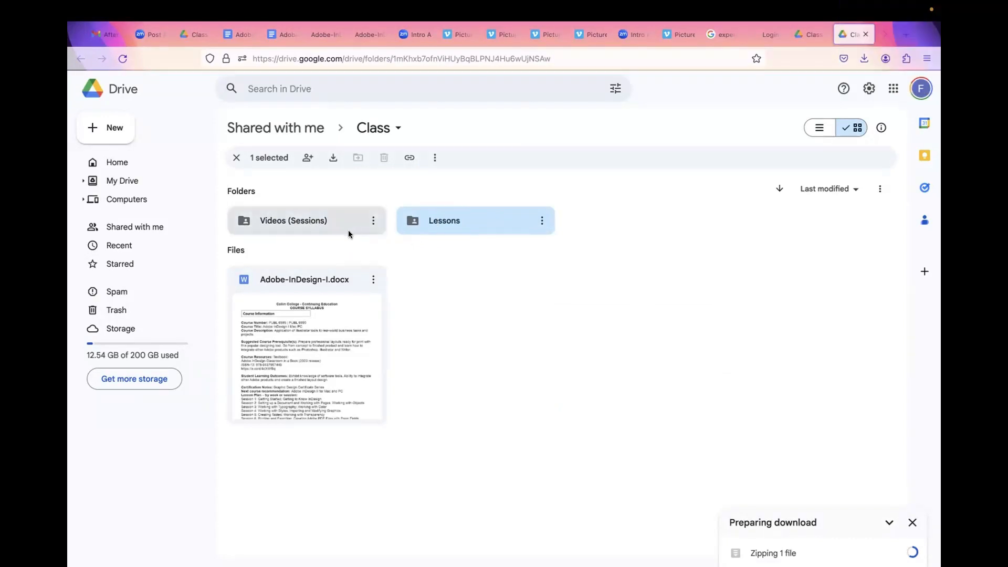
double_click(440, 214)
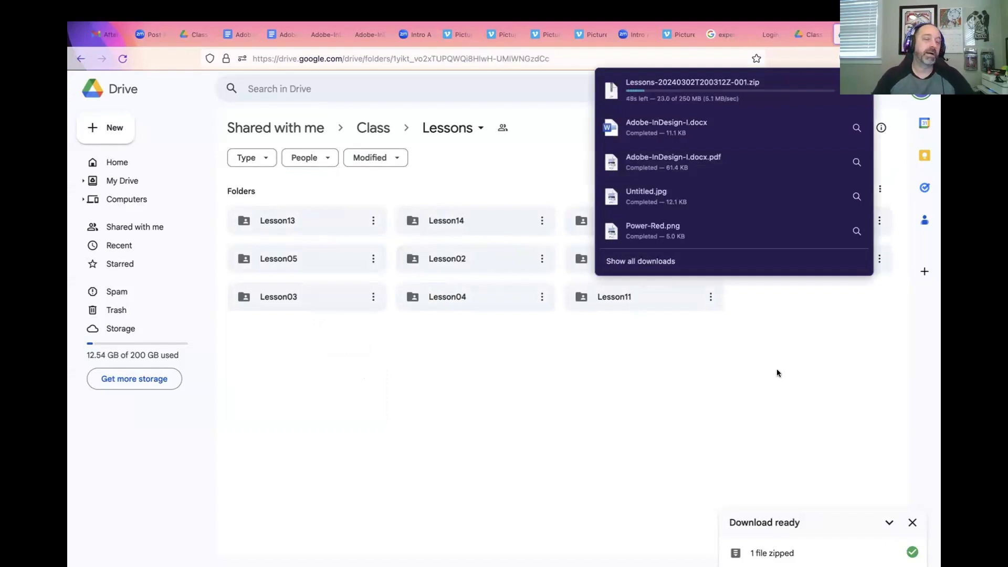
left_click(777, 371)
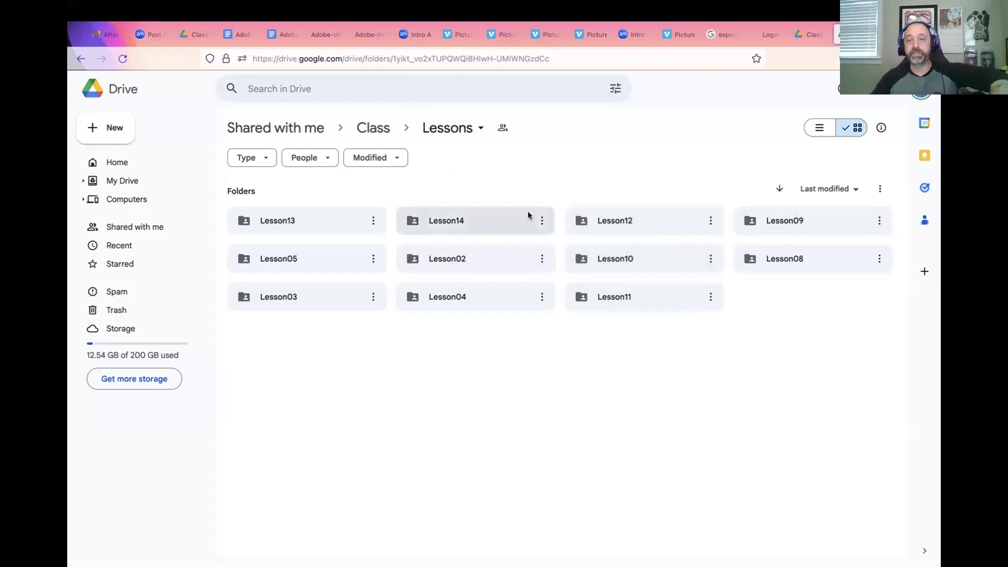
mouse_move(815, 557)
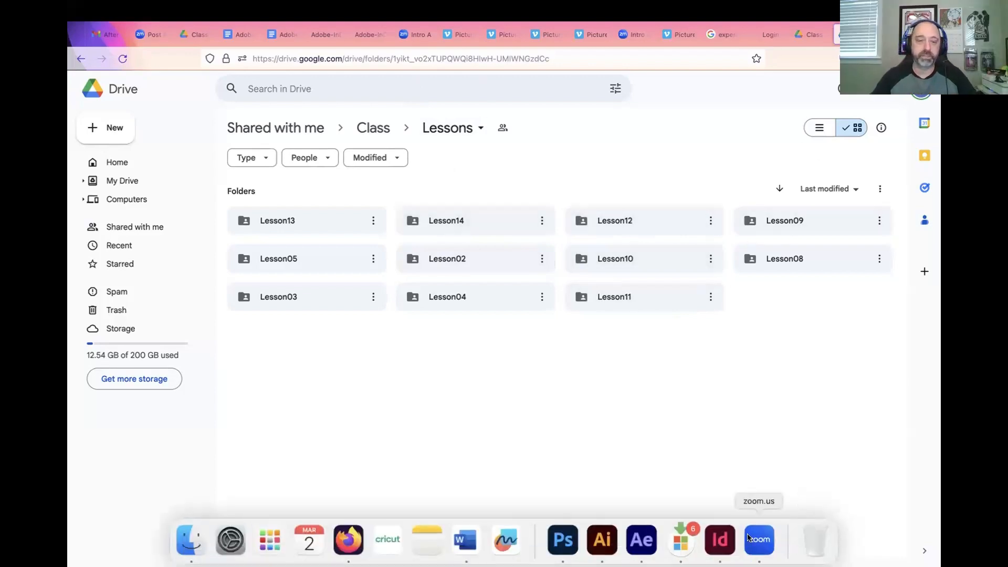
left_click(757, 547)
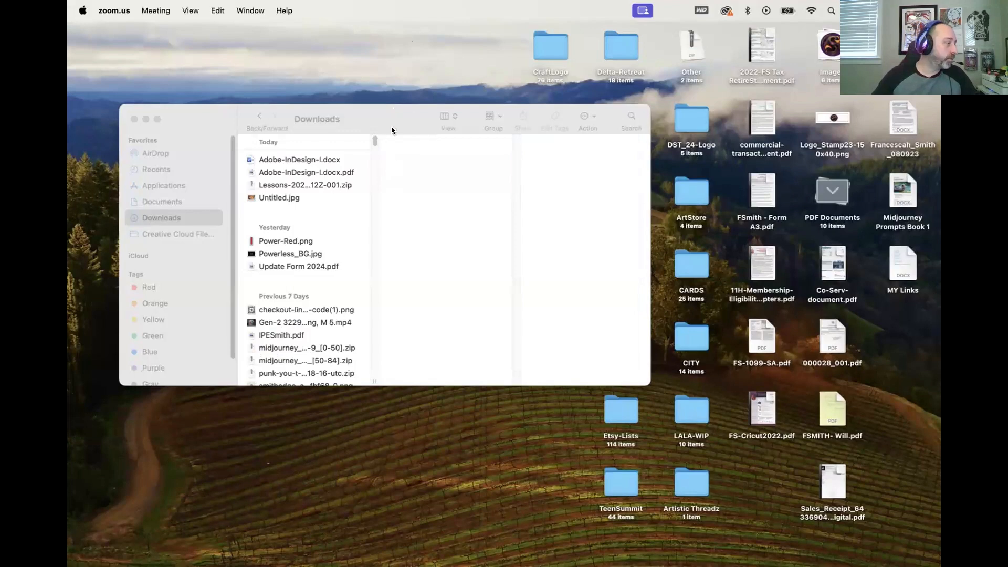
mouse_move(681, 561)
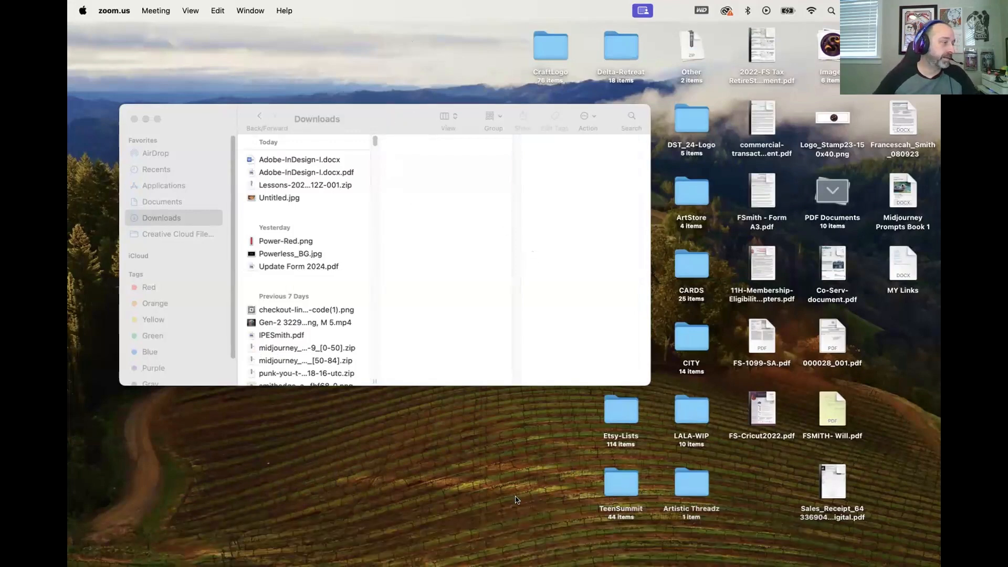
mouse_move(426, 562)
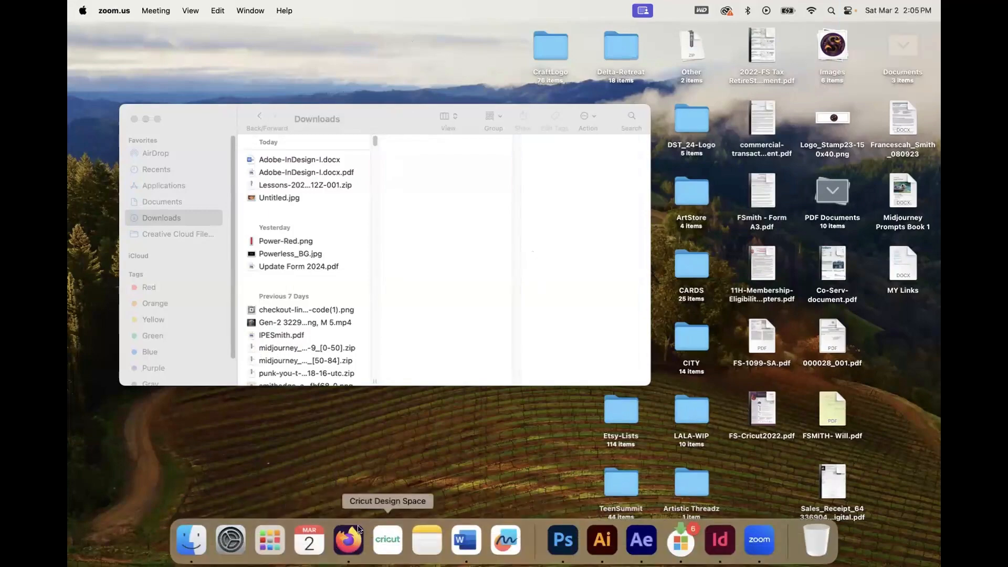
left_click(347, 537)
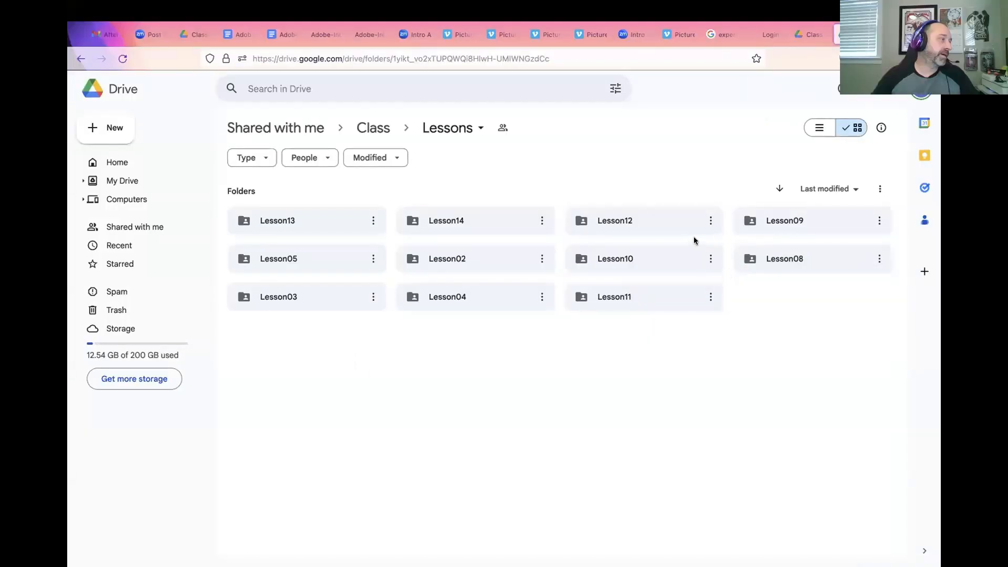
mouse_move(583, 566)
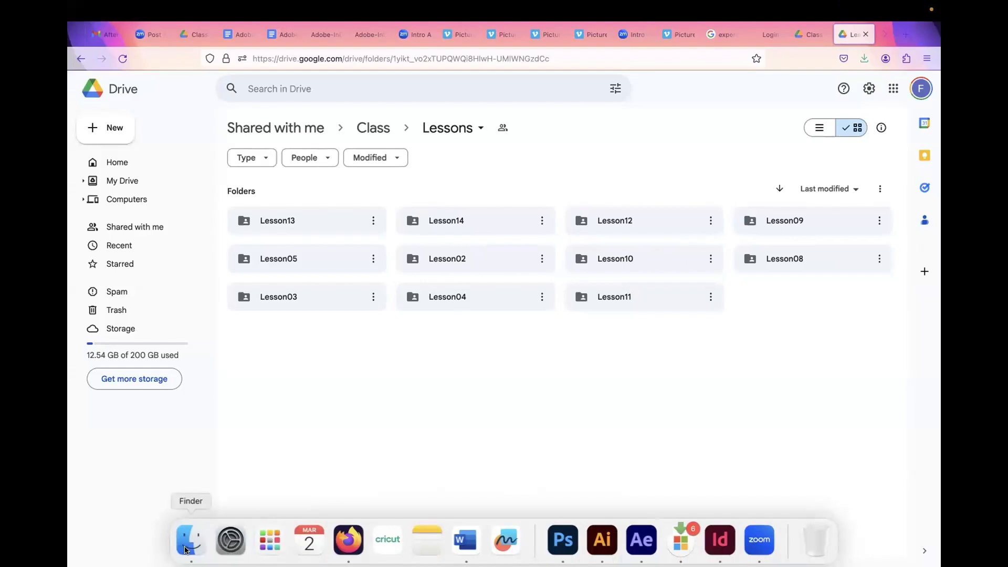
Step: Switch to Finder and extract Lessons-20240302T200312Z-001.zip in the Downloads folder
left_click(190, 555)
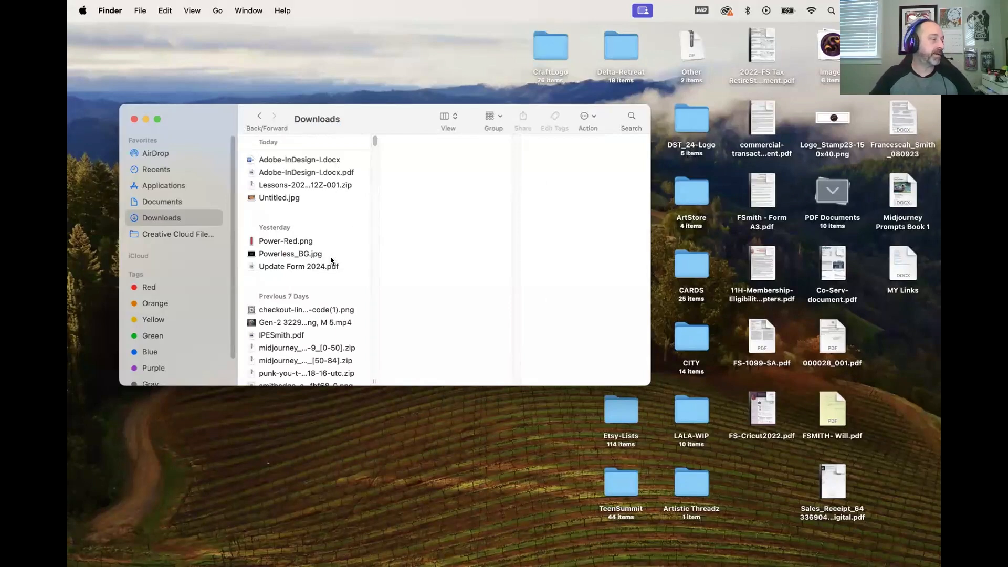
left_click(328, 184)
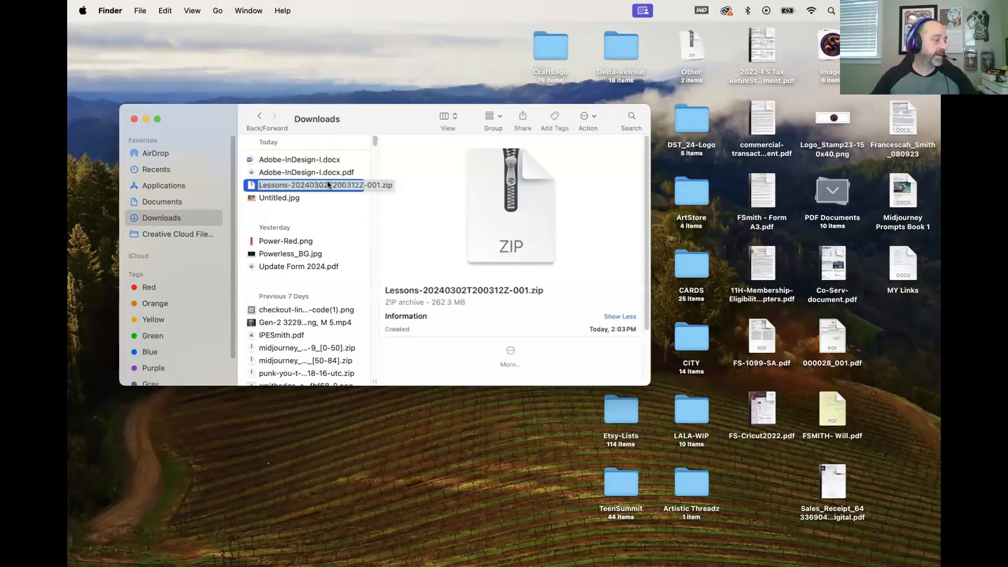
double_click(327, 182)
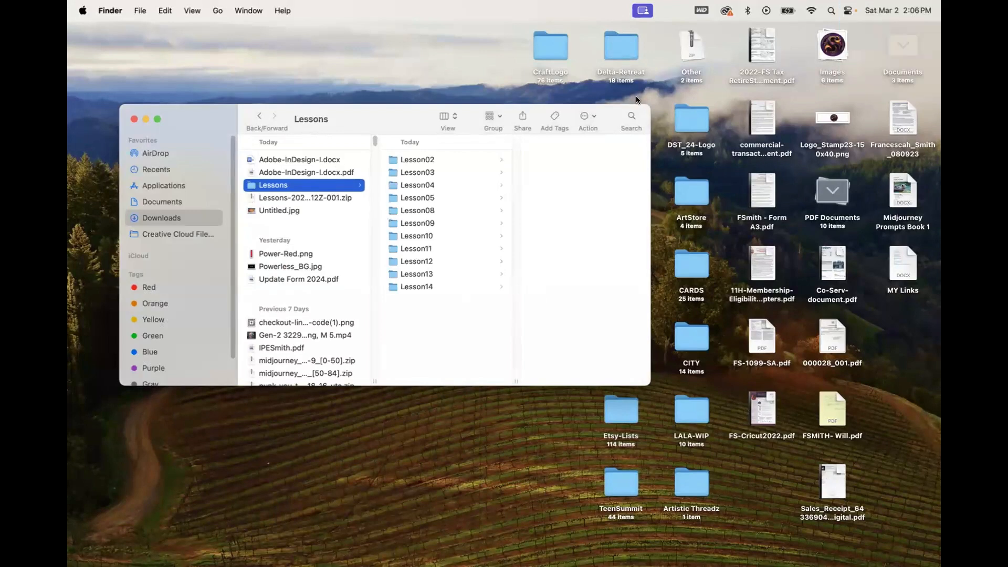
Step: Preview 02_End.indd in the extracted Lesson02 folder and open 02_Start.indd in InDesign, updating its modified links
left_click(448, 159)
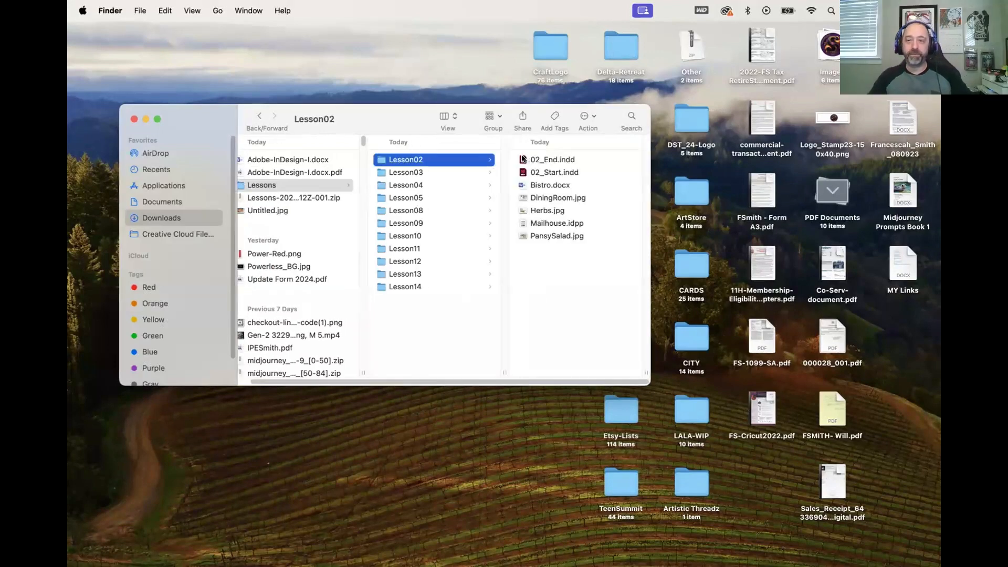
left_click(569, 159)
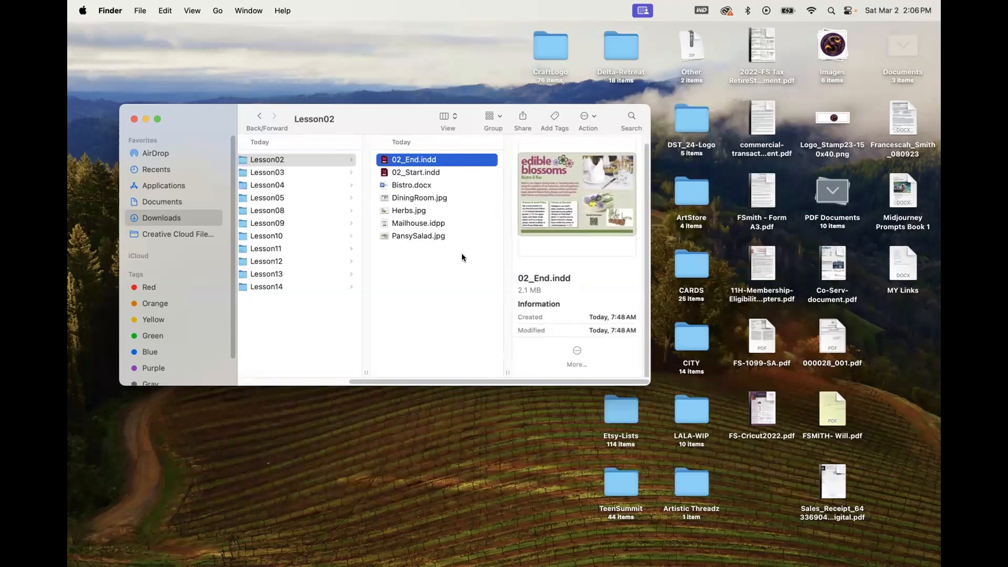
double_click(440, 172)
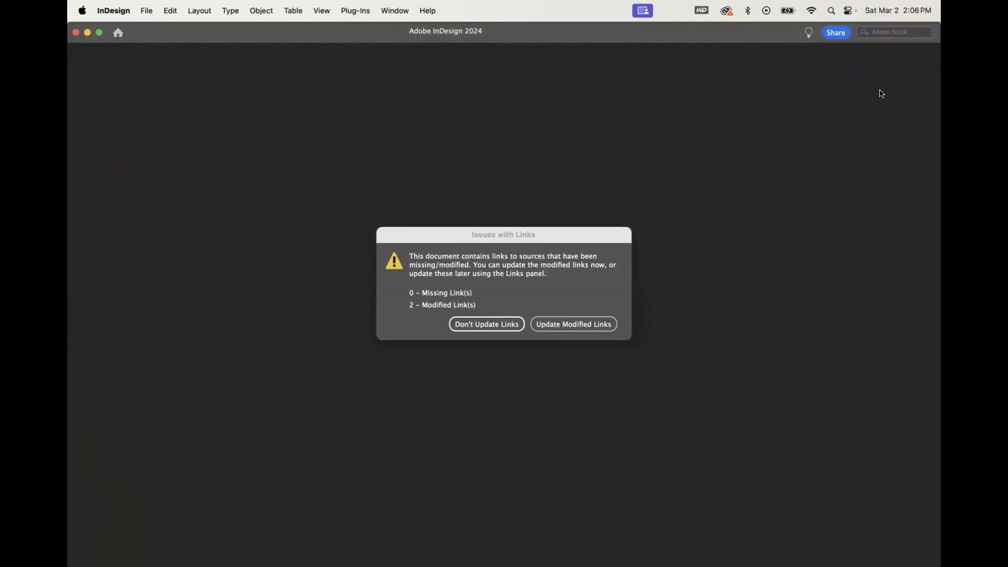
left_click(560, 329)
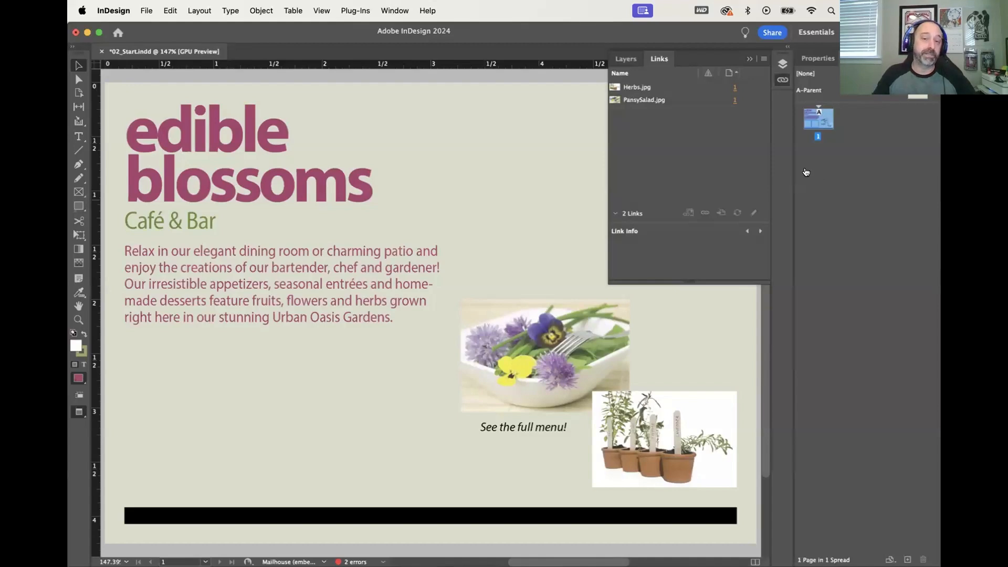
Step: Switch to Firefox and bring up the Amazon page for the Adobe InDesign Classroom book
key("super+Tab")
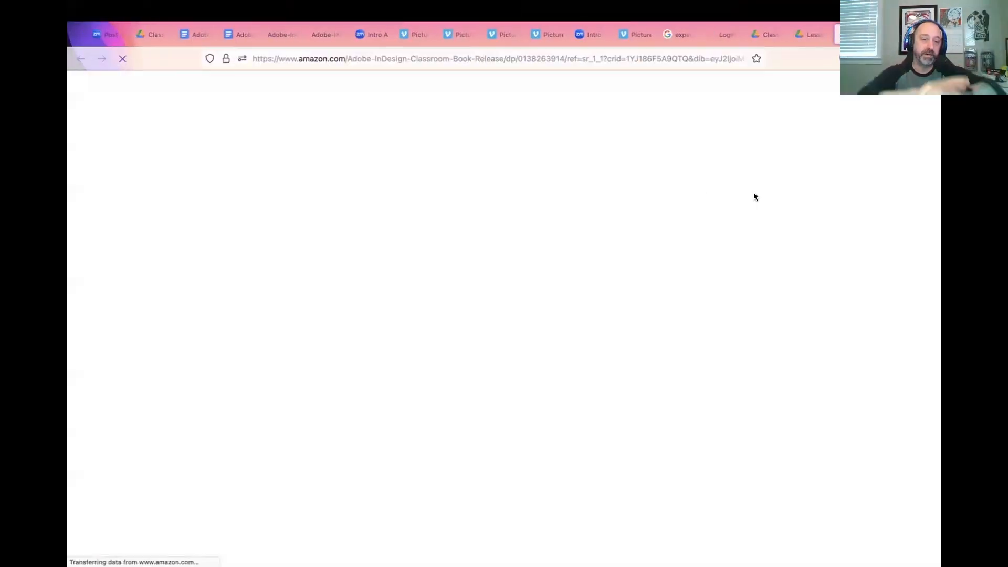
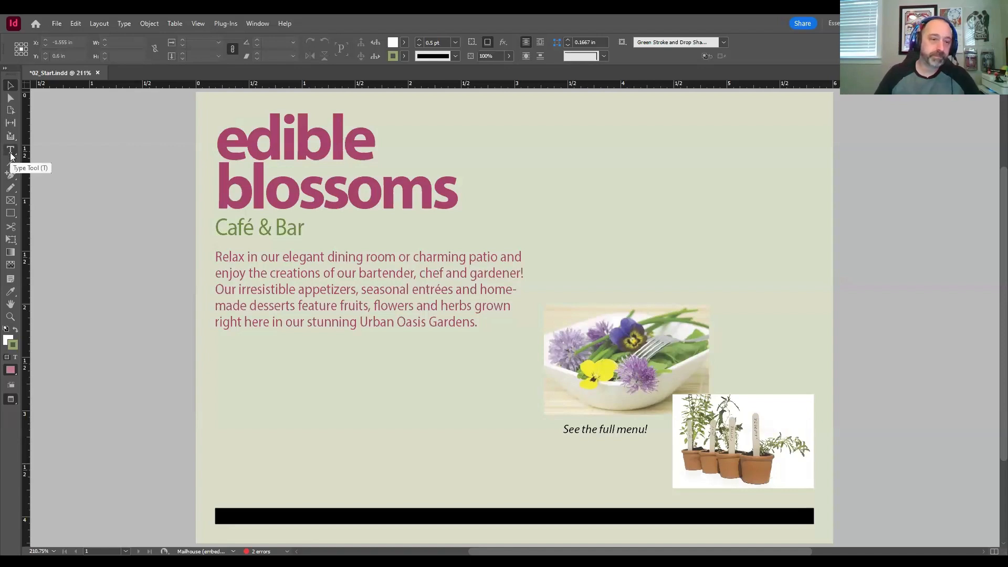
Step: Try the Type tool, switch to the Eyedropper tool, and view the alternative tools grouped with the Eyedropper
left_click(10, 153)
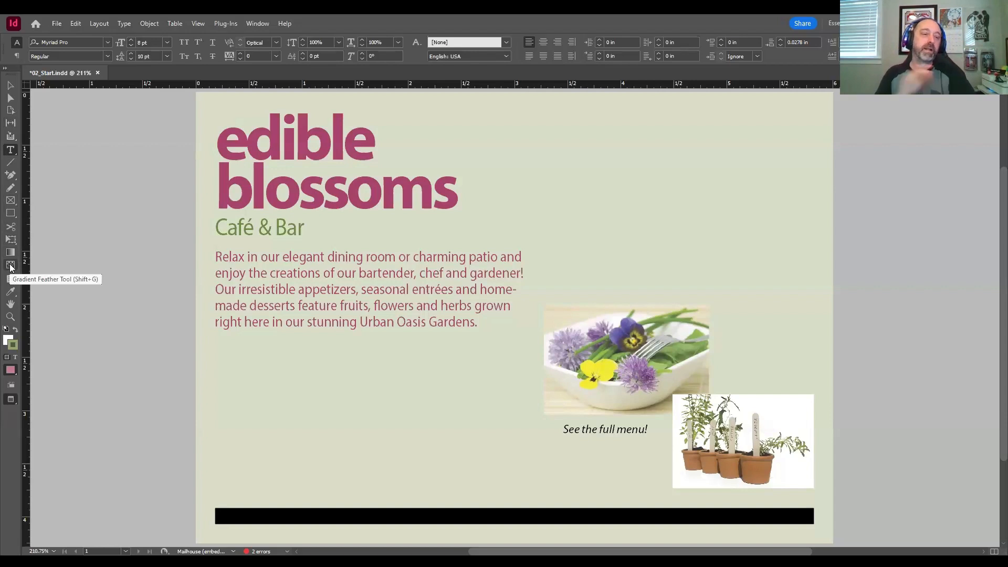
left_click(10, 292)
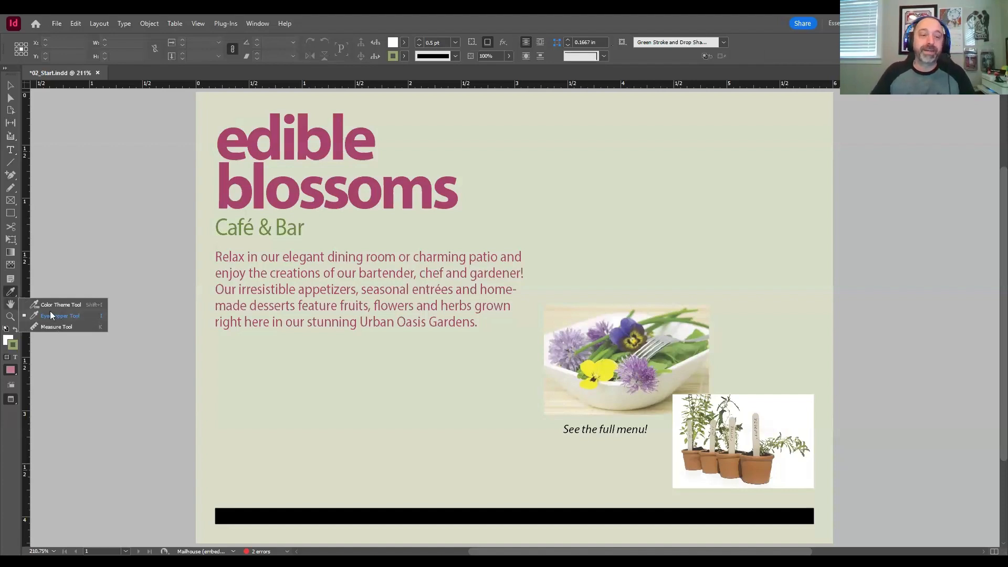
left_click(13, 295)
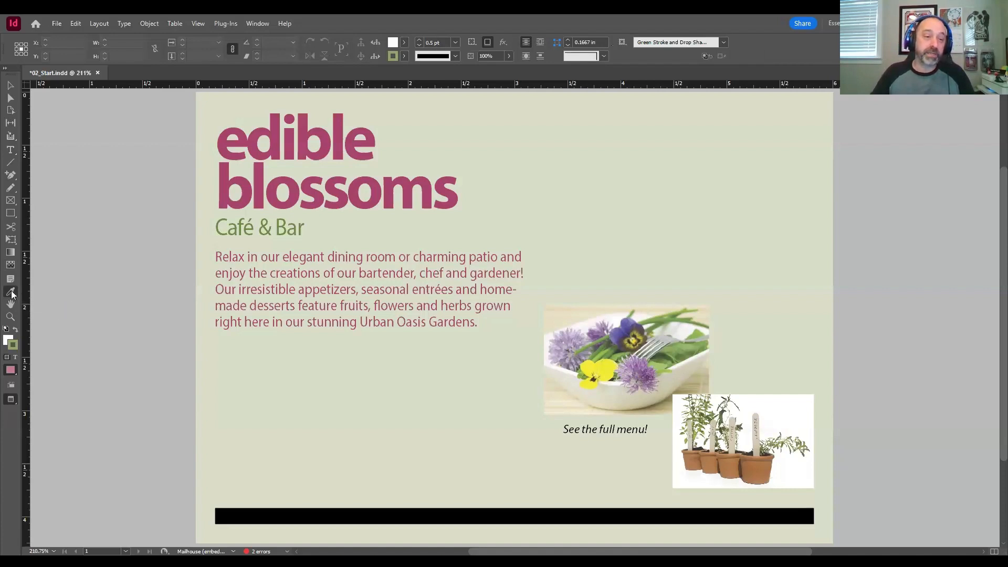
right_click(13, 296)
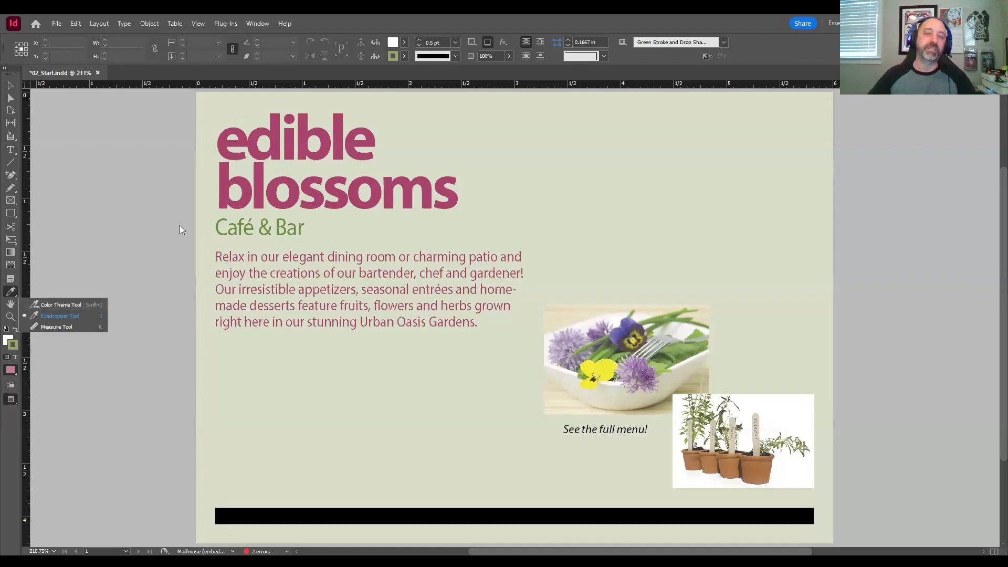
left_click(167, 219)
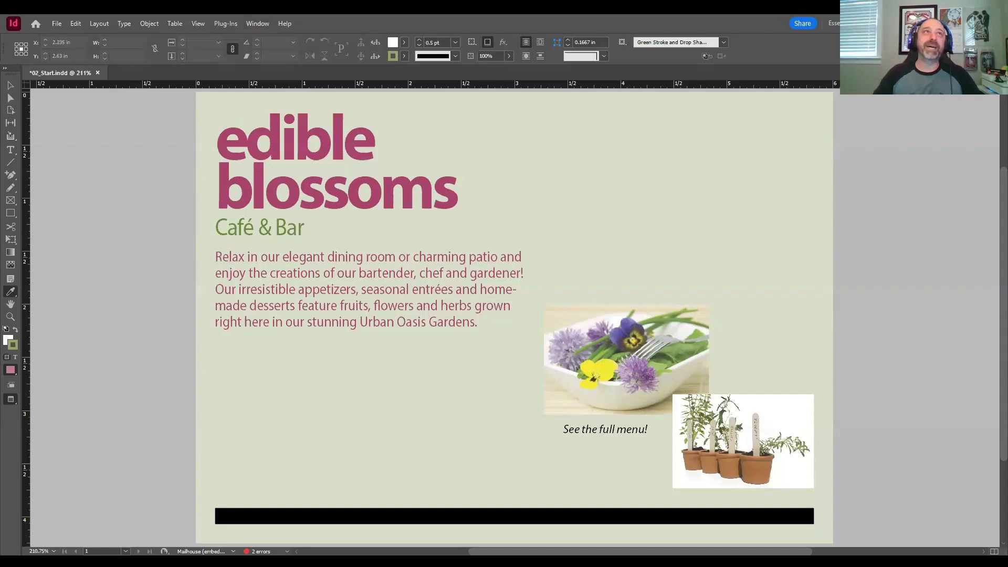
Step: Display the document's pages beside the layout, and switch the workspace to Essentials Classic
key("F12")
left_click_drag(311, 101, 894, 94)
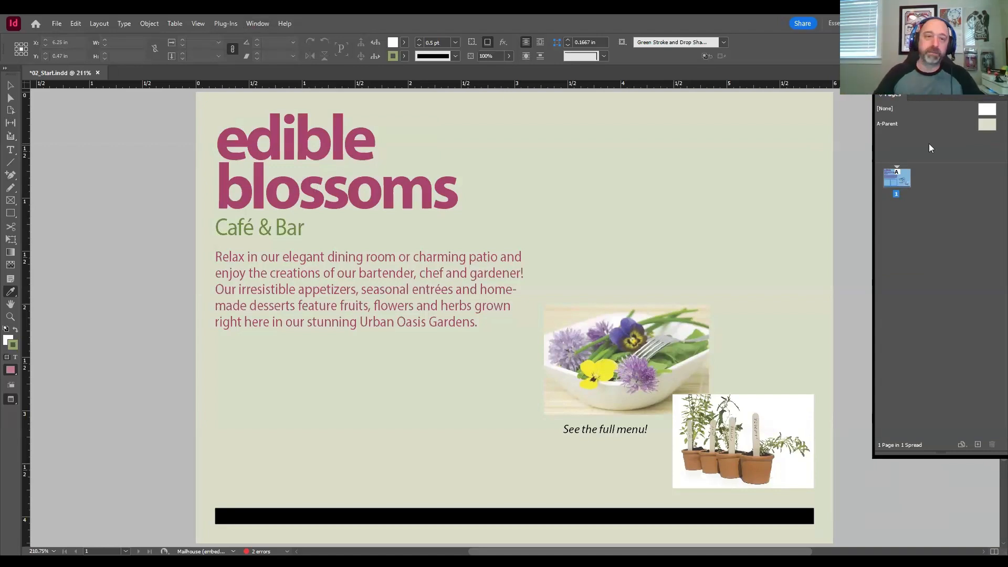
left_click(263, 23)
left_click(448, 81)
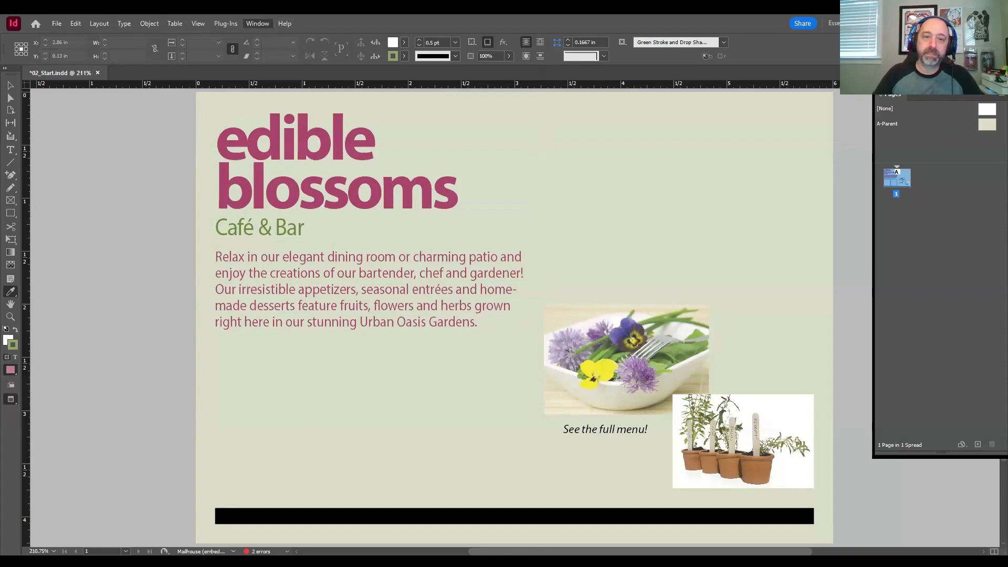
left_click(263, 23)
left_click(460, 93)
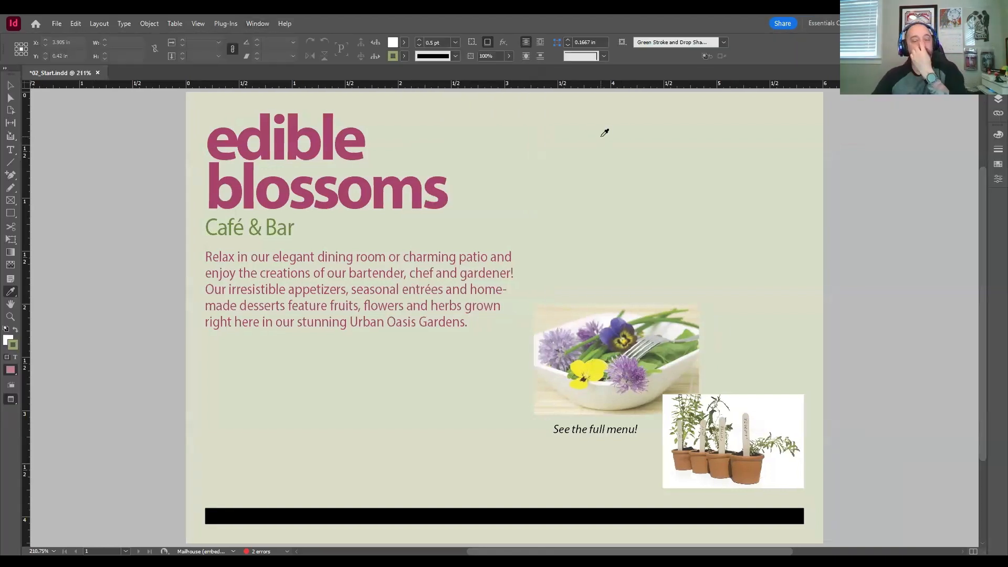
Step: View the document's pages and parent page, followed by its layers
left_click(998, 84)
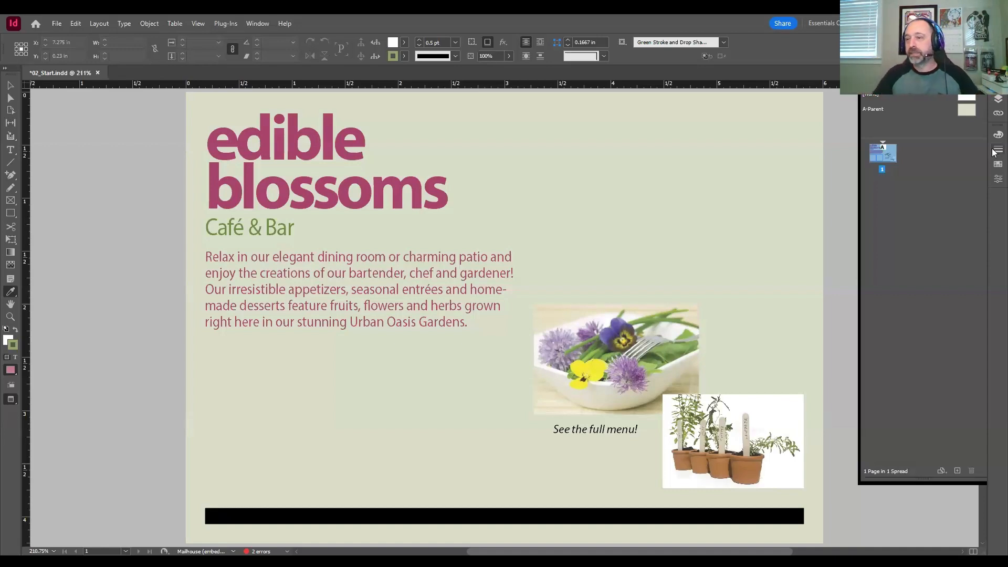
left_click(997, 100)
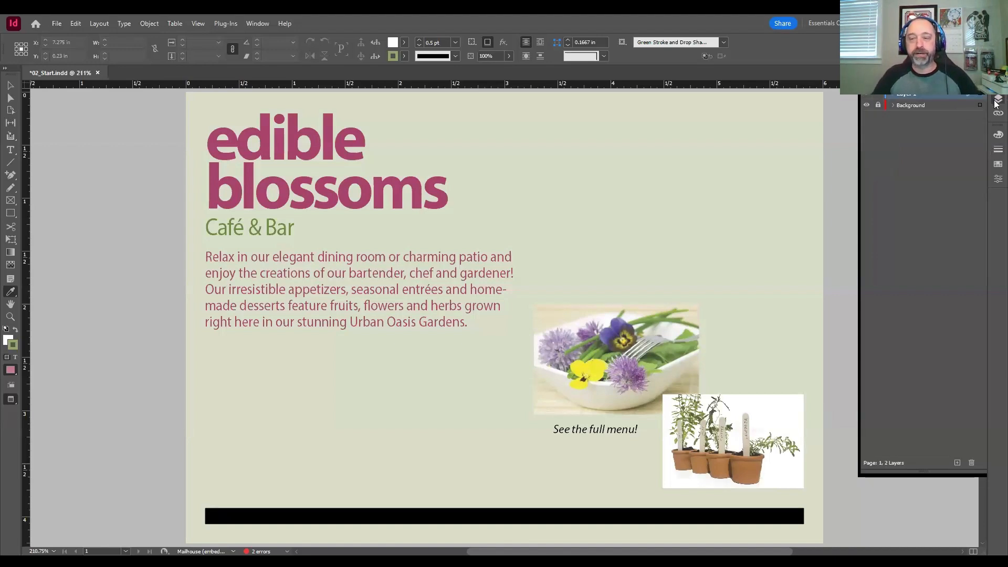
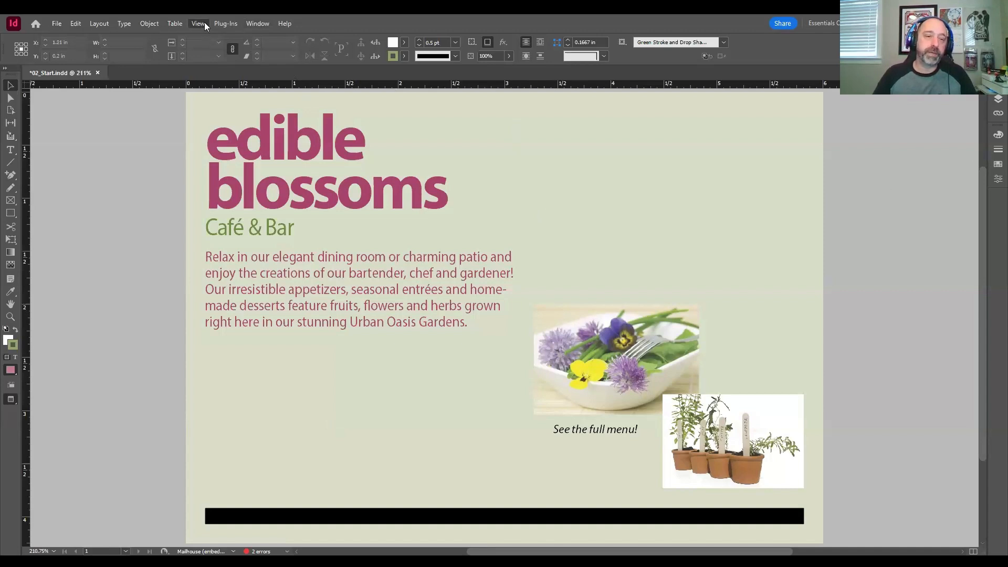
Step: Set the screen mode to Normal and show the document's guides
mouse_move(225, 186)
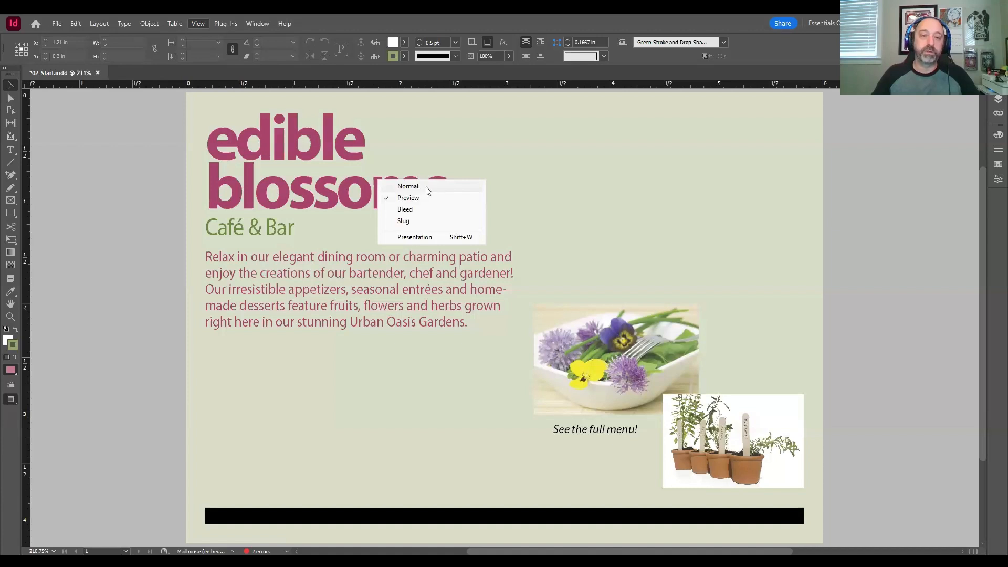
left_click(408, 186)
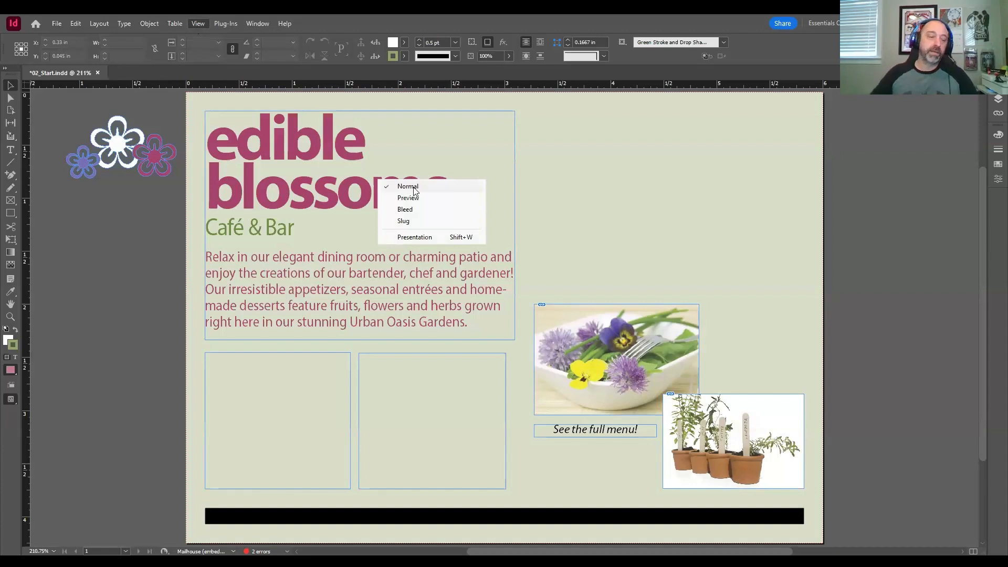
key("shift+w")
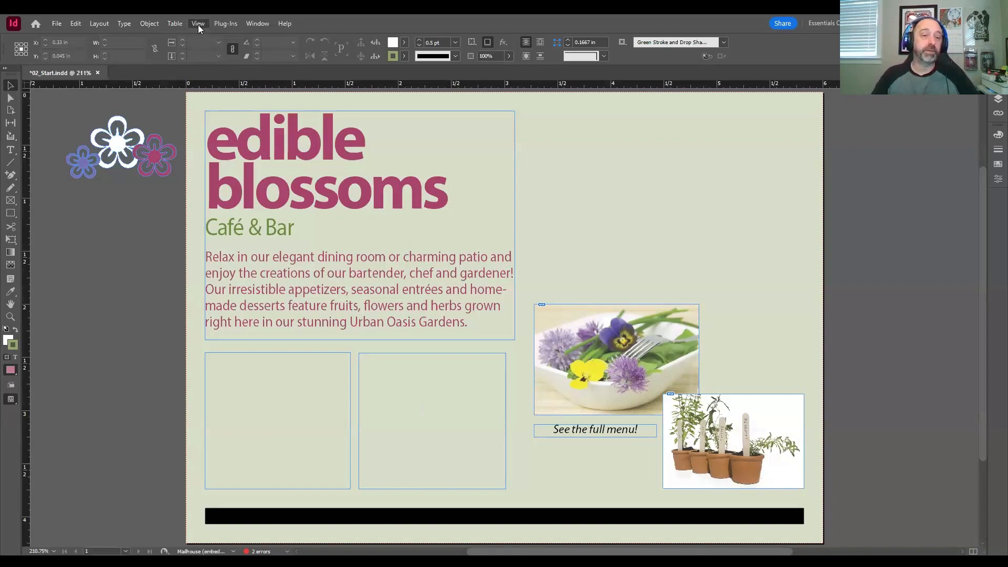
mouse_move(236, 242)
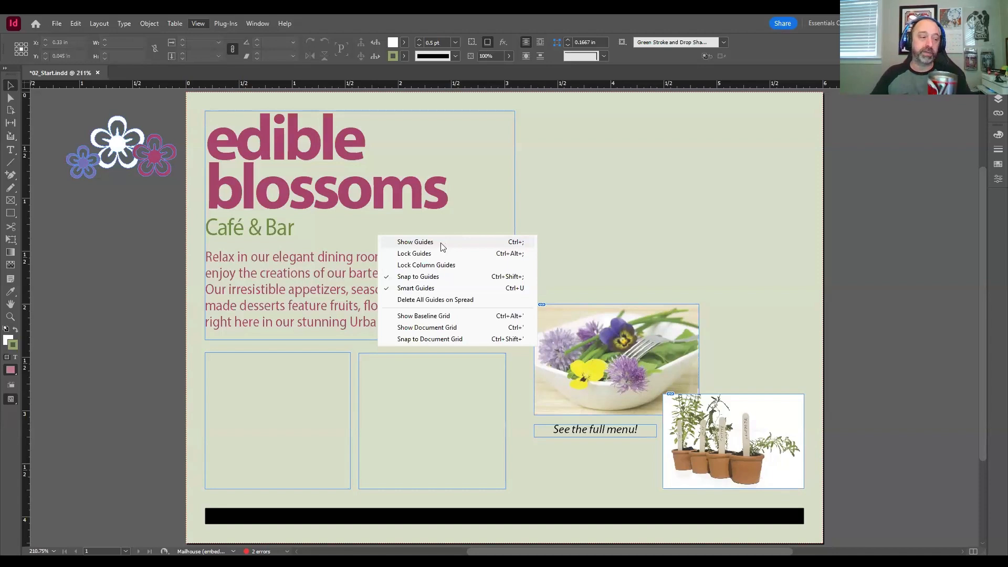
left_click(441, 243)
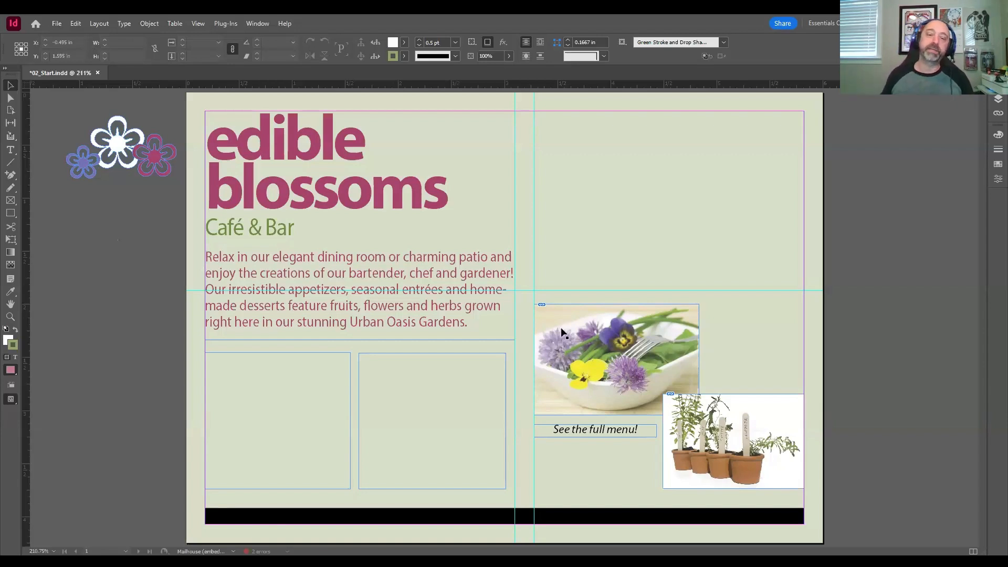
Step: Replace the word "Café" with "Bistro" in the "Café & Bar" subtitle, and deselect the text
left_click(11, 317)
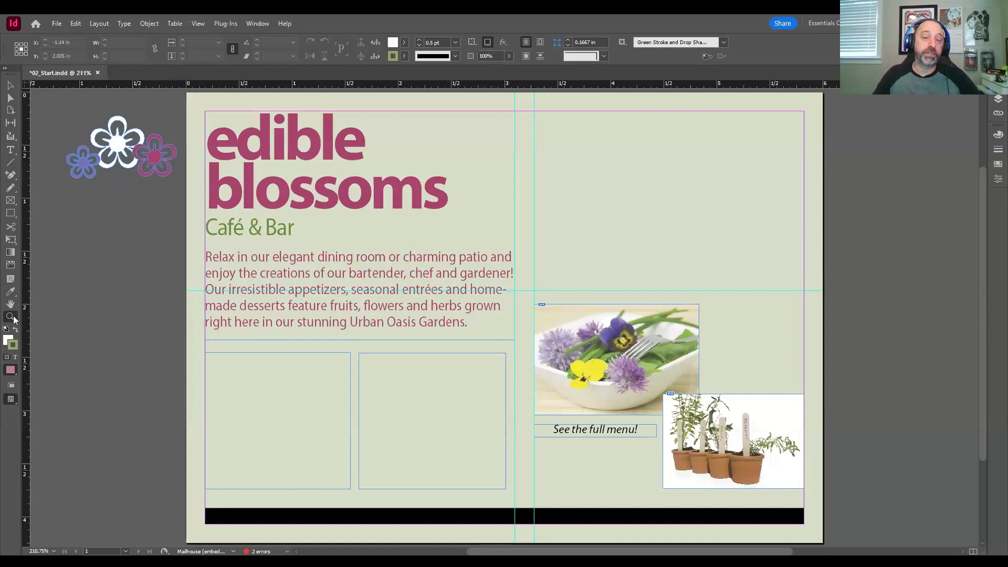
left_click(12, 317)
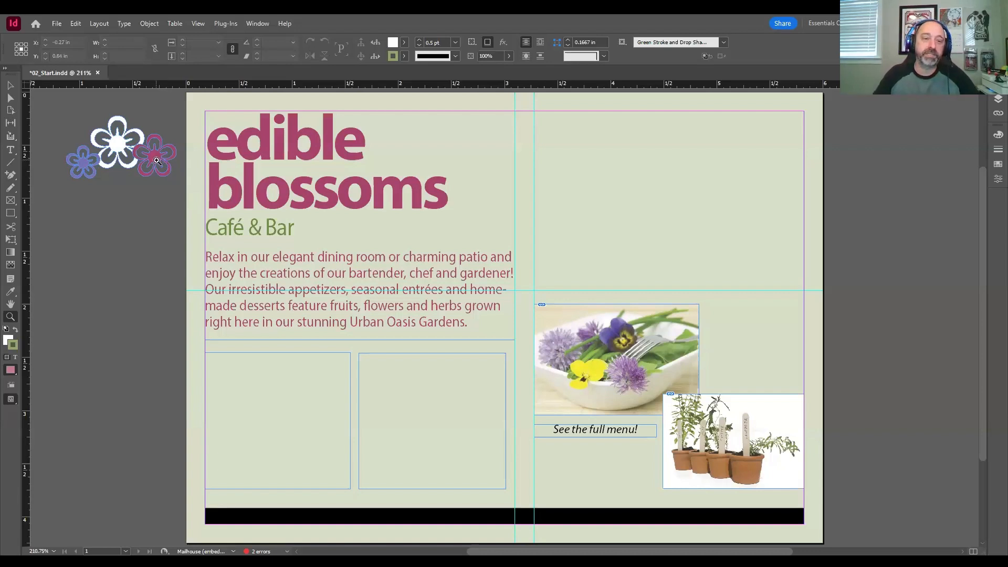
left_click_drag(154, 157, 345, 291)
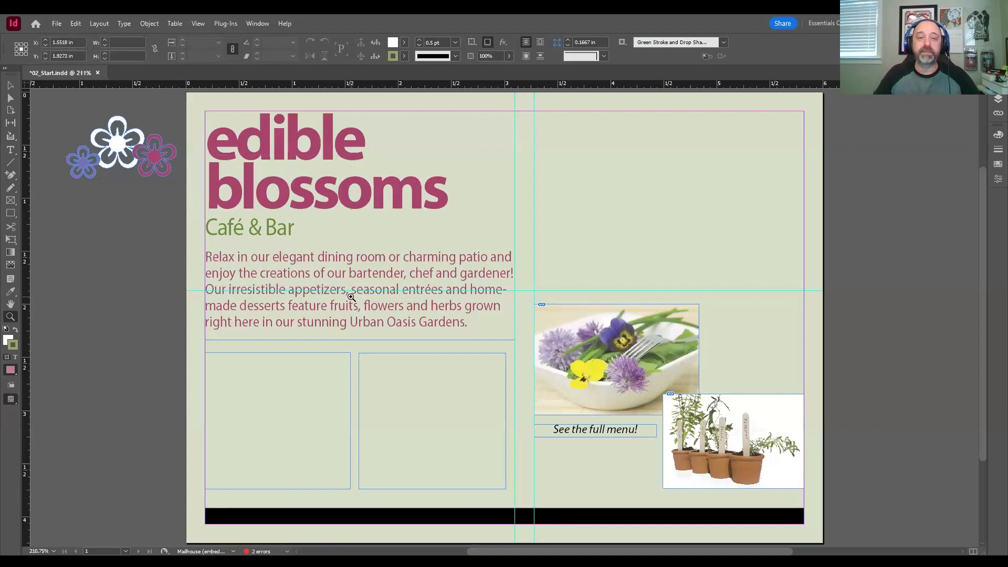
left_click_drag(350, 298, 350, 298)
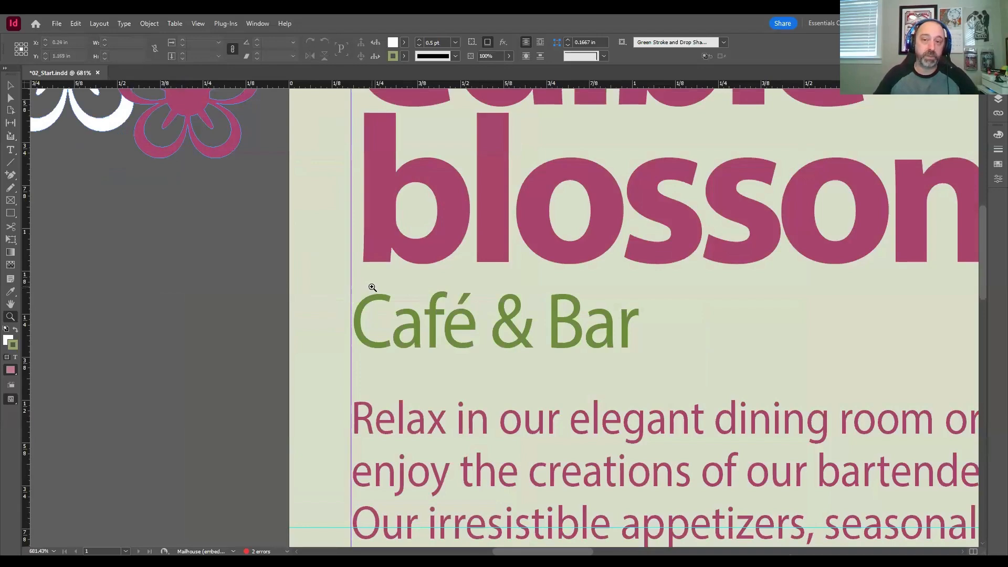
left_click_drag(380, 291, 290, 268)
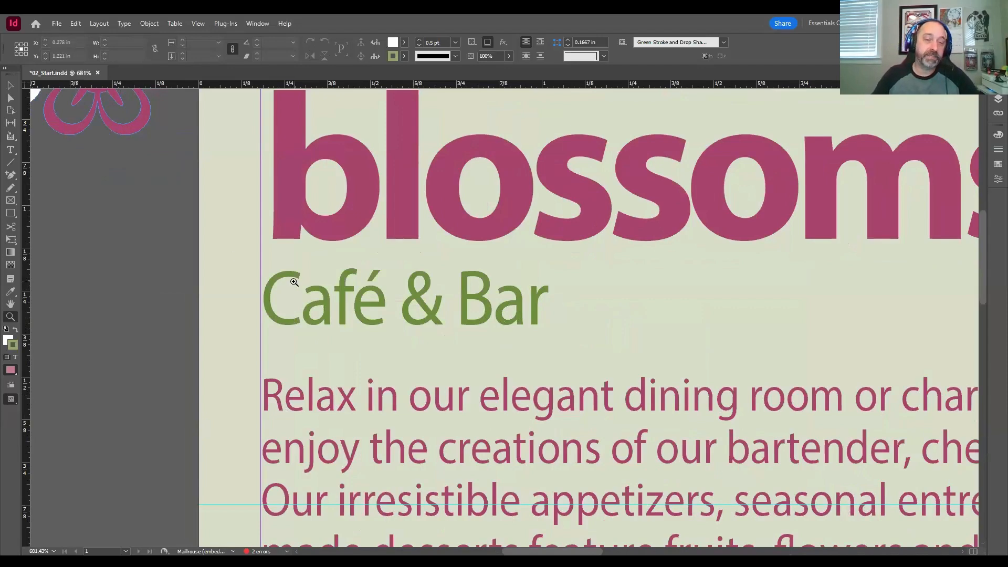
left_click(10, 150)
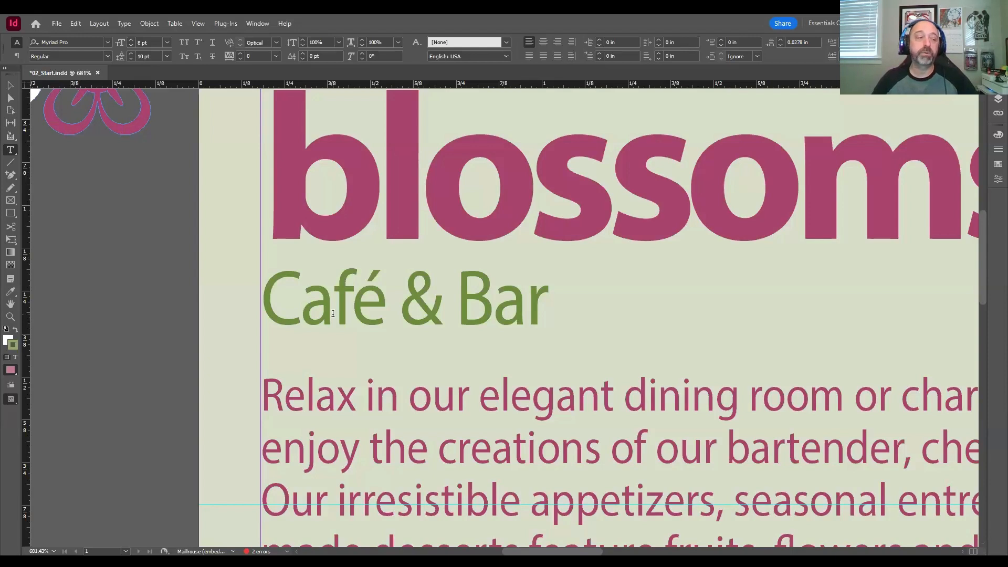
left_click_drag(388, 302, 267, 299)
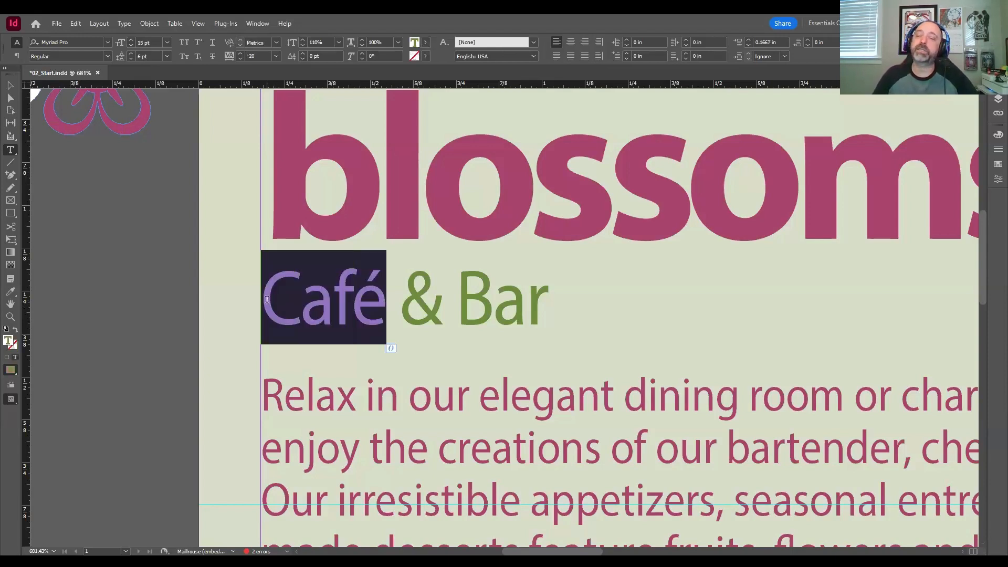
left_click(298, 301)
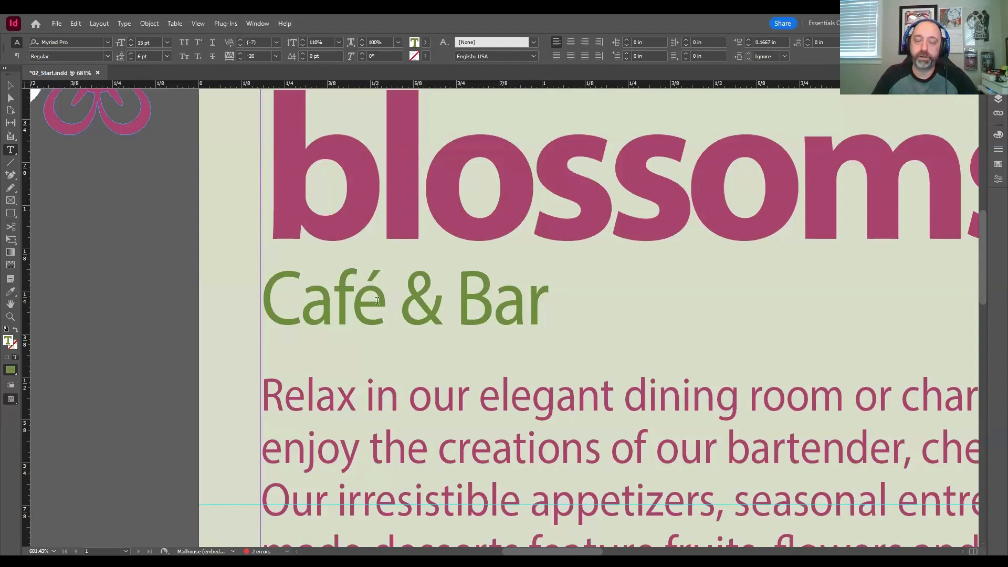
left_click_drag(383, 302, 273, 306)
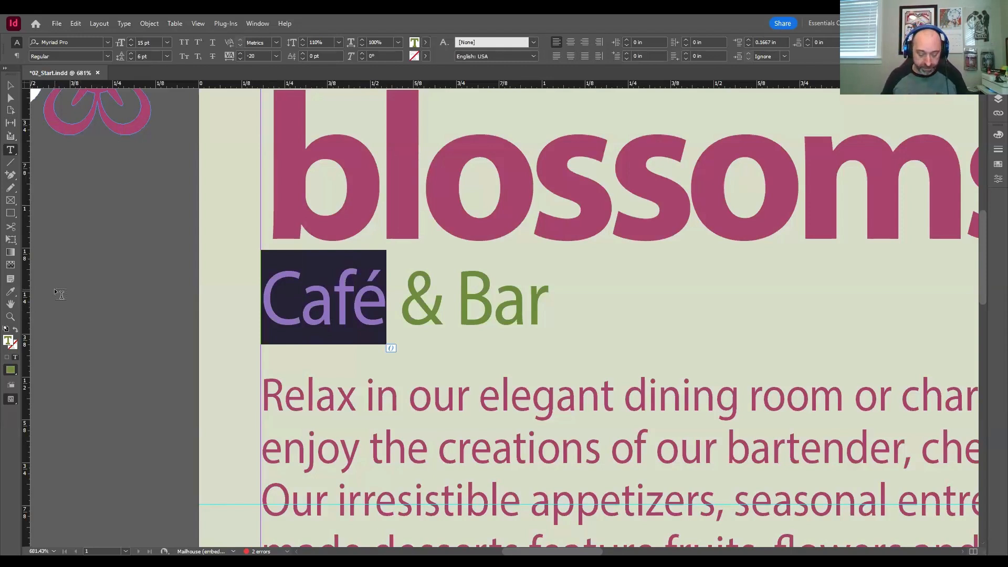
type("Bistro")
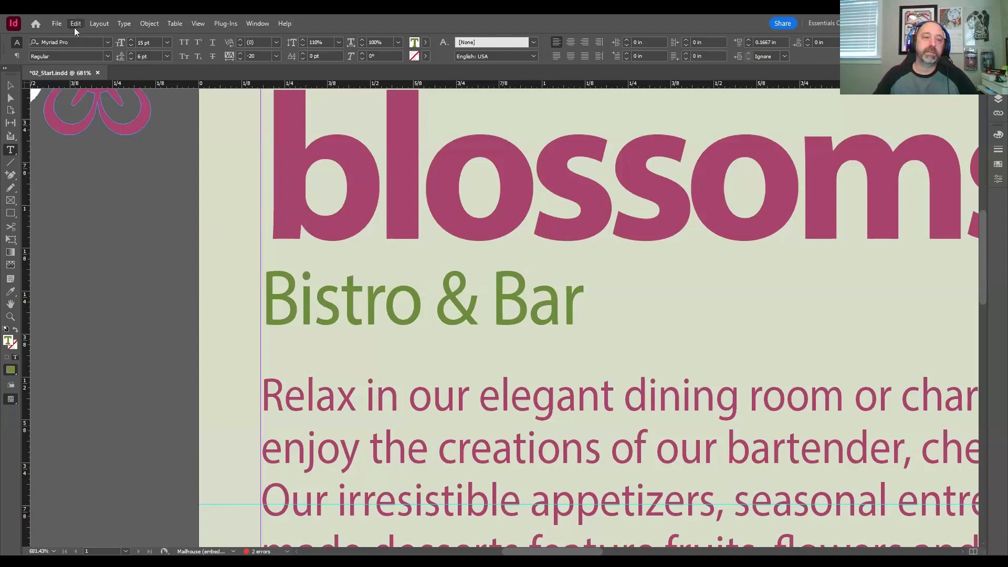
left_click(105, 201)
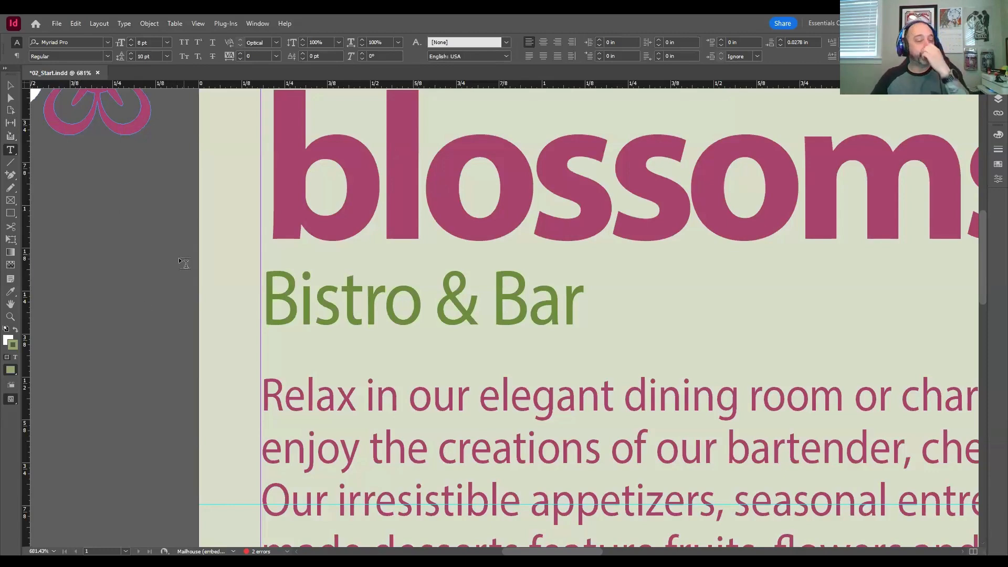
Step: Switch to the Selection tool and bring both empty text frames below the introductory paragraph into view at 400% zoom
scroll(184, 249, "down", 10)
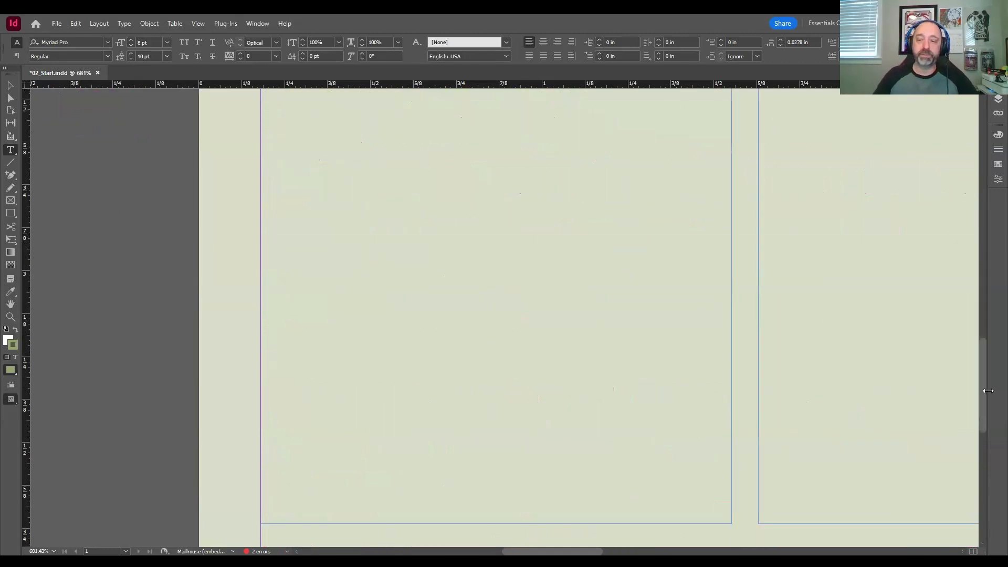
scroll(983, 391, "up", 2)
left_click_drag(984, 388, 984, 386)
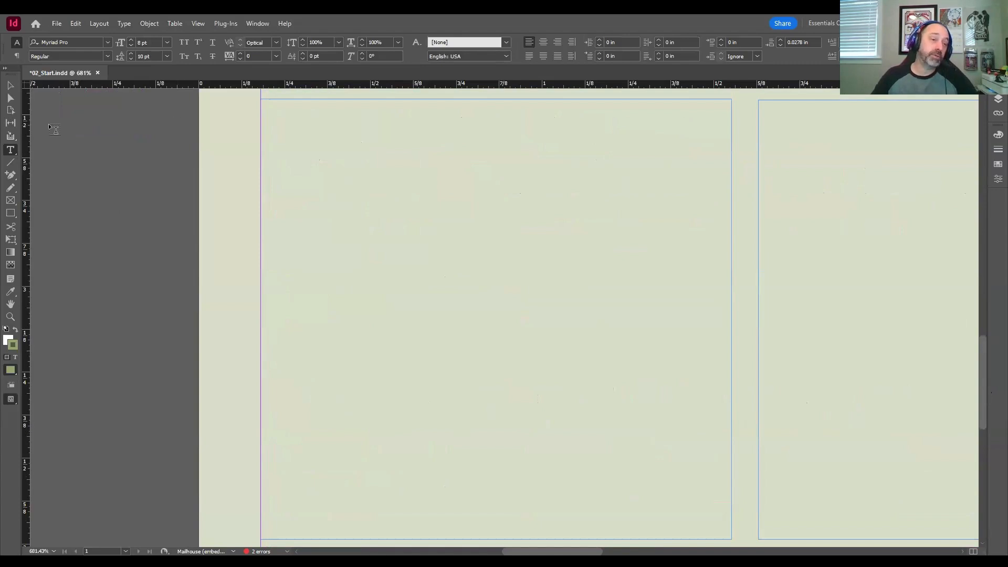
left_click(10, 316)
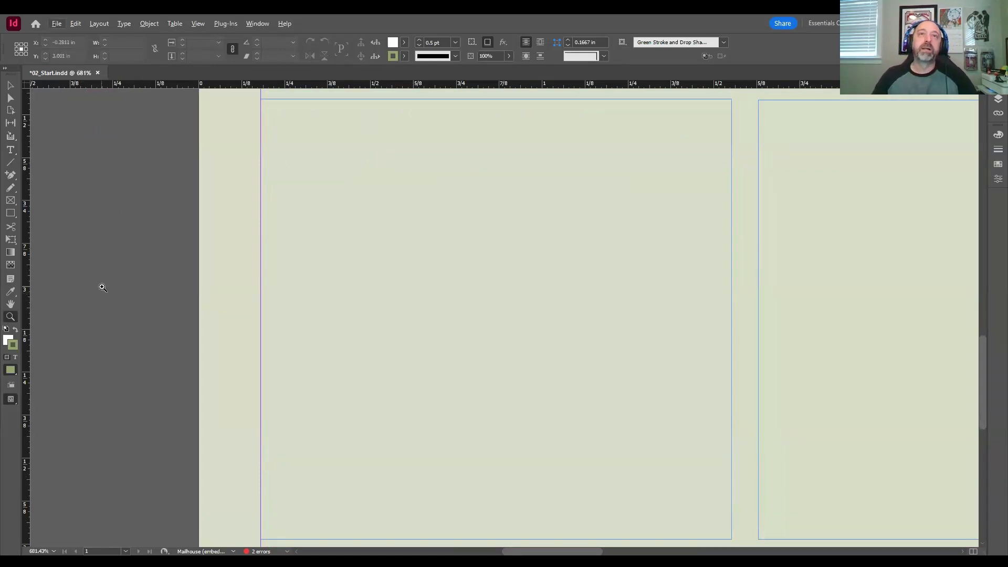
key("v")
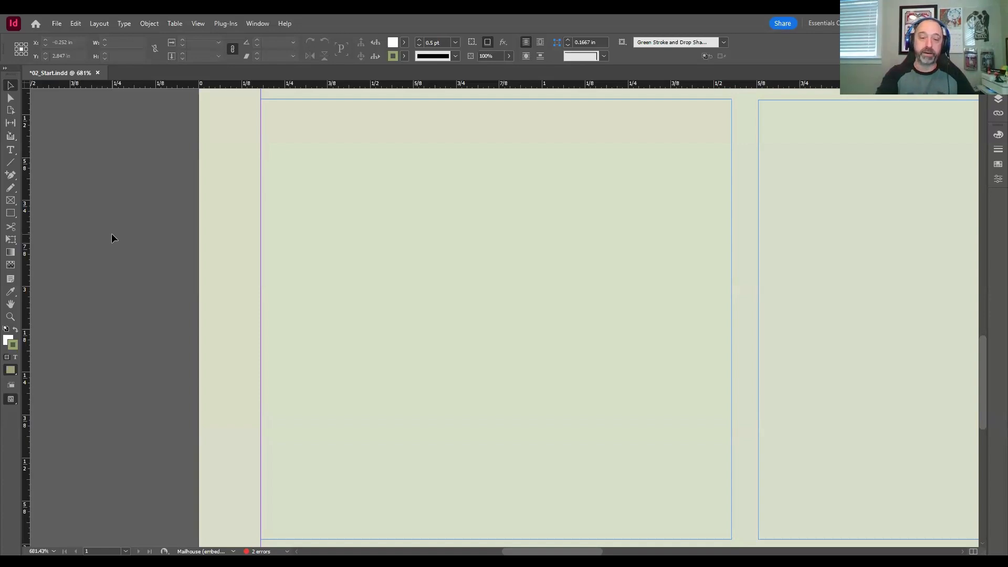
key("ctrl+minus")
key("ctrl+minus")
key("ctrl+minus")
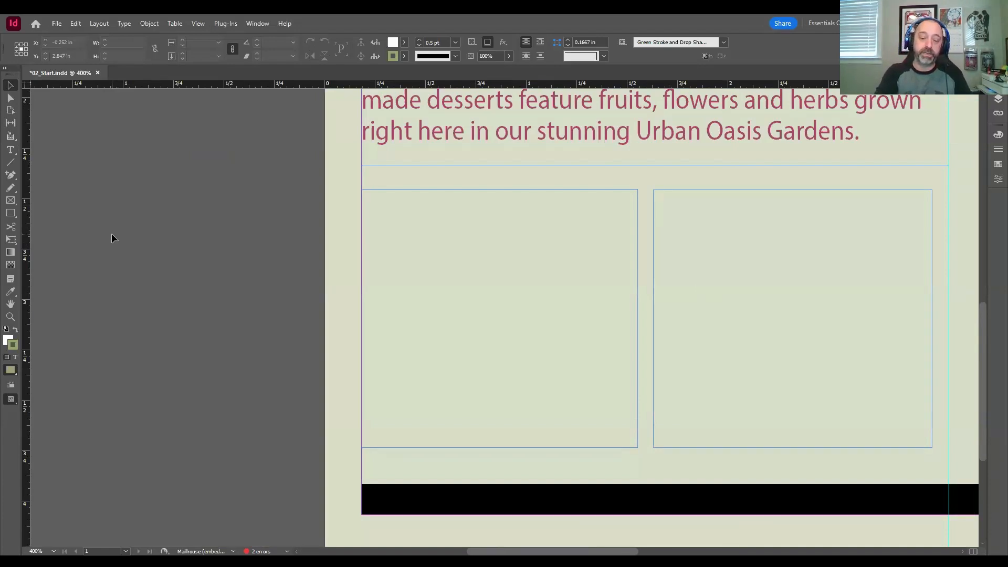
key("ctrl+equal")
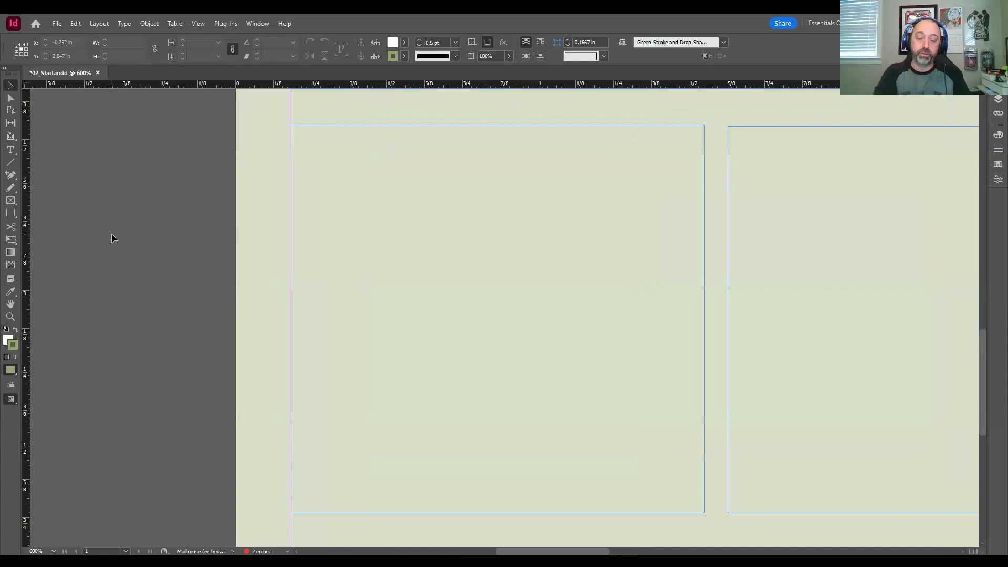
key("ctrl+minus")
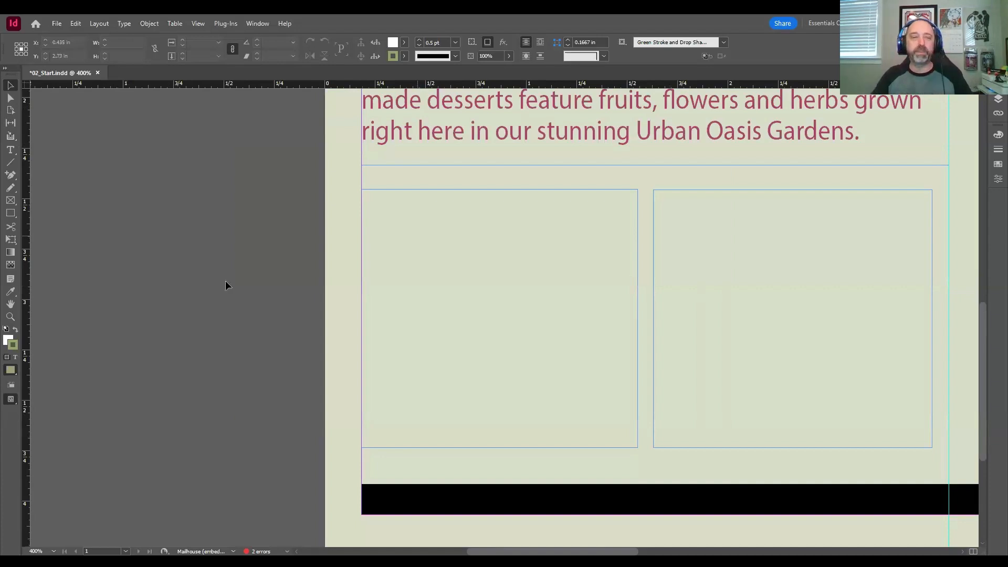
left_click_drag(292, 266, 122, 274)
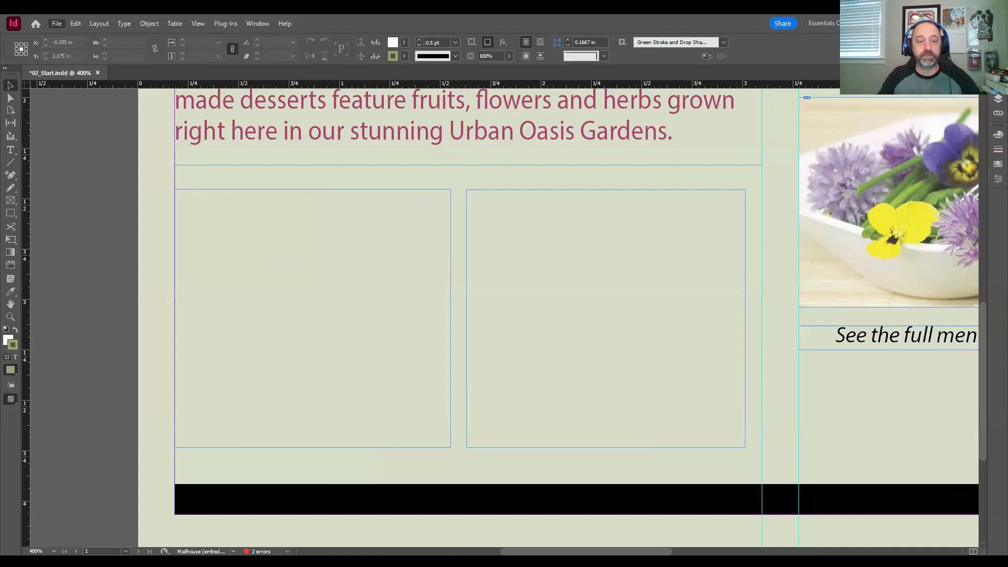
Step: Place Bistro.docx from the InDesign Lesson02 folder into the left empty text frame below the introductory paragraph
key("ctrl+d")
left_click_drag(473, 95, 345, 58)
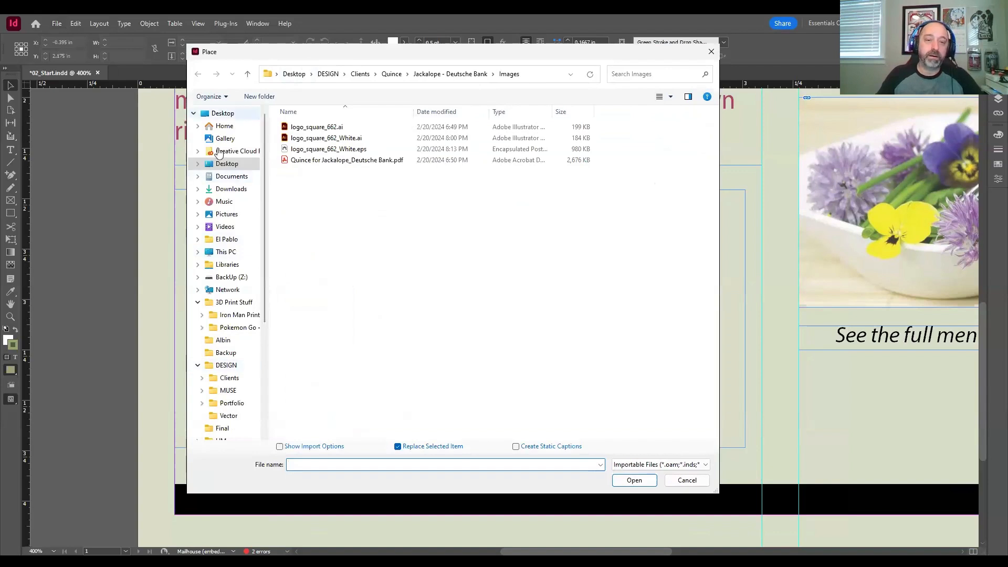
left_click(213, 113)
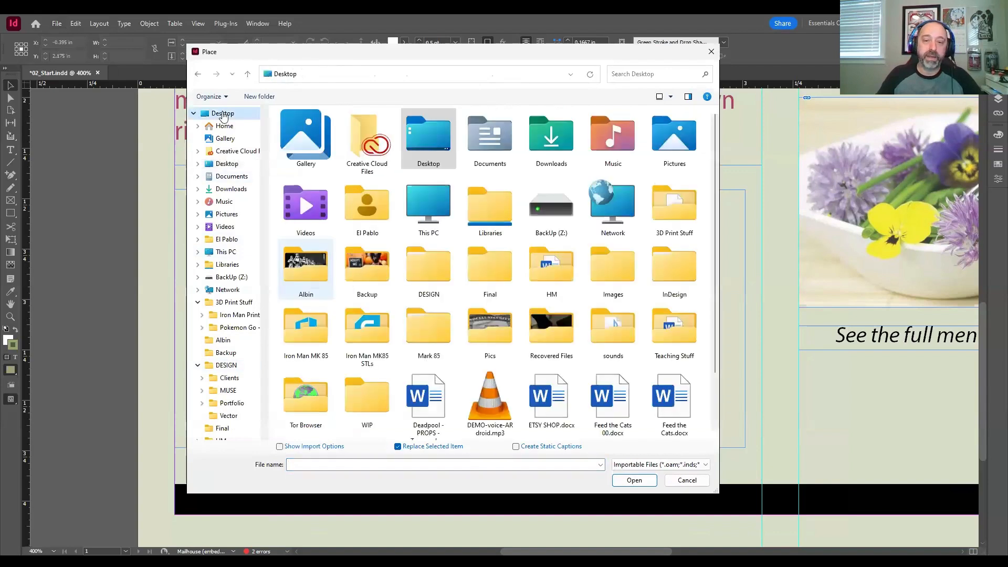
left_click(672, 274)
double_click(672, 272)
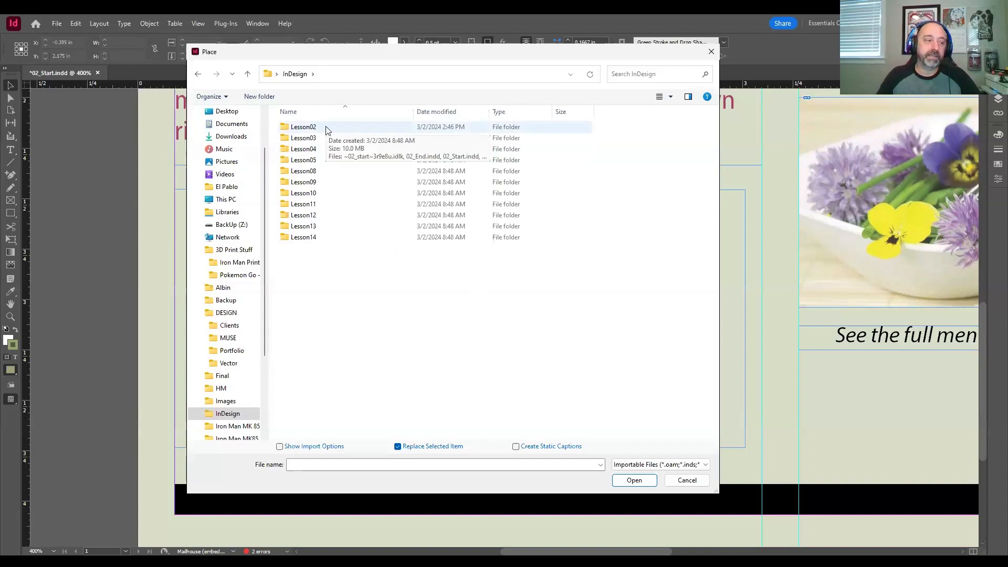
double_click(303, 127)
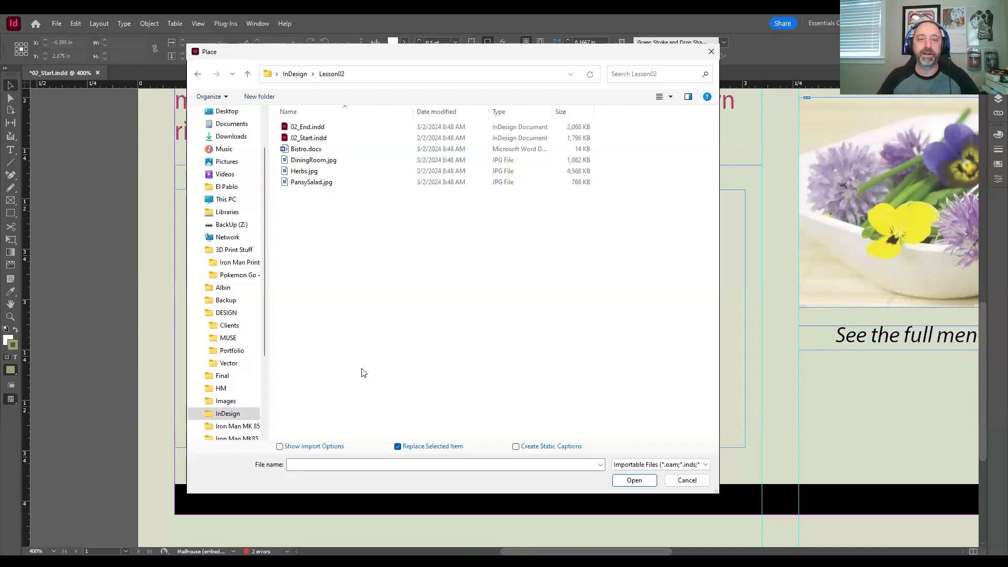
left_click(309, 150)
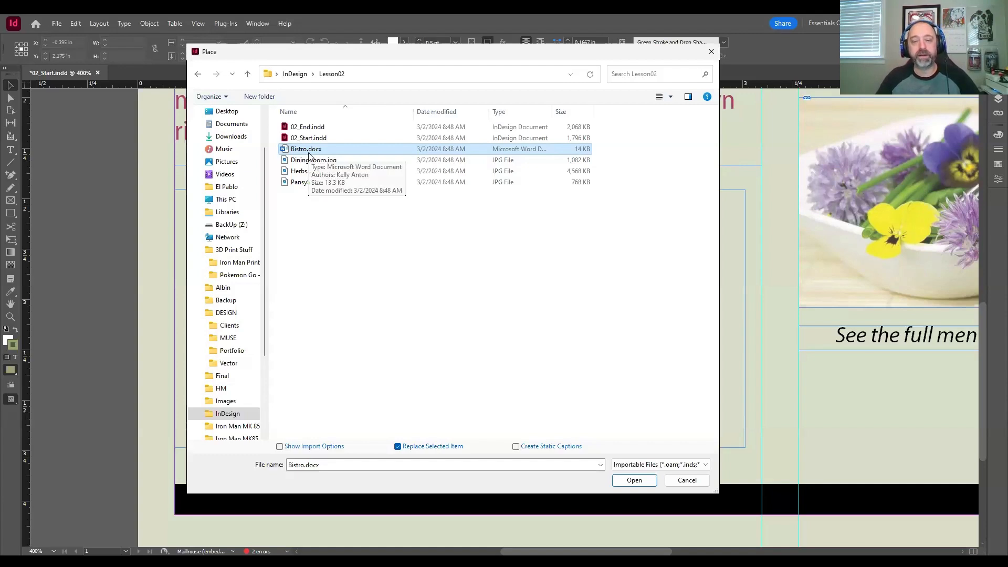
left_click(634, 480)
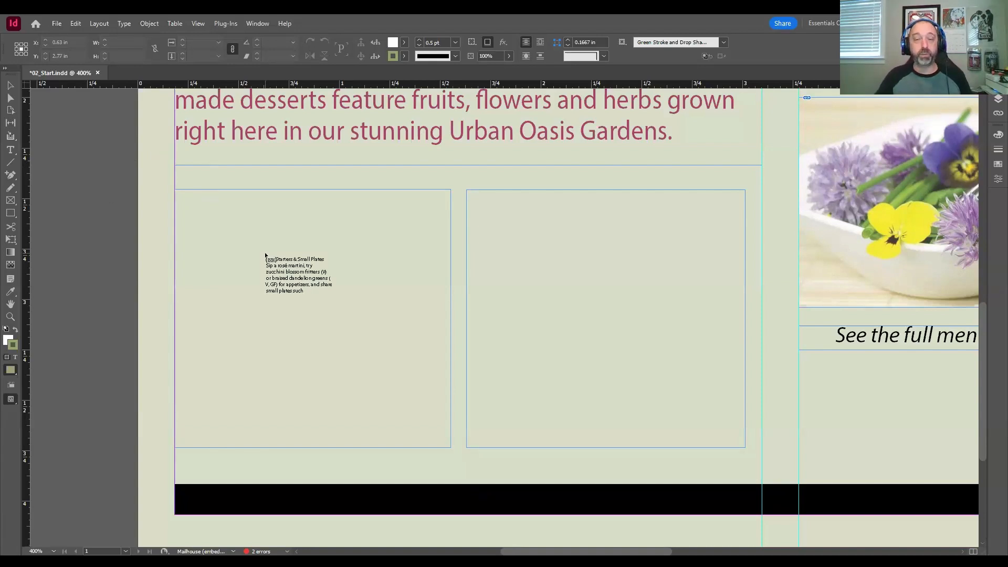
left_click(265, 255)
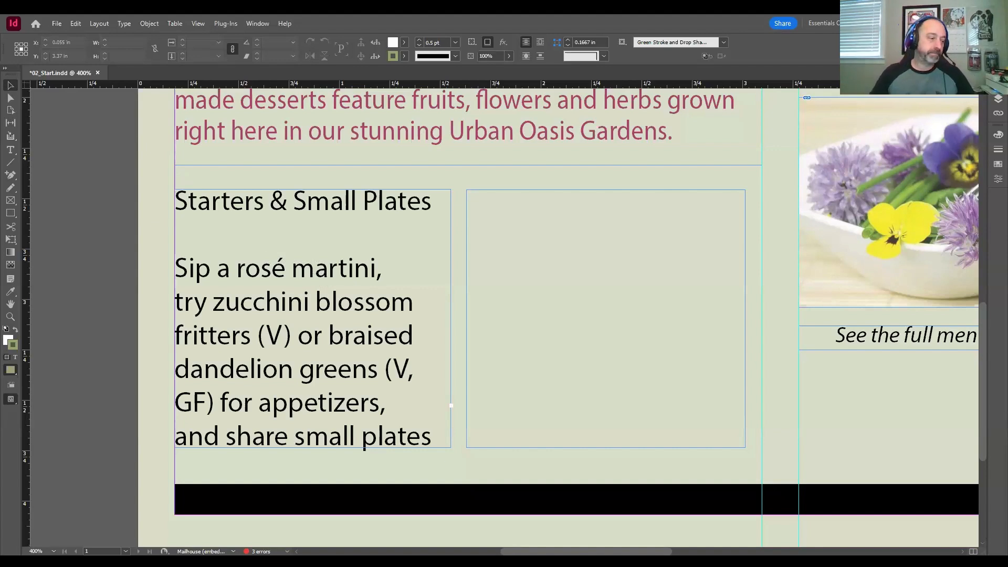
key("ctrl+d")
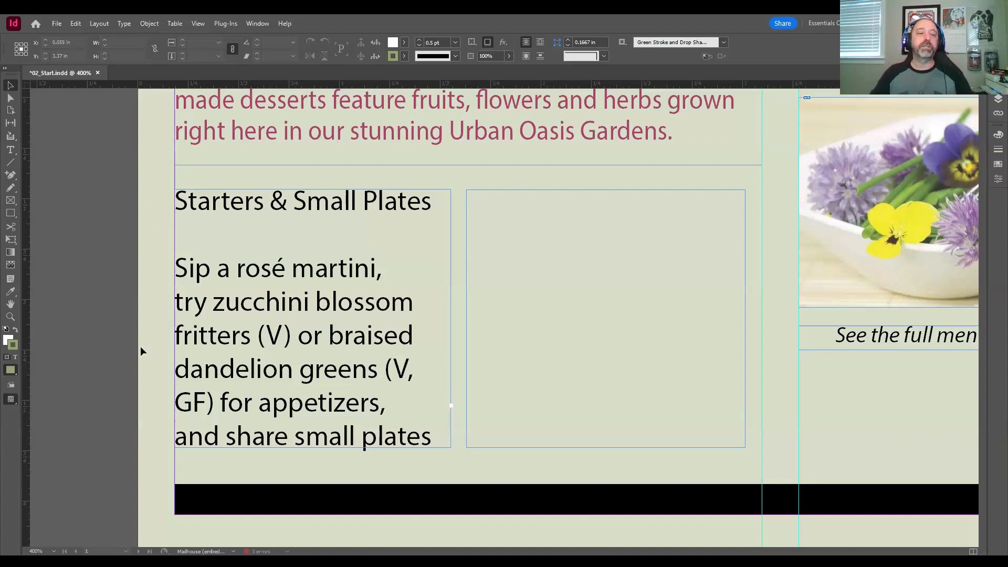
Step: Thread the overset text from the left "Starters & Small Plates" frame into the empty text frame beside it
left_click(11, 89)
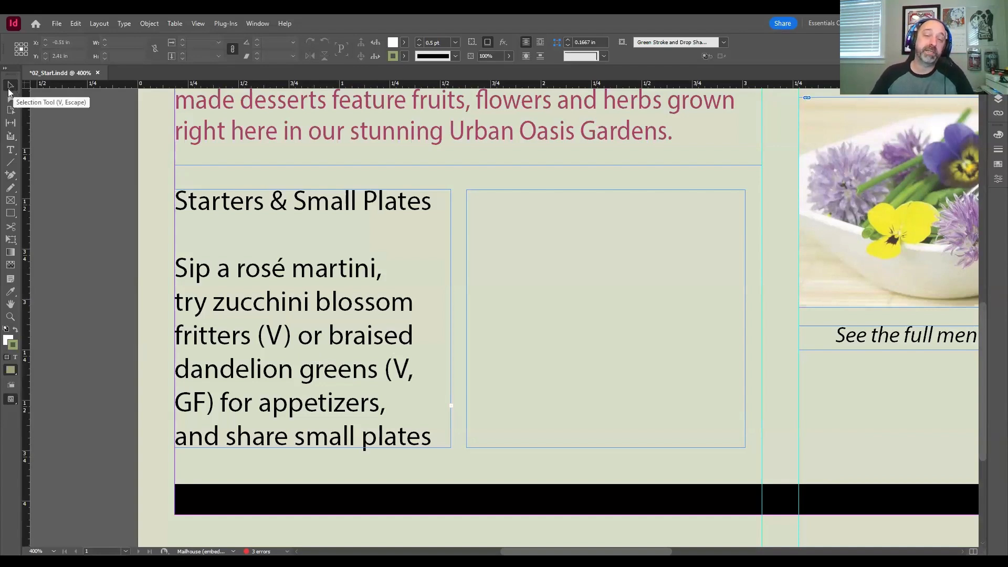
left_click(261, 315)
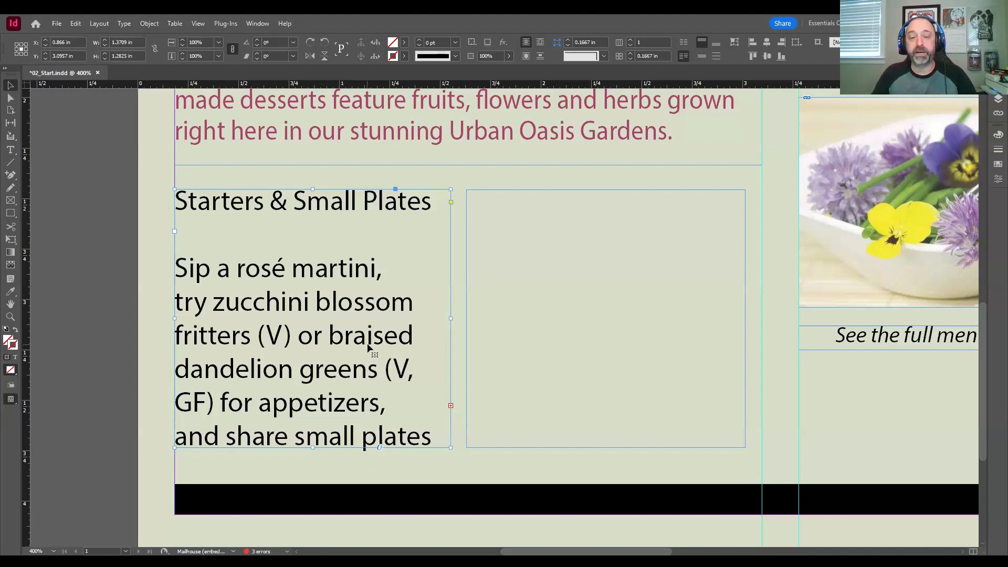
left_click(451, 407)
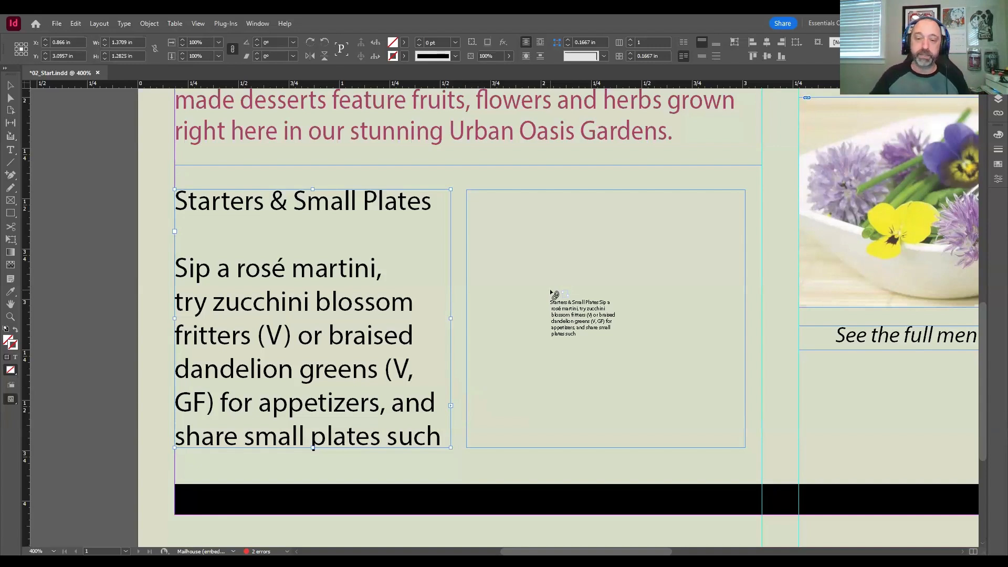
left_click(551, 293)
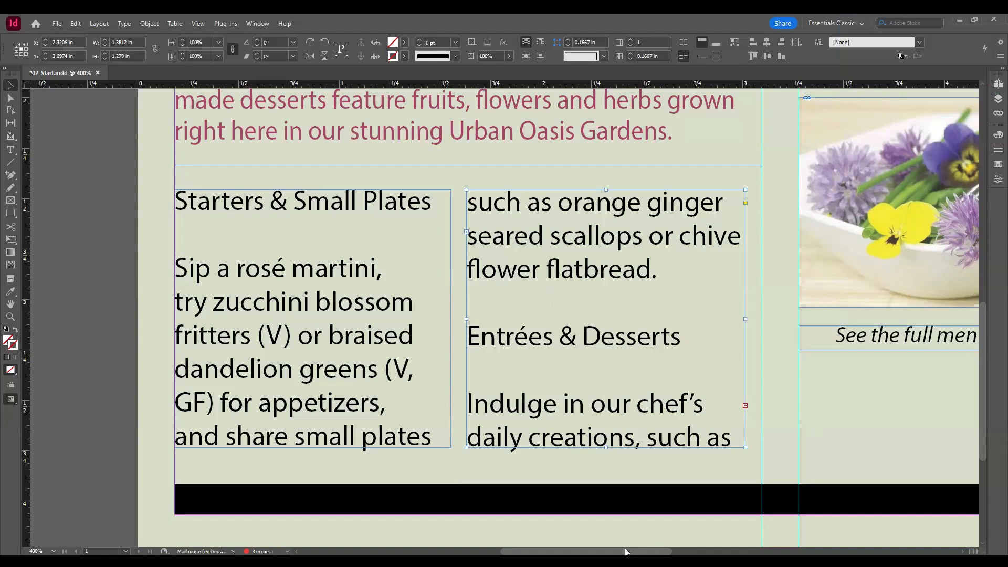
left_click_drag(626, 551, 675, 551)
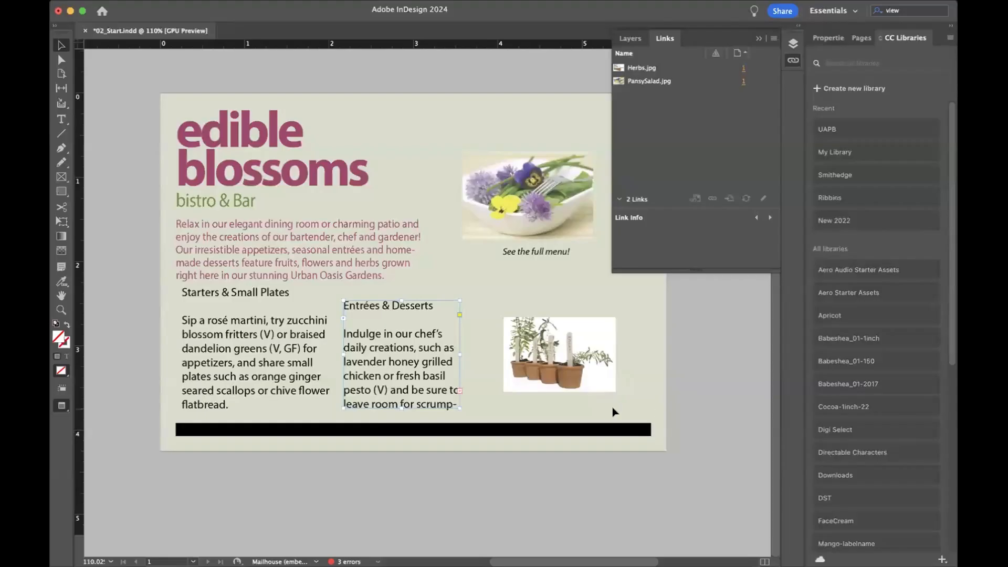
Step: Rearrange the salad photo, its "See the full menu!" caption and the herbs photo so they stack beside the Entrées & Desserts column
left_click_drag(496, 227, 477, 276)
left_click_drag(525, 248, 490, 288)
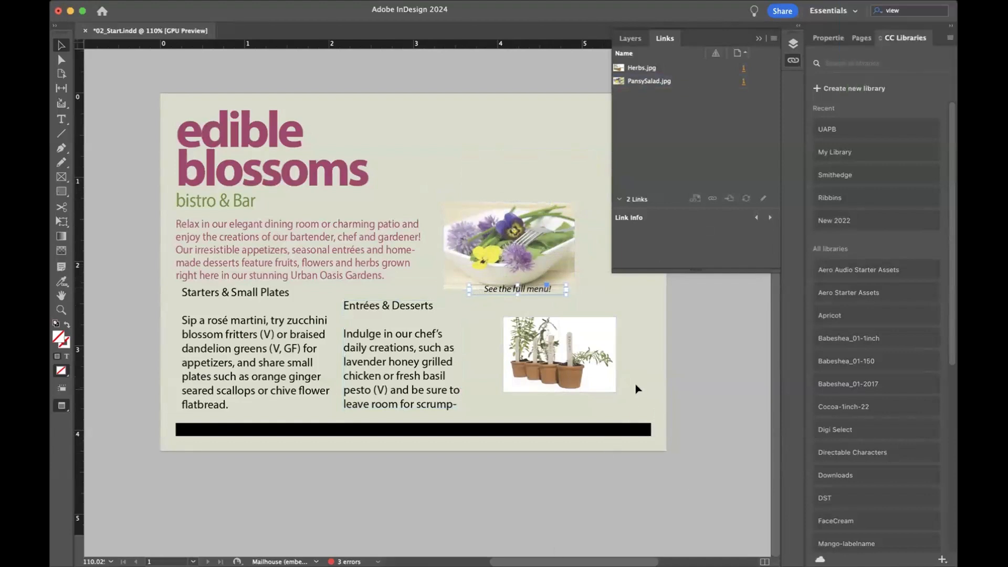
left_click_drag(591, 367, 604, 379)
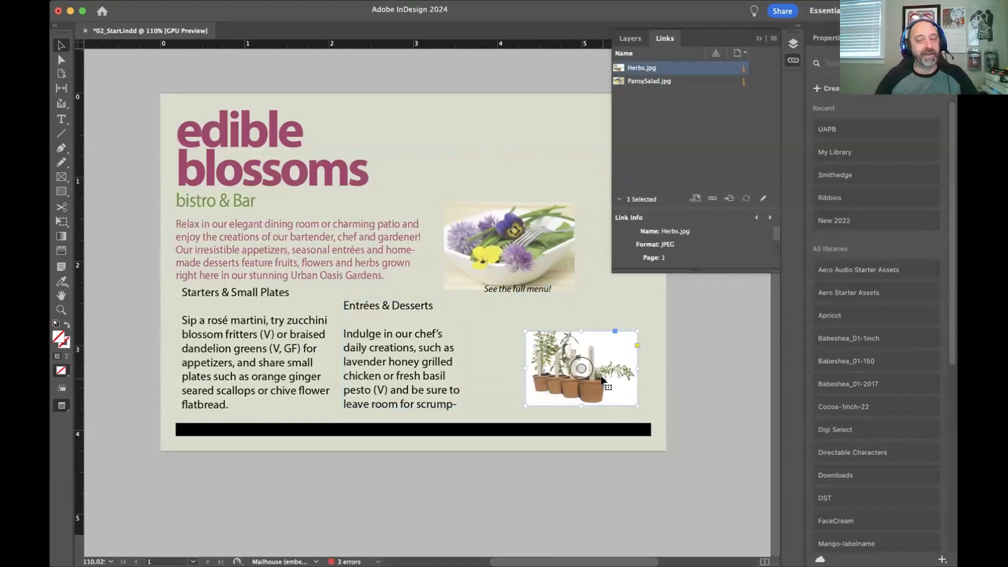
left_click_drag(584, 374, 563, 381)
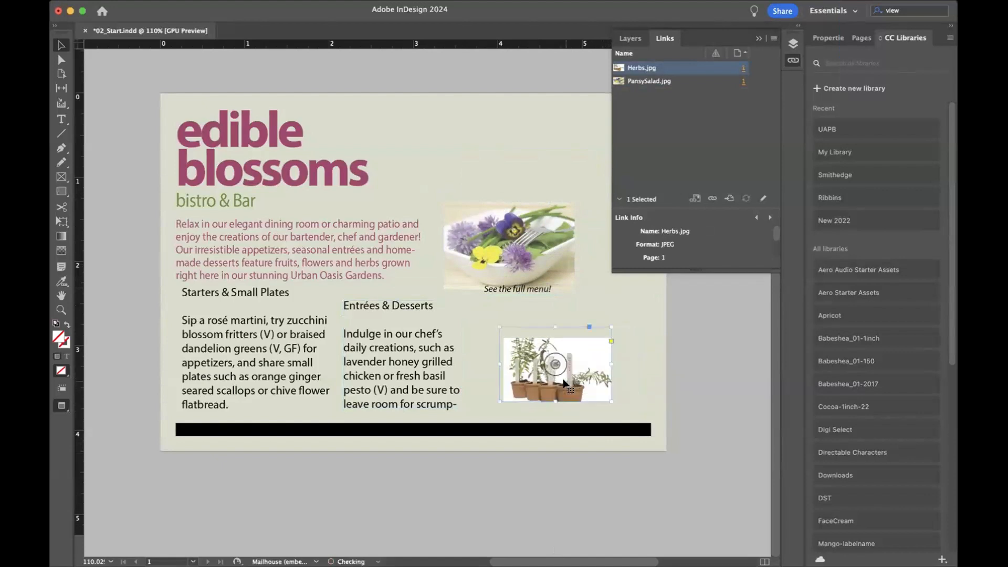
left_click_drag(501, 289, 496, 287)
left_click_drag(540, 247, 553, 239)
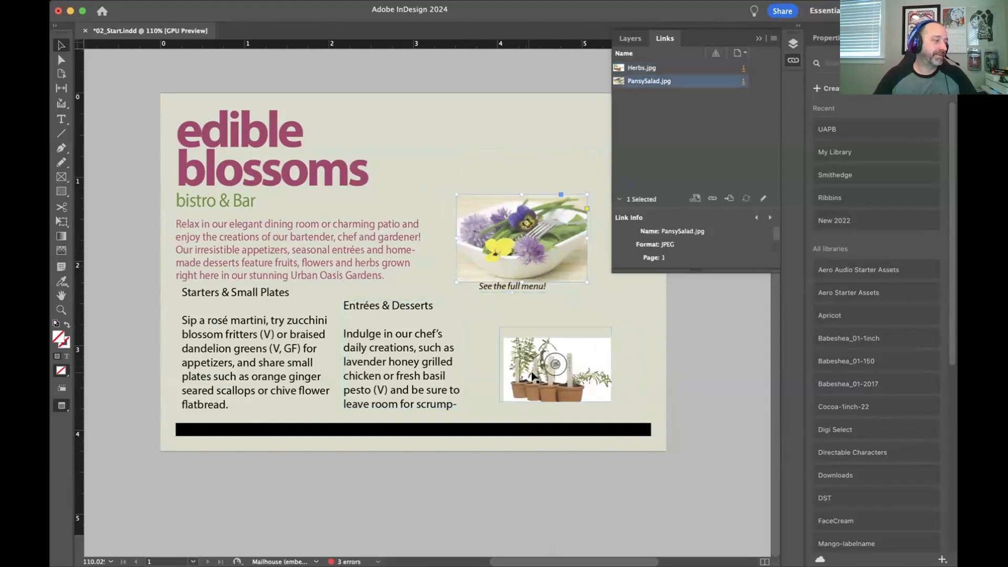
left_click_drag(543, 378, 531, 394)
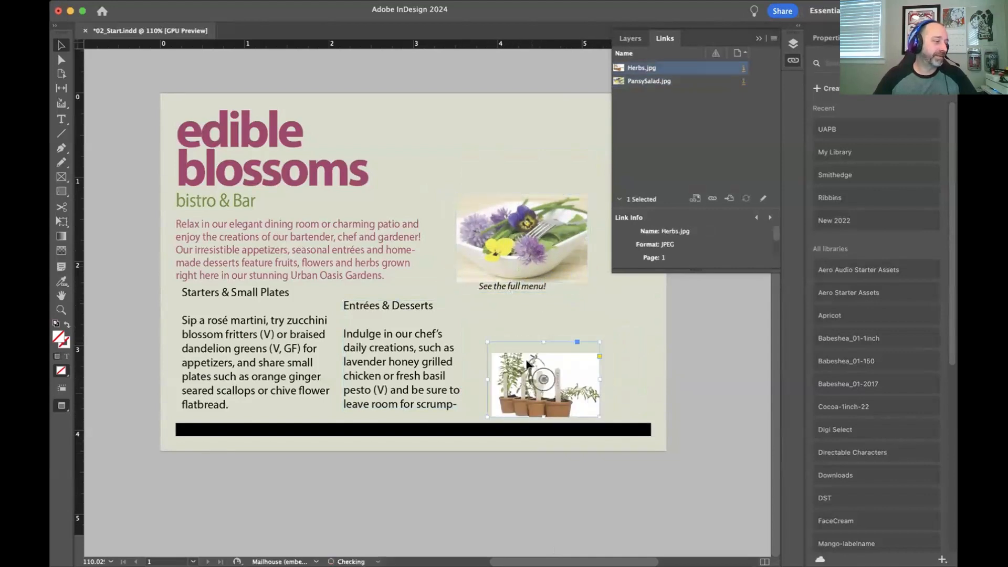
left_click_drag(537, 267, 544, 339)
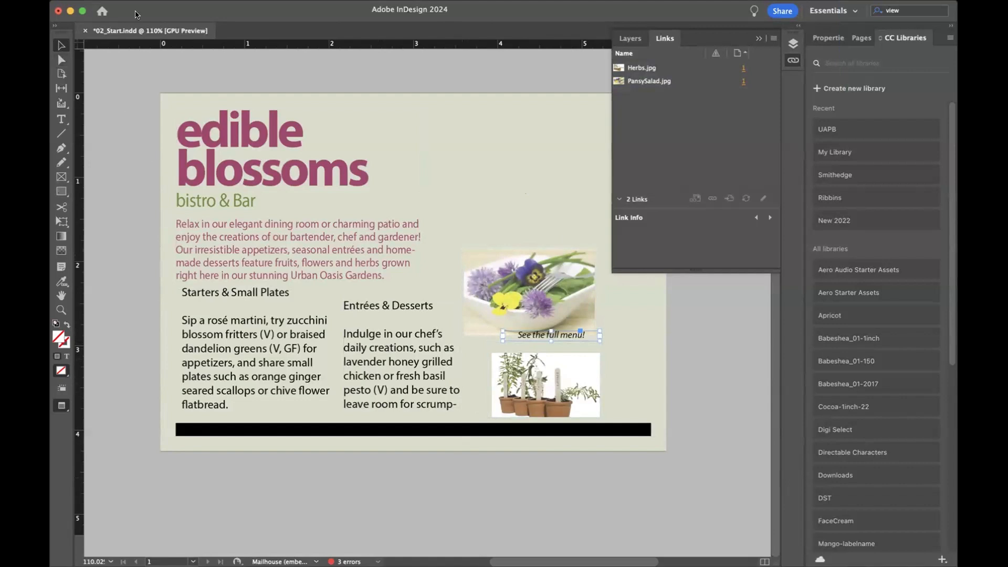
left_click(129, 1)
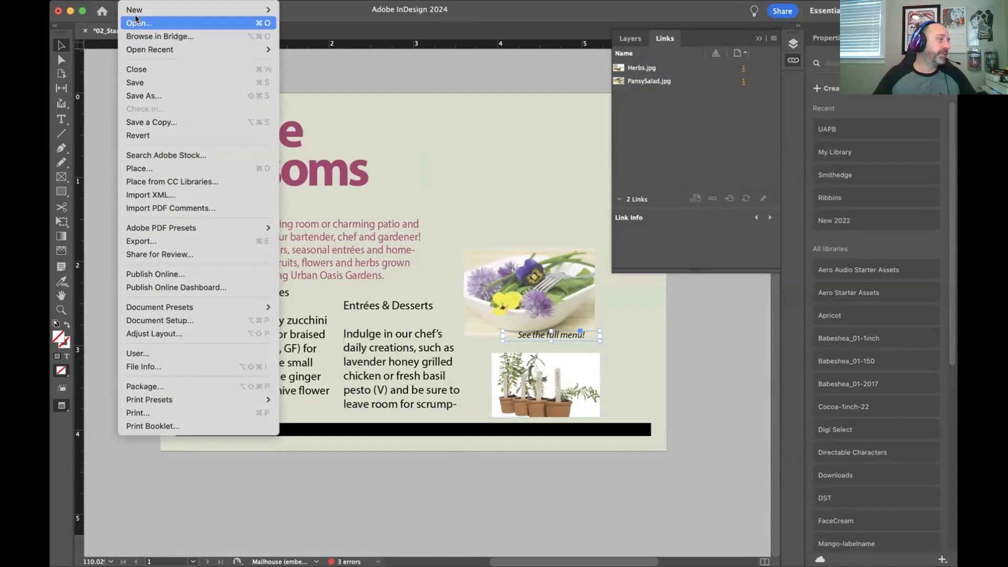
mouse_move(141, 15)
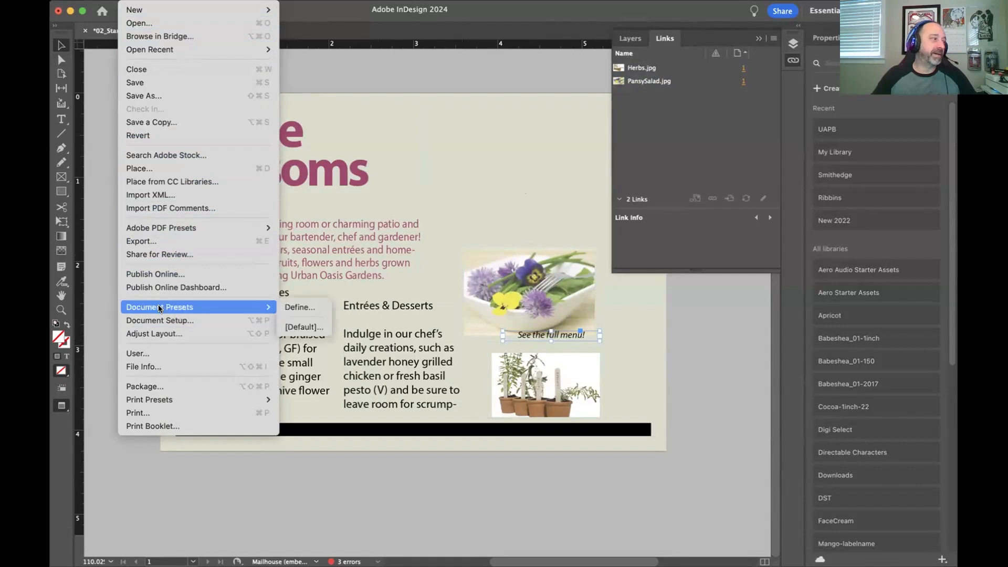
left_click(95, 177)
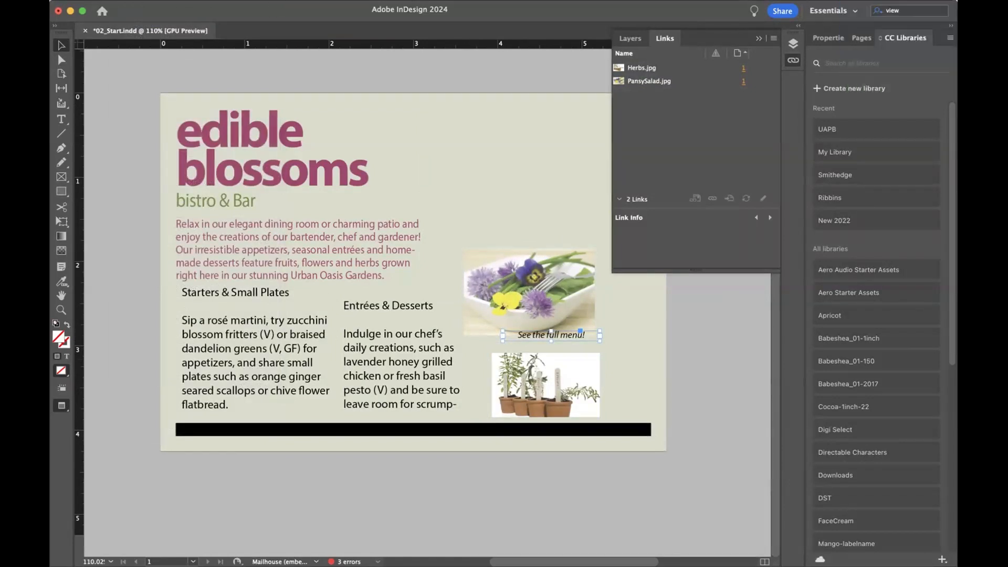
Step: Switch the document's screen mode to Normal and show the guides
left_click(303, 1)
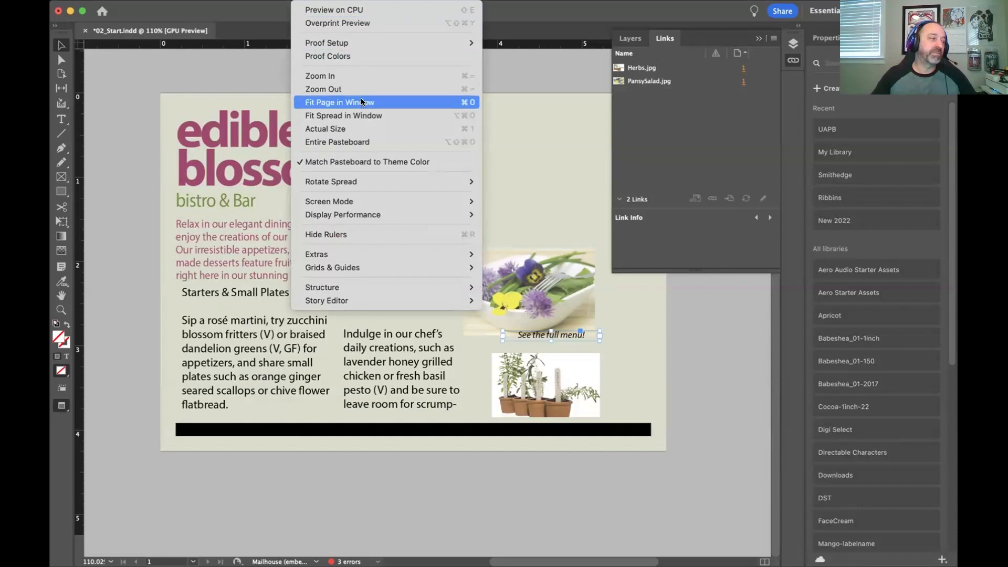
mouse_move(346, 265)
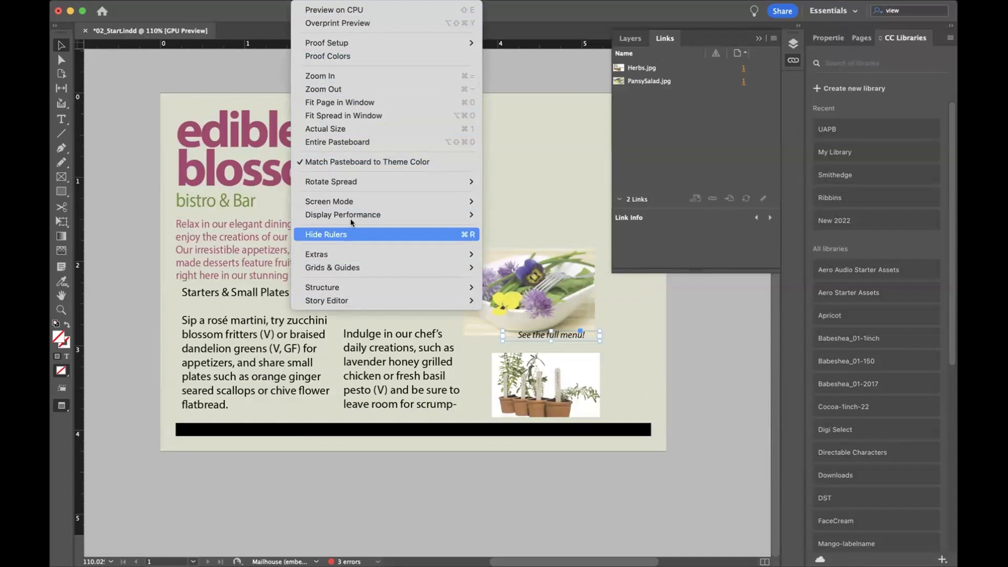
mouse_move(355, 210)
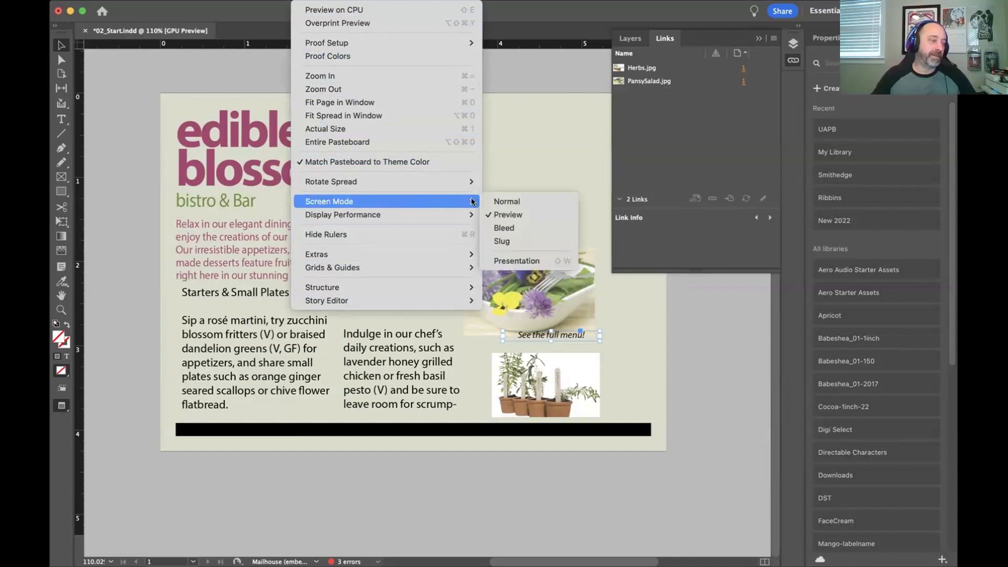
left_click(507, 202)
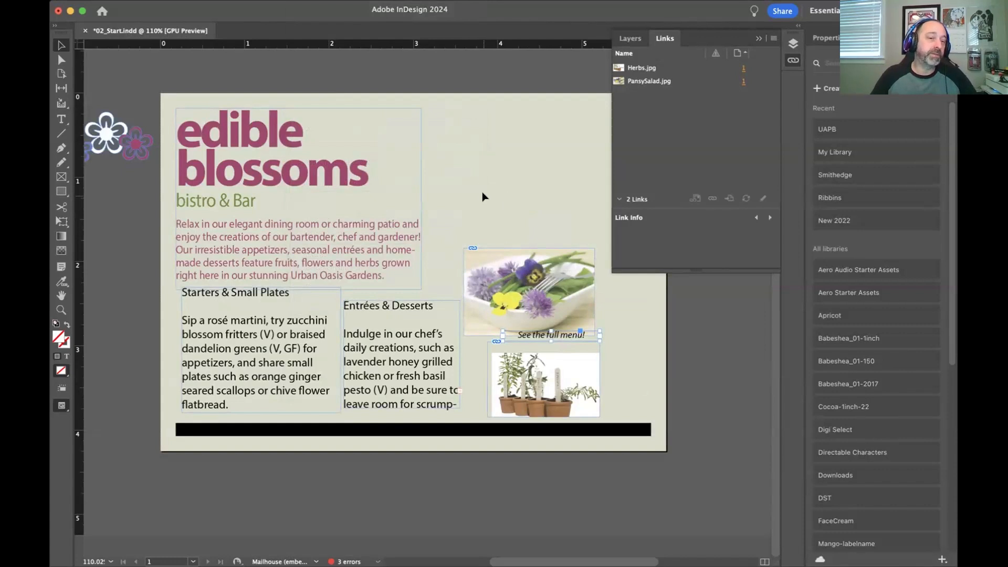
left_click(303, 1)
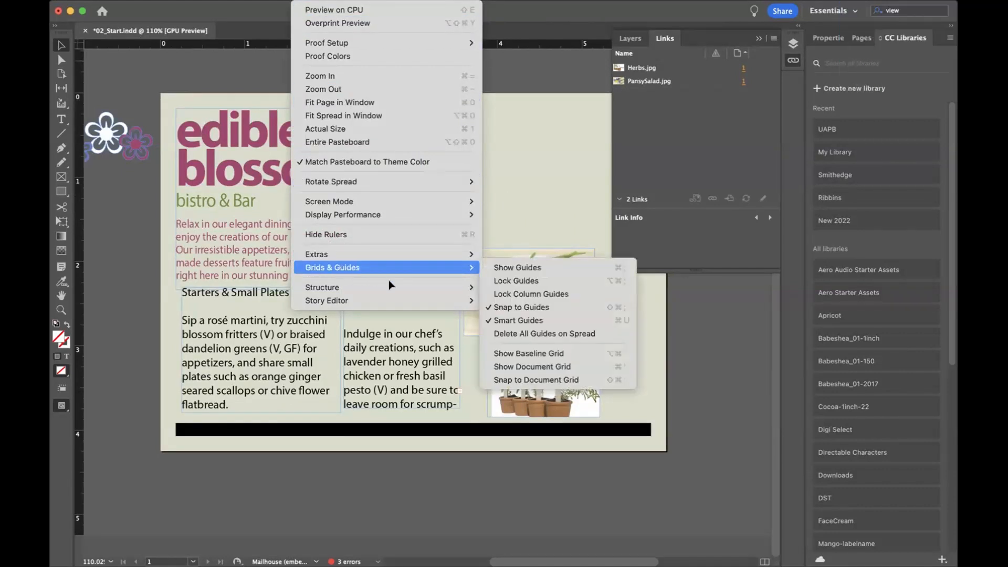
left_click(499, 267)
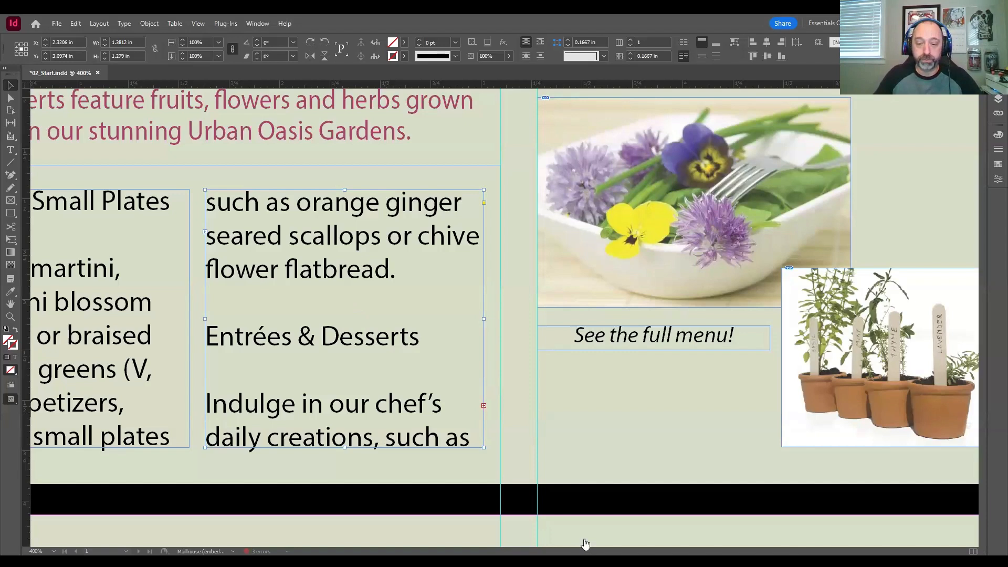
Step: Open the Paragraph Styles panel and place it over the pasteboard beside the two threaded text frames
left_click_drag(585, 550, 553, 551)
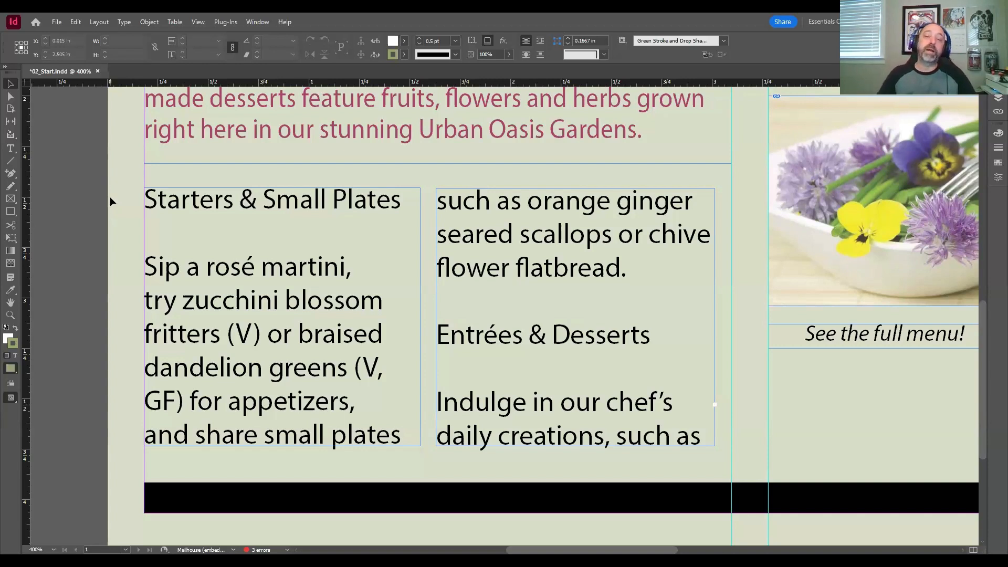
left_click_drag(600, 550, 569, 550)
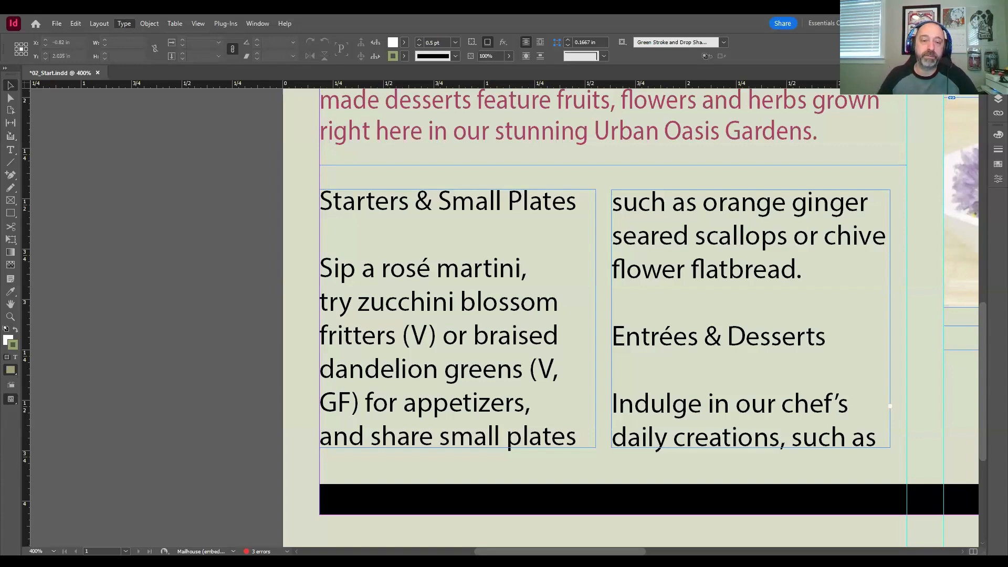
left_click_drag(268, 212, 195, 140)
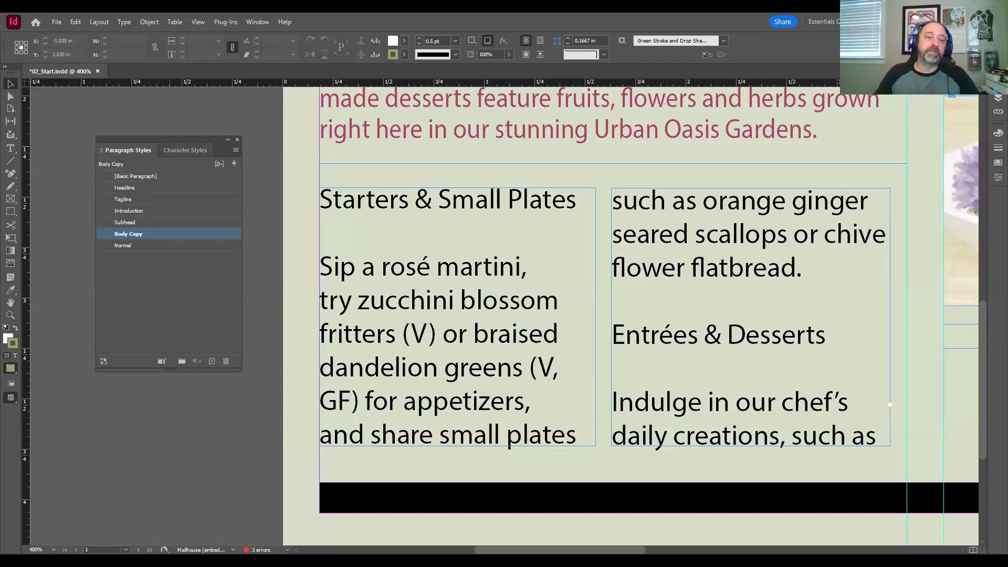
mouse_move(195, 141)
left_mouse_down()
mouse_move(223, 126)
mouse_move(162, 140)
mouse_move(207, 140)
mouse_move(176, 141)
left_mouse_up()
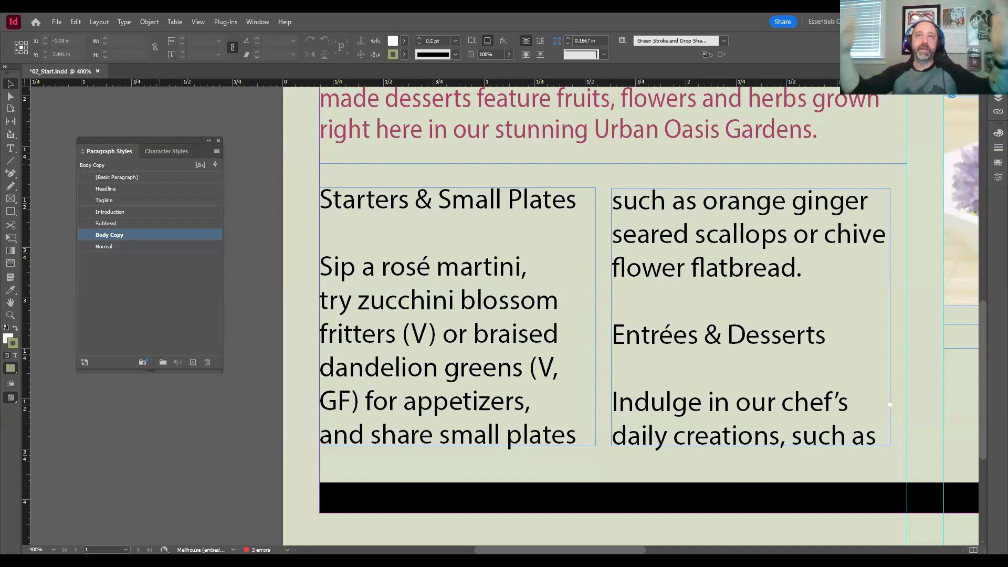
mouse_move(150, 140)
left_mouse_down()
mouse_move(155, 133)
mouse_move(141, 147)
mouse_move(151, 120)
left_mouse_up()
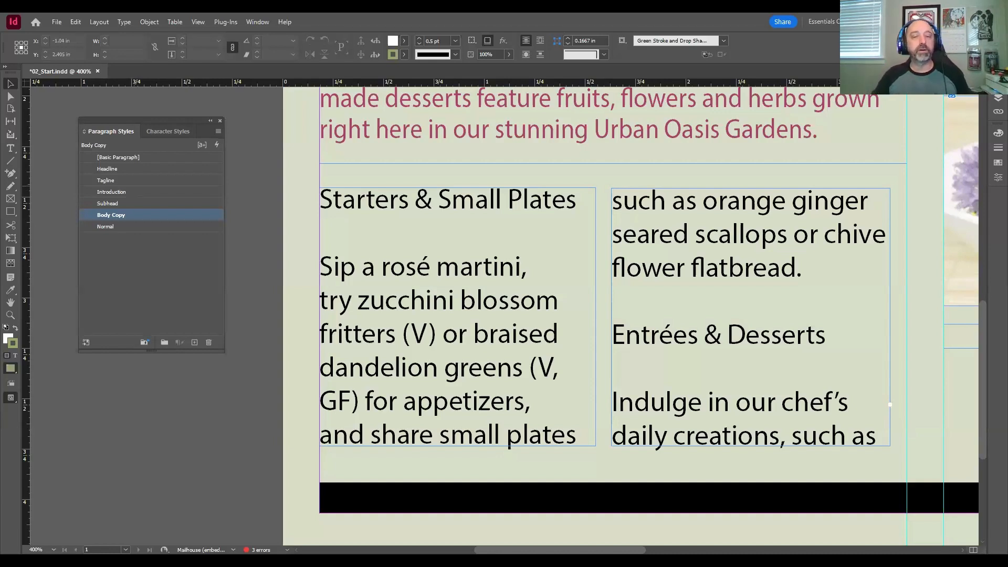
Step: With the Type tool, select in turn the word "martini", its line, its paragraph and the entire threaded story
left_click(11, 149)
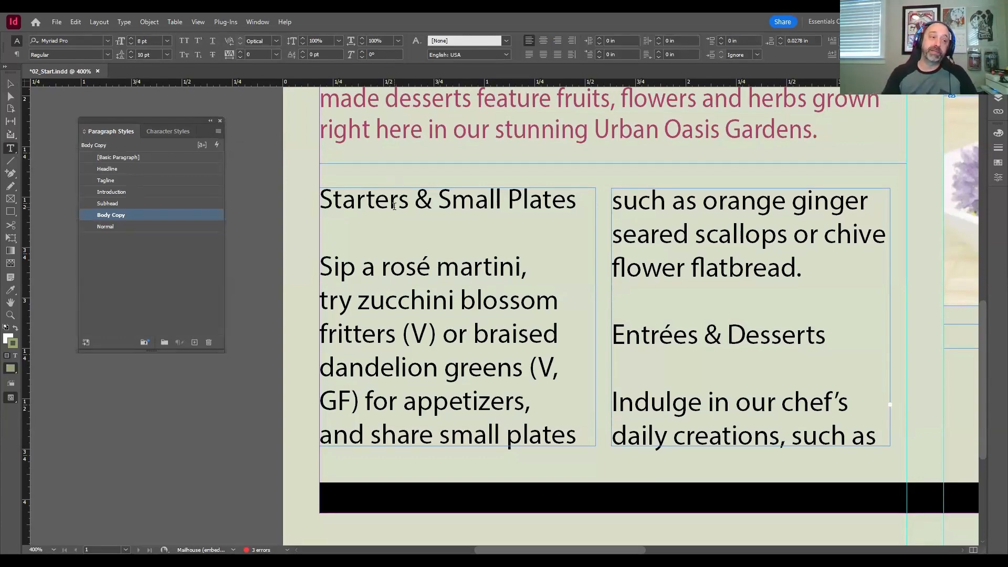
key("ctrl+f")
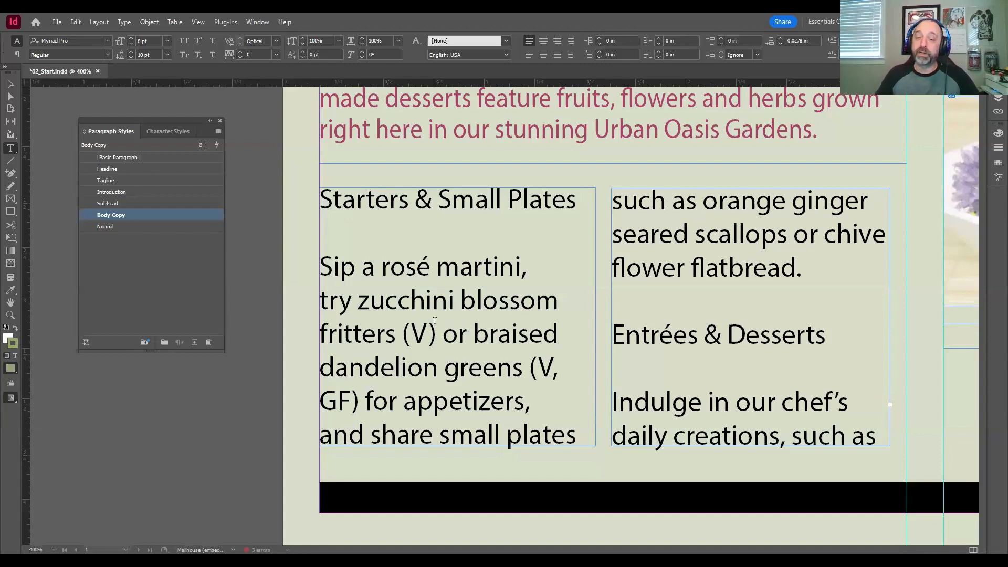
left_click(486, 268)
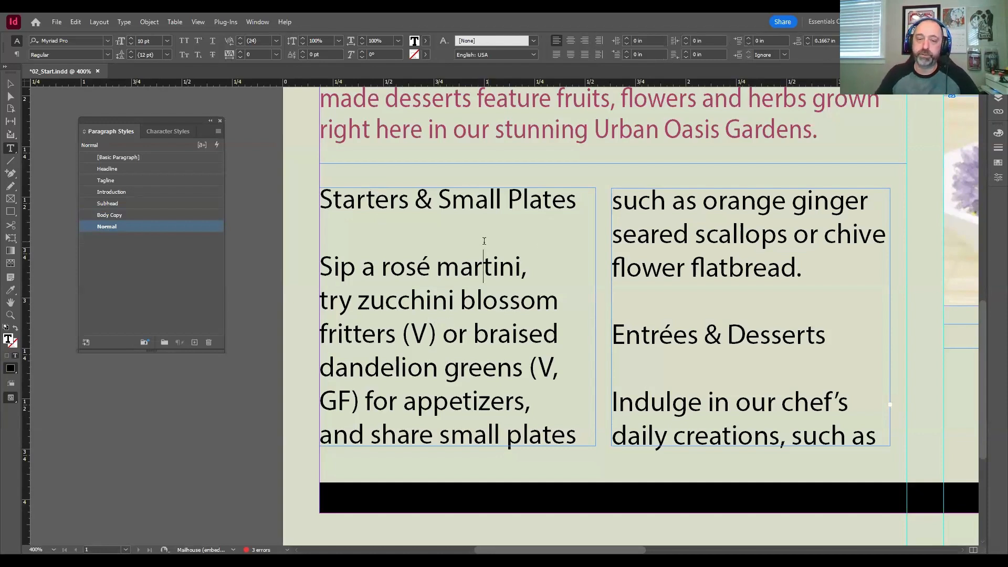
double_click(483, 268)
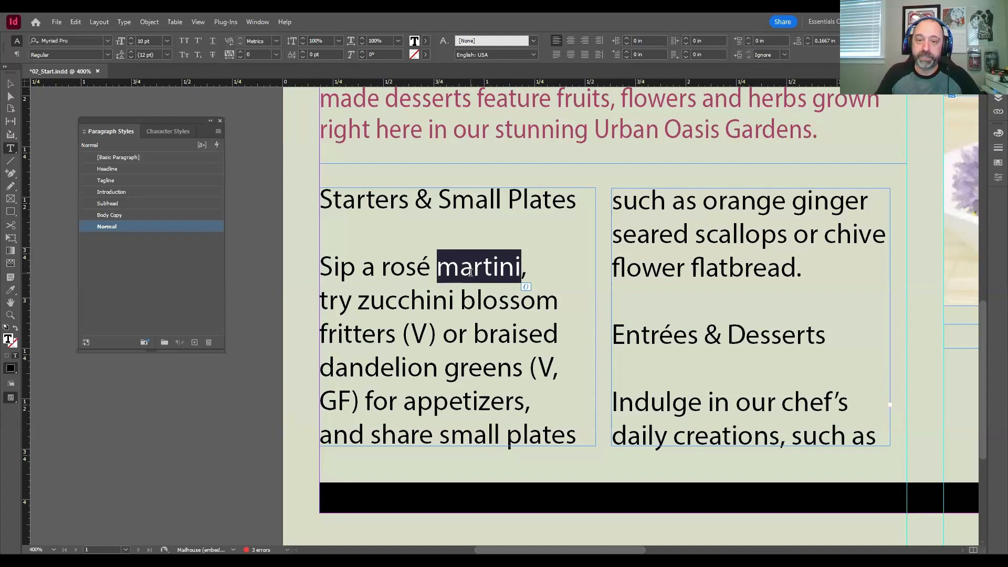
triple_click(467, 269)
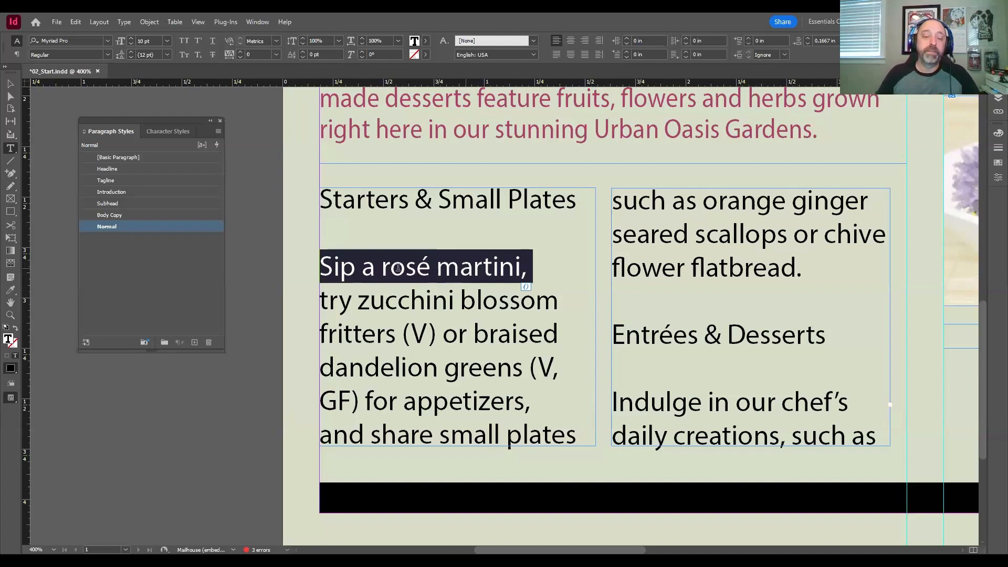
double_click(460, 281)
left_click(460, 279)
left_click(463, 277)
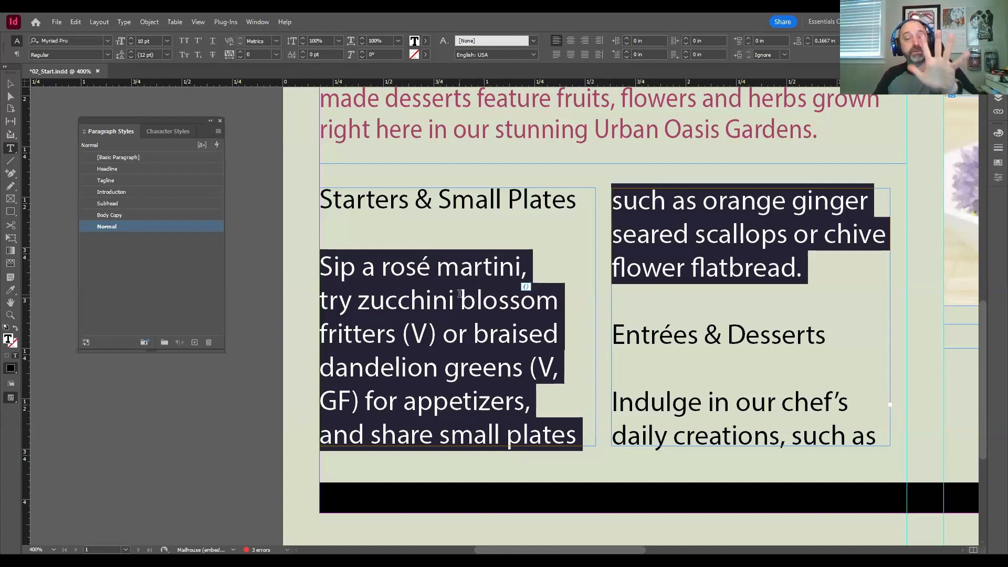
double_click(428, 303)
key("ctrl+a")
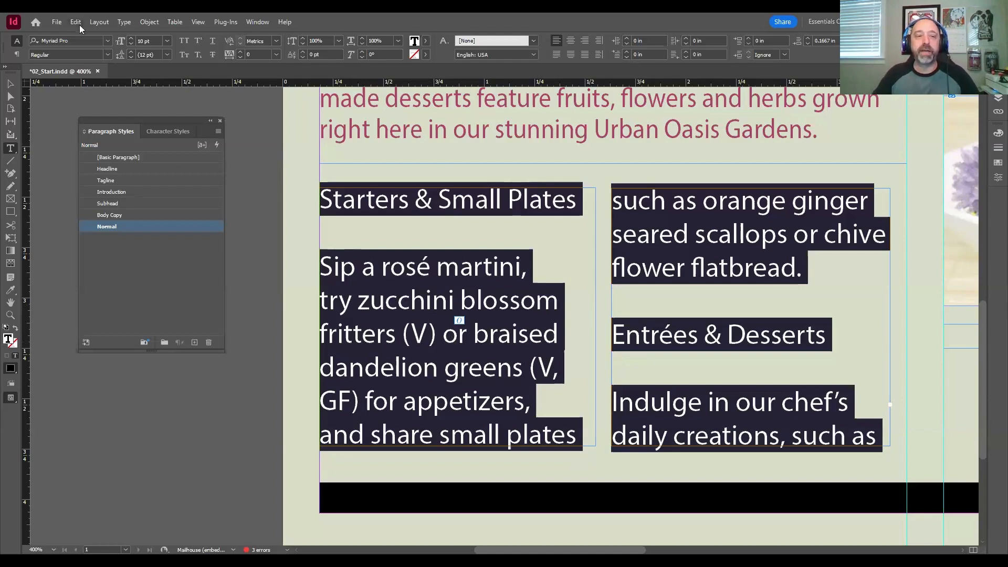
Step: Apply the Body Copy paragraph style to all text in the threaded story
left_click(473, 268)
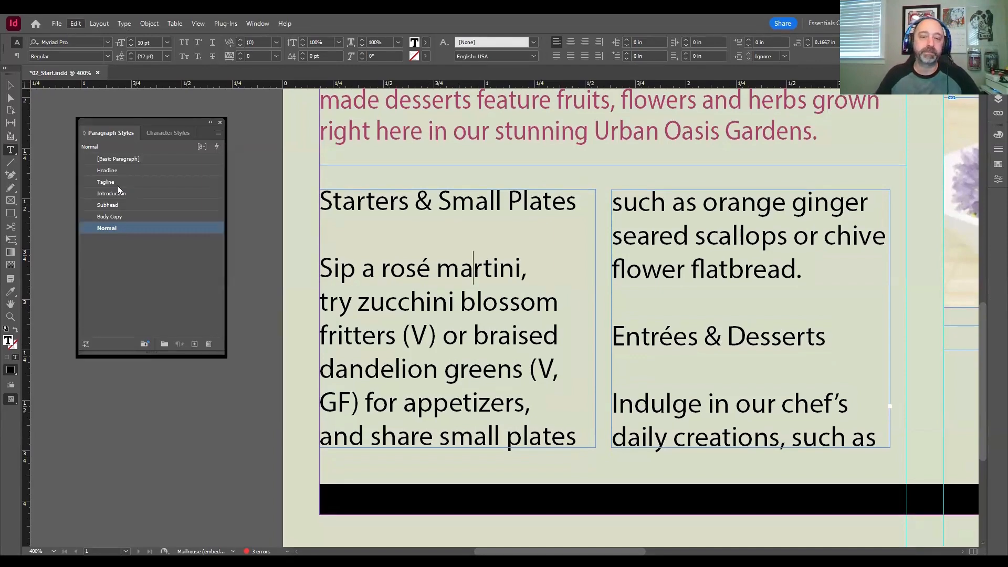
key("ctrl+a")
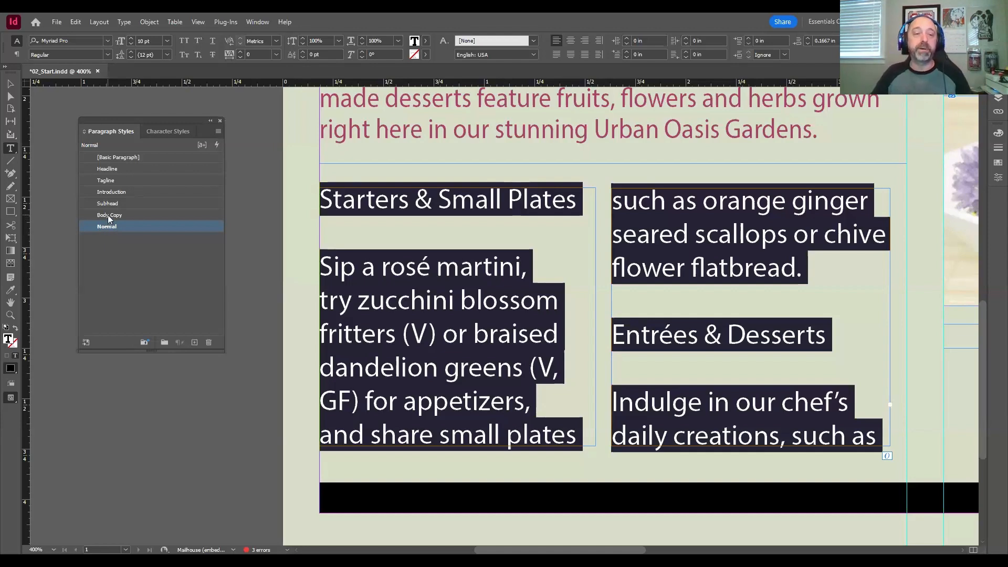
left_click(108, 215)
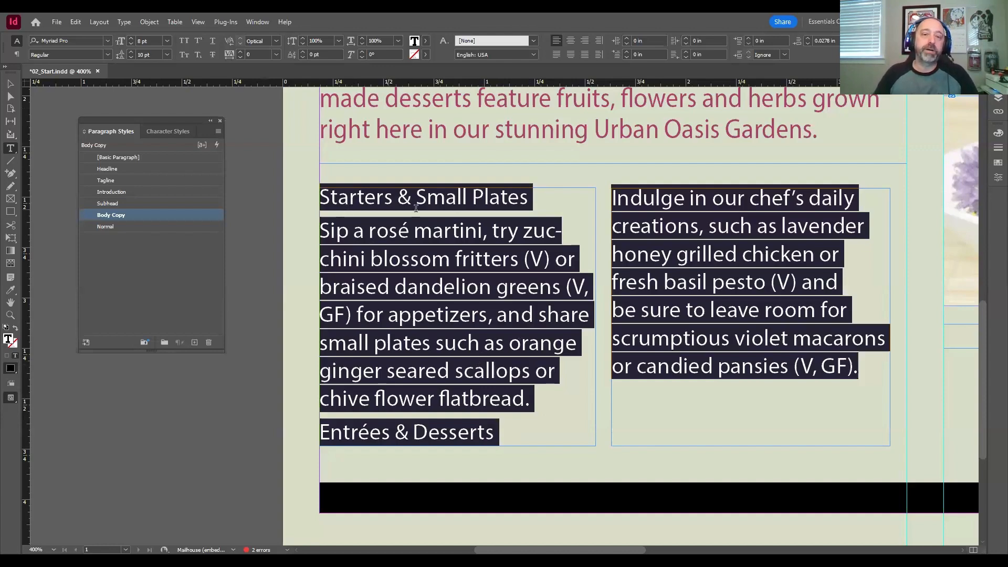
Step: Select the "Starters & Small Plates" heading and show the document's hidden characters
left_click(481, 196)
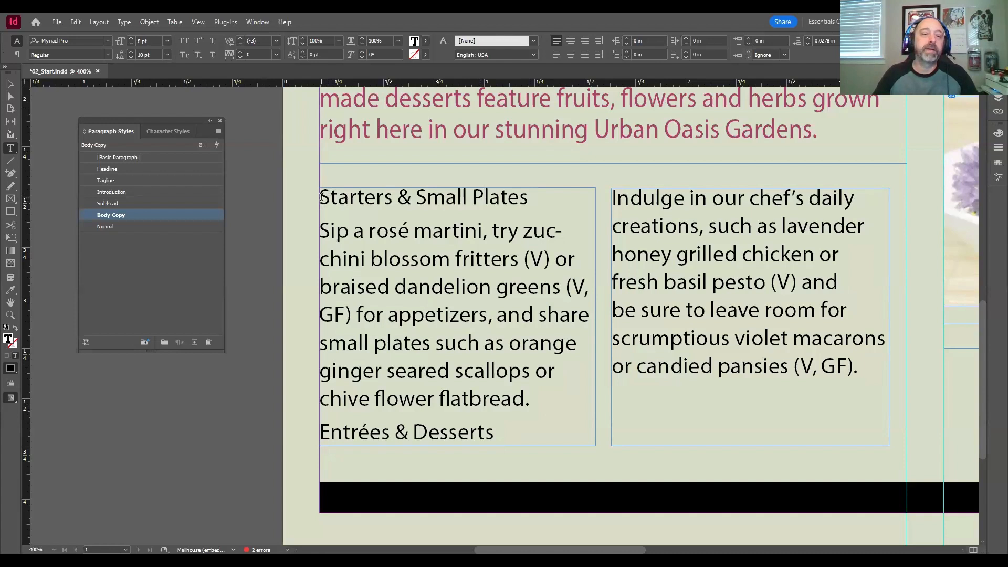
left_click_drag(321, 197, 527, 197)
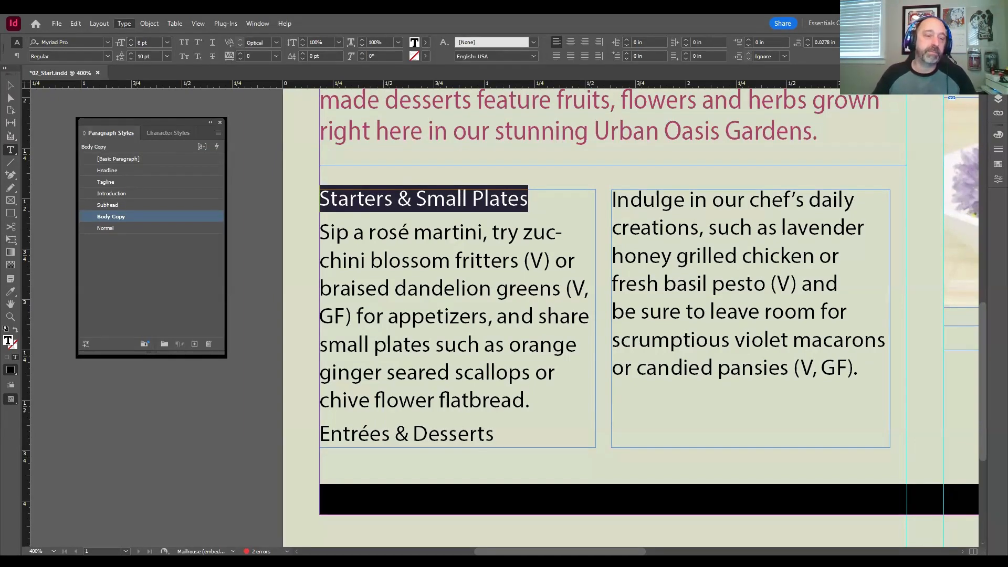
left_click(162, 405)
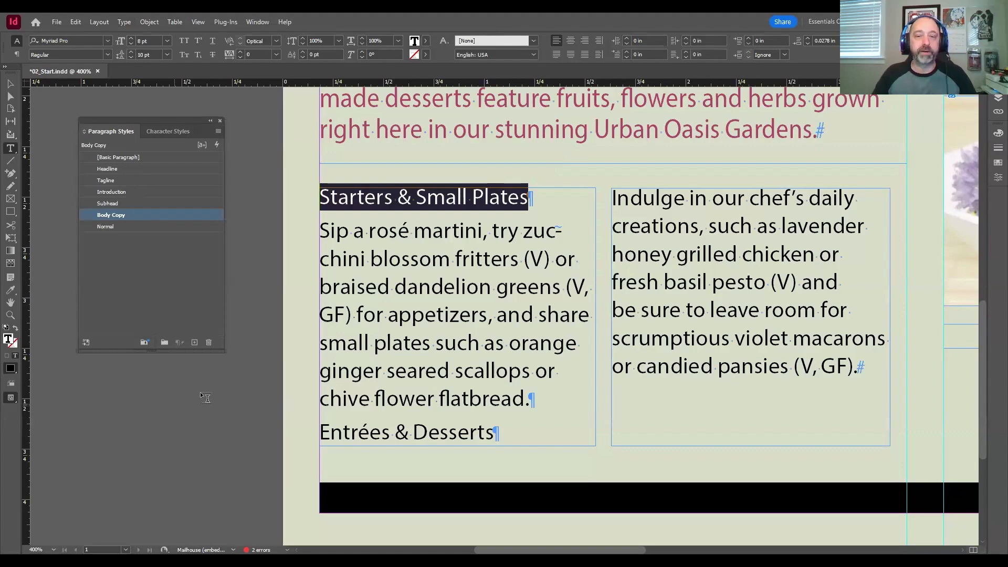
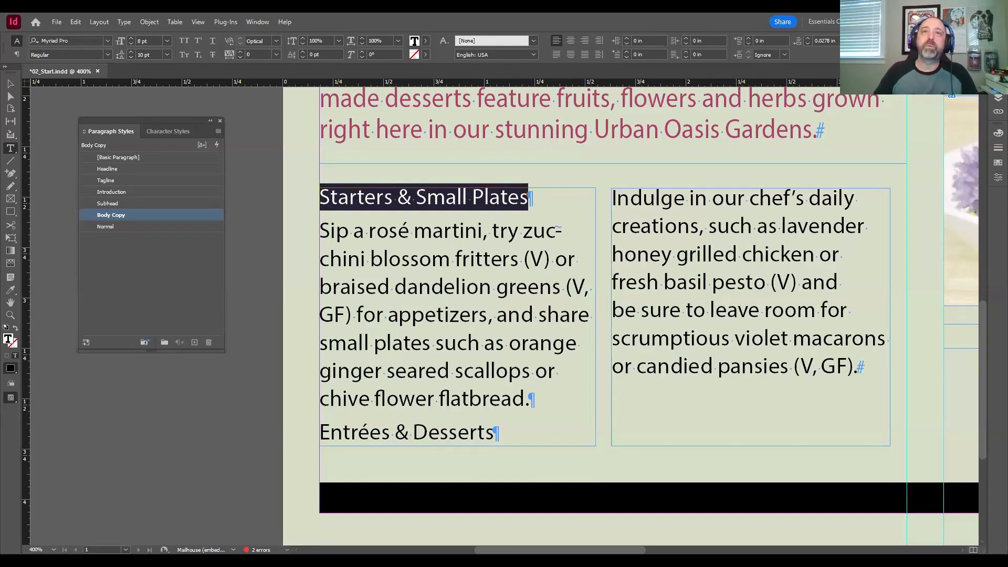
Step: Apply the Subhead paragraph style to the "Starters & Small Plates" heading and compare it with the body text style
left_click(111, 202)
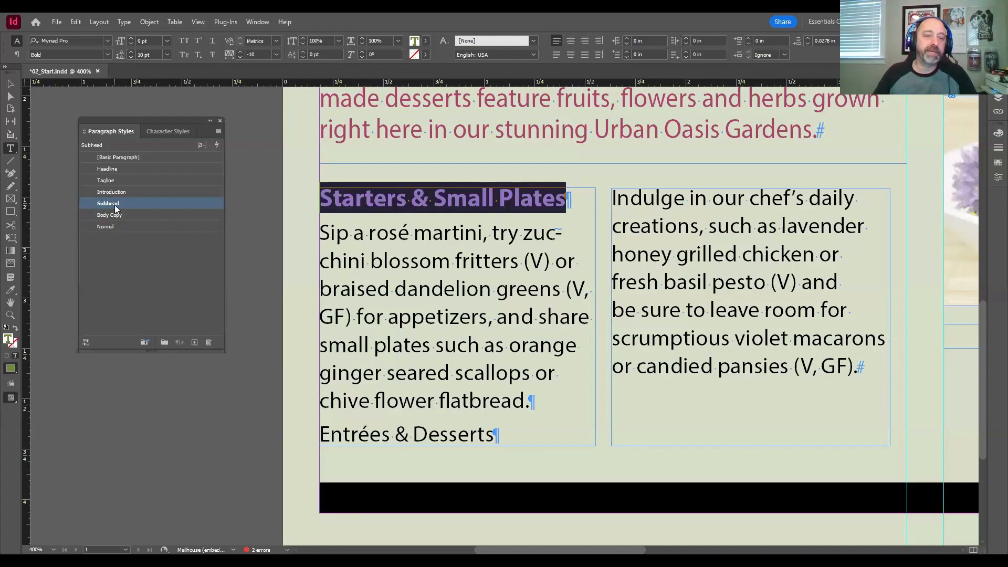
left_click(397, 224)
left_click_drag(323, 197, 568, 196)
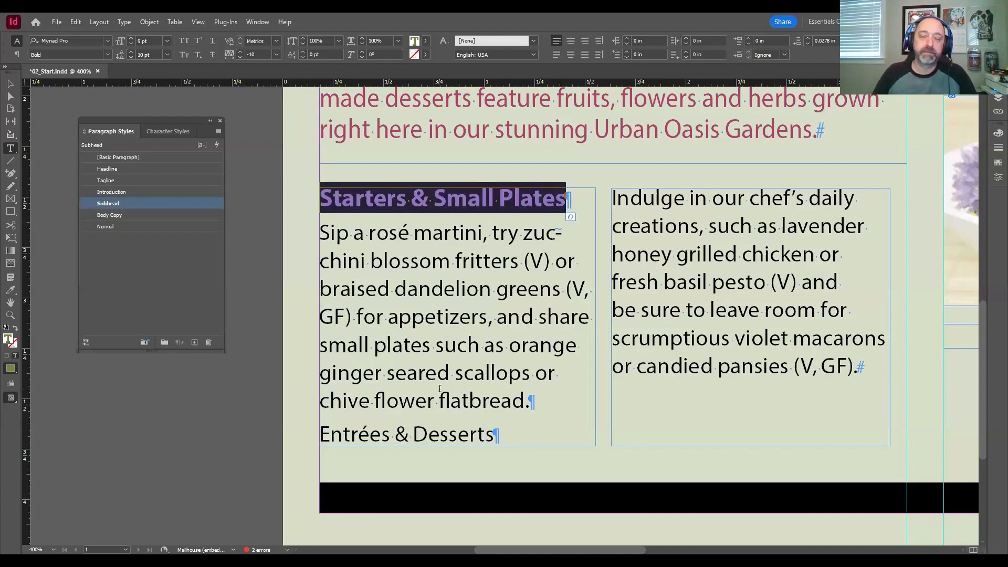
left_click(437, 309)
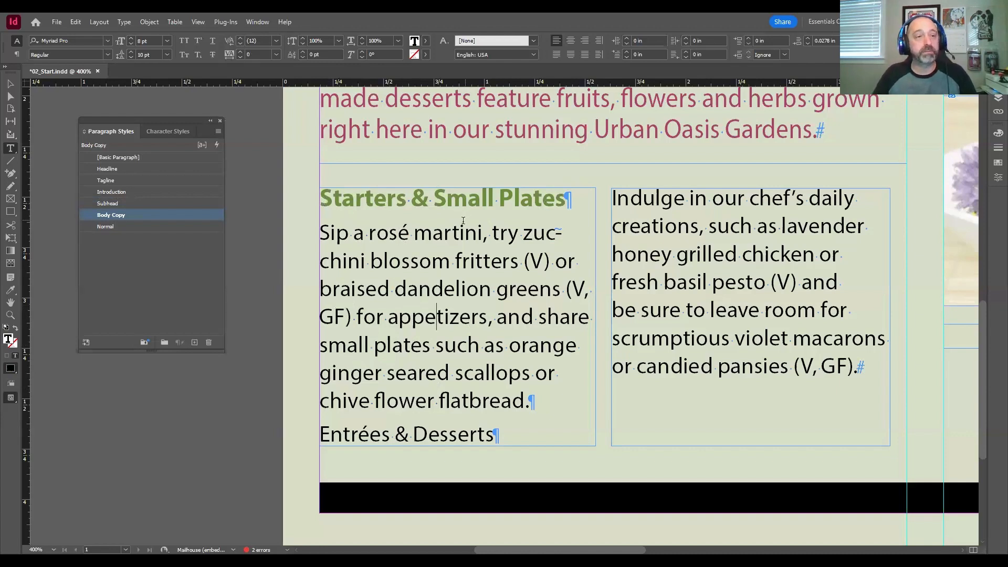
left_click(408, 195)
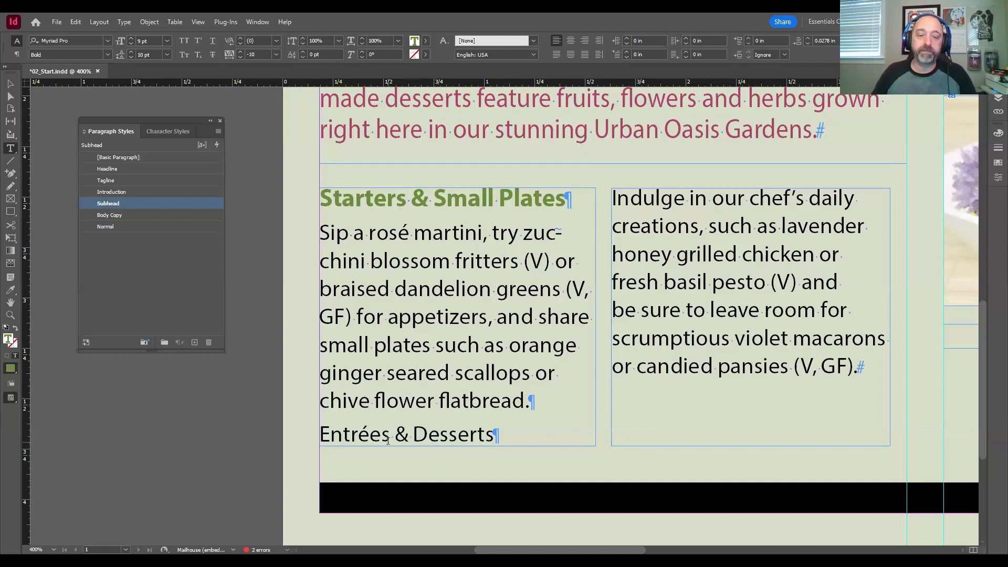
Step: Apply the Subhead paragraph style to the "Entrées & Desserts" heading
left_click_drag(320, 436, 491, 438)
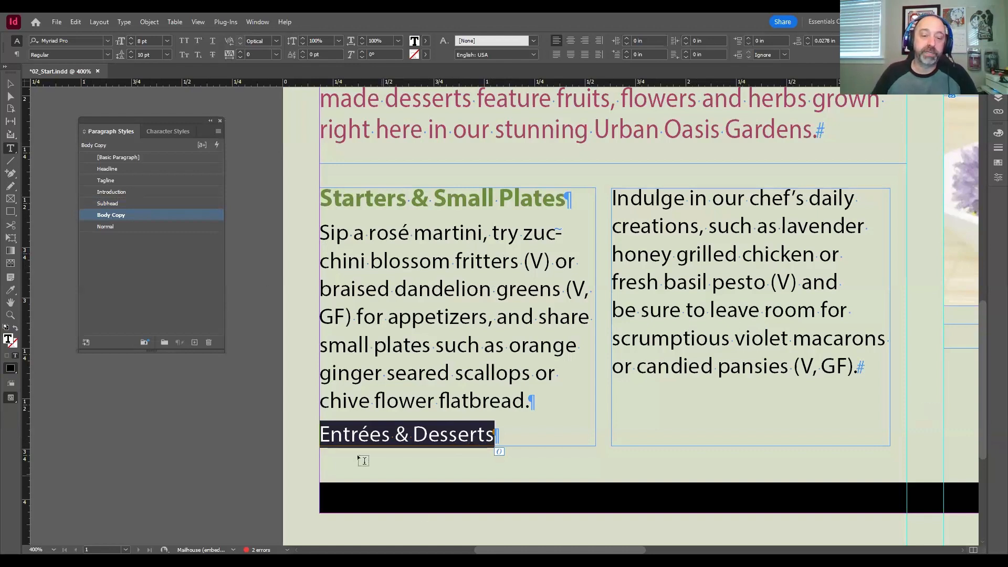
left_click(110, 203)
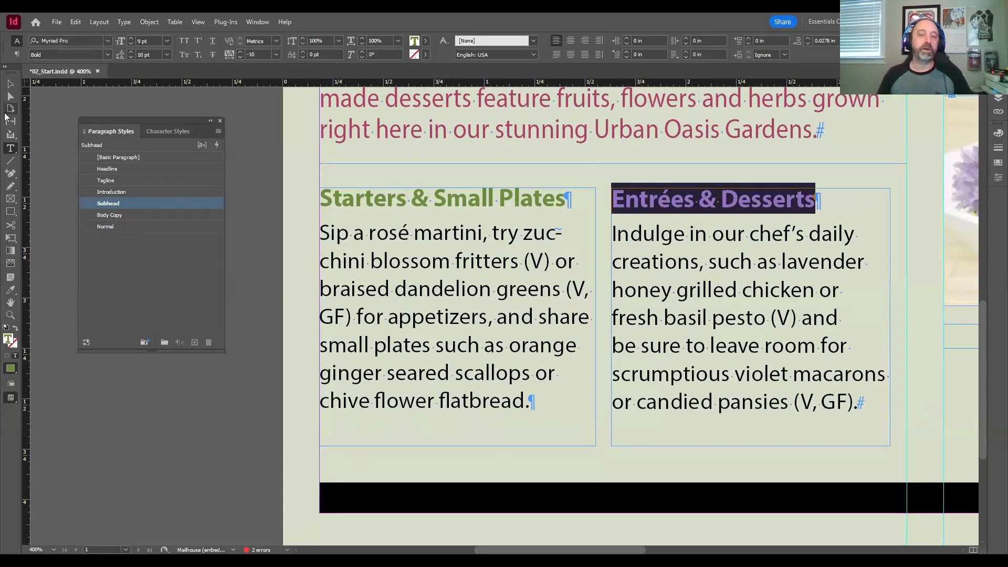
left_click(780, 265)
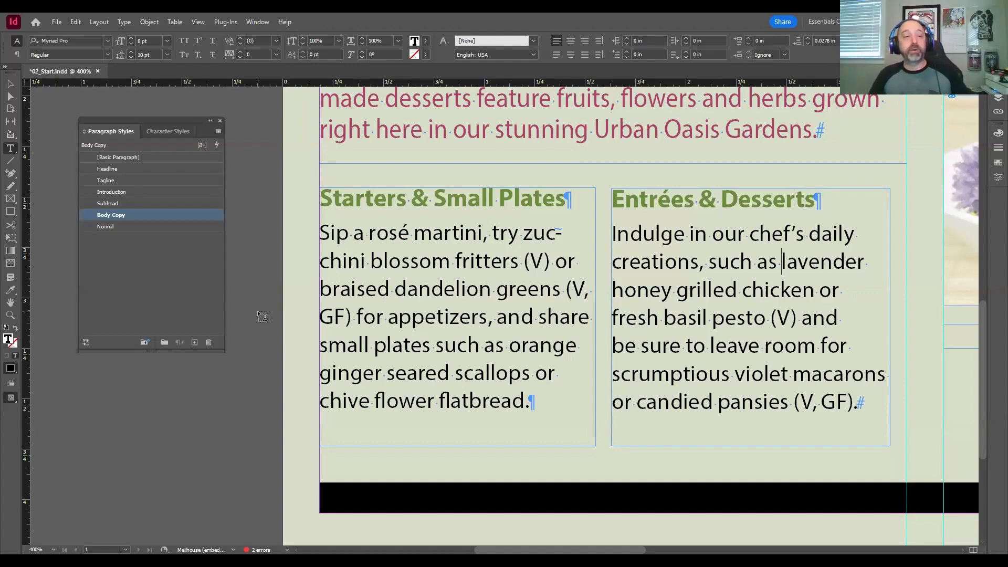
Step: Close the Paragraph Styles panel and open the Character Styles panel over the pasteboard
left_click(219, 120)
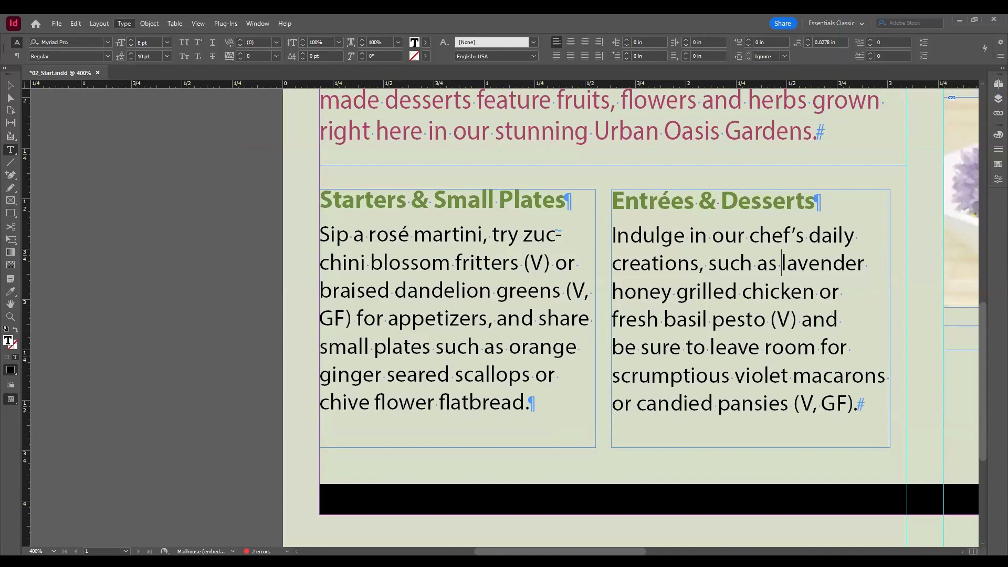
left_click(161, 149)
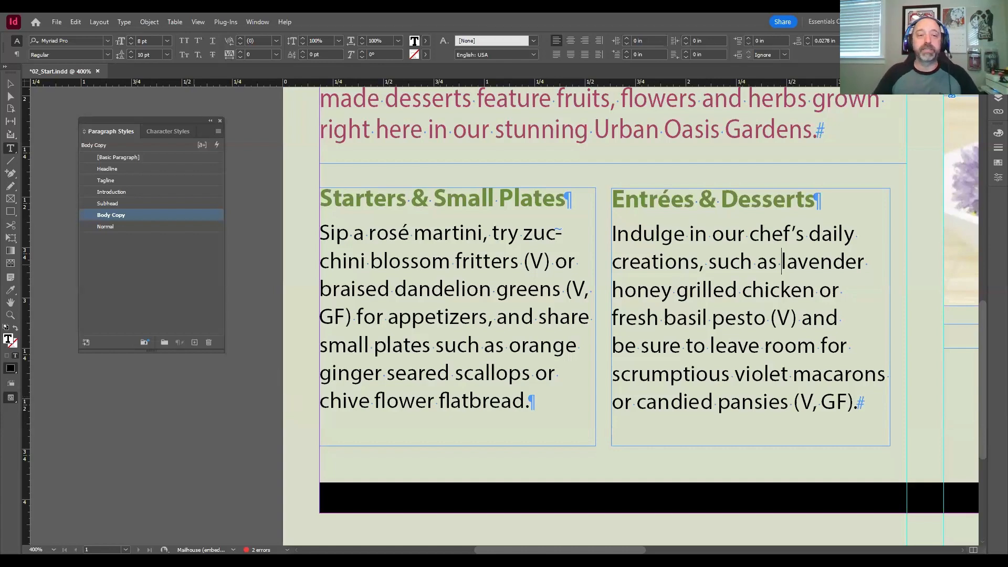
left_click_drag(150, 121, 167, 133)
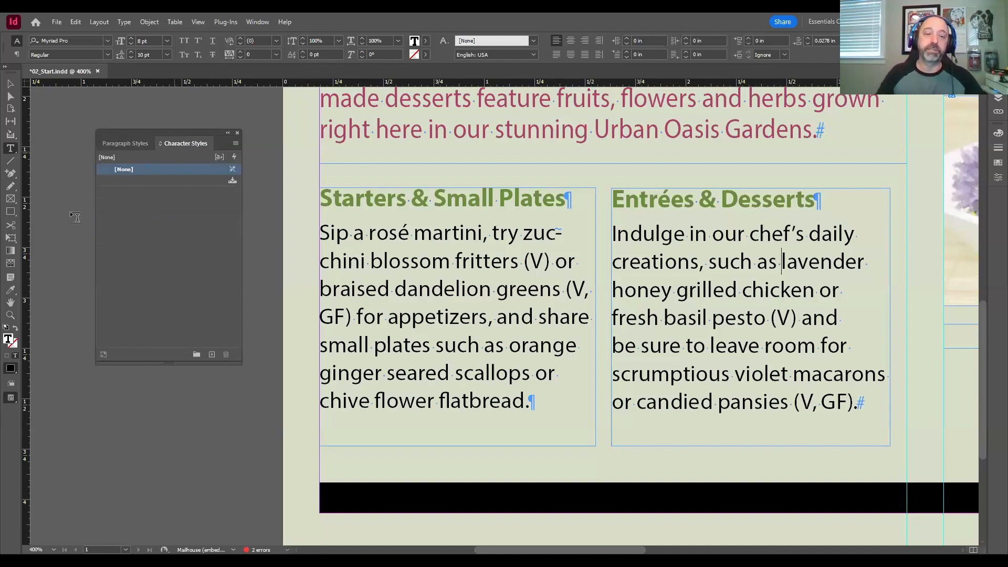
left_click(124, 144)
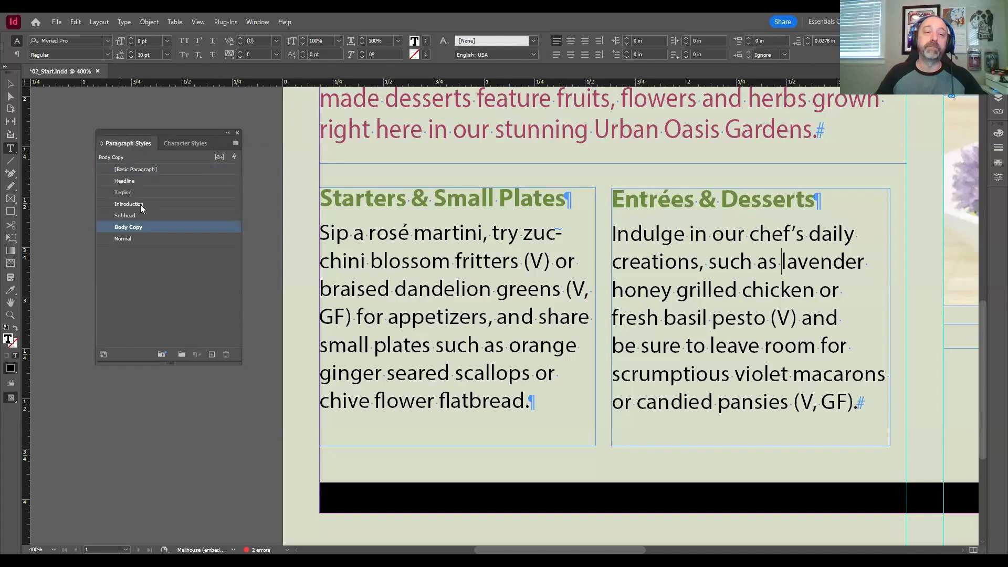
left_click(238, 133)
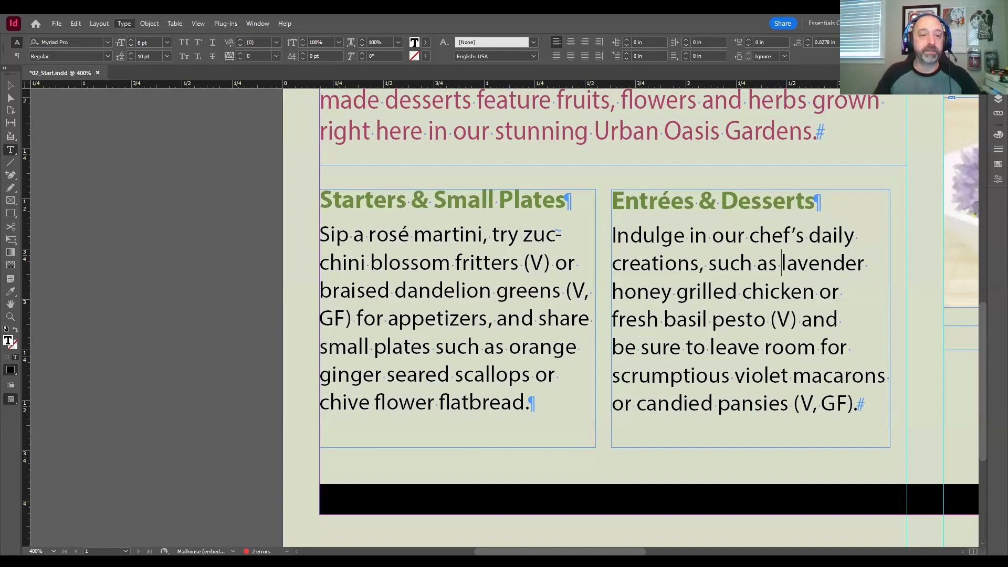
left_click(124, 24)
left_click(169, 137)
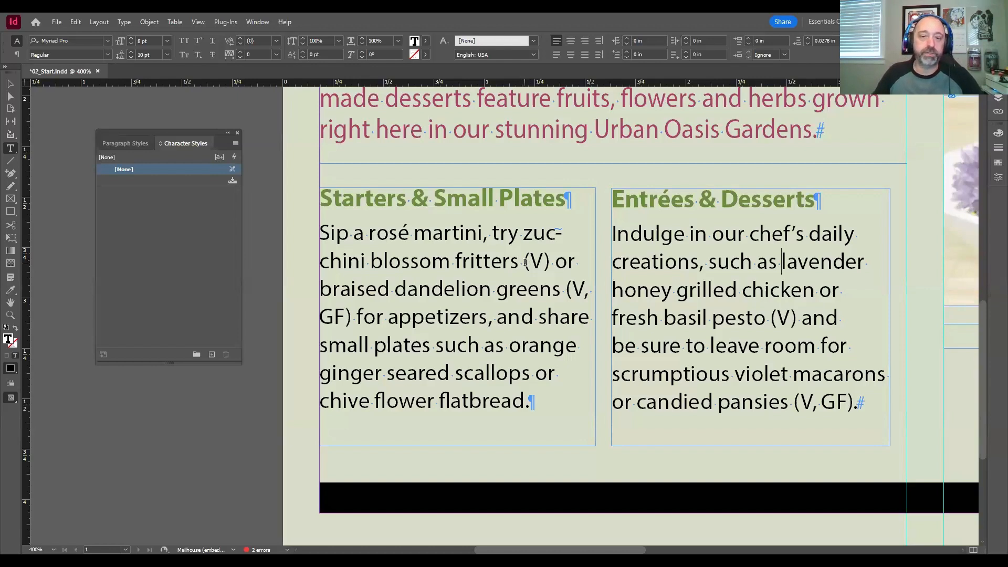
Step: Set the "(V)" after "zucchini blossom fritters" to the Italic font style, including its parentheses
left_click_drag(524, 261, 550, 266)
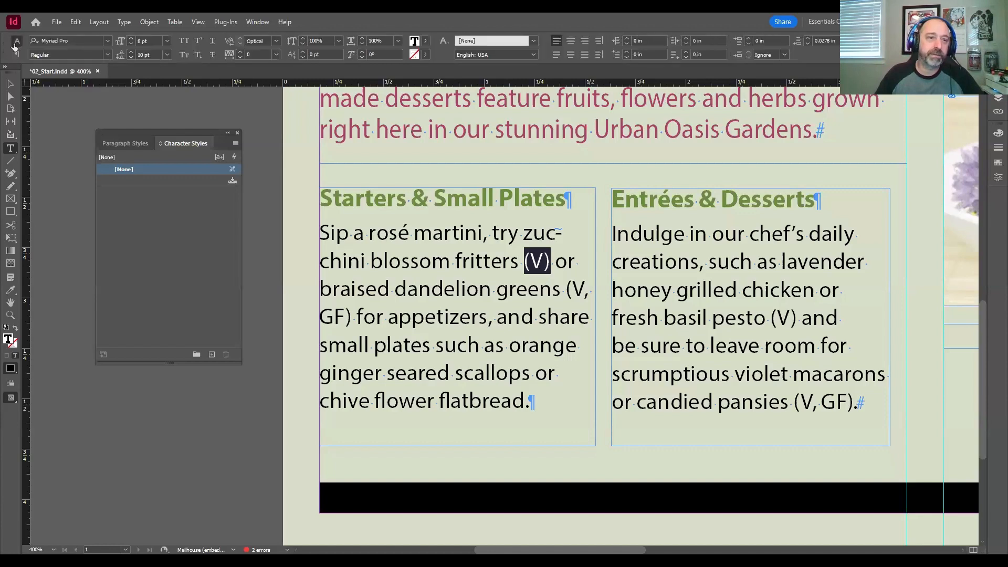
key("ctrl+shift+a")
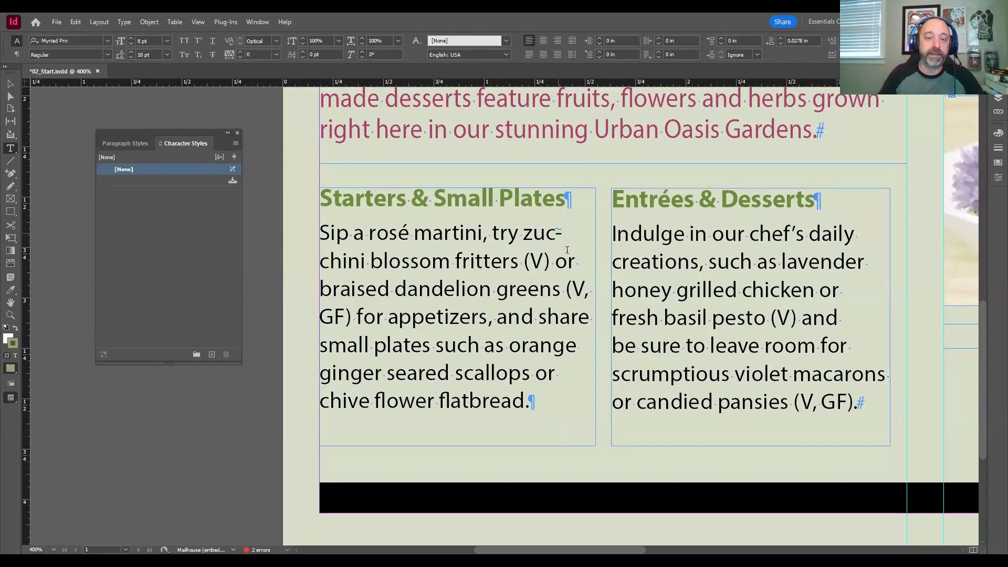
left_click_drag(525, 260, 550, 261)
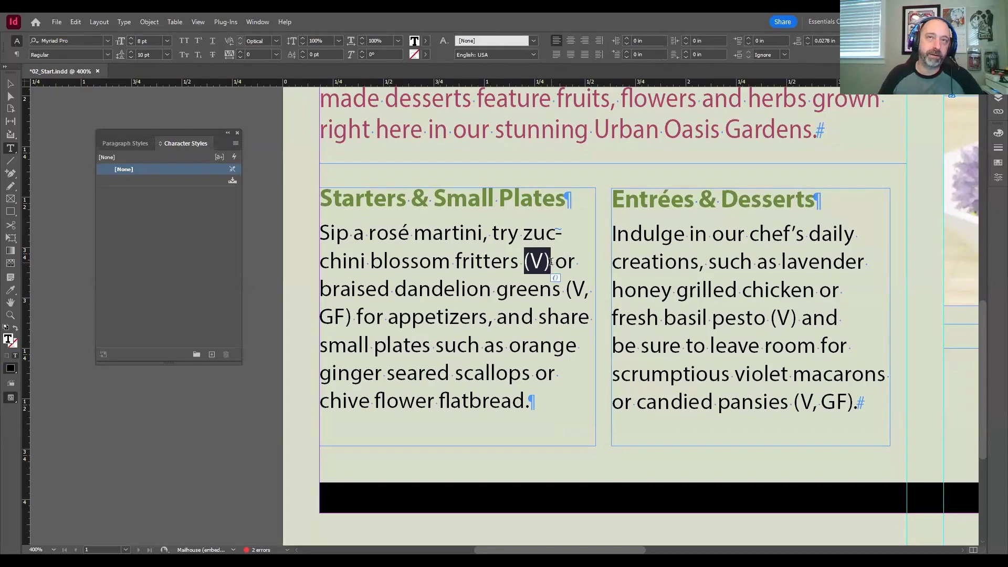
left_click(106, 40)
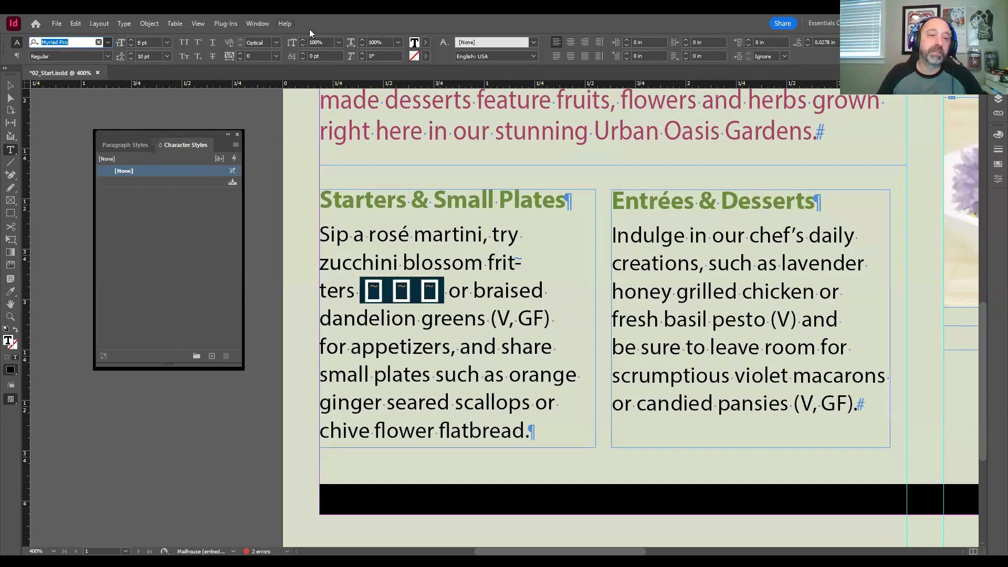
left_click(107, 44)
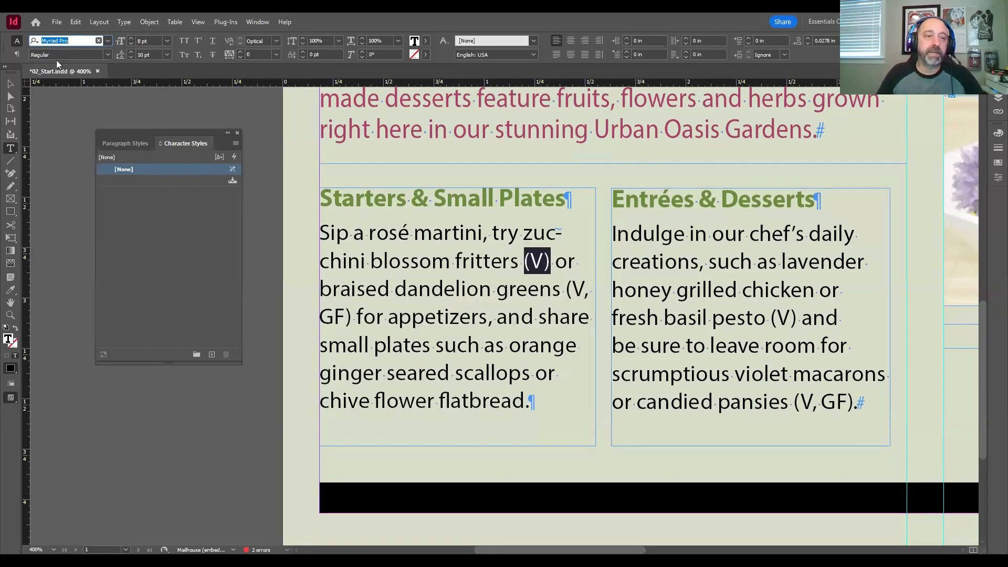
left_click(107, 55)
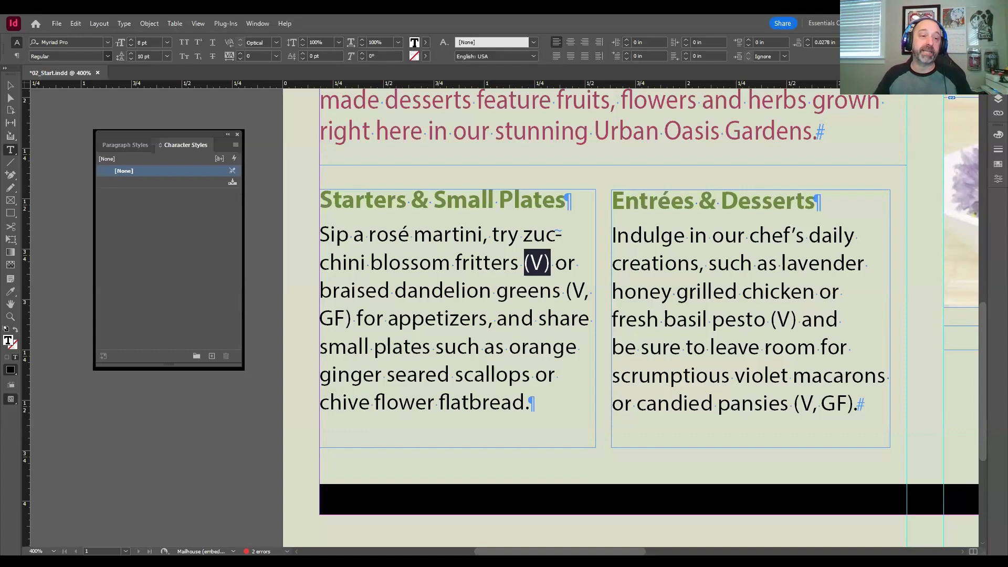
key("ctrl+shift+i")
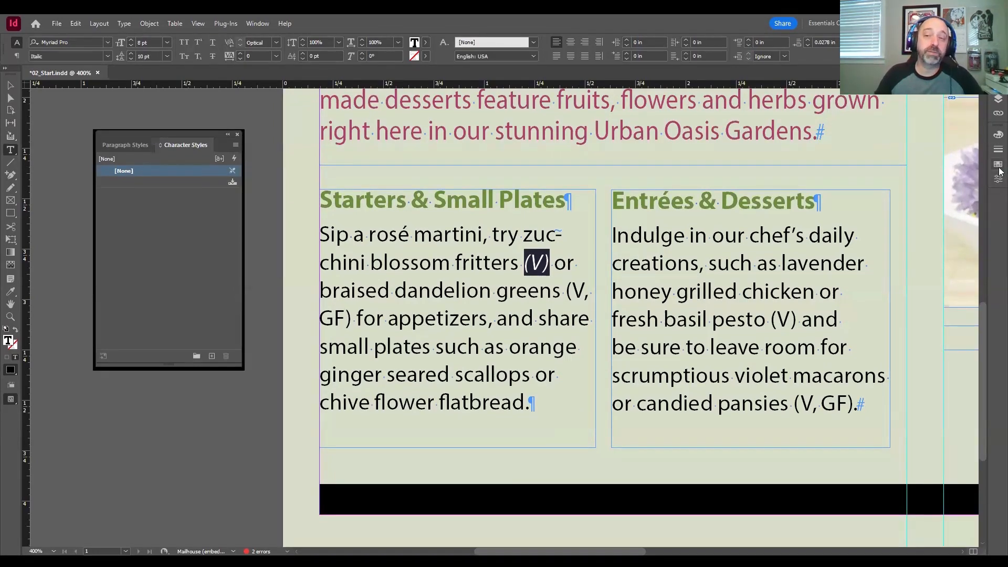
Step: Color the italic "(V)" with the Red-Bright swatch and reselect it with its parentheses
left_click(998, 167)
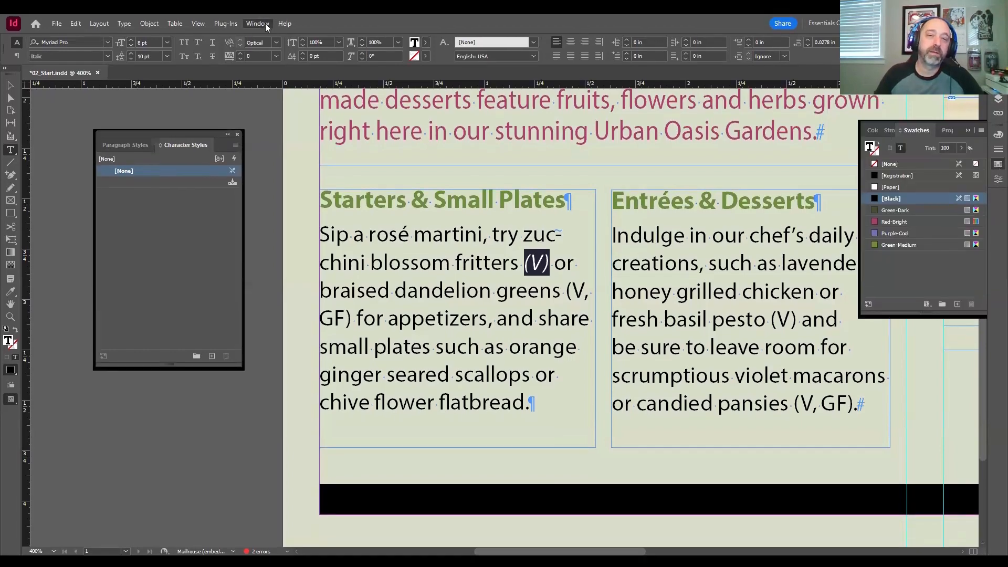
mouse_move(278, 98)
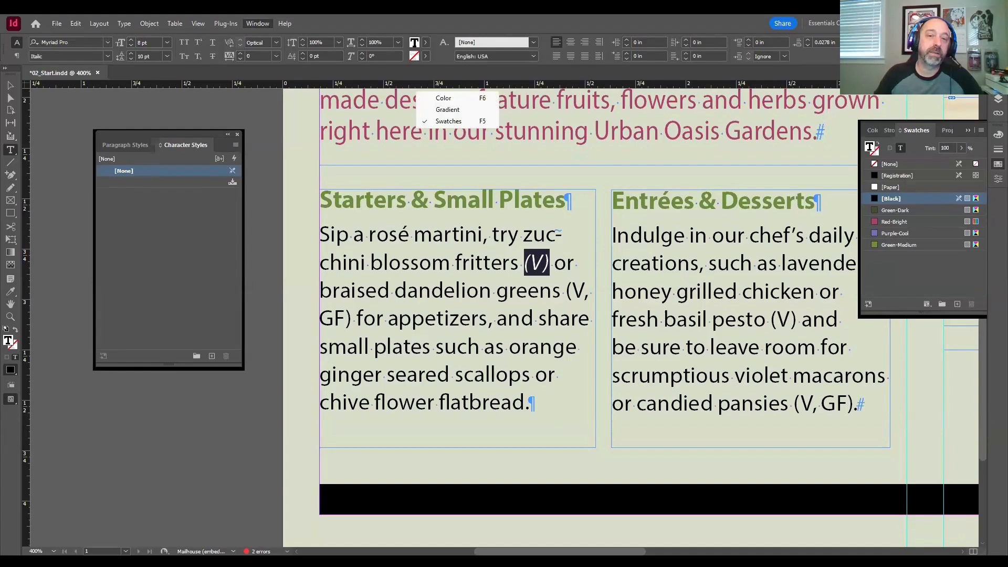
left_click(443, 121)
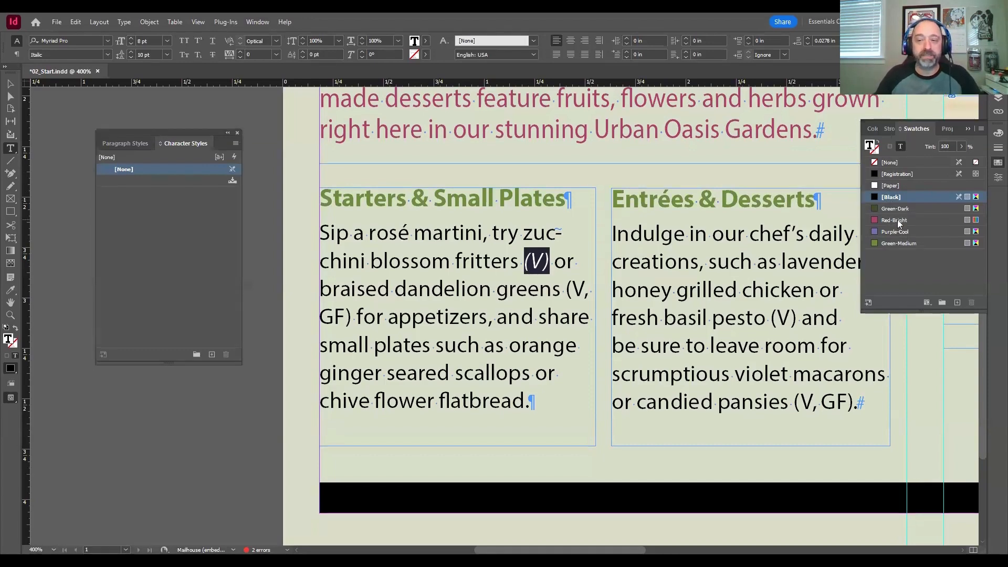
left_click(899, 224)
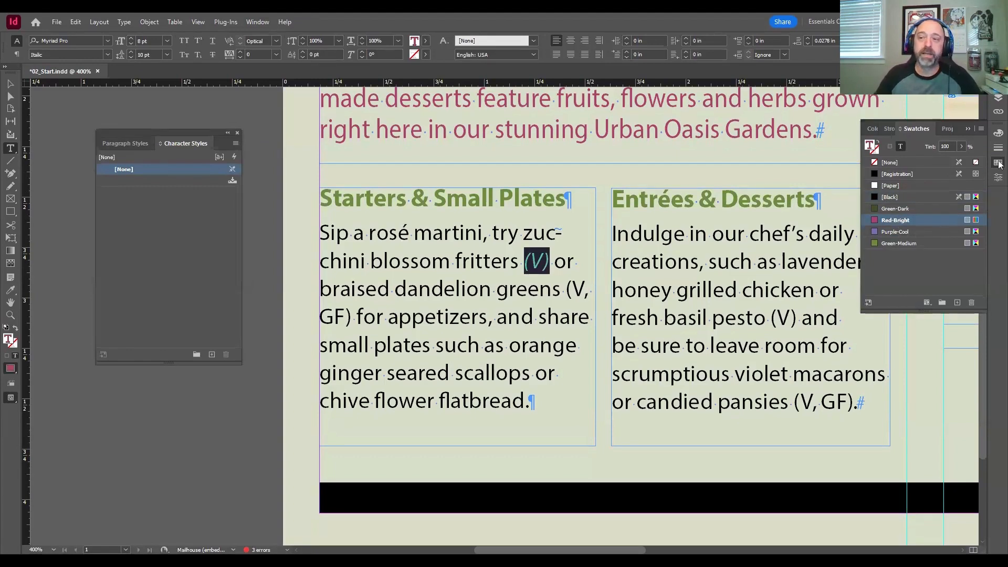
left_click(999, 164)
left_click(482, 261)
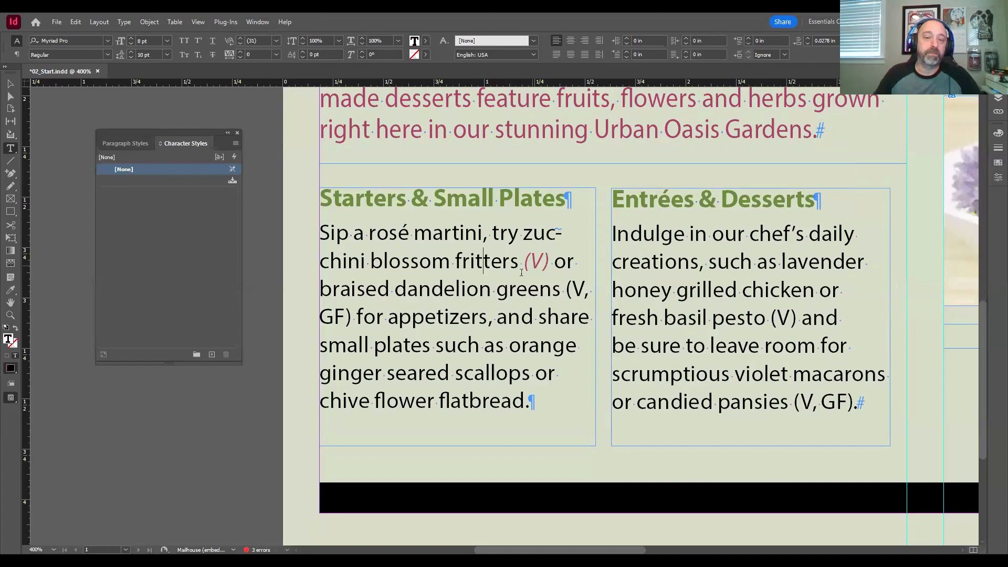
left_click_drag(523, 261, 548, 261)
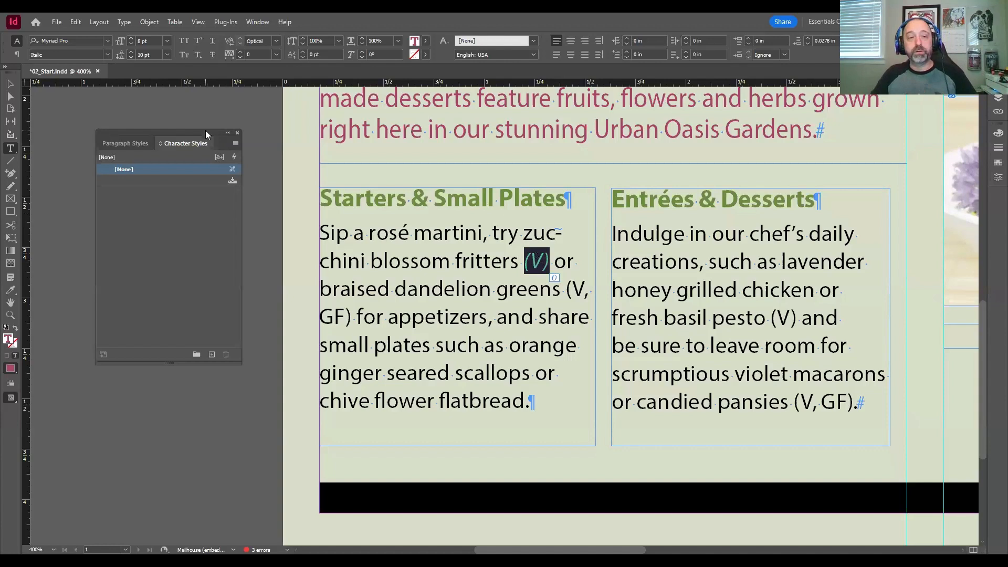
mouse_move(206, 132)
left_mouse_down()
mouse_move(210, 118)
mouse_move(196, 139)
left_mouse_up()
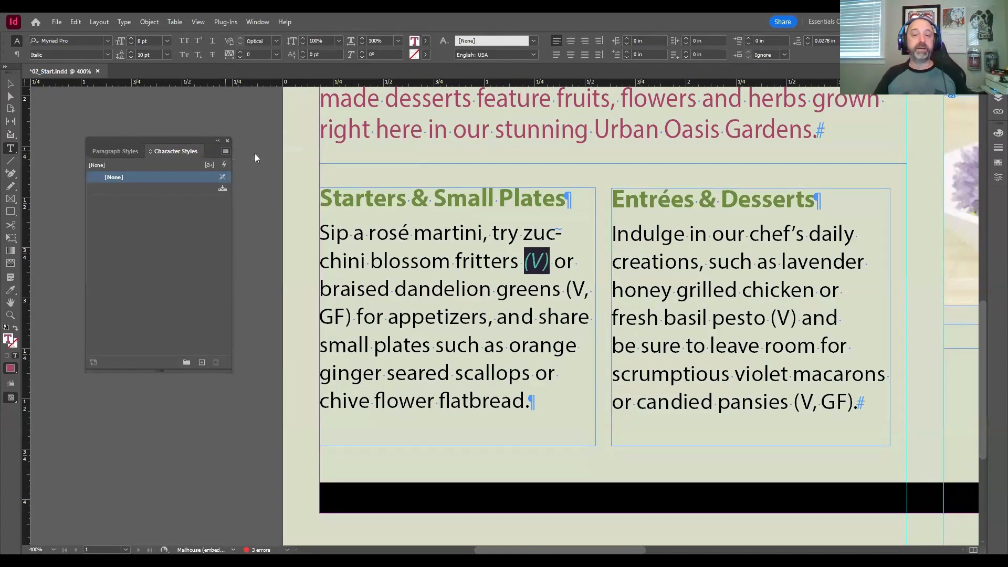
left_click(255, 153)
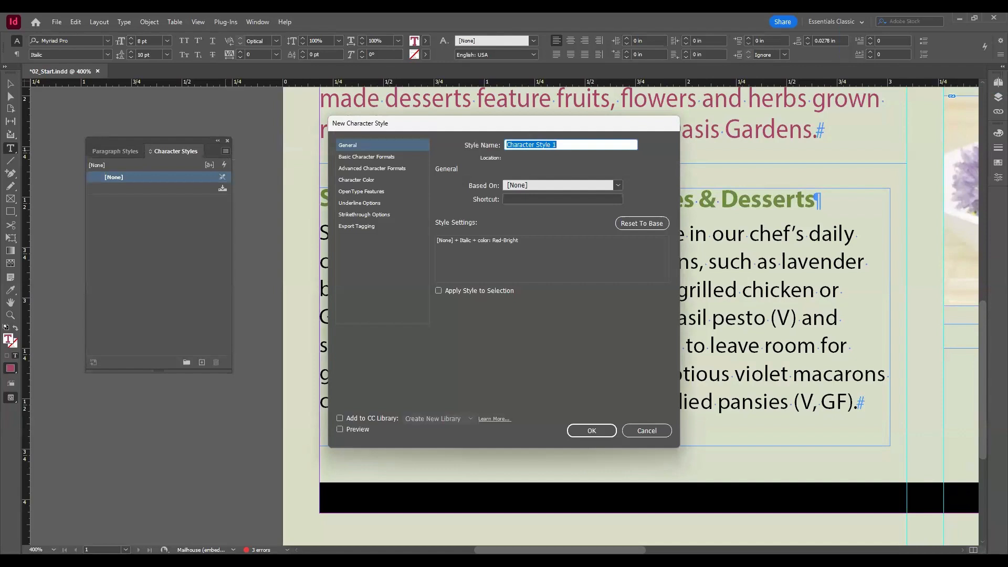
left_click_drag(446, 125, 470, 124)
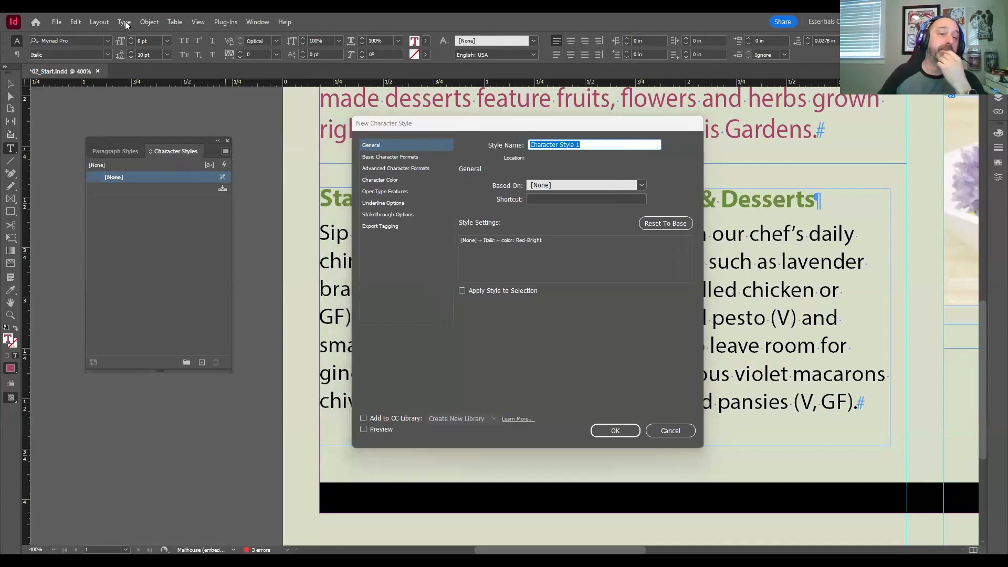
key("Escape")
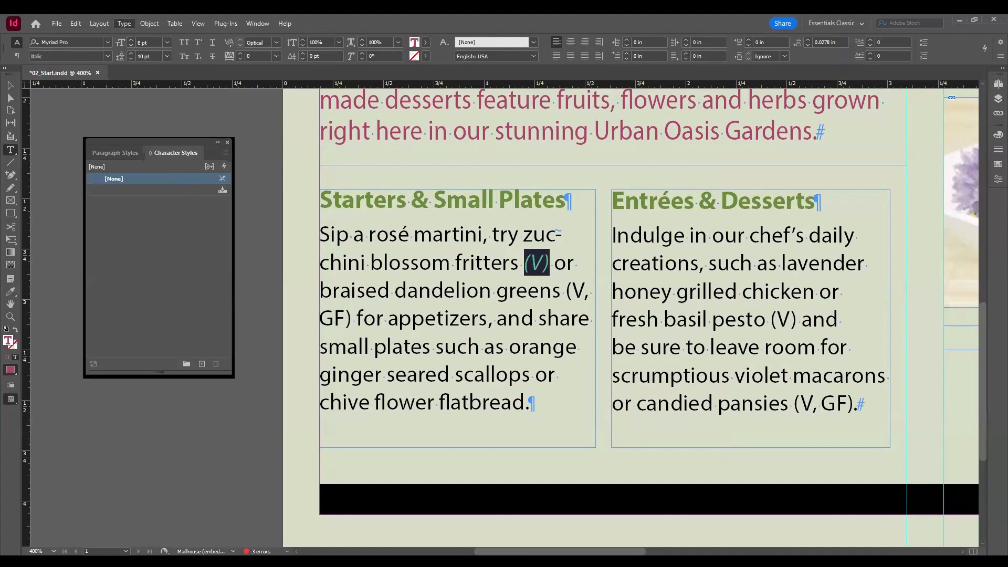
left_click(98, 209)
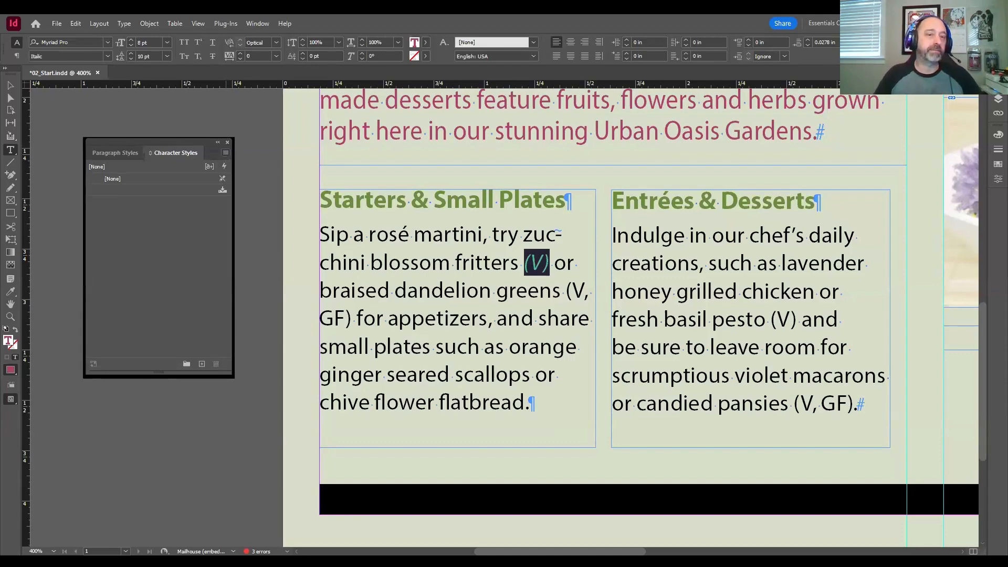
left_click(263, 157)
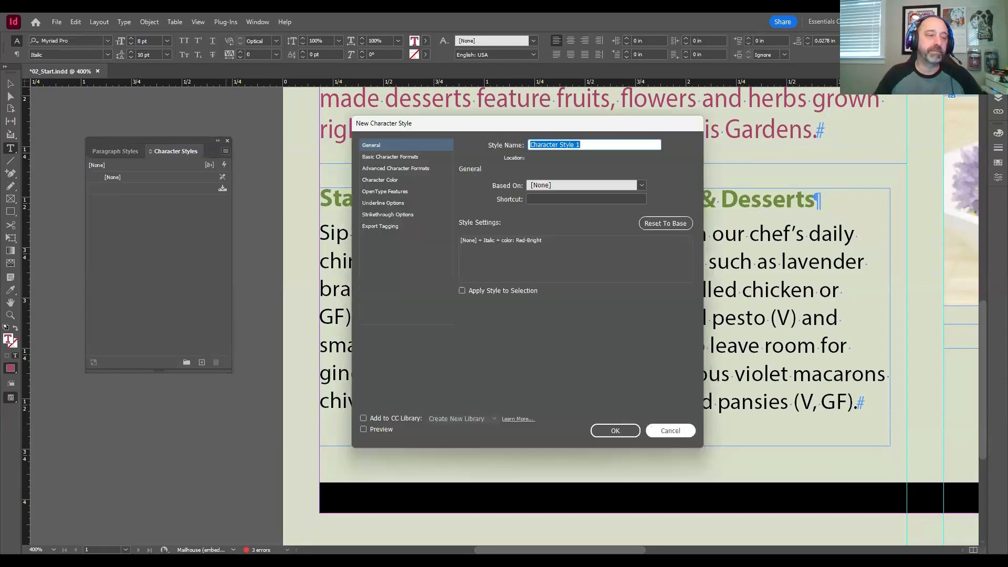
left_click(657, 428)
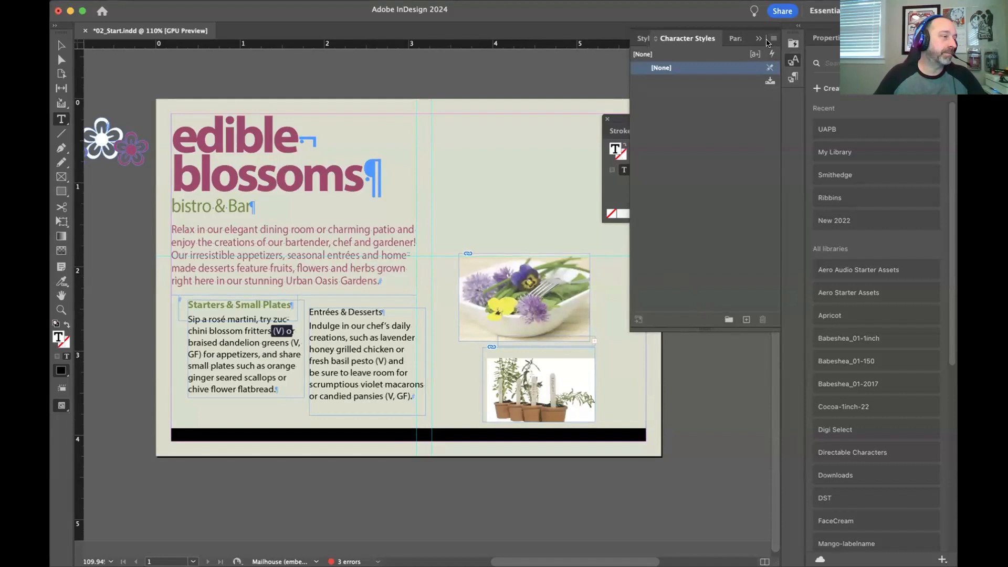
Step: Start a new character style from the selected "(V)" formatting, with Apply Style to Selection and Preview enabled
left_click(767, 42)
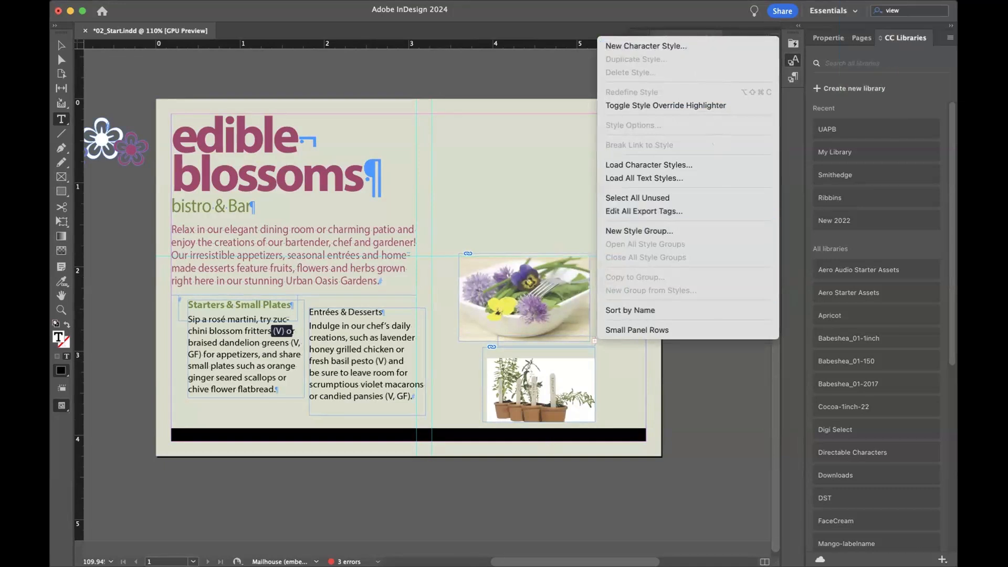
left_click(639, 46)
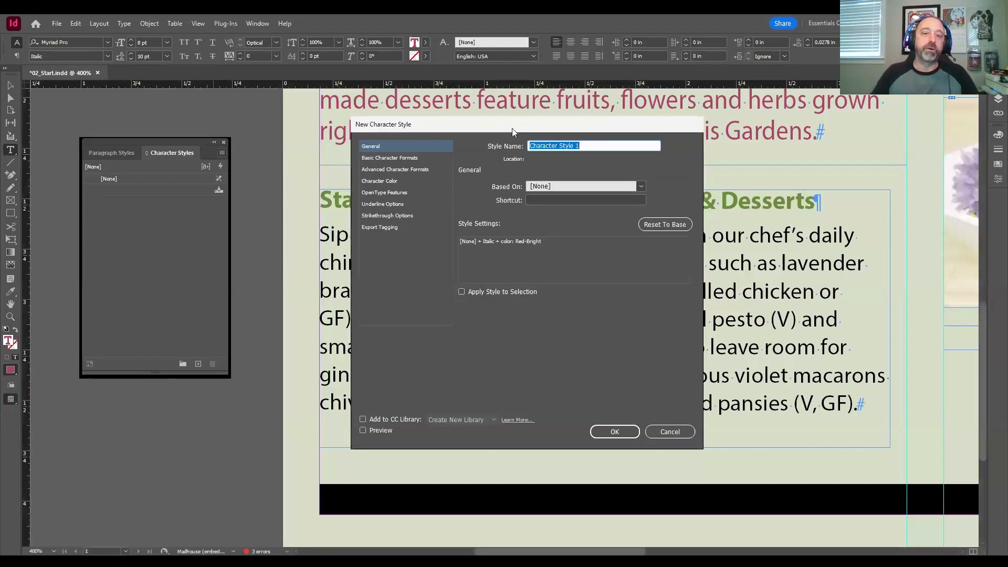
left_click_drag(512, 128, 497, 118)
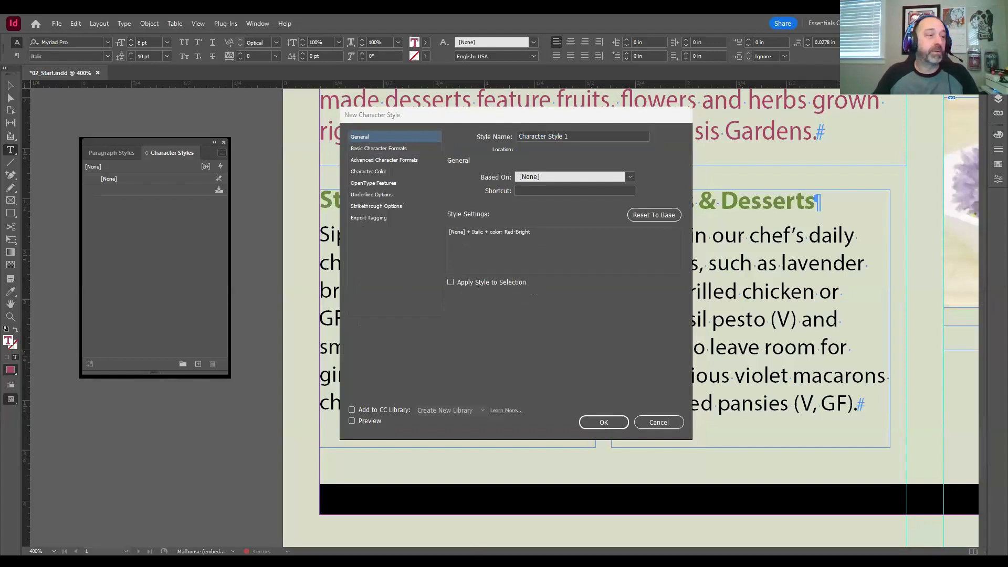
left_click(450, 282)
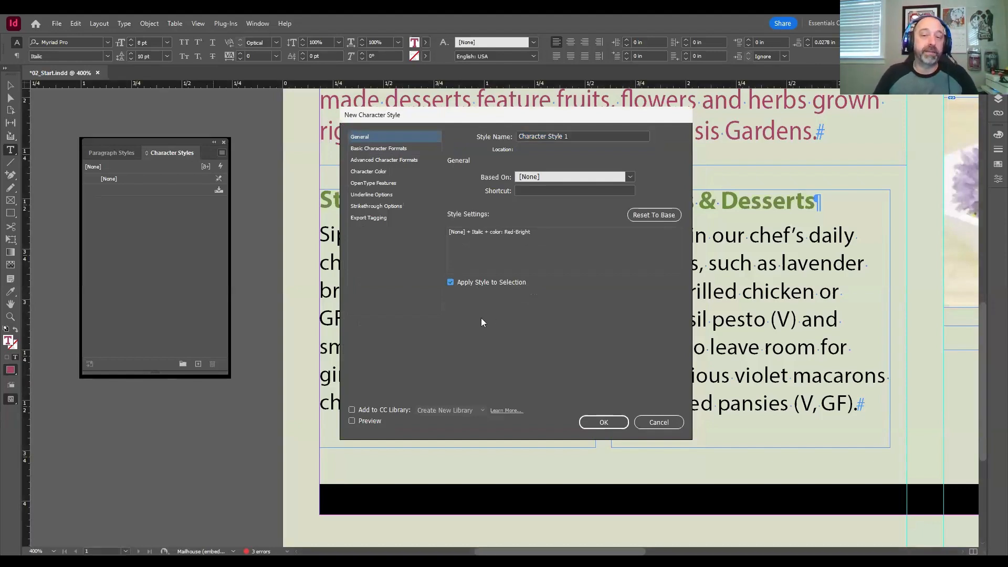
left_click_drag(566, 119, 516, 126)
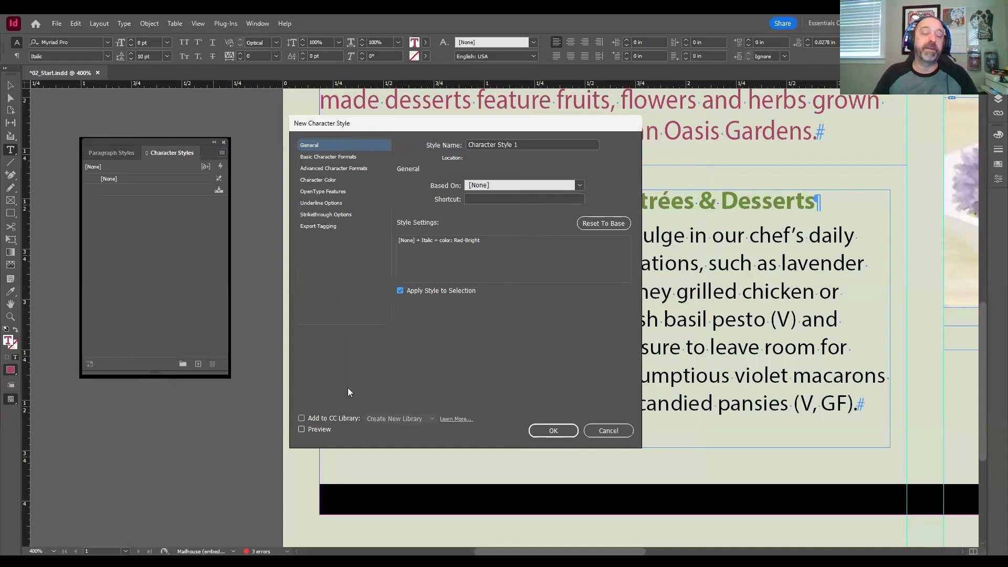
left_click(321, 429)
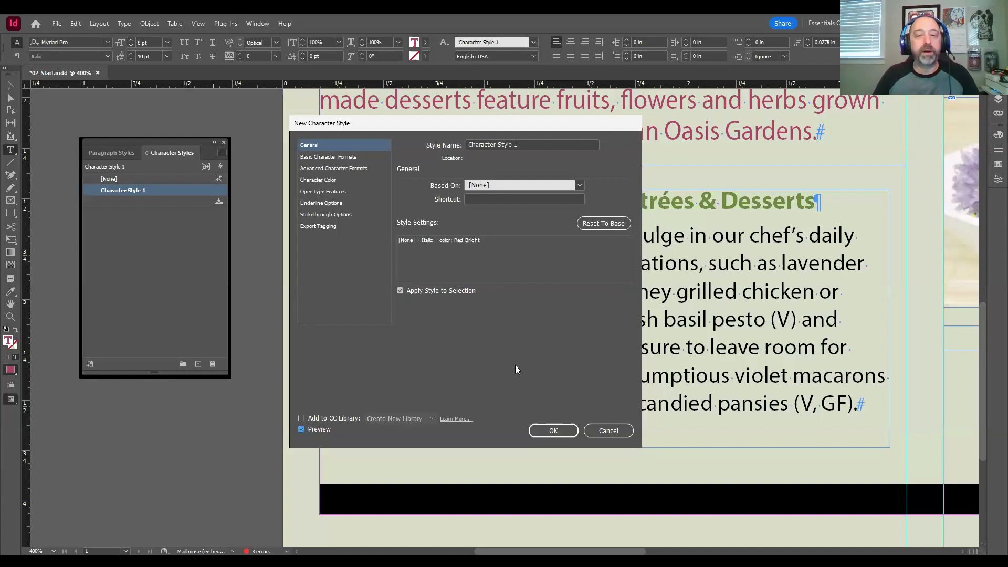
Step: Name the new character style "Red Italic" and create it
left_click_drag(465, 124, 329, 107)
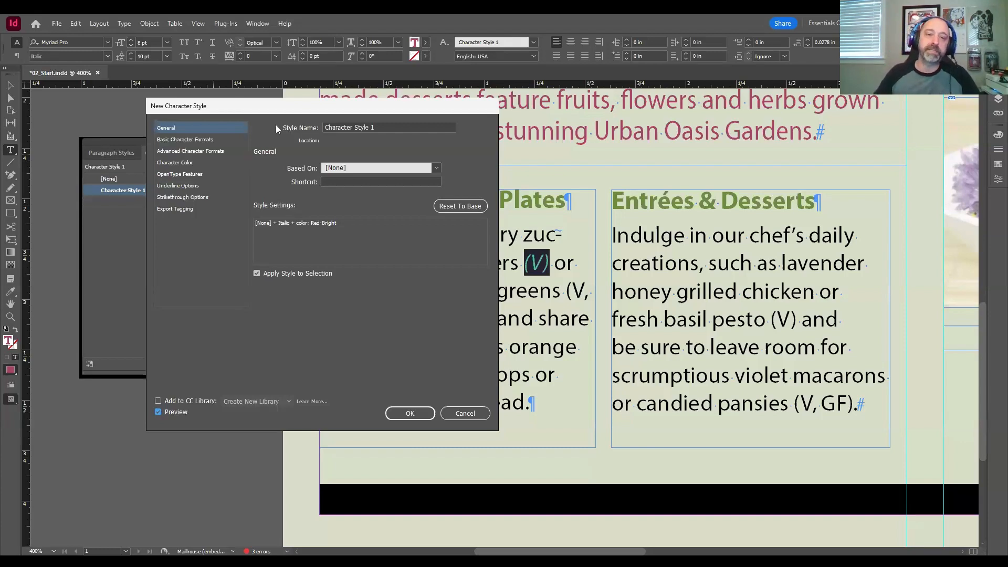
triple_click(385, 130)
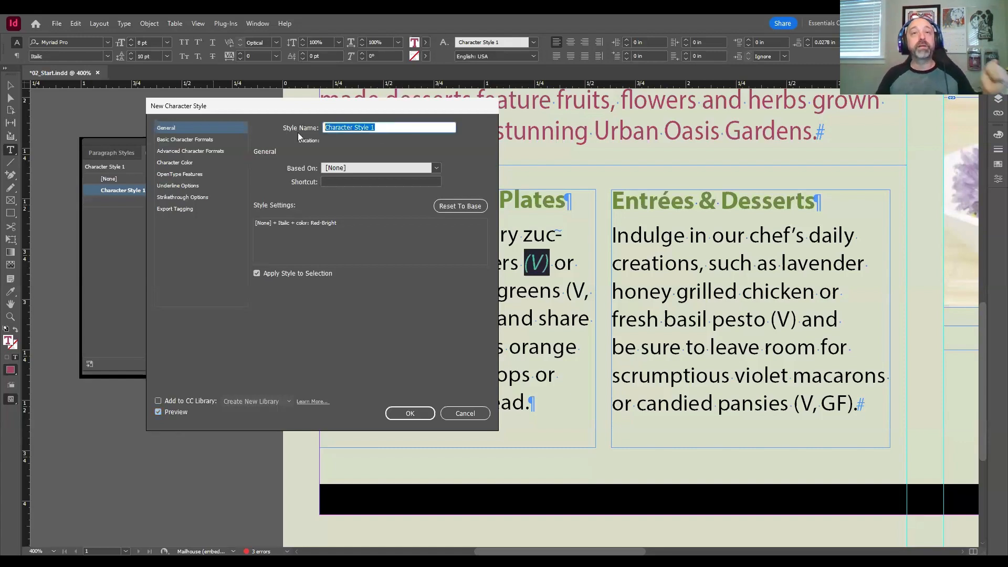
type("R")
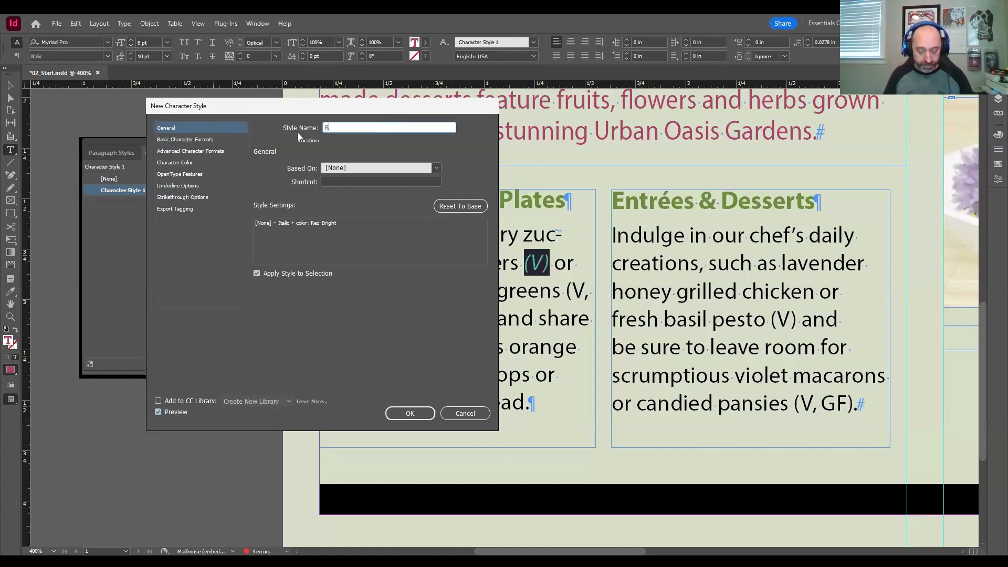
type("ed Italic")
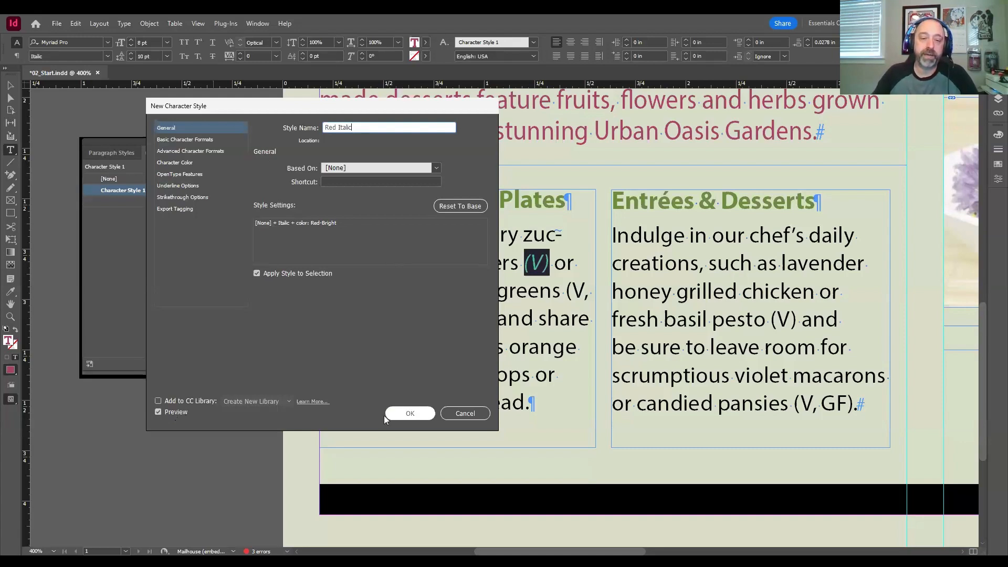
left_click(397, 414)
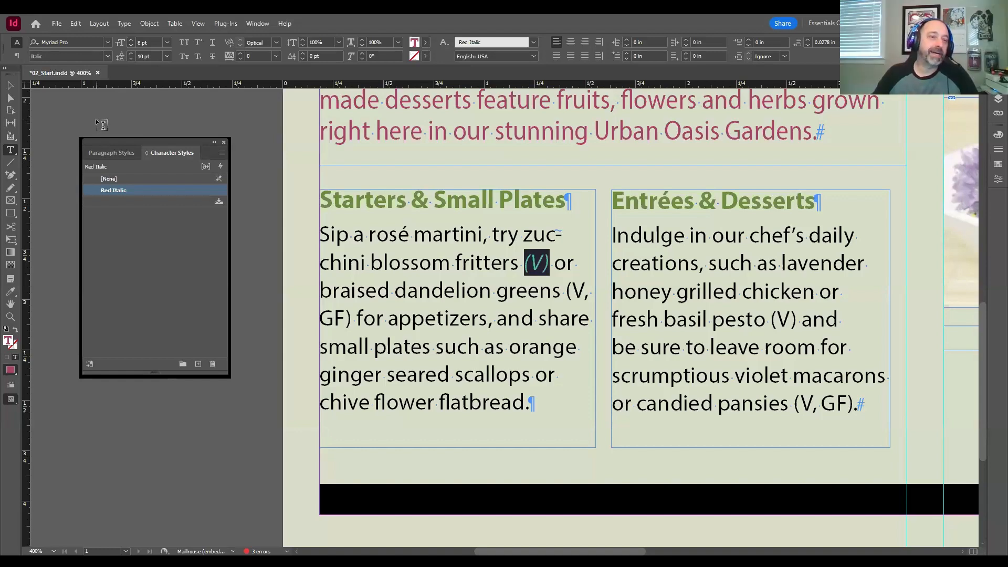
Step: Apply the Red Italic character style to "(V, GF)" after "braised dandelion greens", including its parentheses
key("ctrl+f")
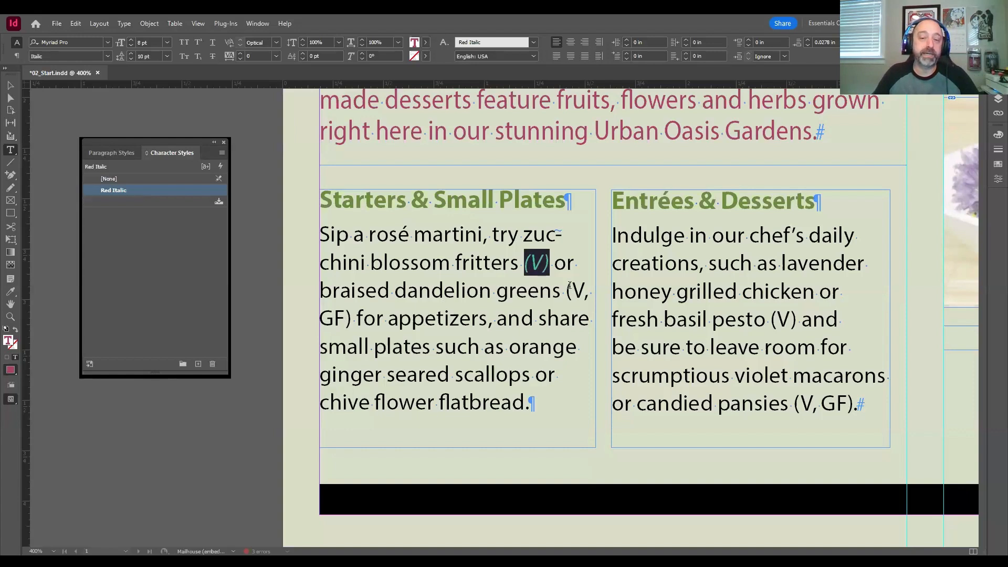
left_click_drag(567, 292, 436, 318)
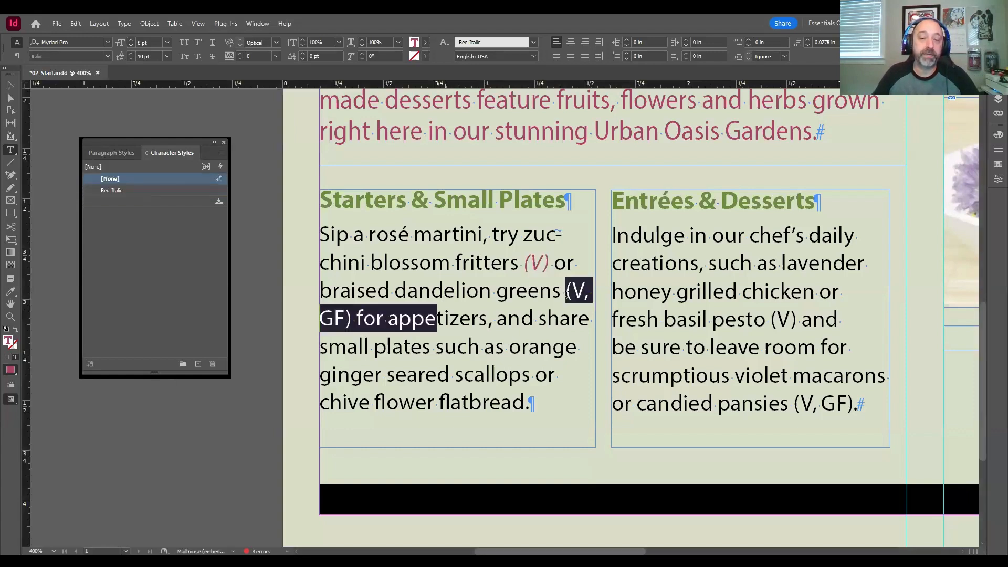
left_click_drag(566, 295, 353, 315)
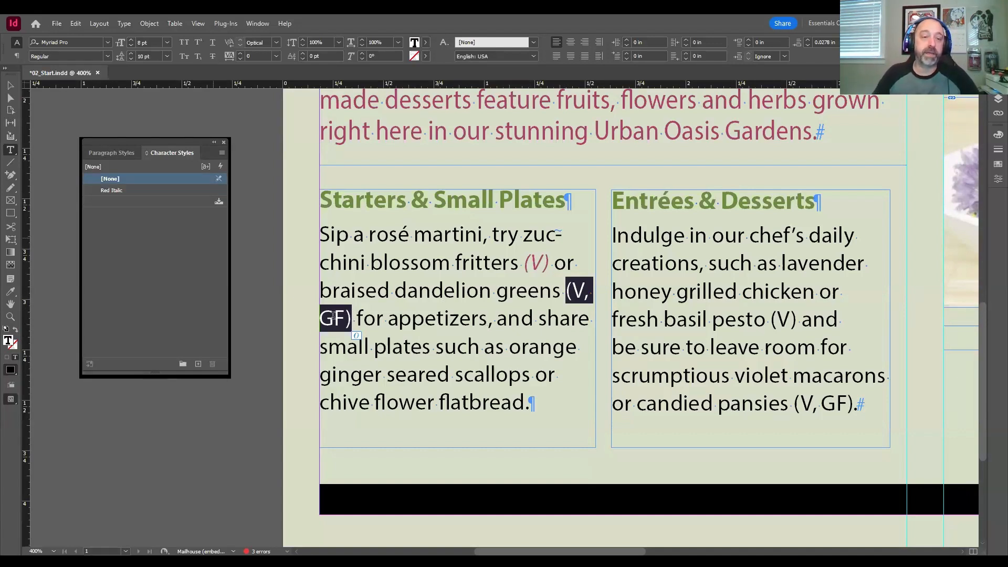
left_click(130, 189)
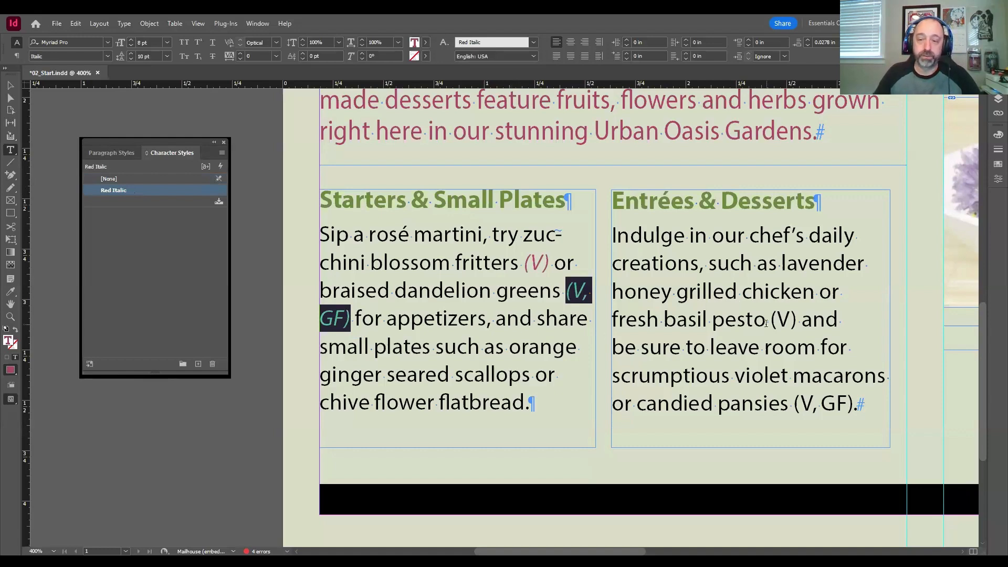
Step: Apply the Red Italic character style to "(V)" after "fresh basil pesto" and "(V, GF)" after "candied pansies"
left_click_drag(770, 321, 796, 323)
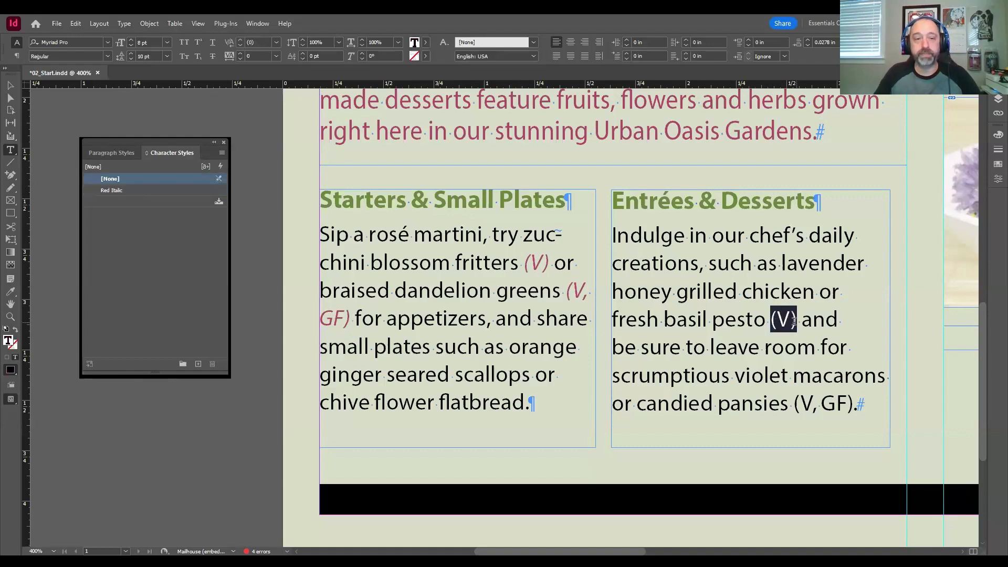
left_click(140, 189)
left_click_drag(793, 403, 849, 403)
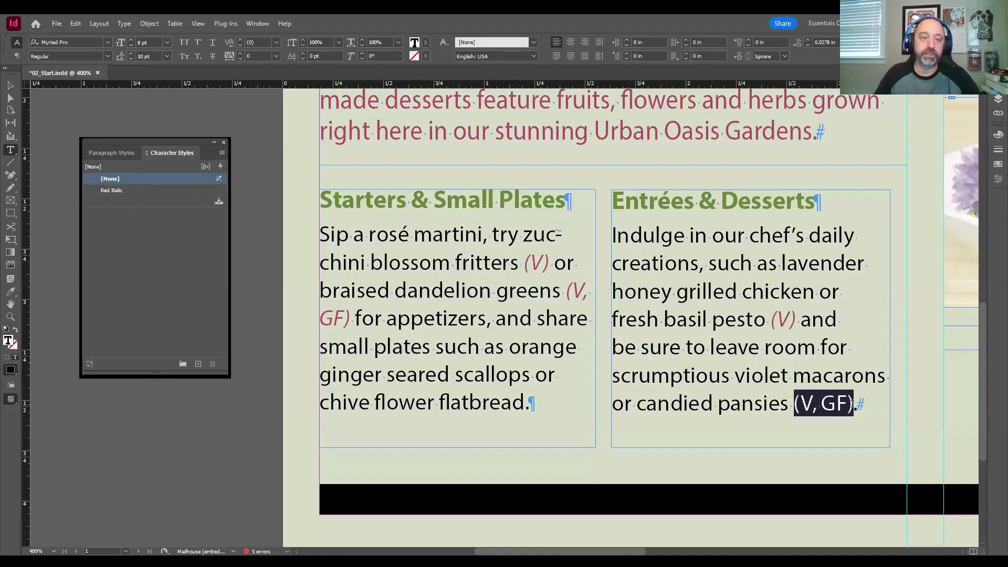
left_click(122, 191)
left_click(681, 346)
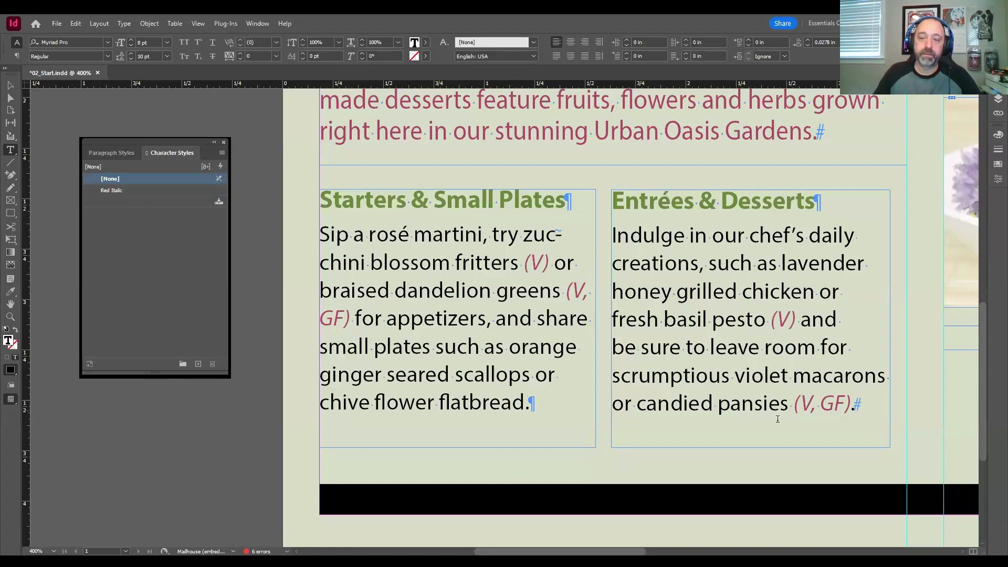
left_click_drag(793, 403, 850, 403)
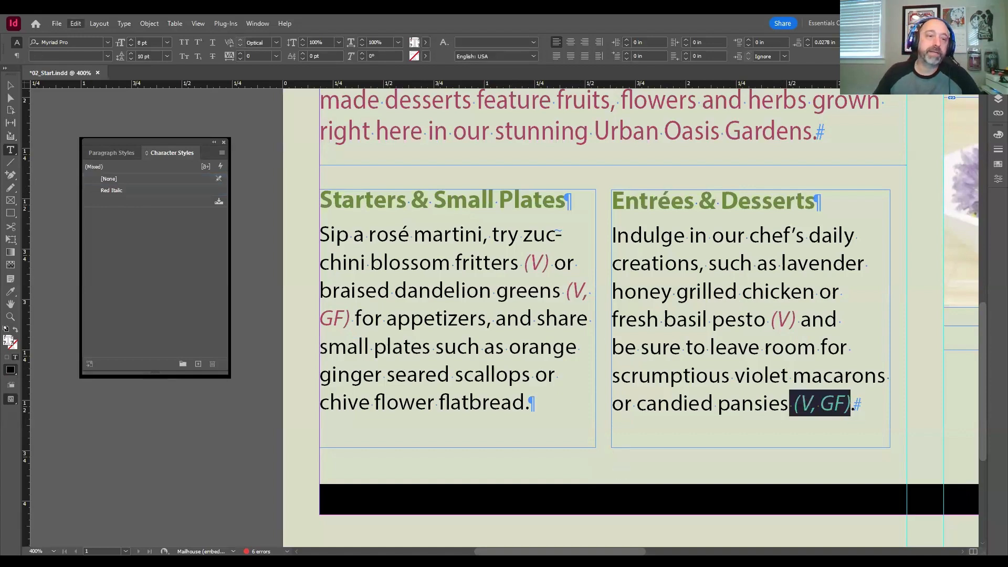
key("ctrl+shift+a")
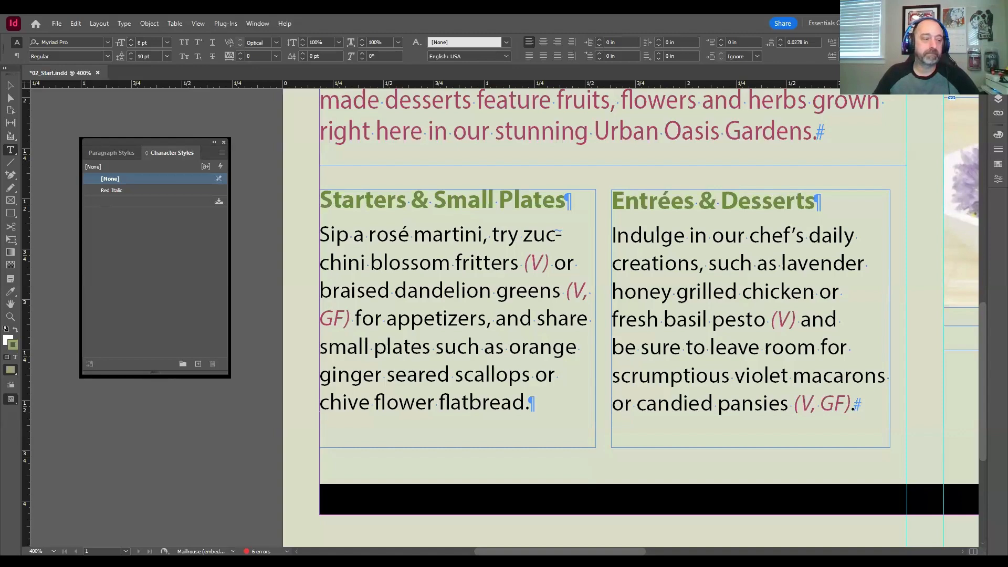
Step: Deselect everything in the document and switch to the Selection tool
scroll(152, 408, "down", 3)
scroll(152, 407, "up", 4)
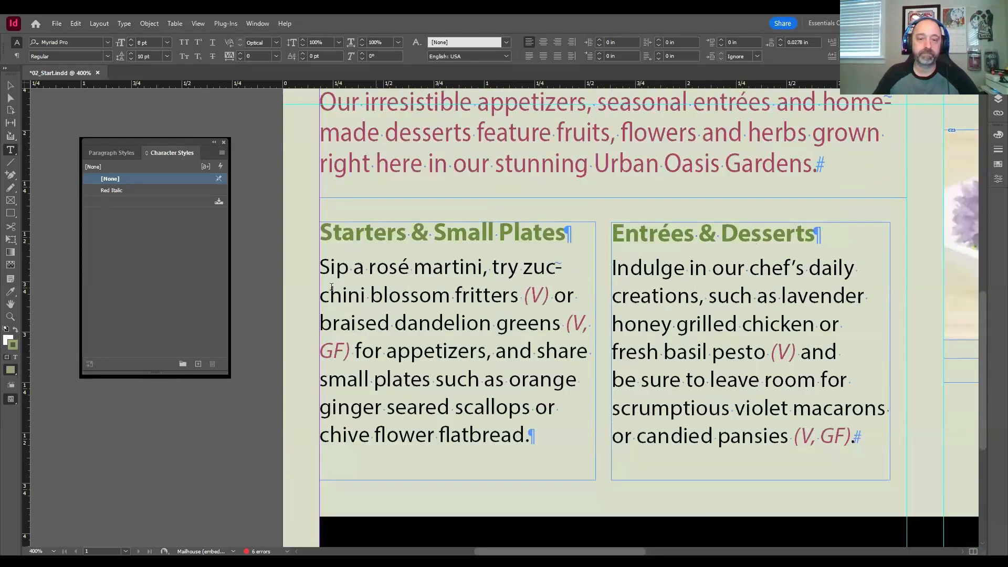
scroll(377, 277, "down", 1)
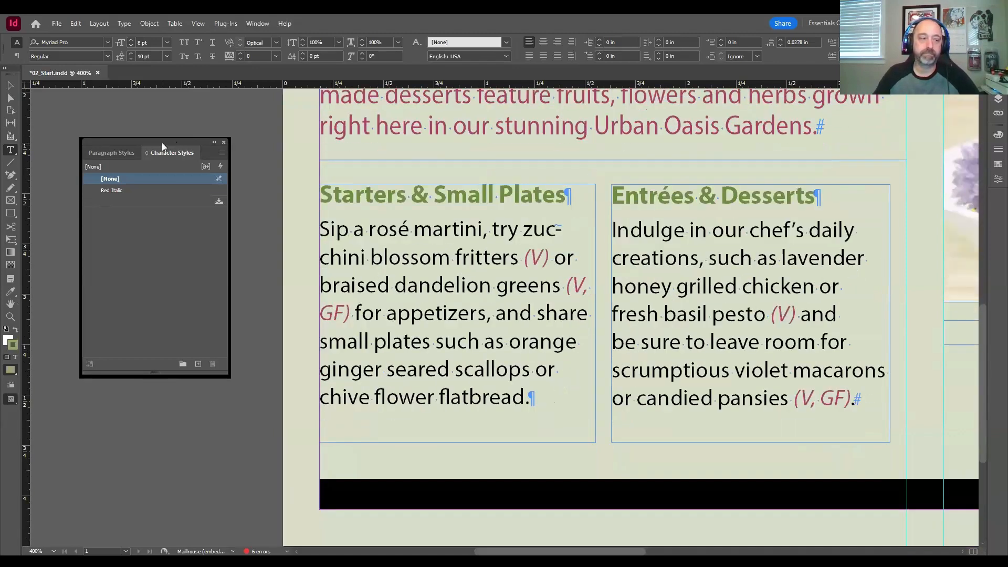
left_click_drag(161, 143, 153, 135)
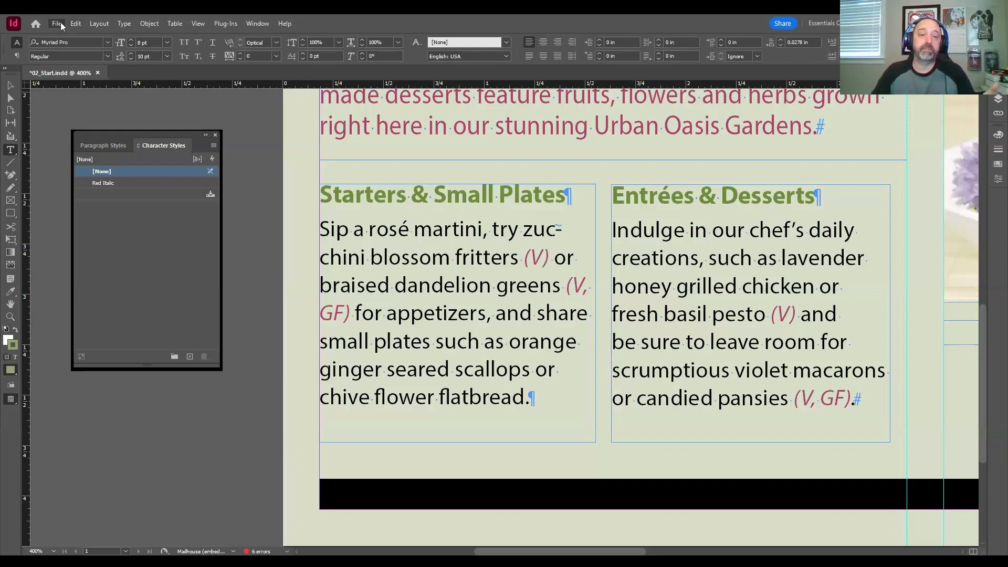
key("ctrl+shift+a")
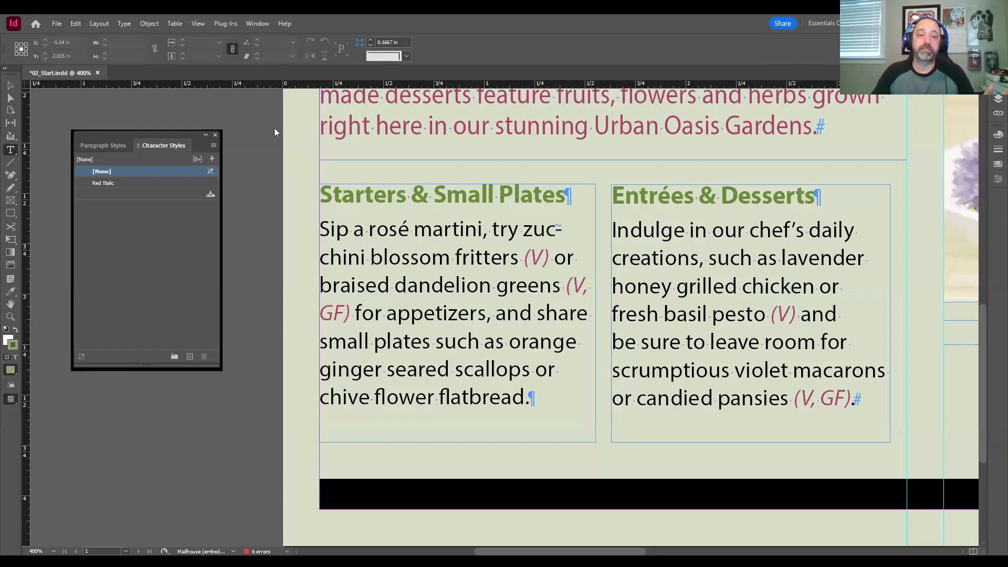
key("v")
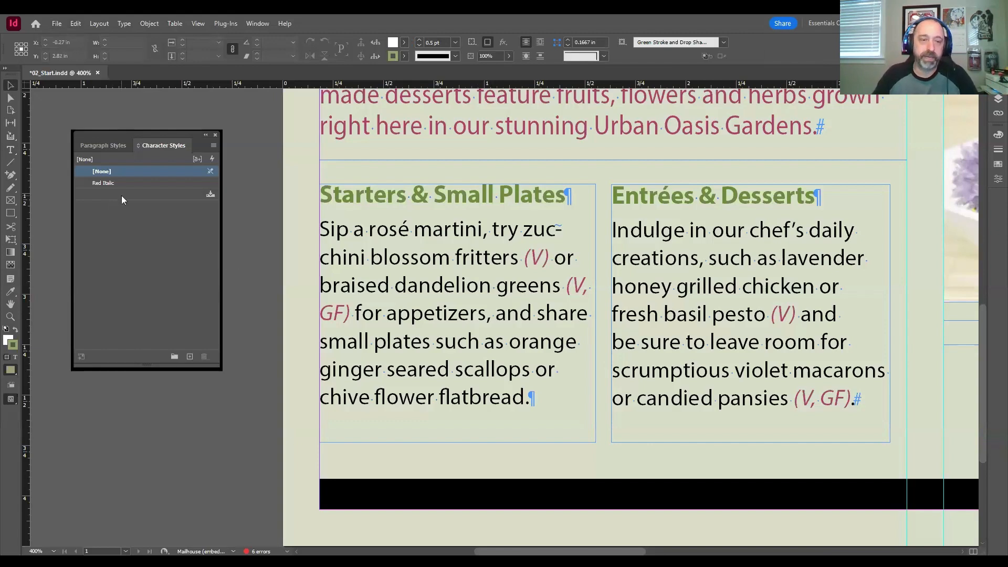
left_click(119, 181)
left_click(123, 182)
left_click(126, 180)
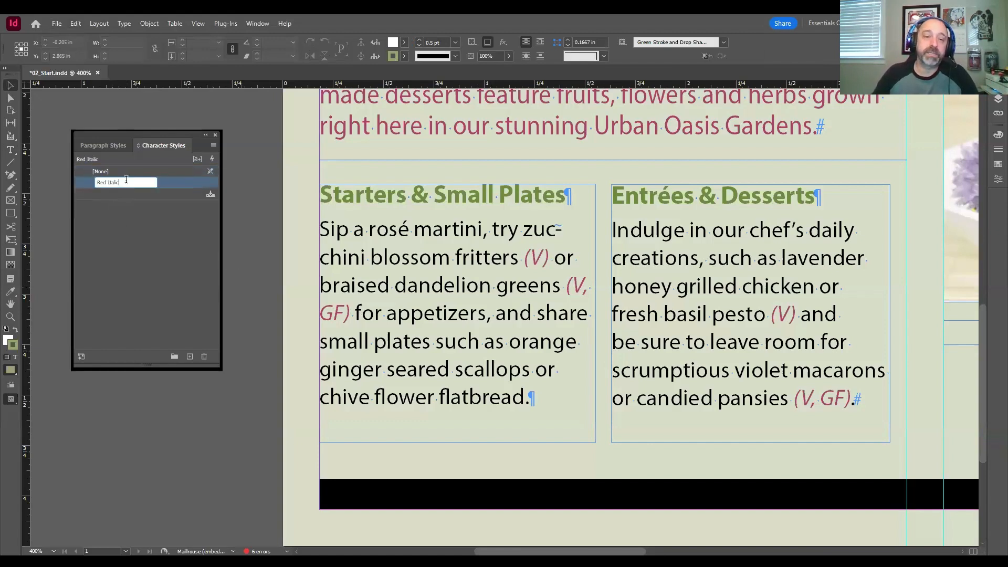
key("Return")
Step: Change the character color of the Red Italic style to Green-Dark
double_click(182, 181)
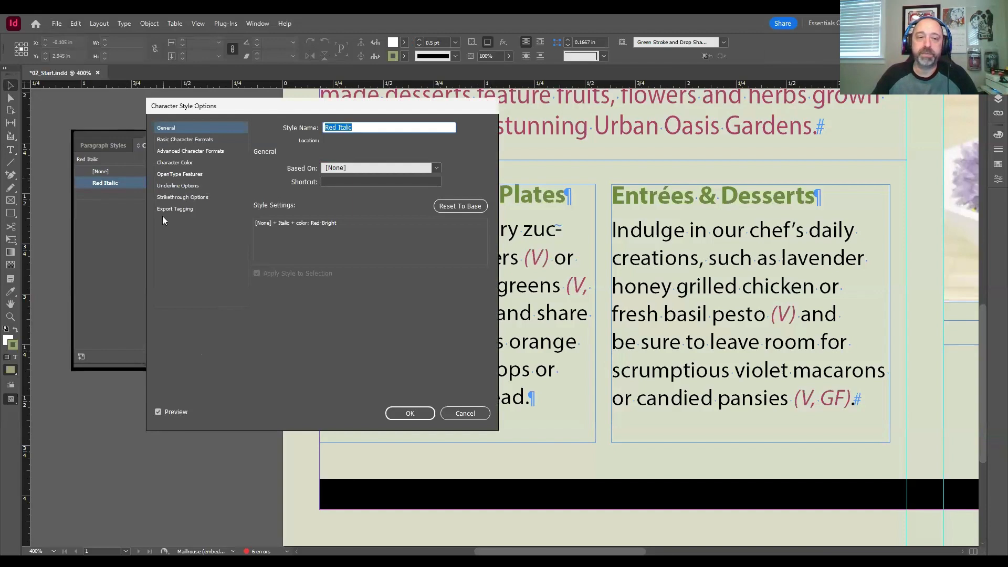
left_click(173, 163)
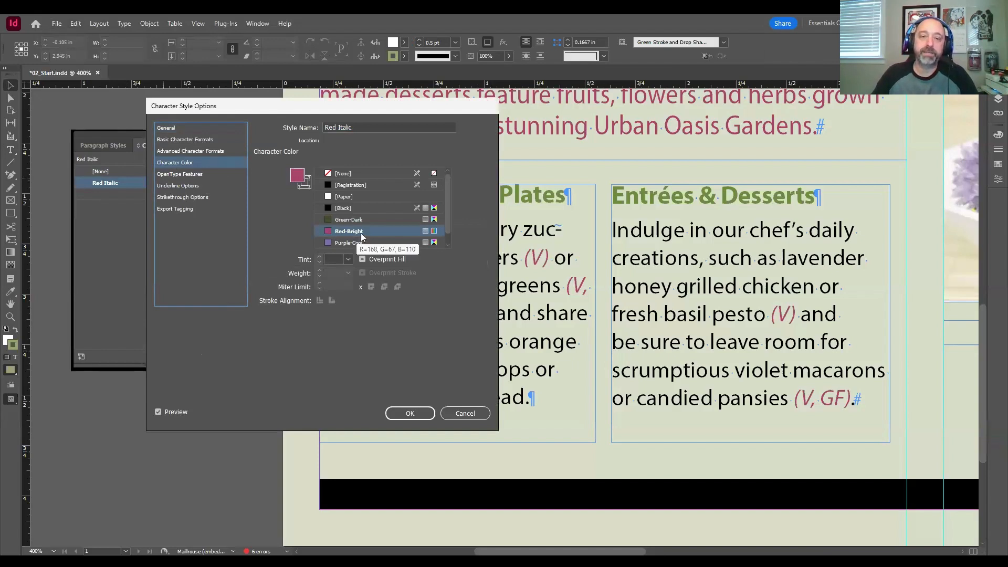
left_click(350, 220)
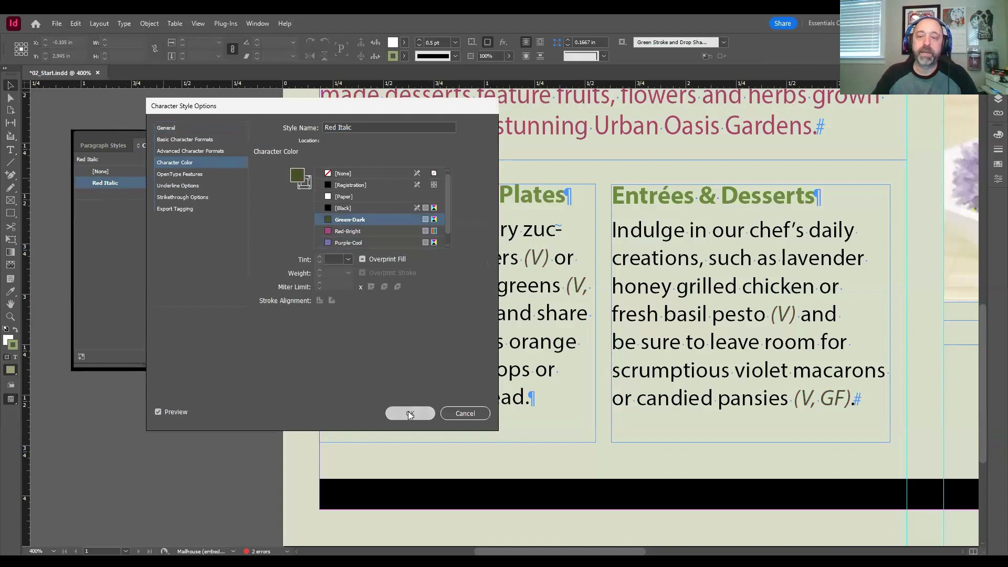
left_click(409, 414)
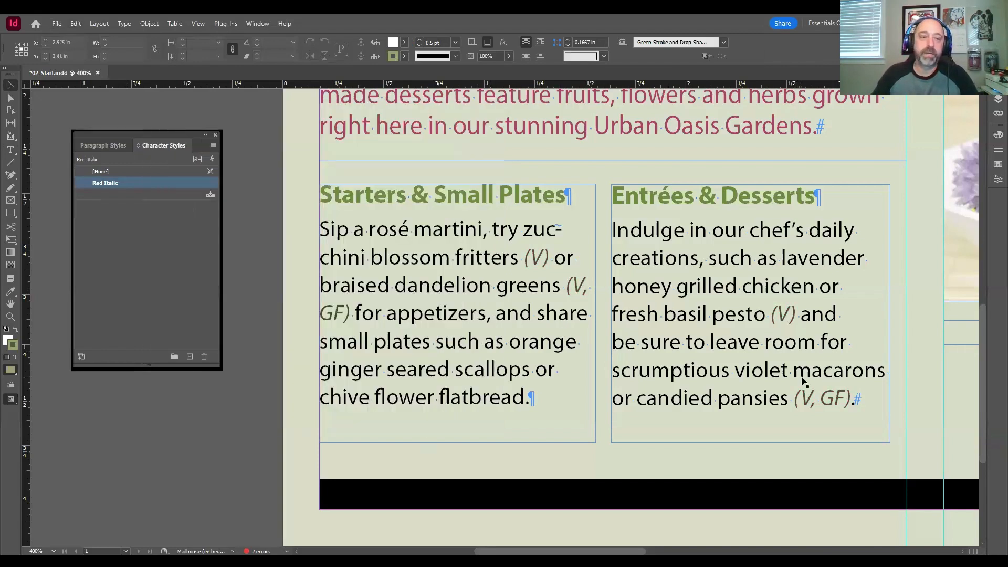
Step: Change the character color of the Red Italic style to Purple-Cool
double_click(162, 183)
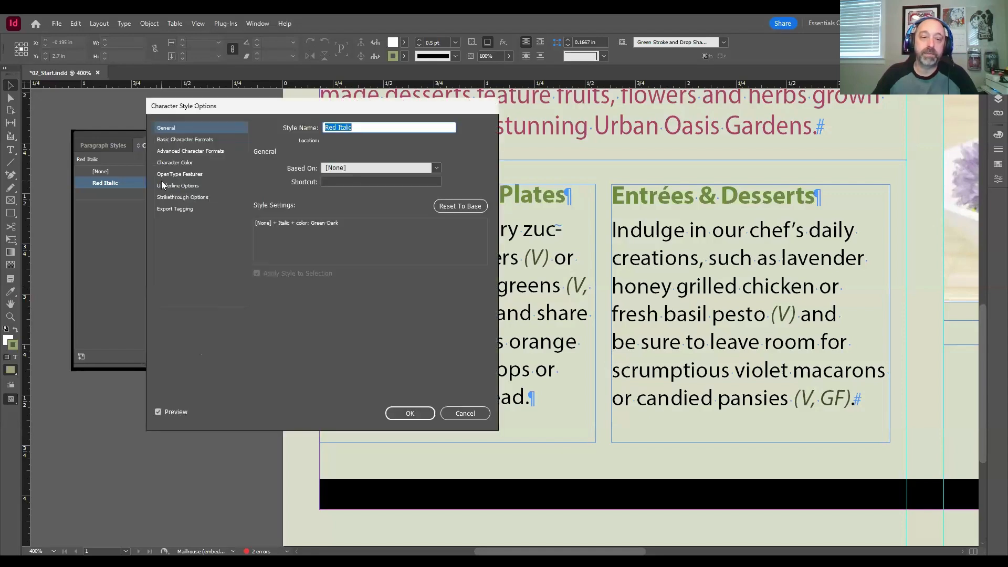
left_click(192, 162)
left_click(343, 243)
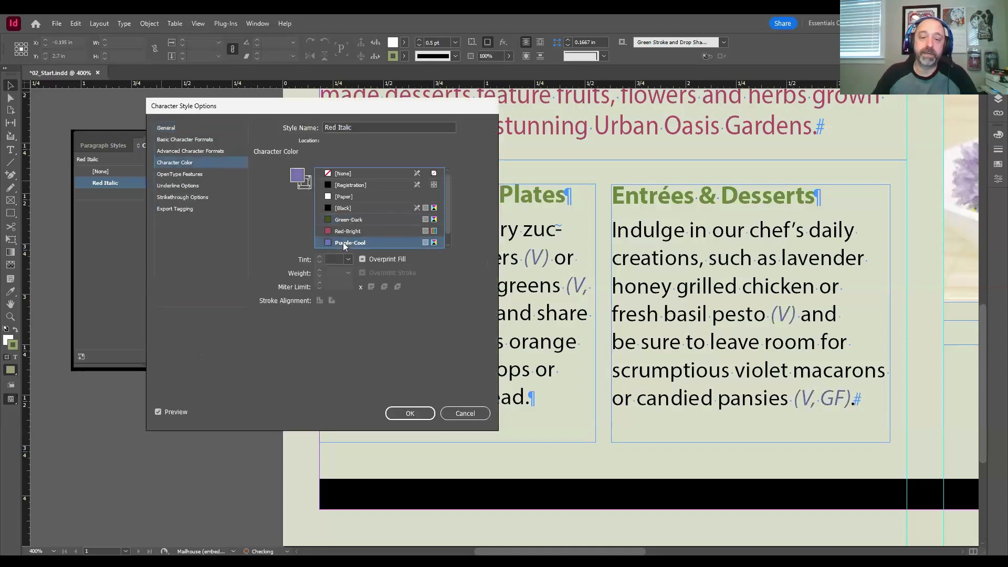
left_click(399, 414)
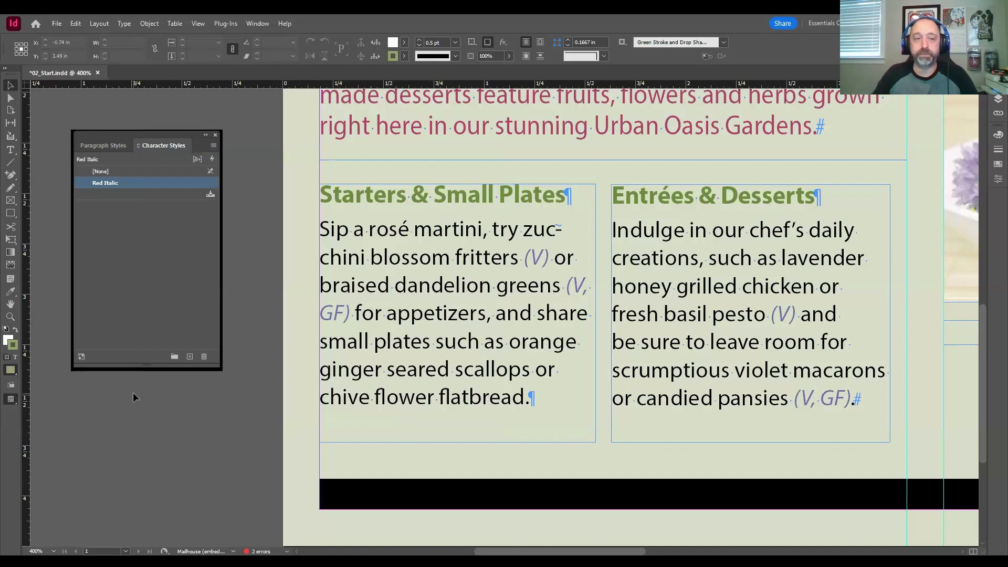
Step: Set the character color of the Red Italic style back to Red-Bright
double_click(119, 183)
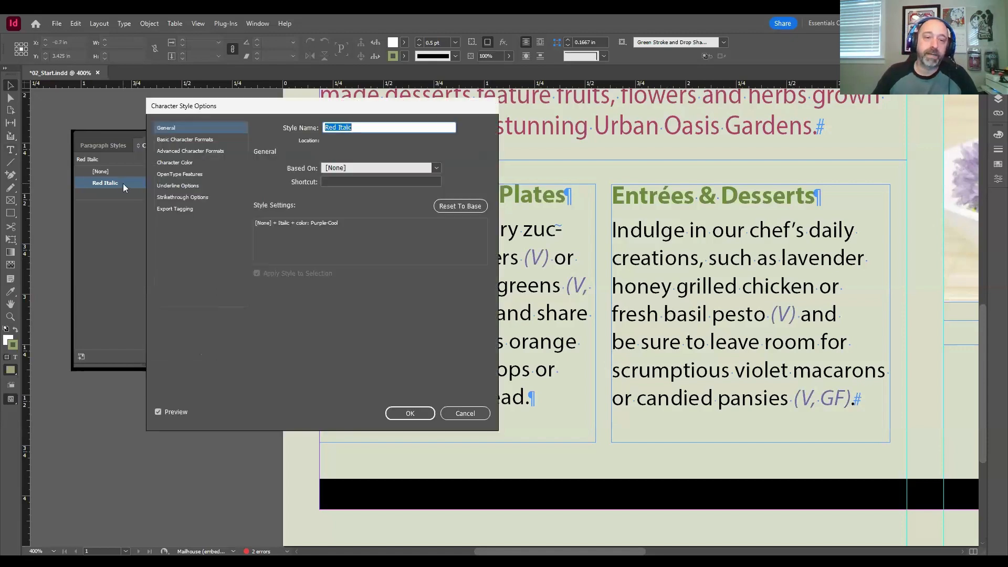
left_click(187, 162)
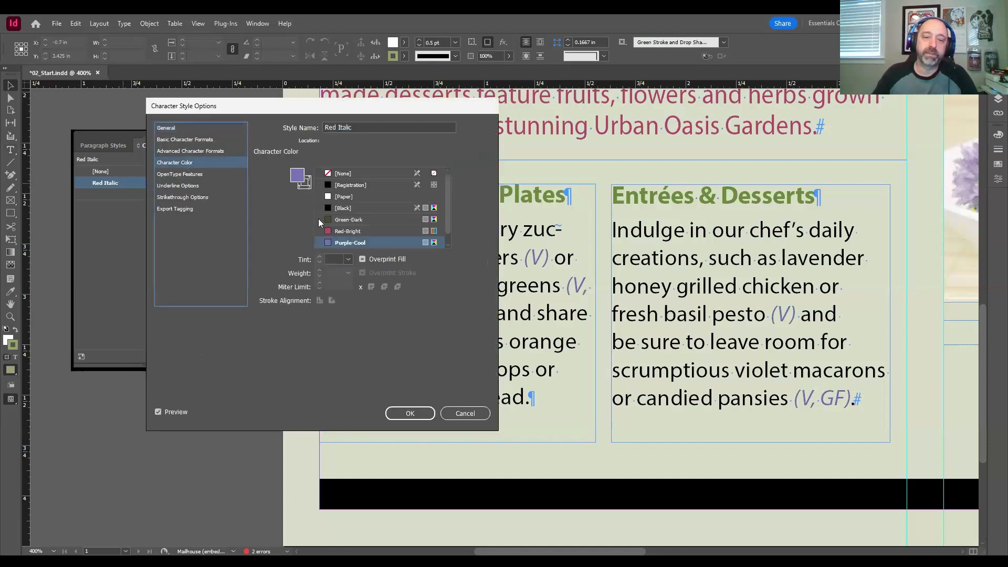
left_click(347, 231)
left_click(410, 413)
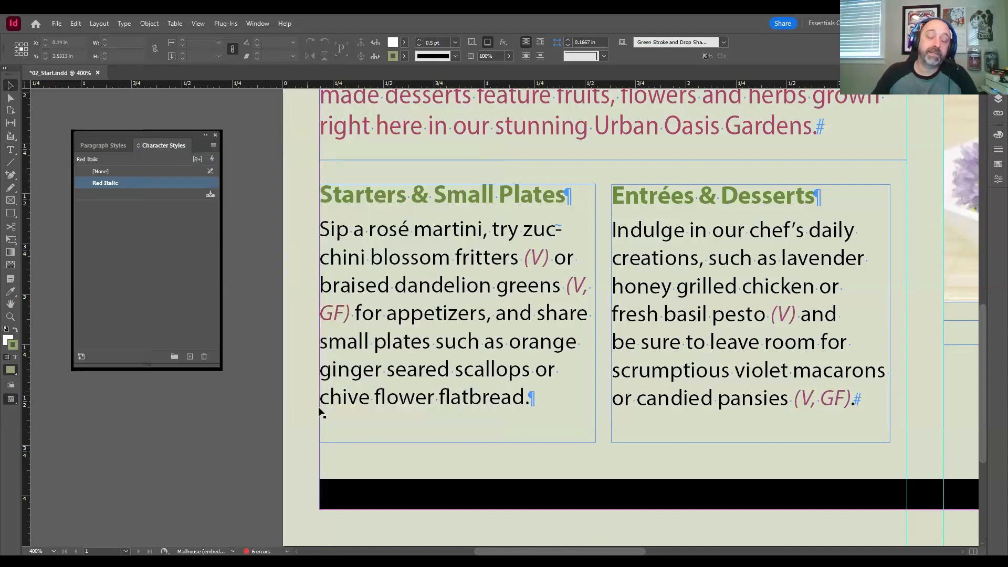
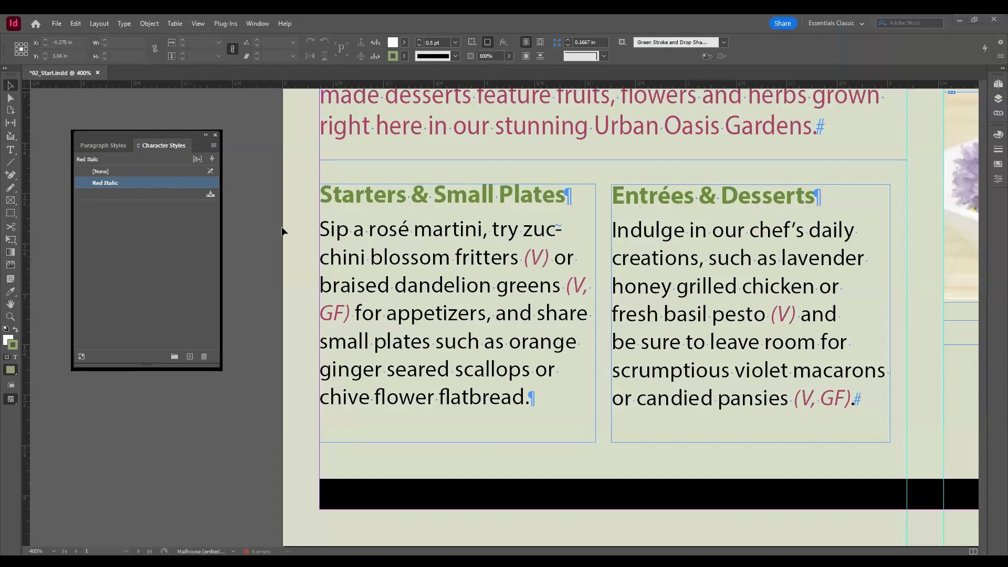
Step: Review the Character Color settings of the Red Italic character style and close its options
double_click(151, 183)
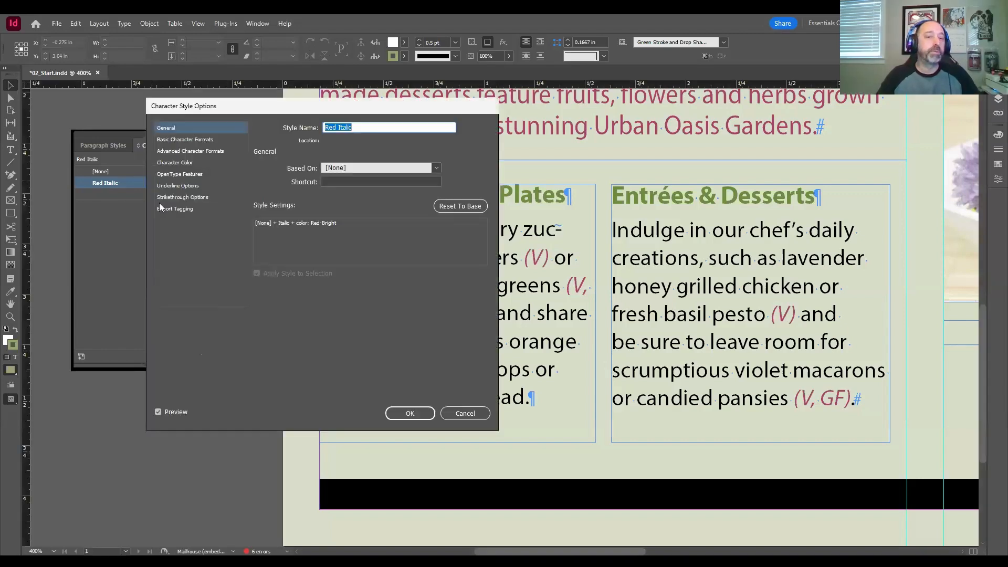
left_click_drag(252, 109, 368, 129)
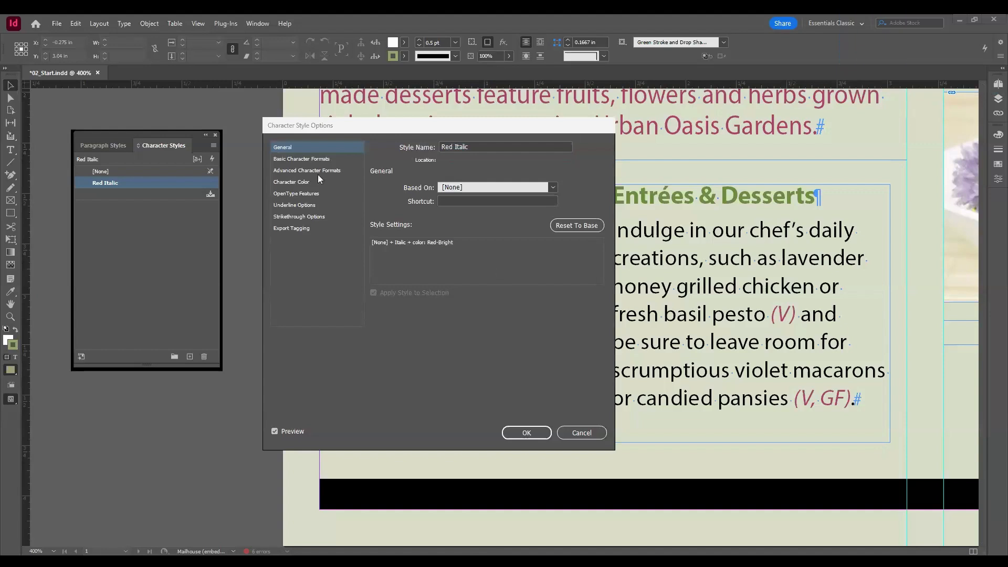
left_click(300, 183)
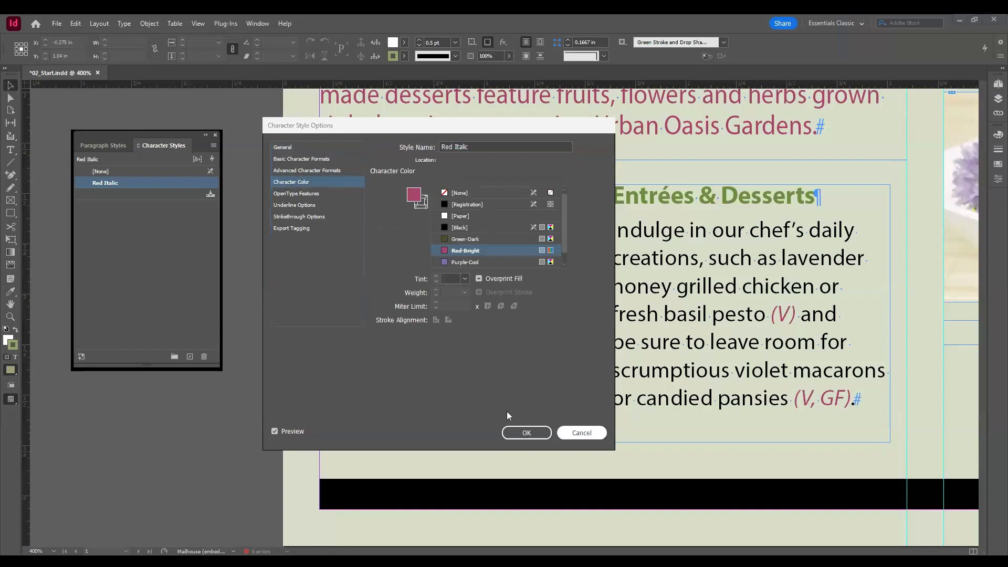
key("Return")
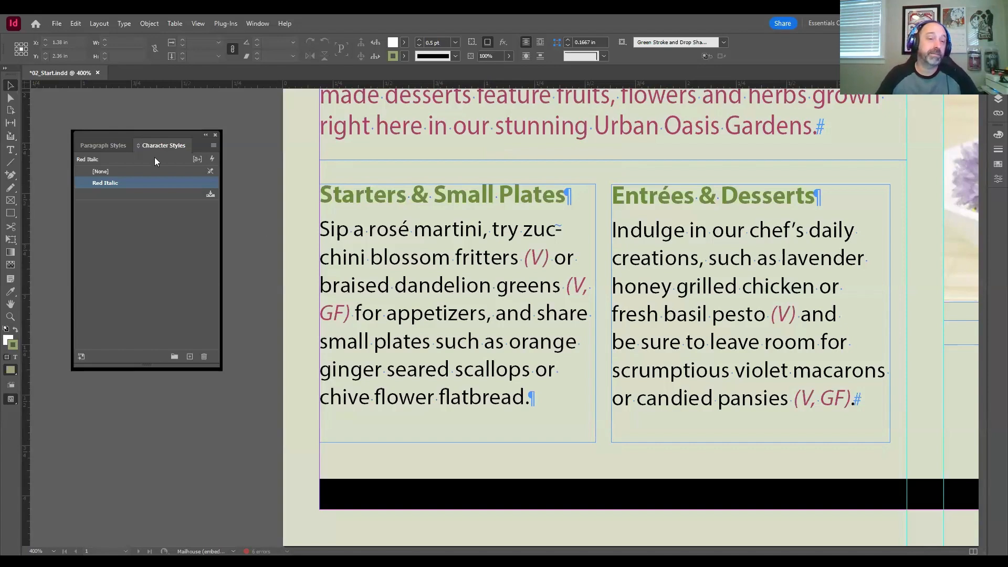
Step: Move the floating Character Styles panel farther away from the document page
left_click_drag(150, 134, 118, 104)
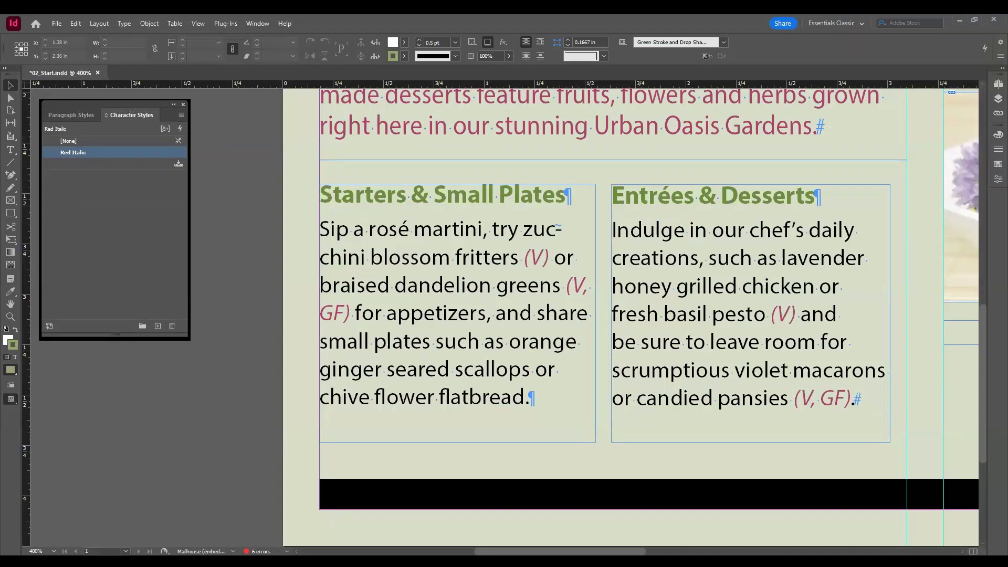
double_click(73, 152)
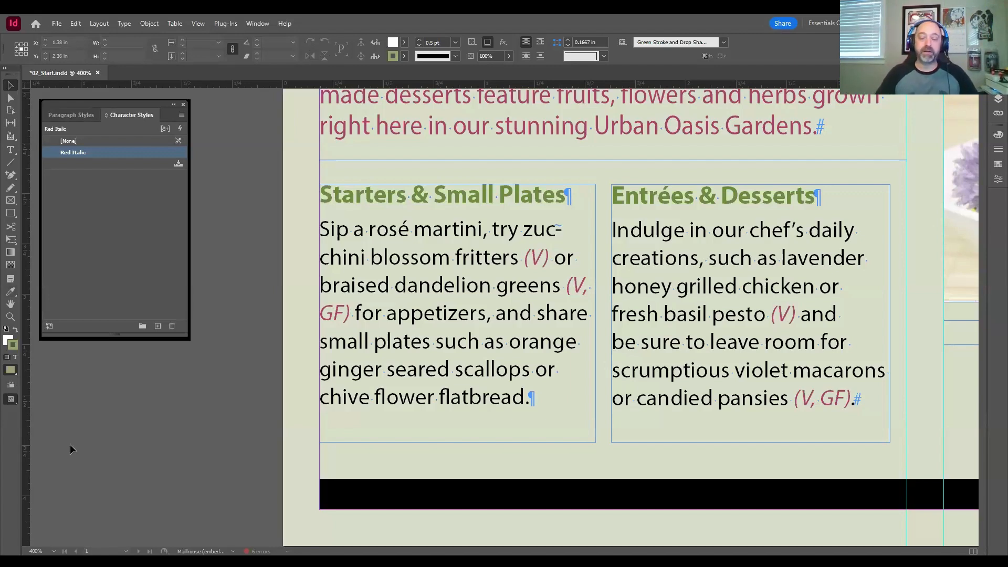
left_click(244, 310)
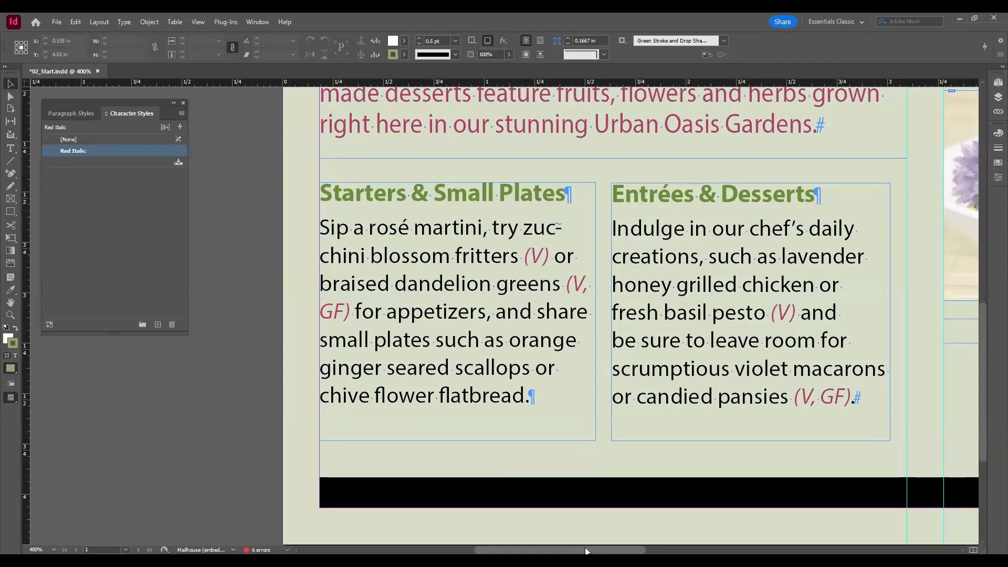
scroll(563, 551, "right", 3)
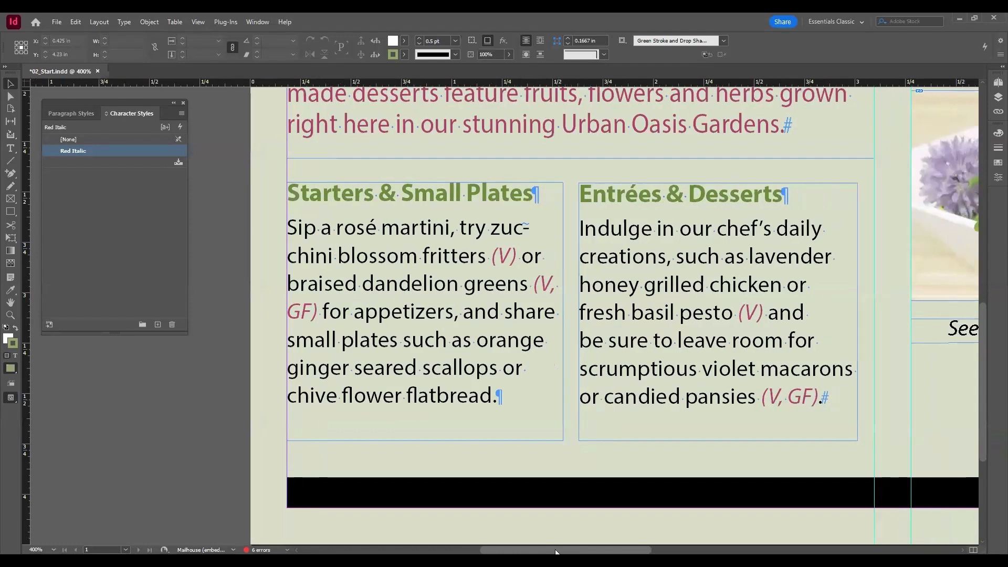
left_click_drag(562, 551, 563, 551)
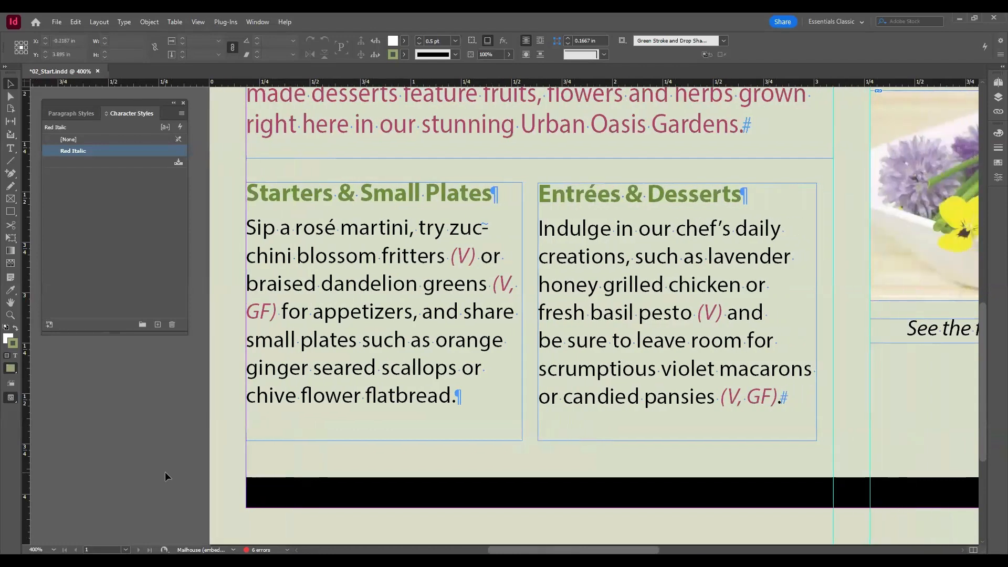
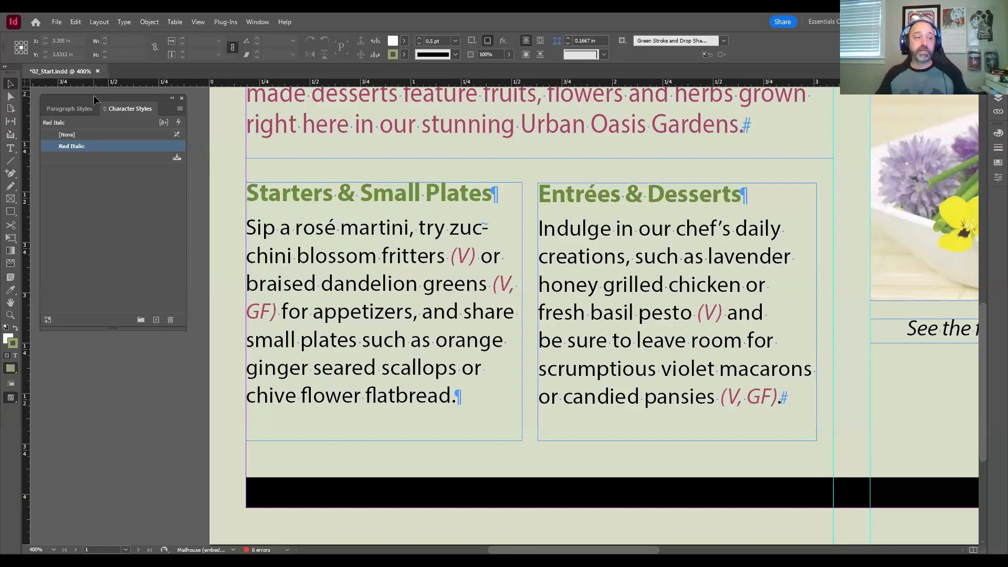
left_click(133, 237)
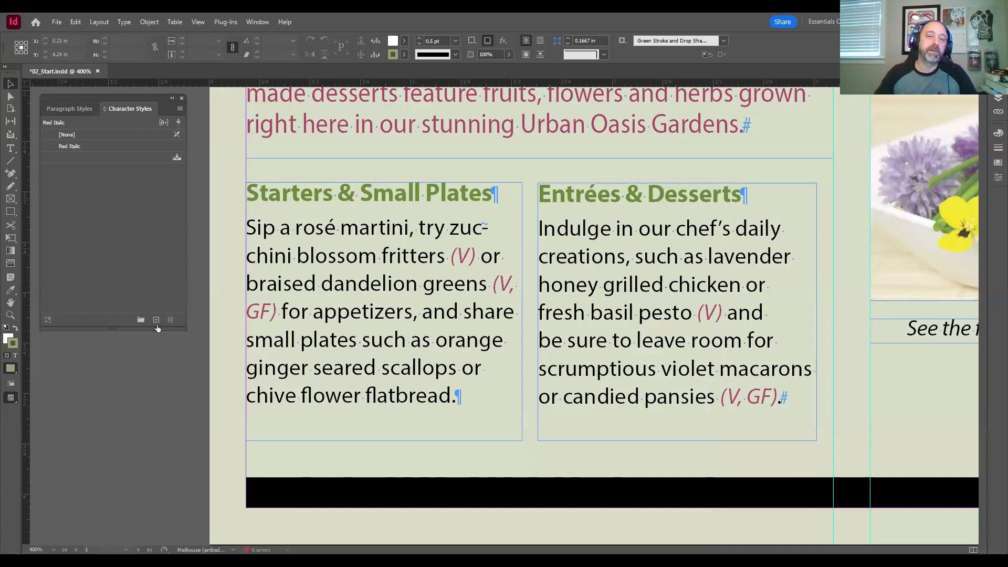
scroll(231, 351, "up", 6)
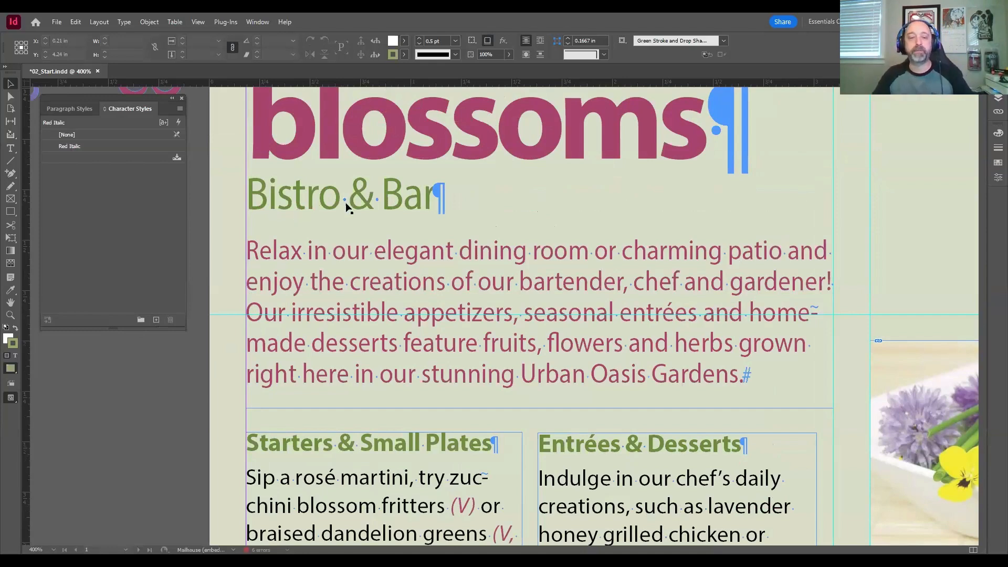
scroll(344, 209, "down", 5)
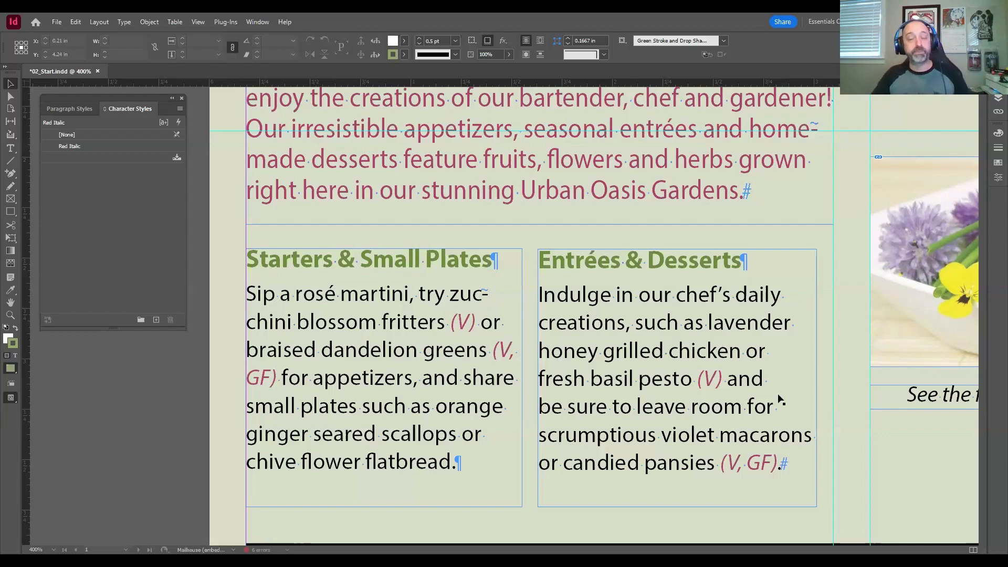
left_click(72, 109)
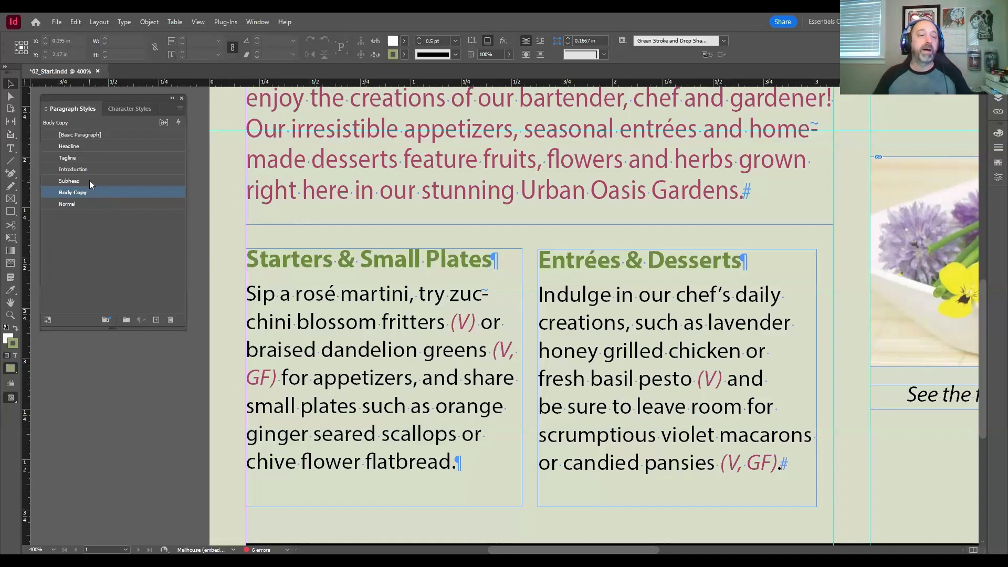
Step: Change the character color of the Red Italic character style to Green-Dark
left_click(114, 107)
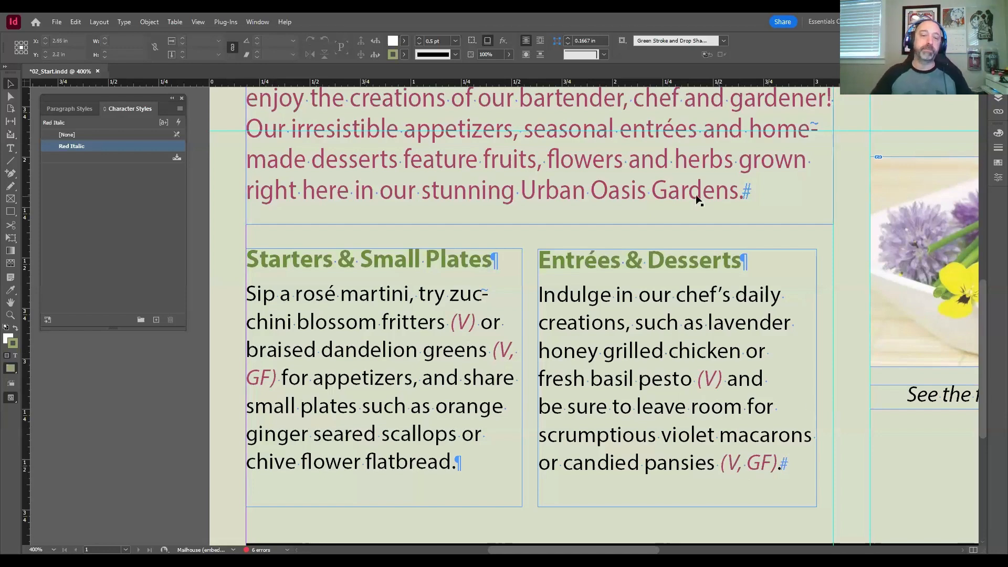
double_click(79, 145)
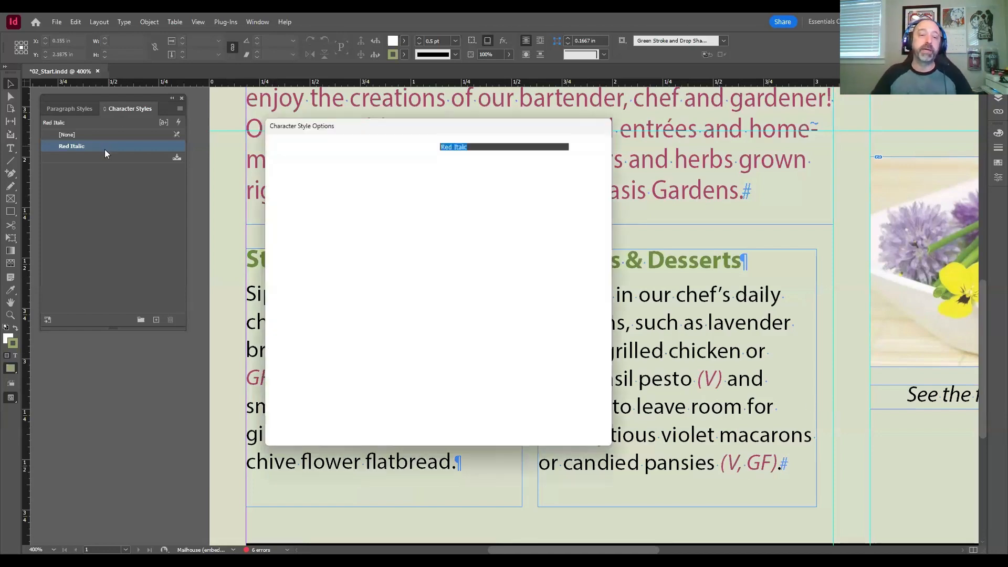
left_click(292, 181)
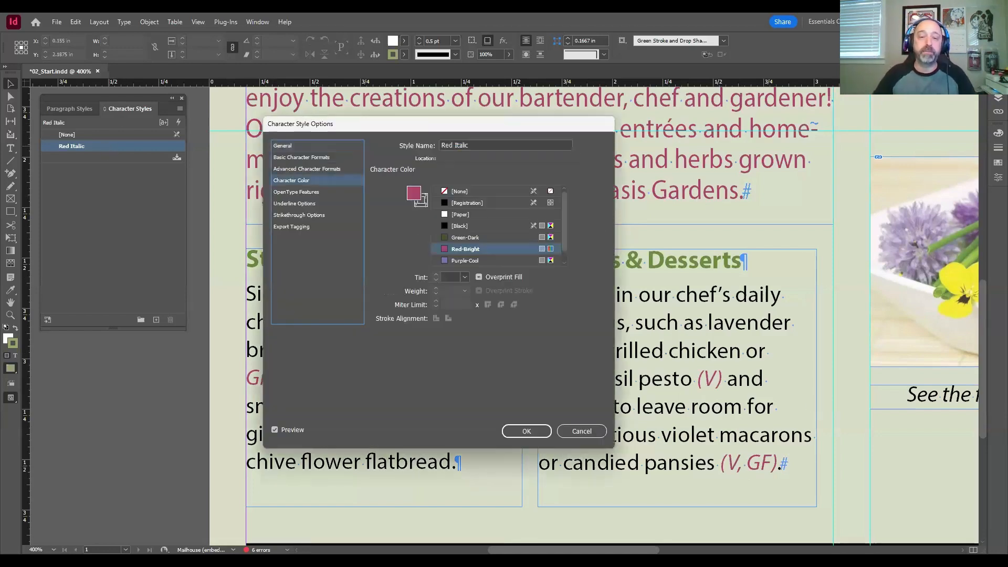
left_click(460, 225)
left_click(465, 238)
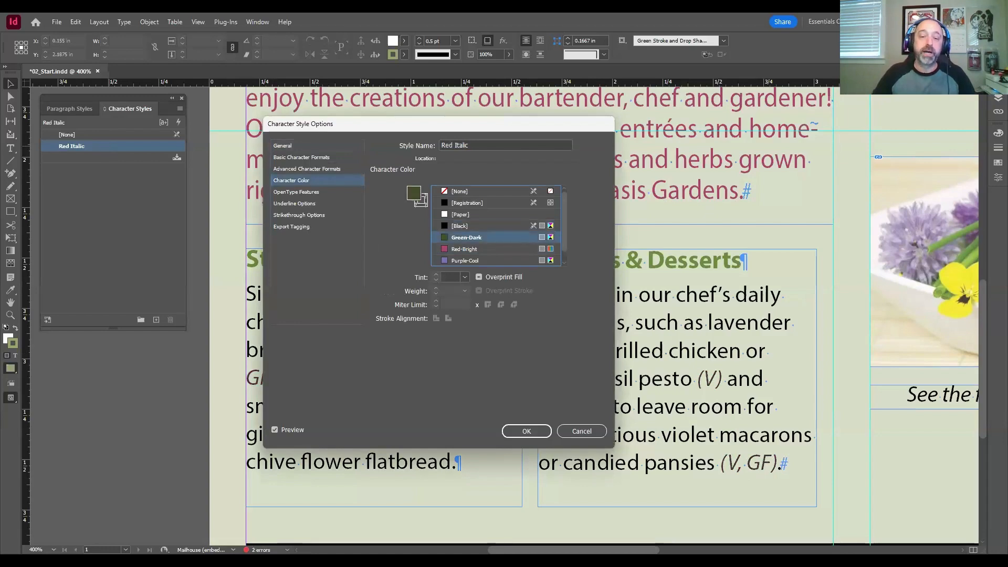
left_click(526, 431)
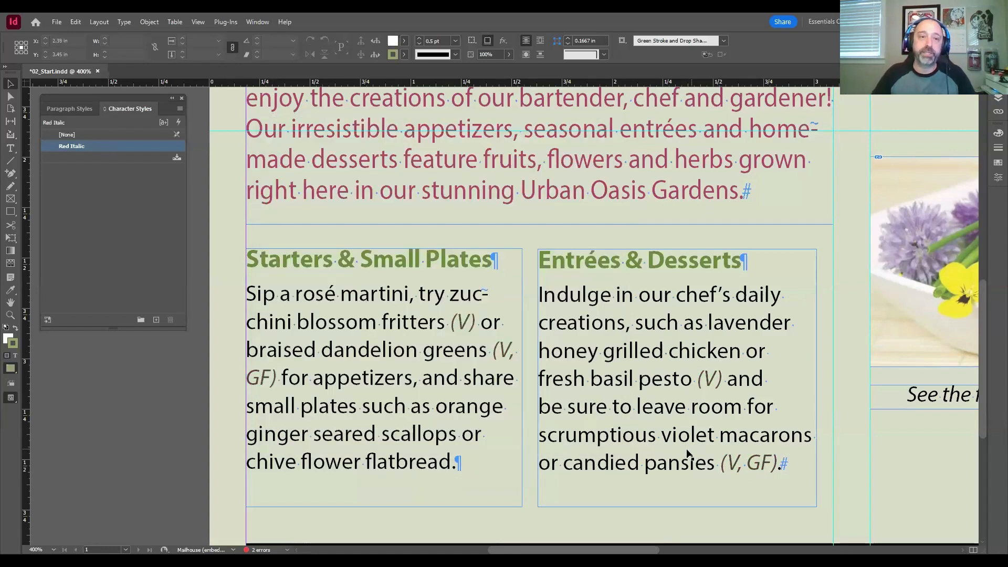
Step: Change the character color of the Red Italic character style to Purple-Cool
double_click(116, 147)
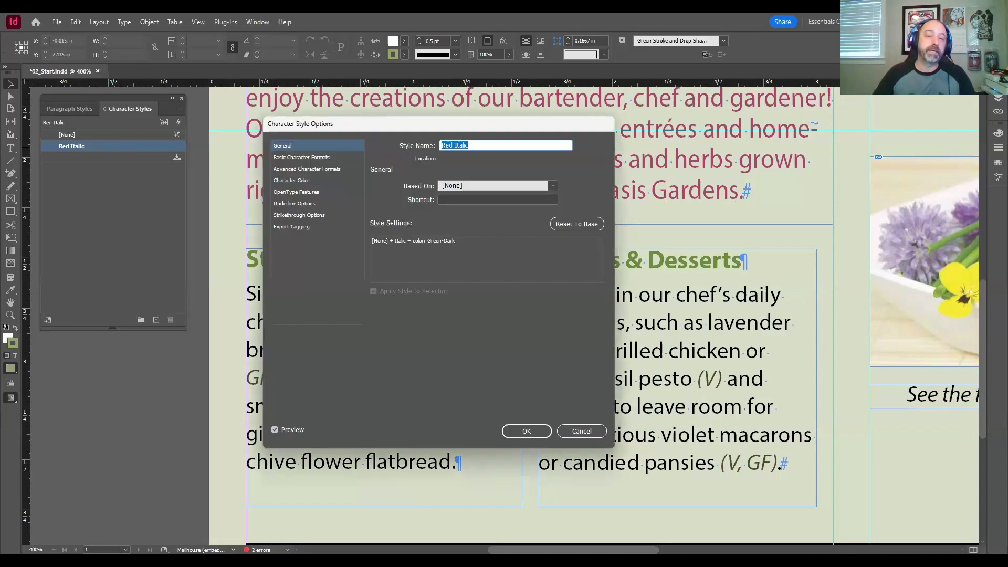
left_click(291, 180)
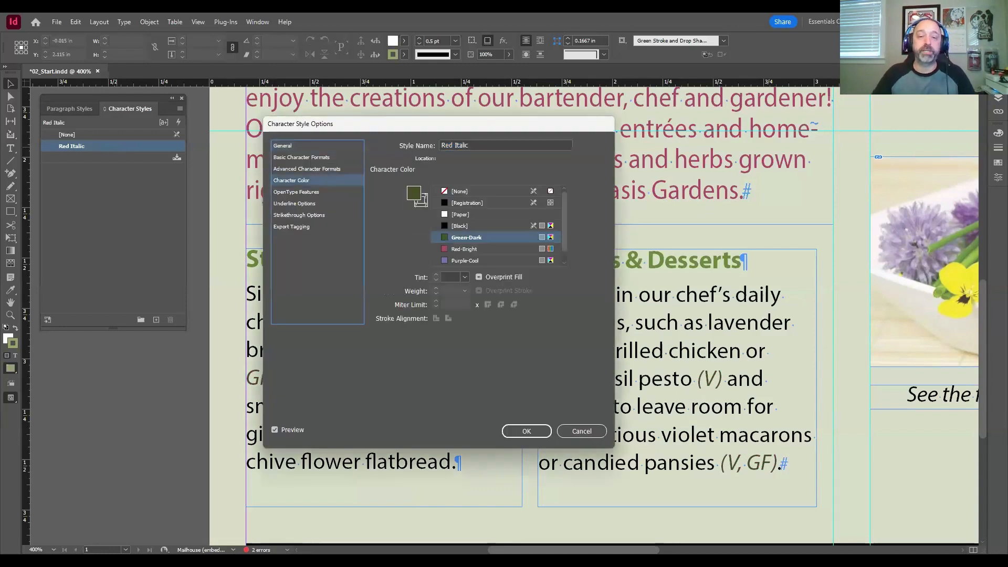
left_click(466, 260)
left_click(531, 433)
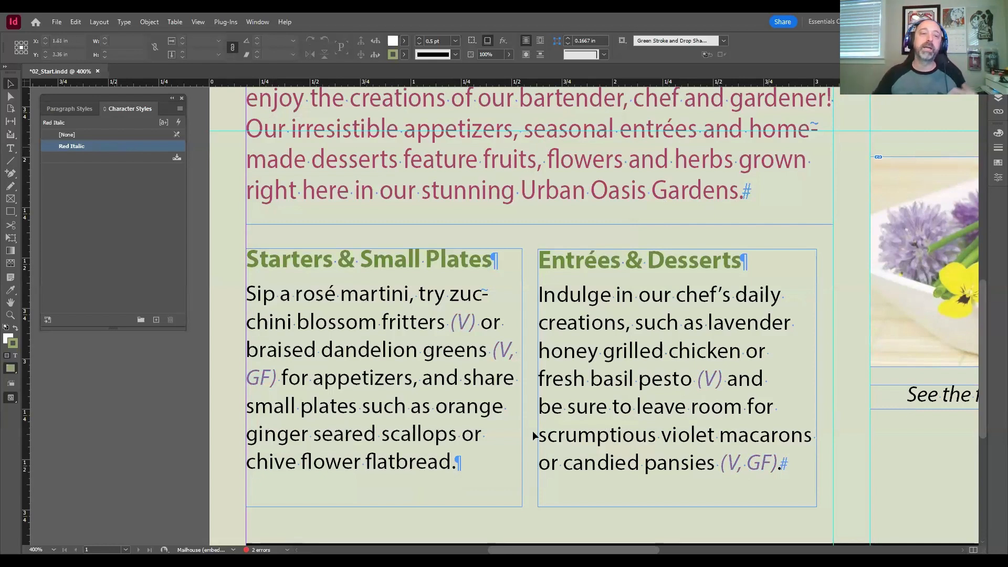
Step: Set the character color of the Red Italic character style back to Red-Bright
double_click(121, 145)
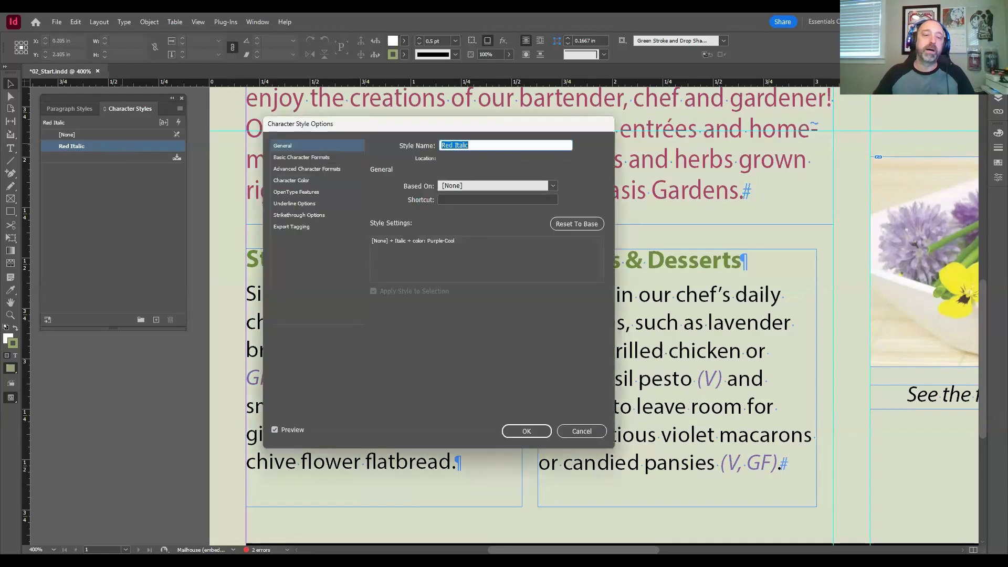
left_click(291, 181)
left_click(464, 249)
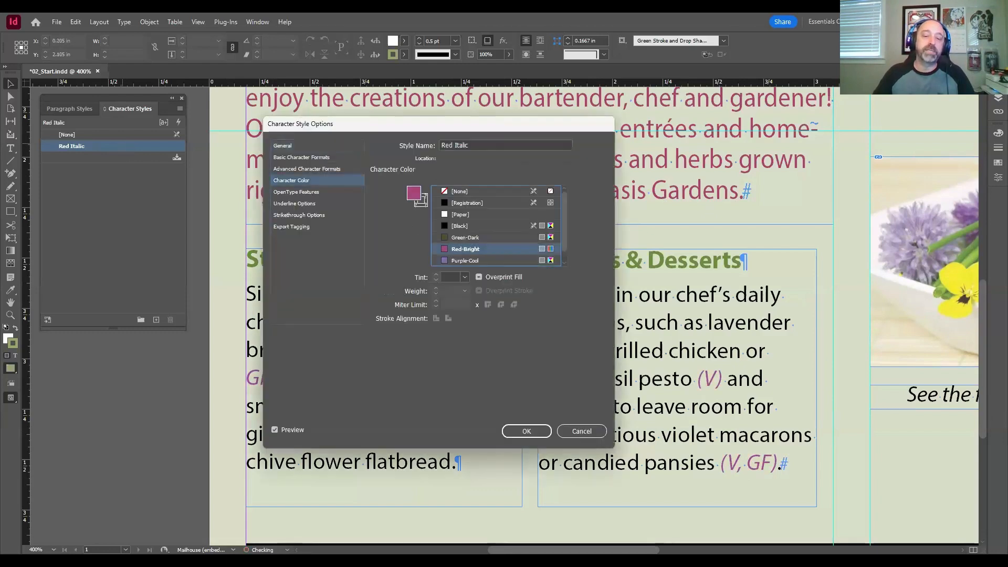
left_click(526, 430)
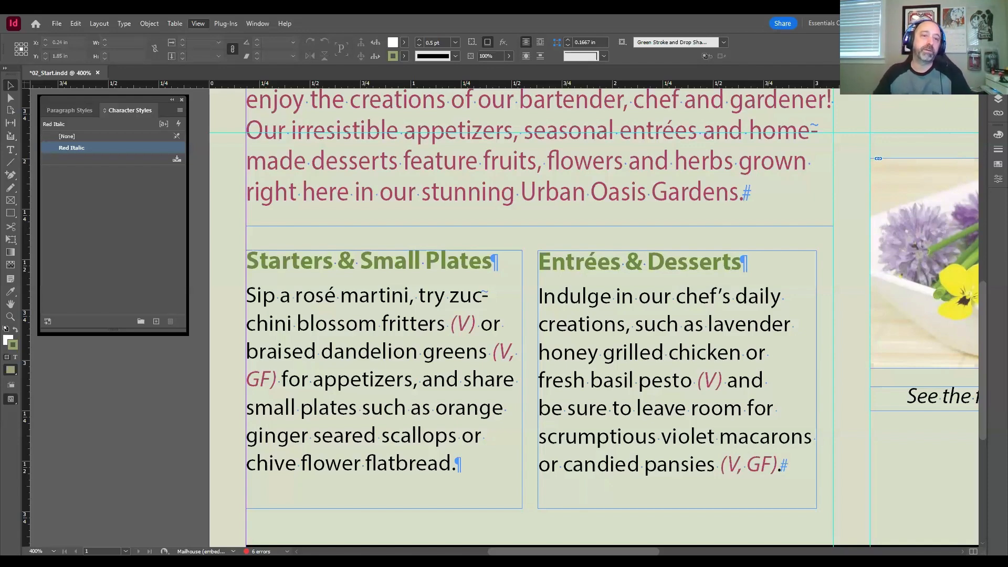
Step: Load the DiningRoom.jpg image from the Lesson02 folder for placing, with nothing but the vertical guide selected on the page
key("ctrl+0")
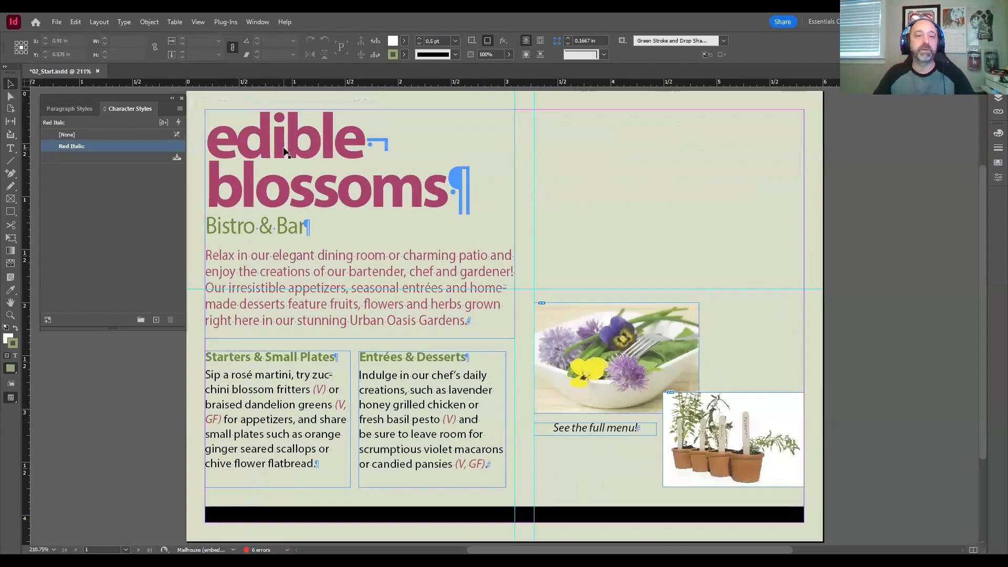
left_click_drag(284, 152, 325, 144)
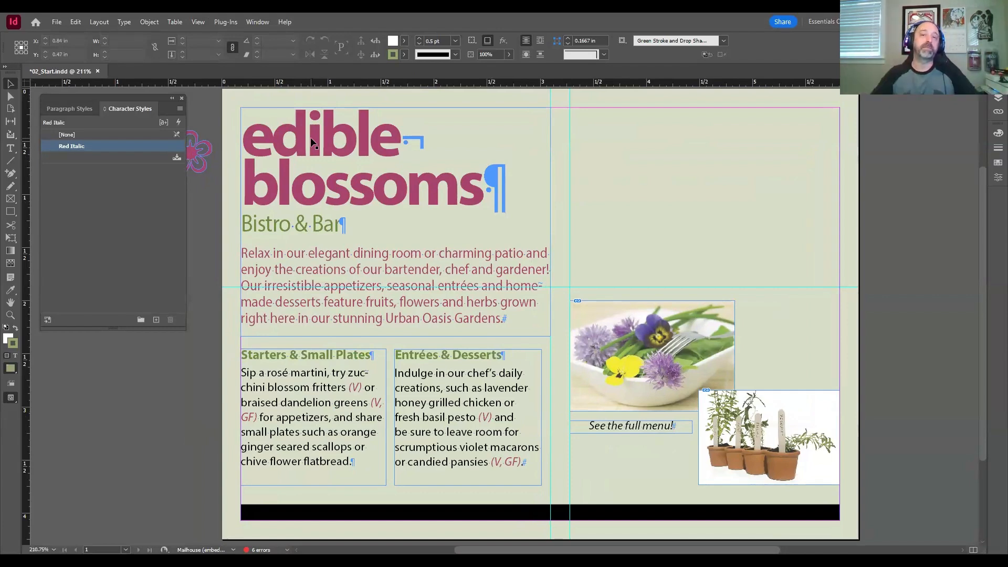
left_click_drag(552, 148, 463, 152)
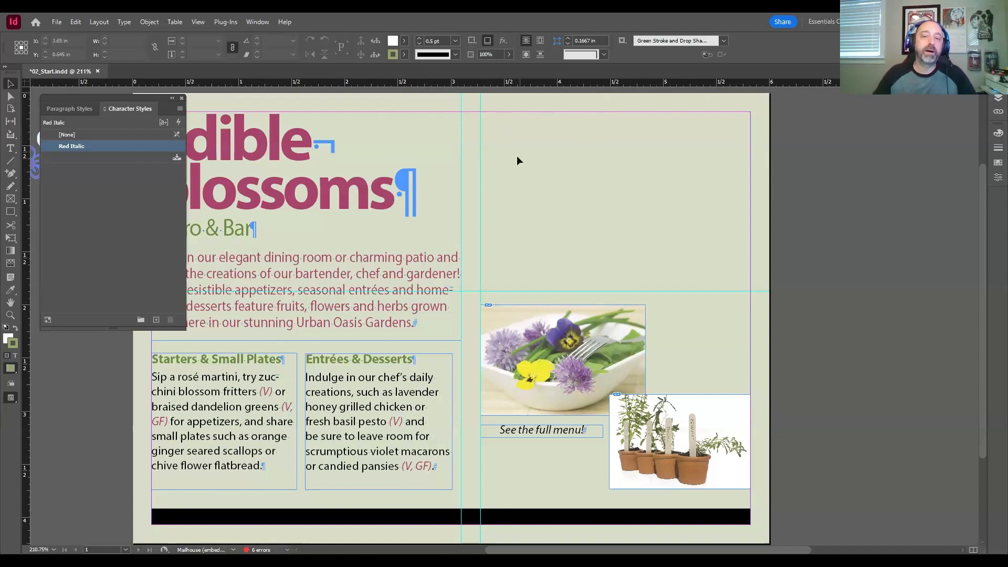
left_click(480, 134)
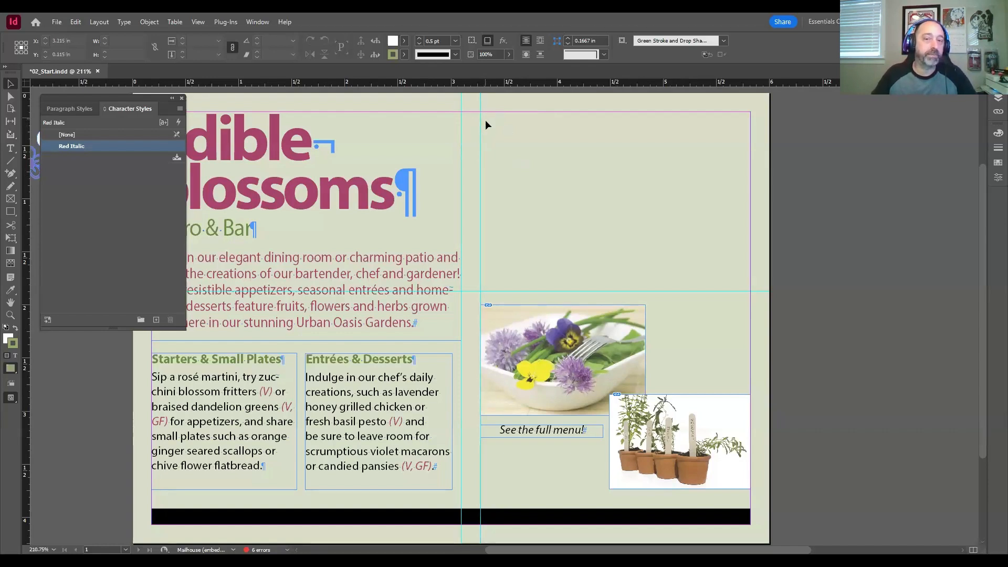
left_click(485, 119)
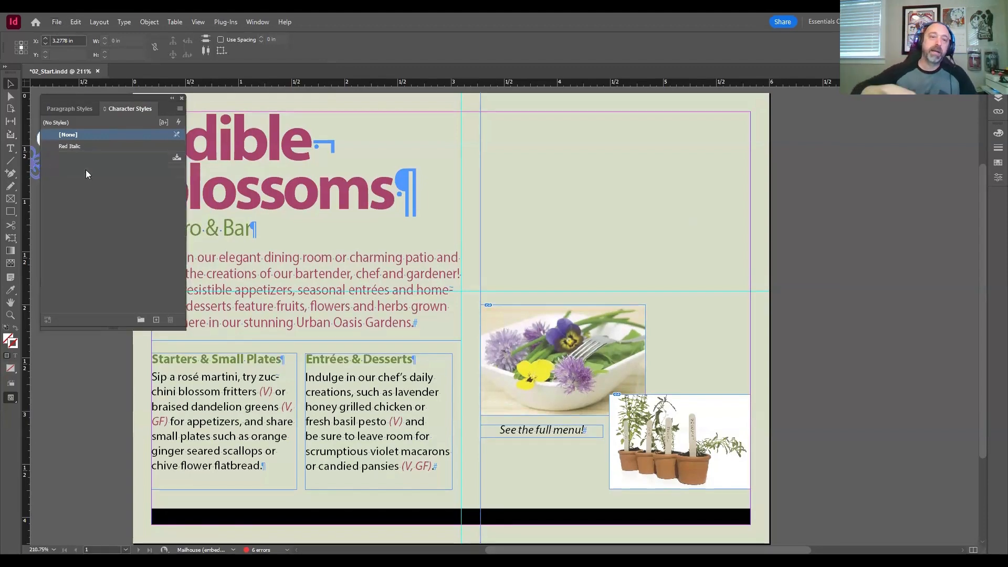
key("ctrl+d")
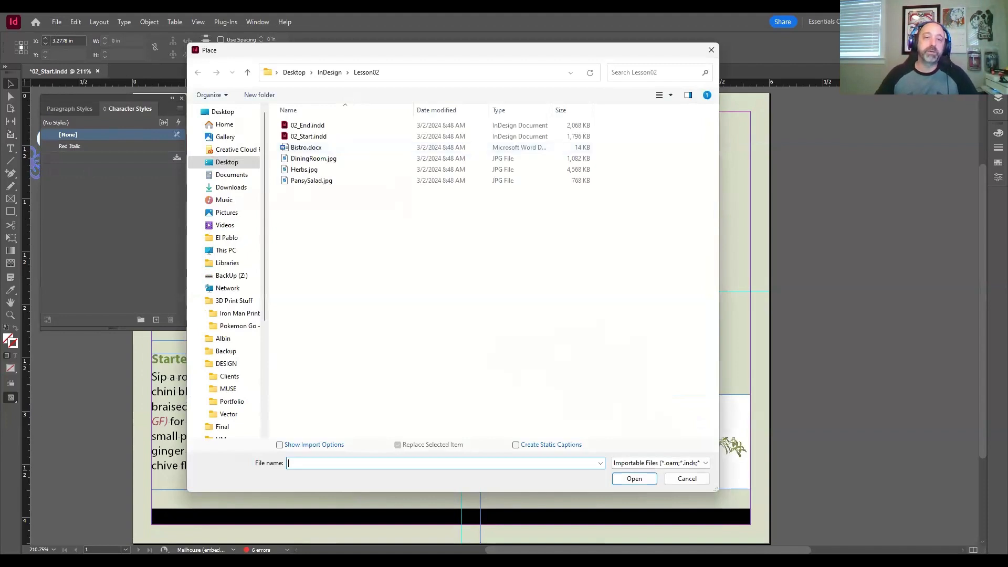
left_click_drag(378, 50, 379, 57)
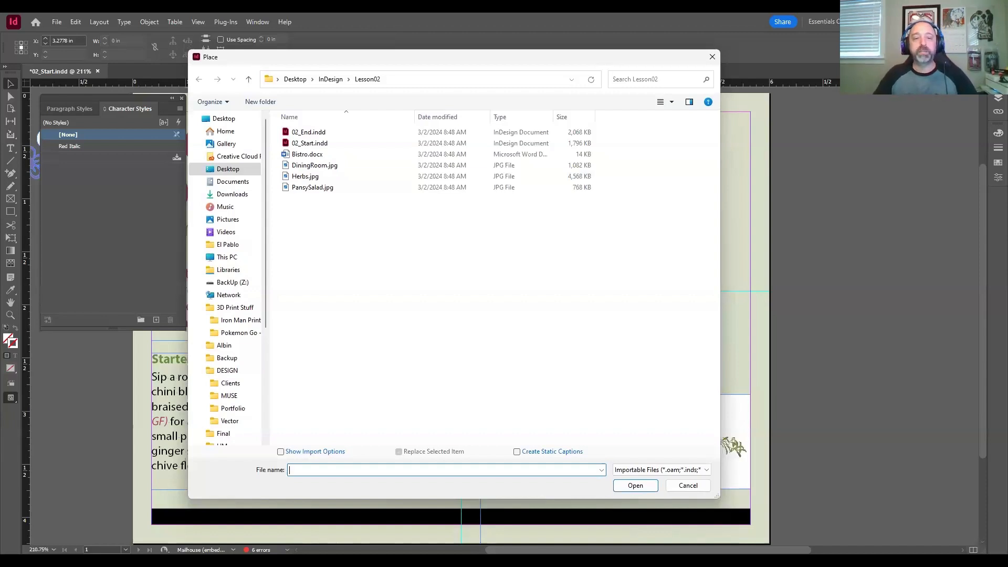
left_click(315, 165)
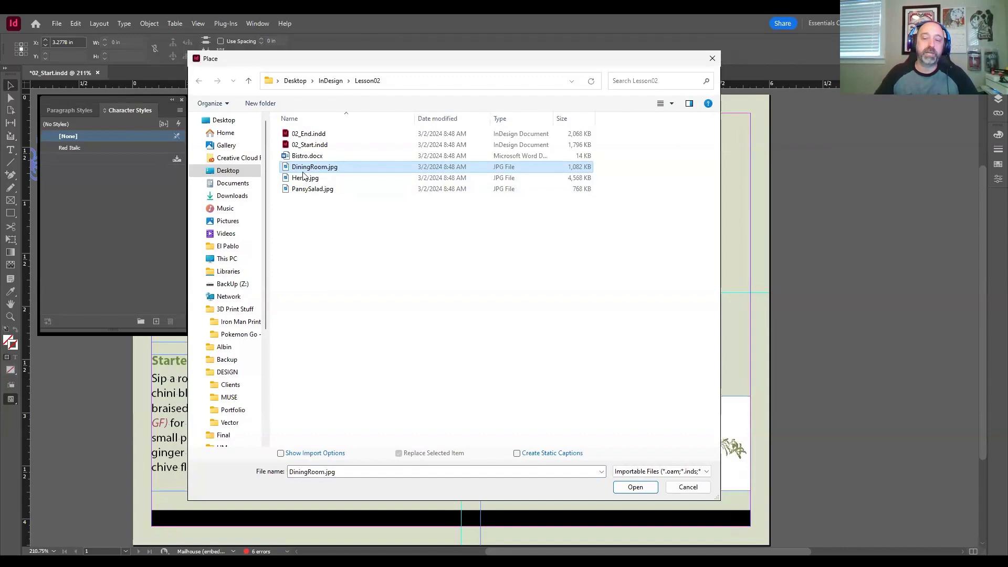
left_click(641, 484)
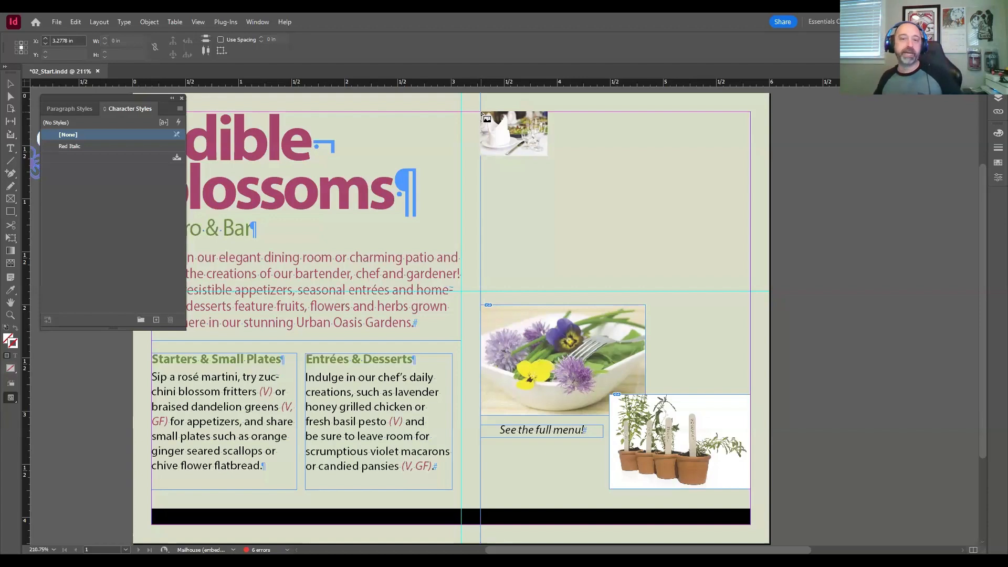
mouse_move(483, 115)
left_mouse_down()
mouse_move(530, 155)
mouse_move(614, 188)
mouse_move(685, 235)
mouse_move(677, 242)
mouse_move(751, 294)
left_mouse_up()
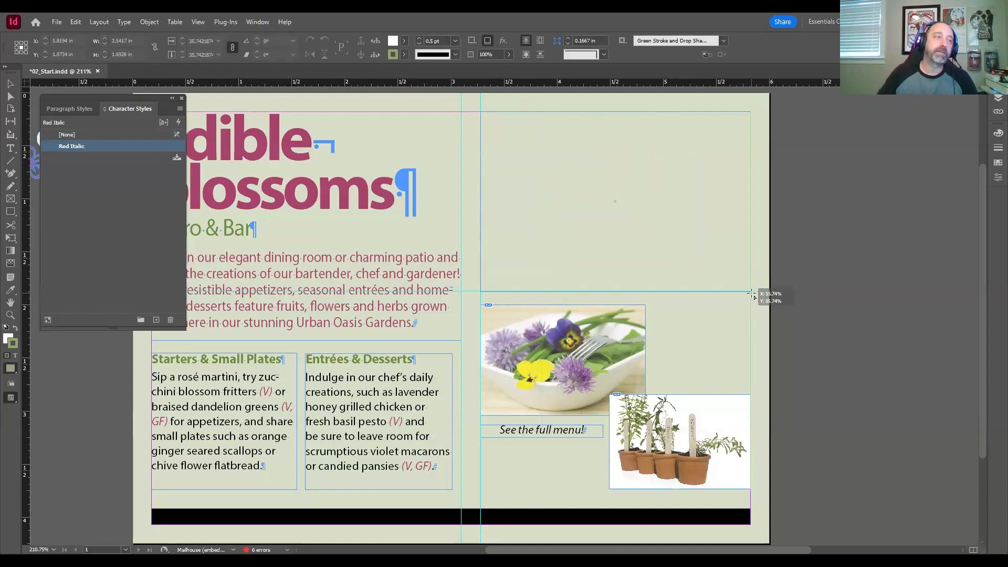
mouse_move(751, 294)
left_mouse_down()
mouse_move(755, 286)
mouse_move(526, 153)
mouse_move(751, 292)
left_mouse_up()
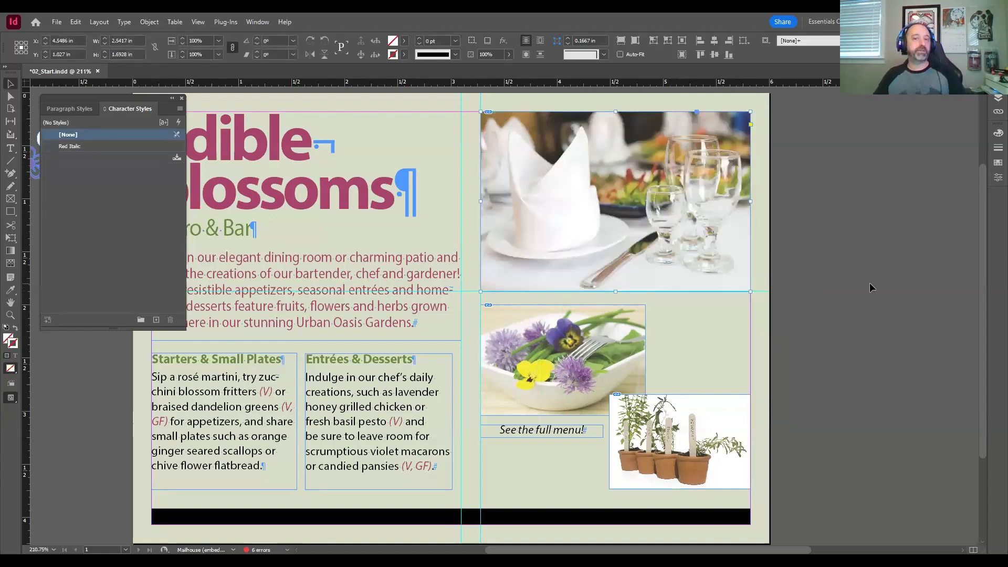
key("ctrl+z")
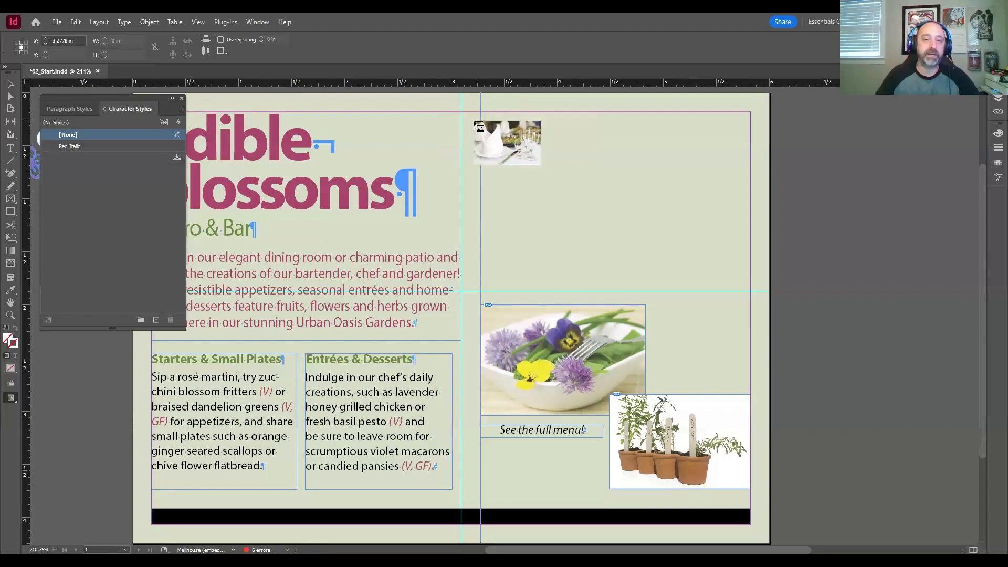
Step: Place the loaded dining room image above the salad photo, about 2.54 by 1.69 in, fitted between the guides and page margins, and deselect it
left_click_drag(484, 118, 751, 289)
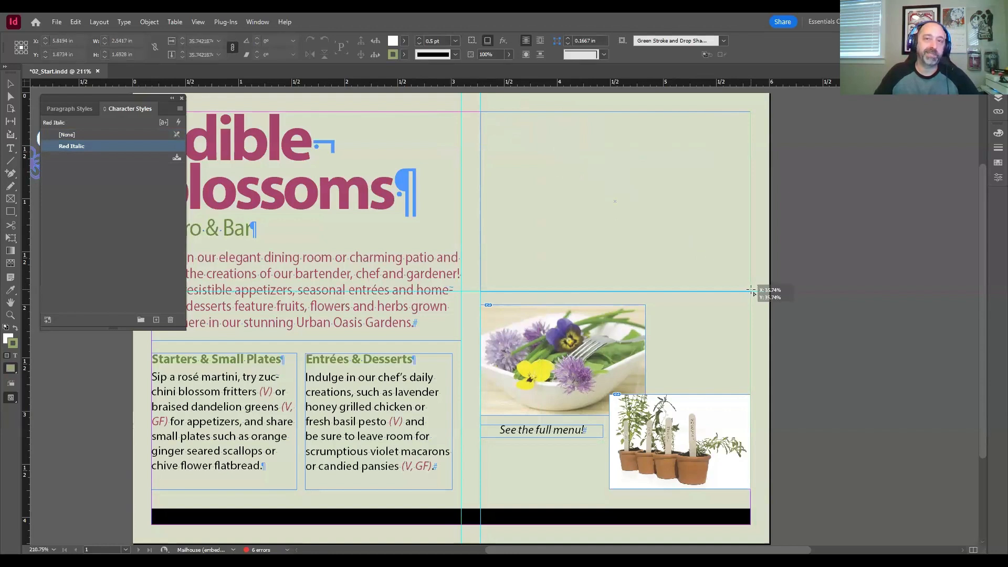
left_click_drag(751, 290, 751, 290)
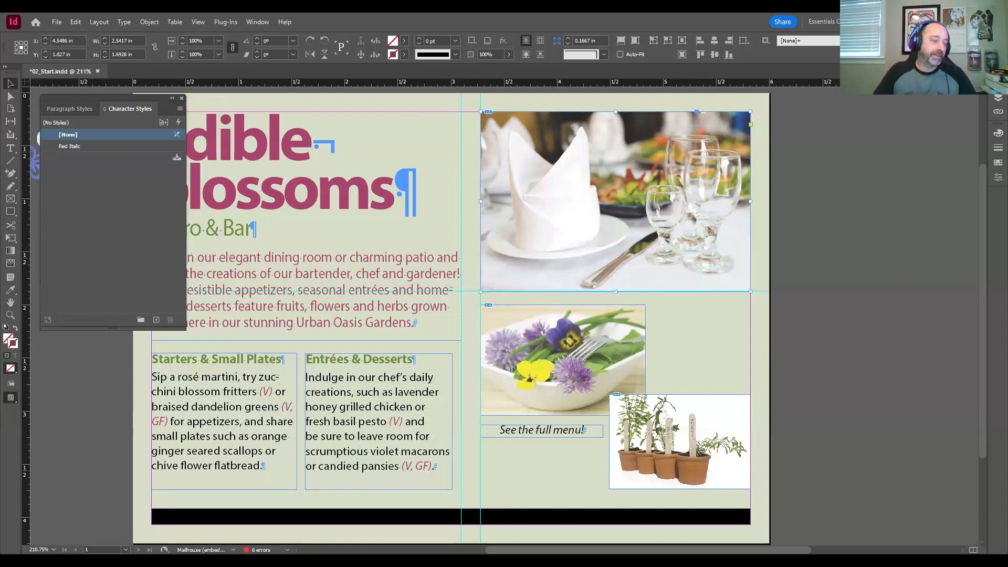
left_click(794, 278)
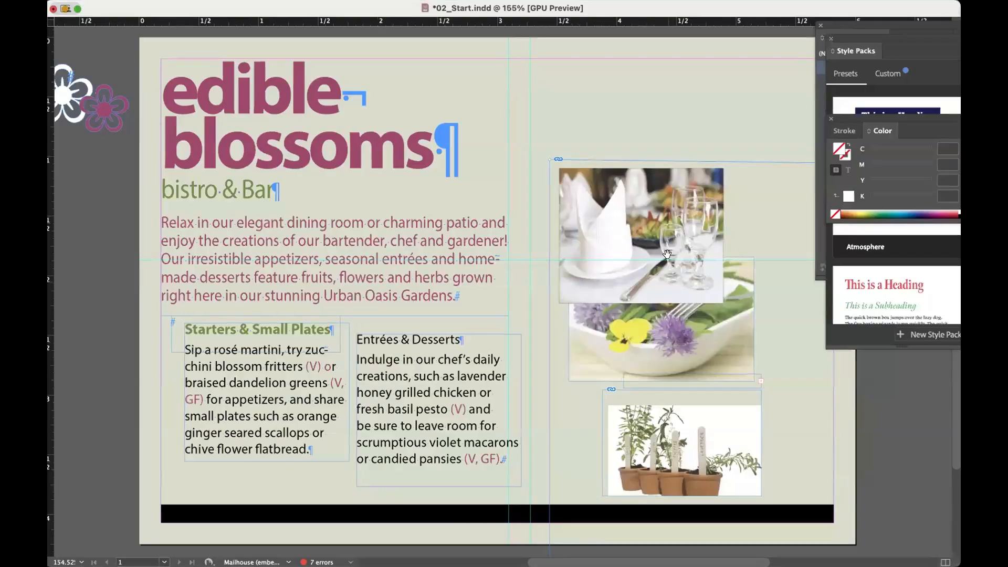
mouse_move(674, 247)
left_mouse_down()
mouse_move(661, 241)
mouse_move(735, 231)
mouse_move(722, 222)
mouse_move(701, 294)
mouse_move(701, 250)
mouse_move(677, 204)
mouse_move(675, 168)
mouse_move(679, 232)
mouse_move(662, 245)
left_mouse_up()
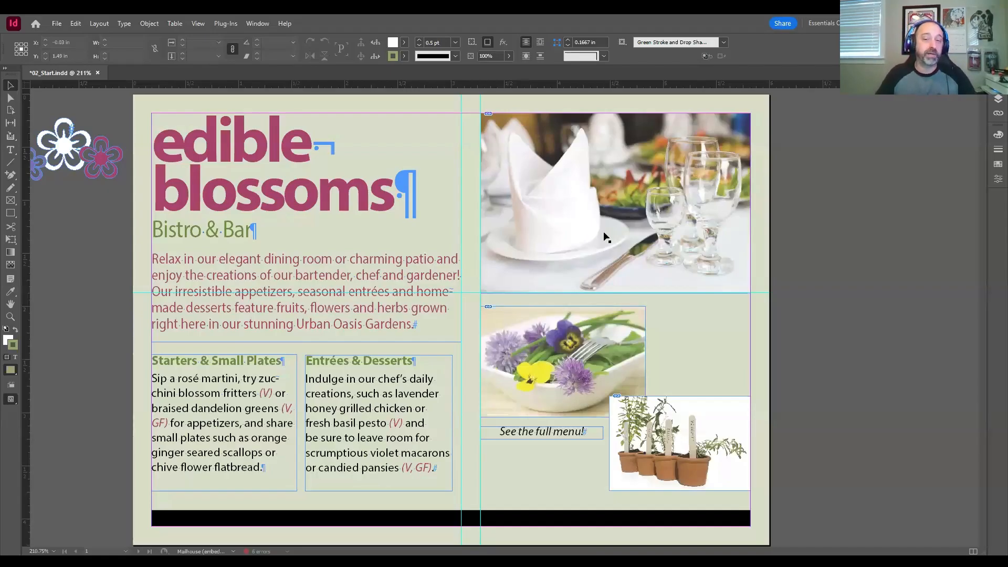
left_click(848, 288)
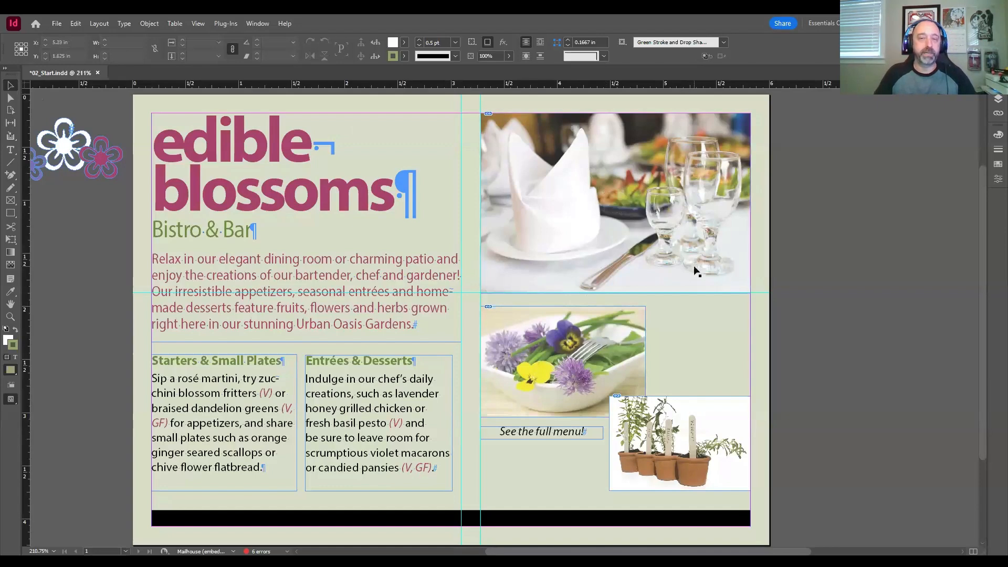
Step: Hide the guides and show the document grid to inspect the placed dining room image
key("z")
left_click_drag(749, 302, 475, 121)
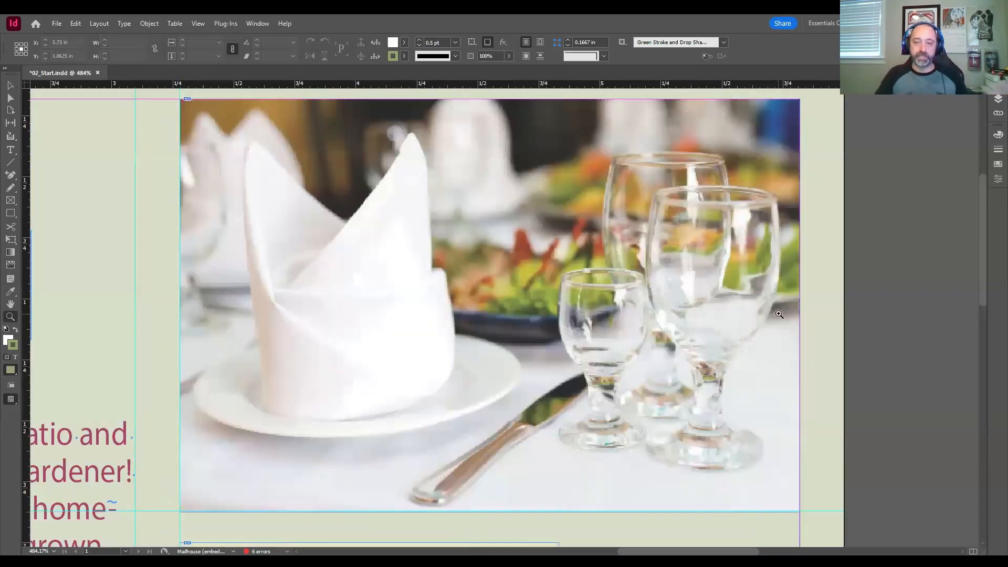
key("v")
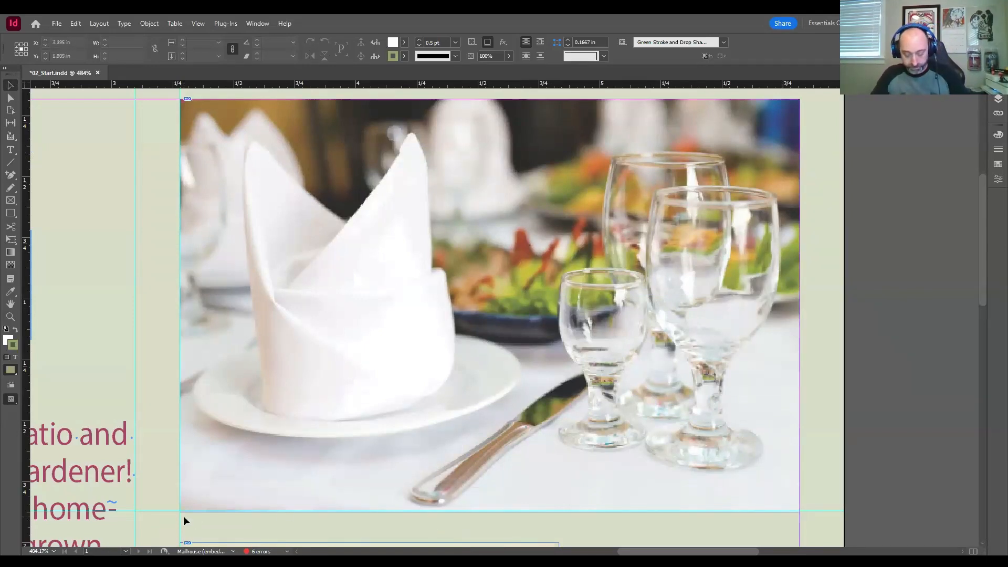
key("ctrl+;")
key("ctrl+'")
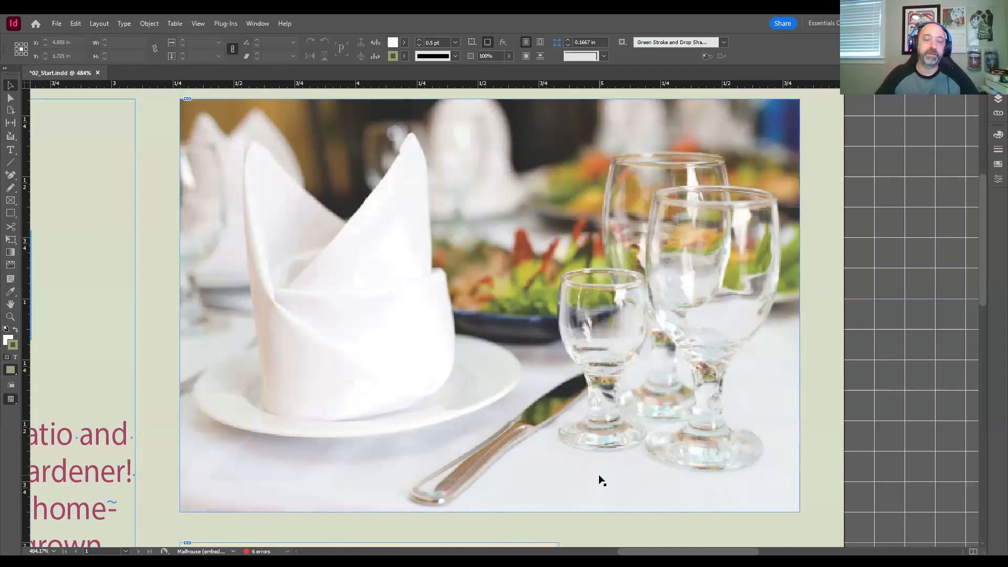
Step: Crop the dining room image frame from below to about 1.2 in tall and refit the frame to the full image
left_click(470, 488)
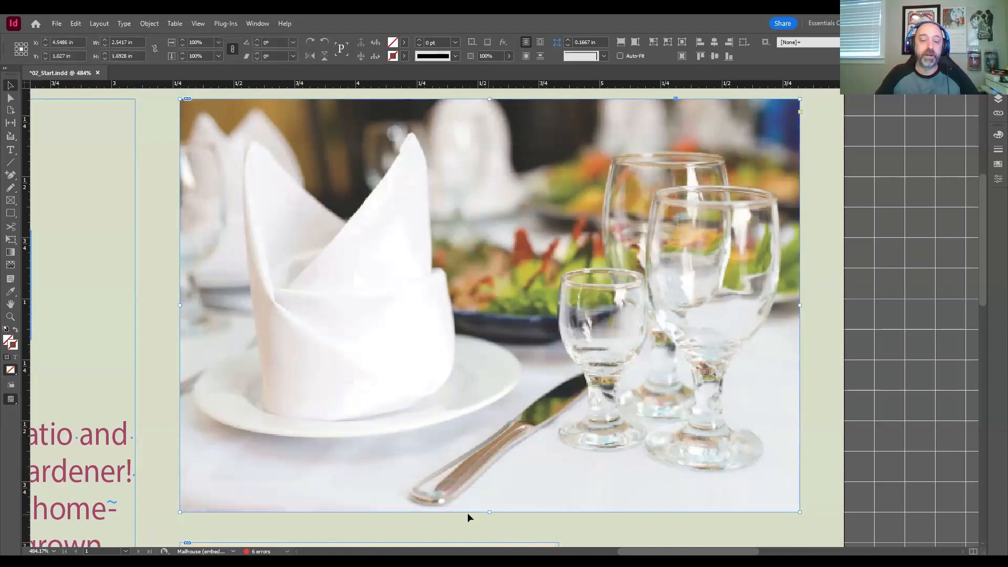
left_click_drag(489, 513, 489, 274)
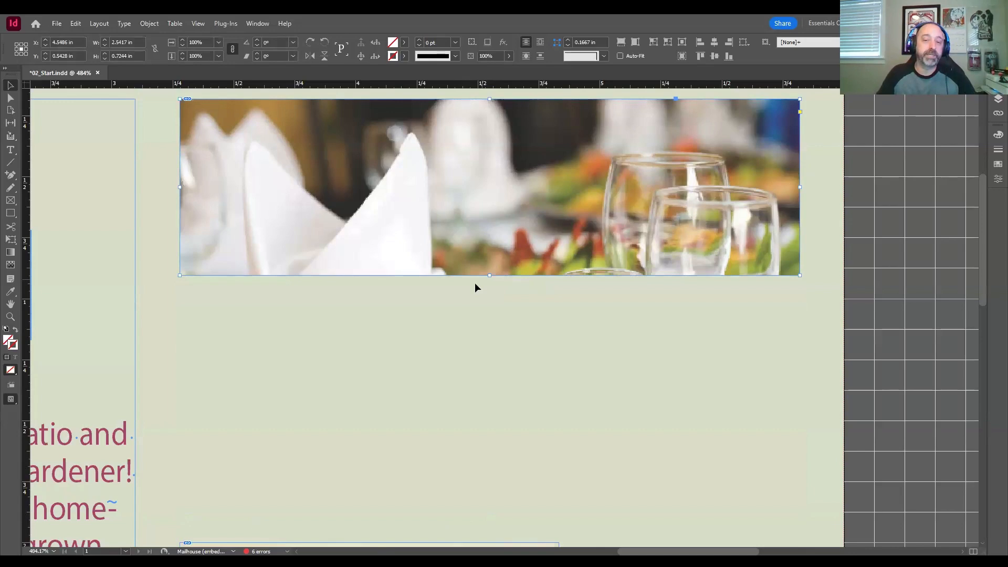
left_click_drag(489, 275, 494, 416)
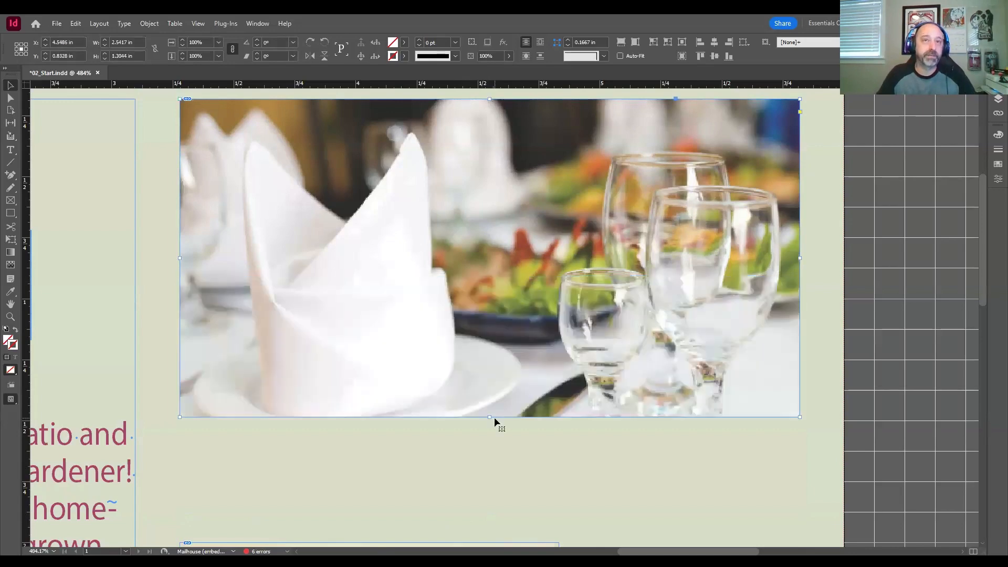
double_click(490, 417)
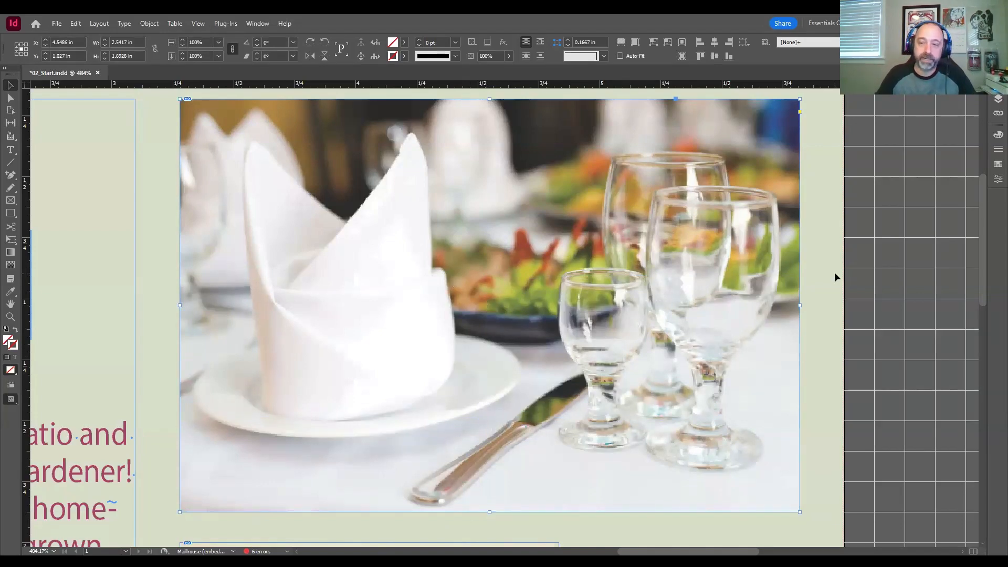
Step: Shift the dining room image up and left inside its frame, return it to its original position, and reselect the frame
left_click(810, 274)
left_click(494, 300)
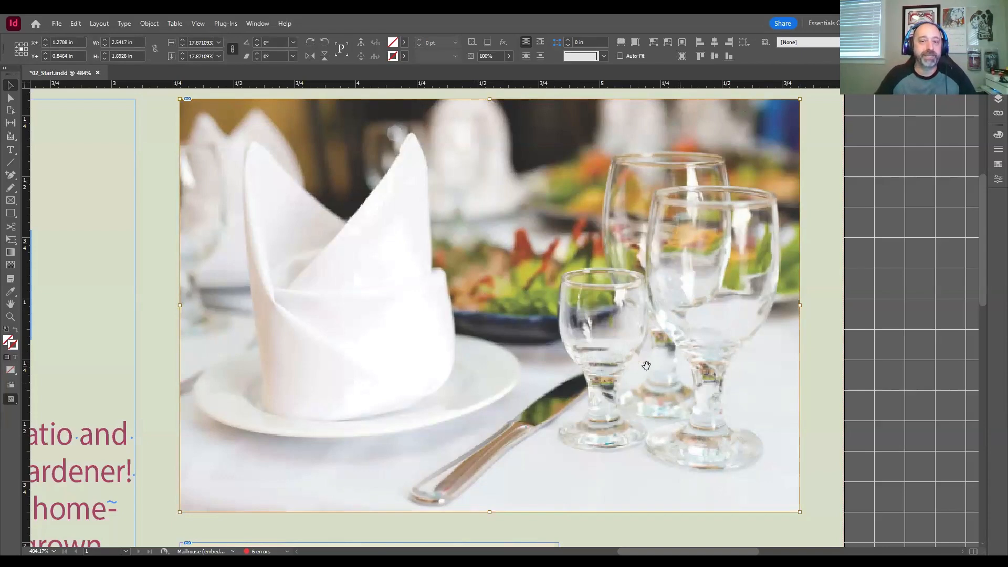
left_click_drag(653, 371, 452, 275)
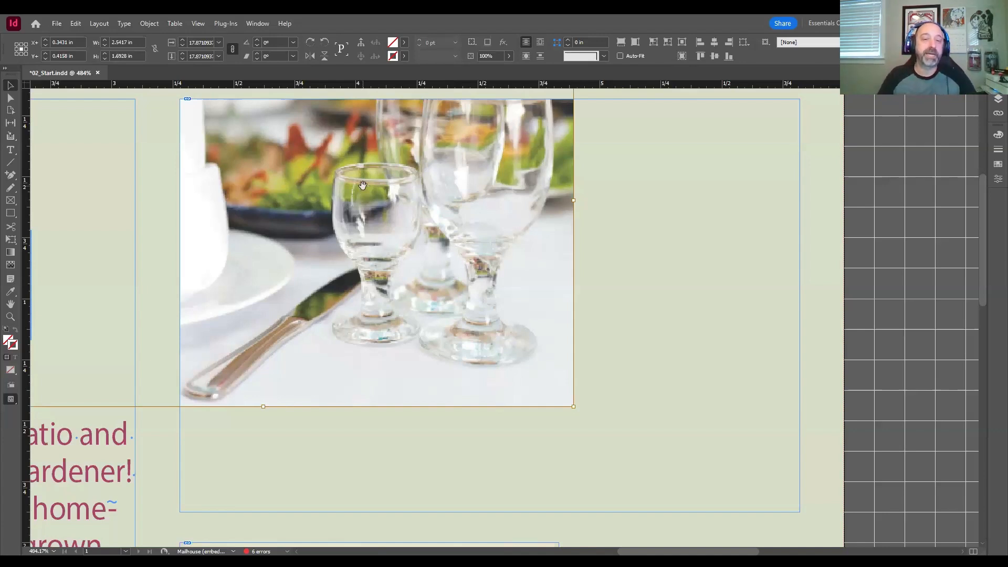
left_click_drag(383, 190, 639, 260)
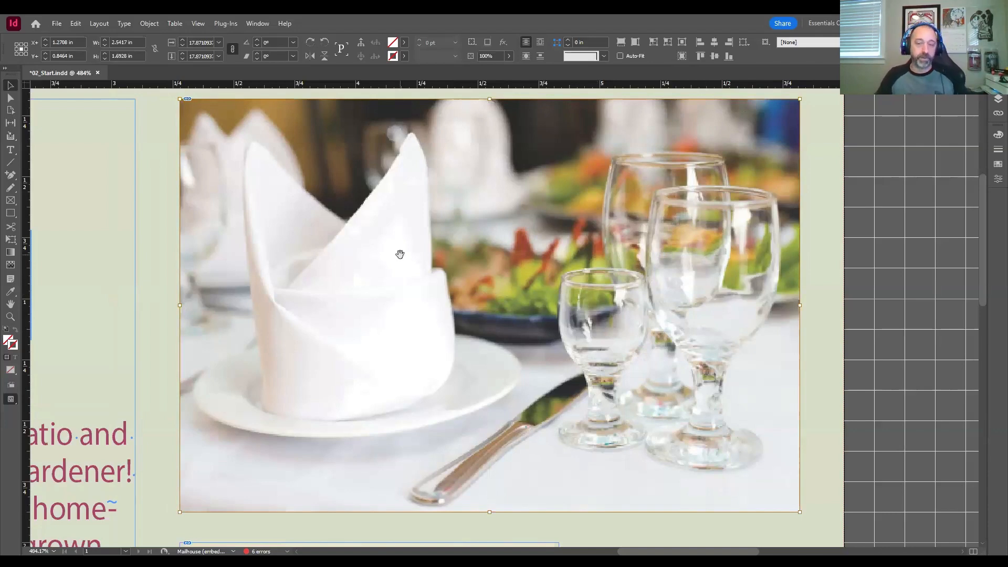
key("Escape")
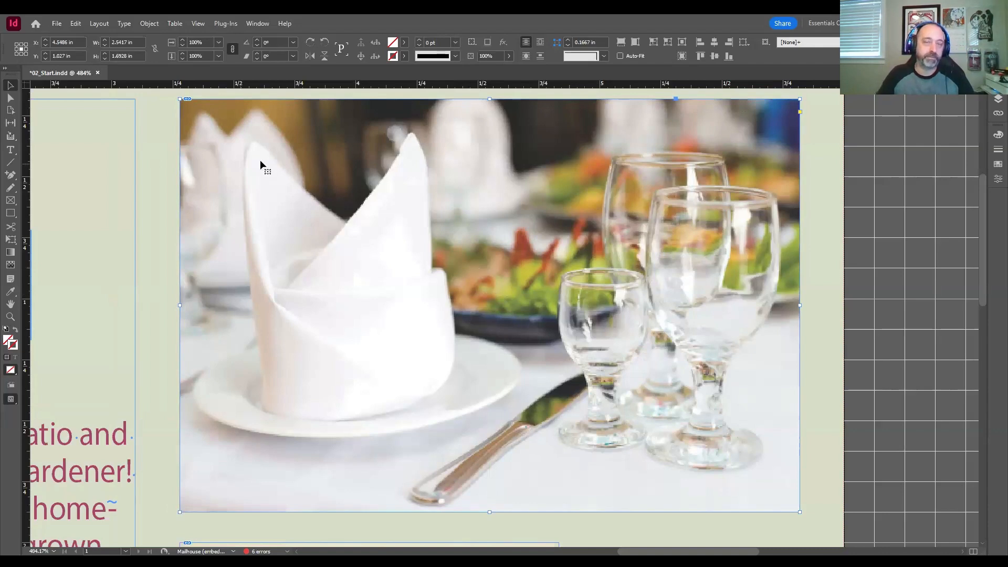
Step: Move the dining room frame and image together about 0.08 in to the left and undo the move
mouse_move(241, 166)
left_mouse_down()
mouse_move(335, 186)
mouse_move(375, 177)
mouse_move(251, 154)
left_mouse_up()
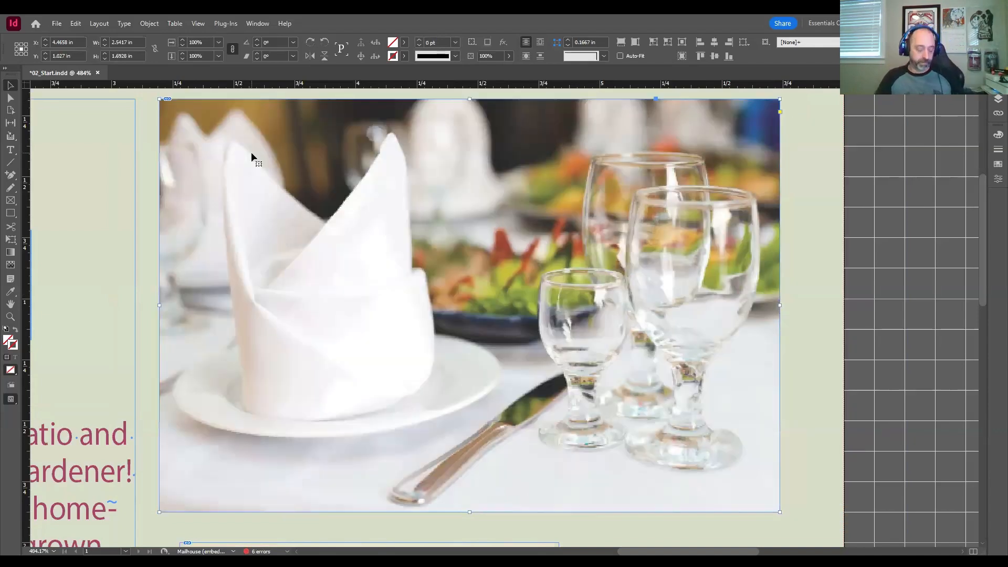
key("ctrl+z")
key("ctrl+z")
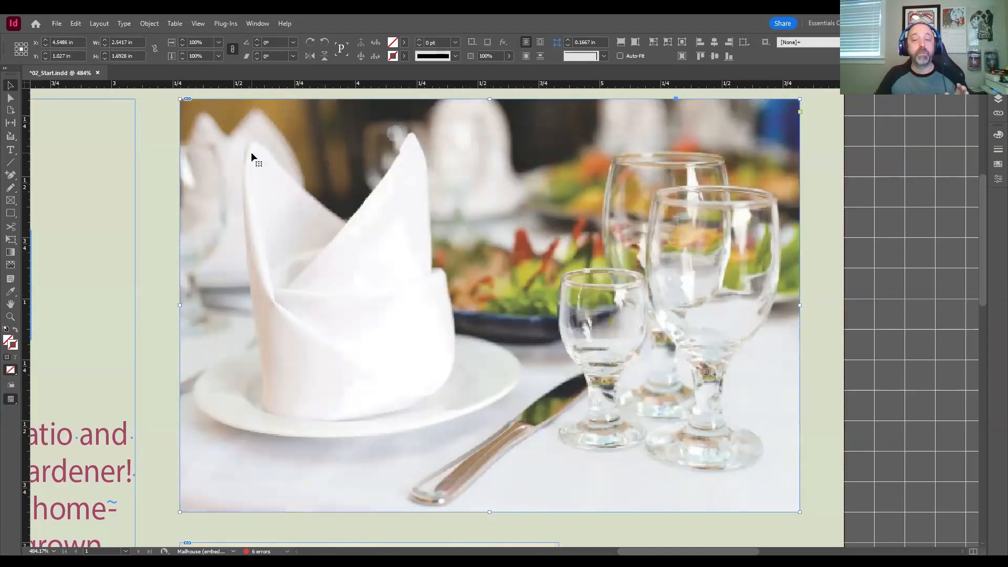
Step: Show the guides again and bring the whole postcard into view at 150% with nothing selected
key("ctrl+semicolon")
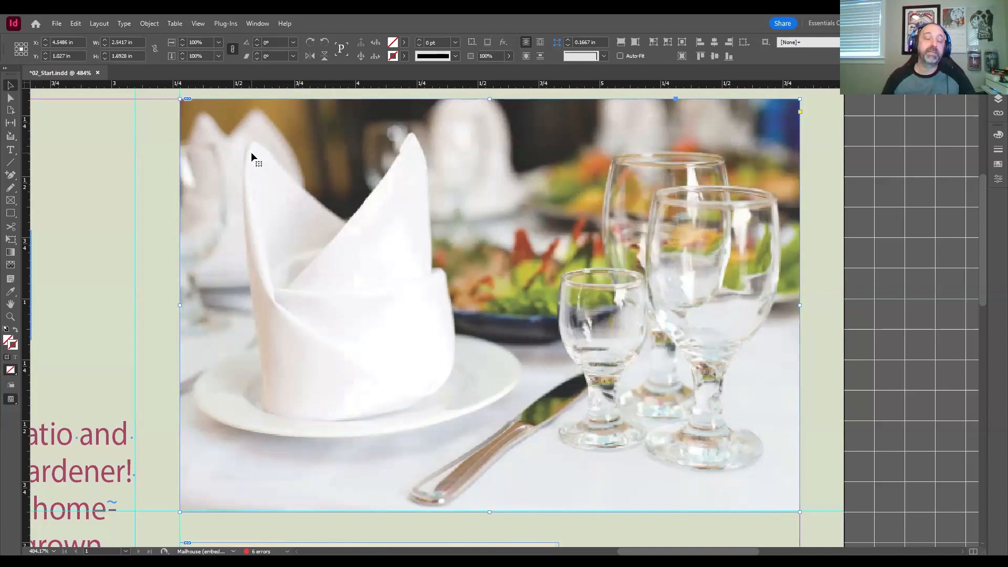
key("ctrl+minus")
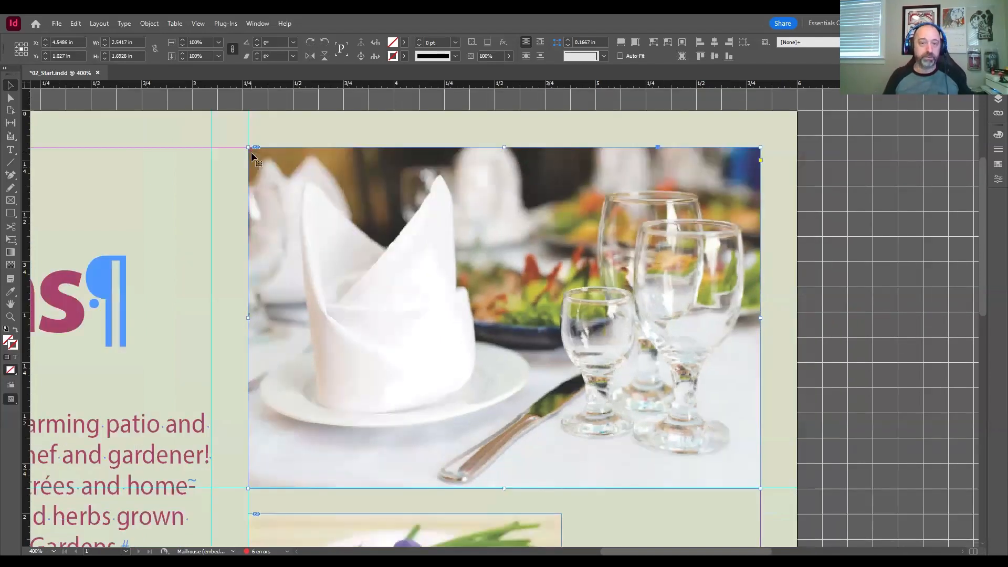
key("ctrl+minus")
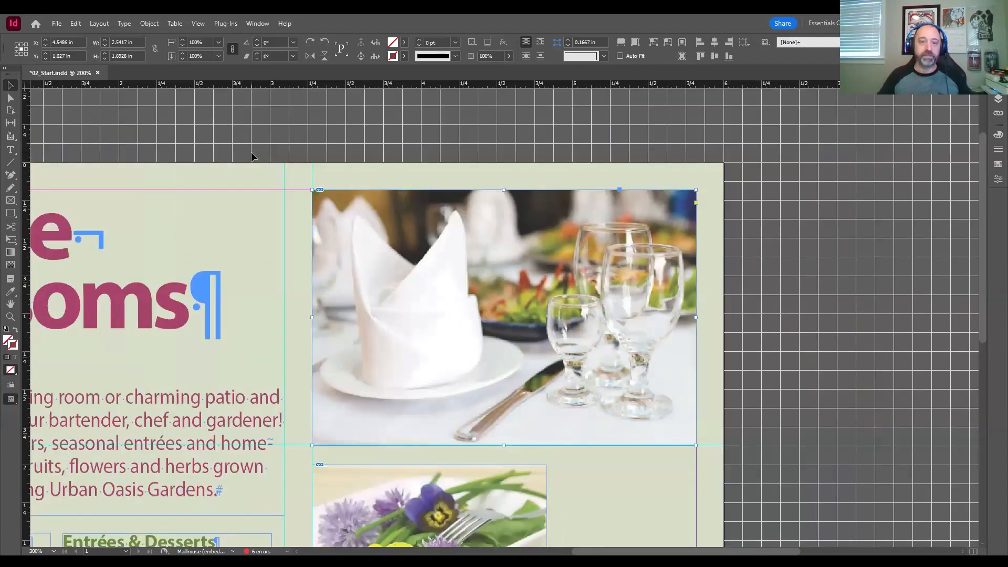
key("ctrl+minus")
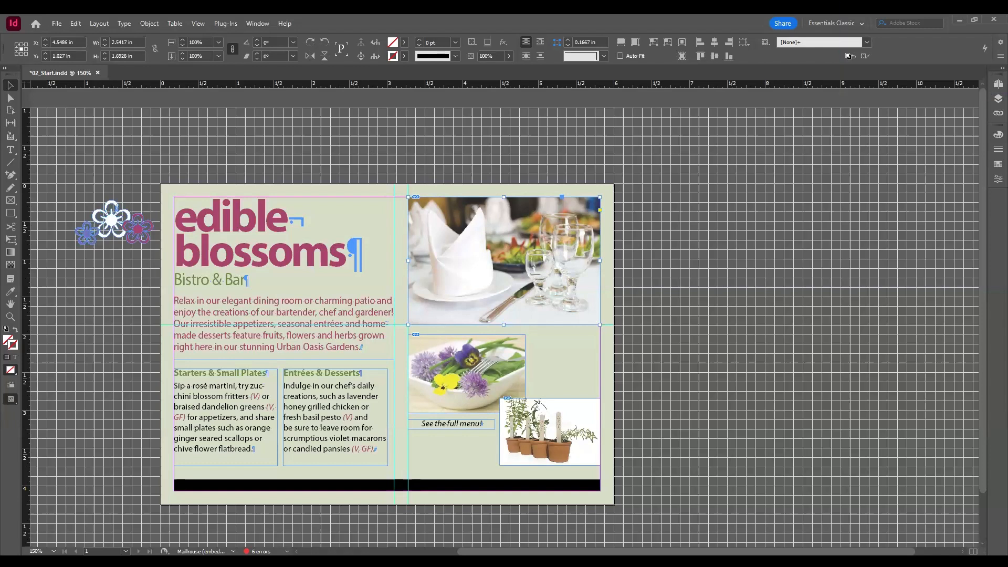
left_click(497, 96)
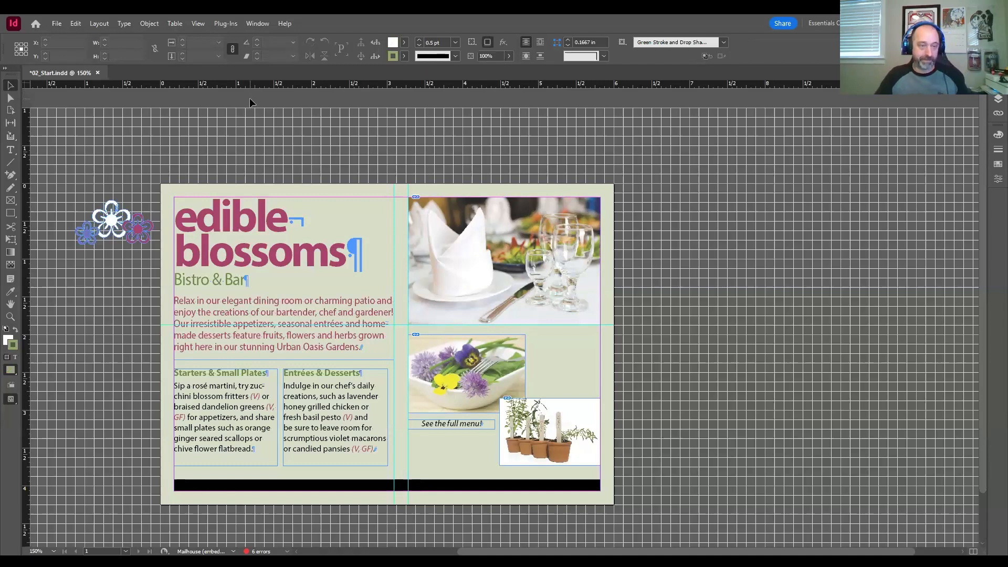
Step: Hide all workspace panels and show them again
key("Tab")
key("Tab")
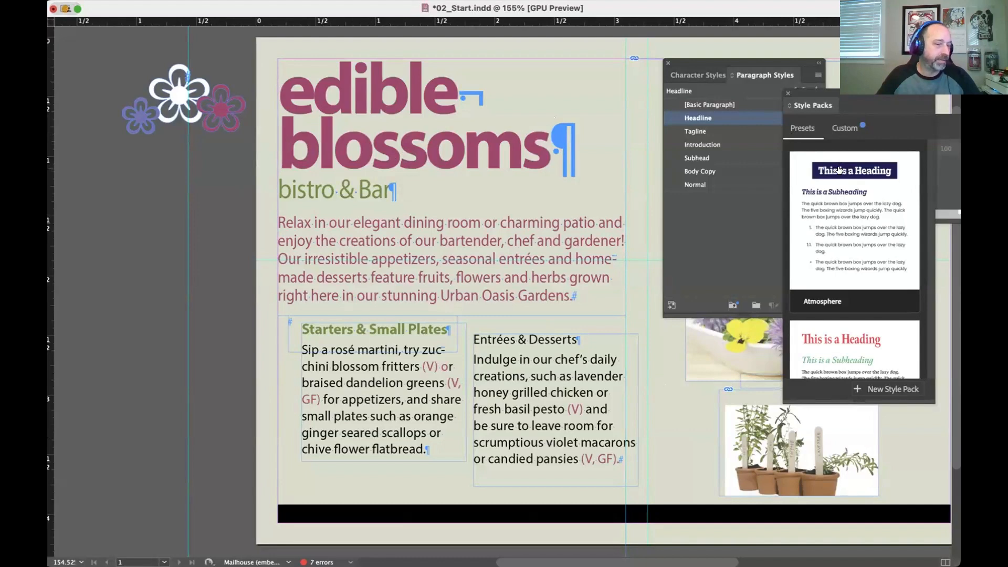
key("Tab")
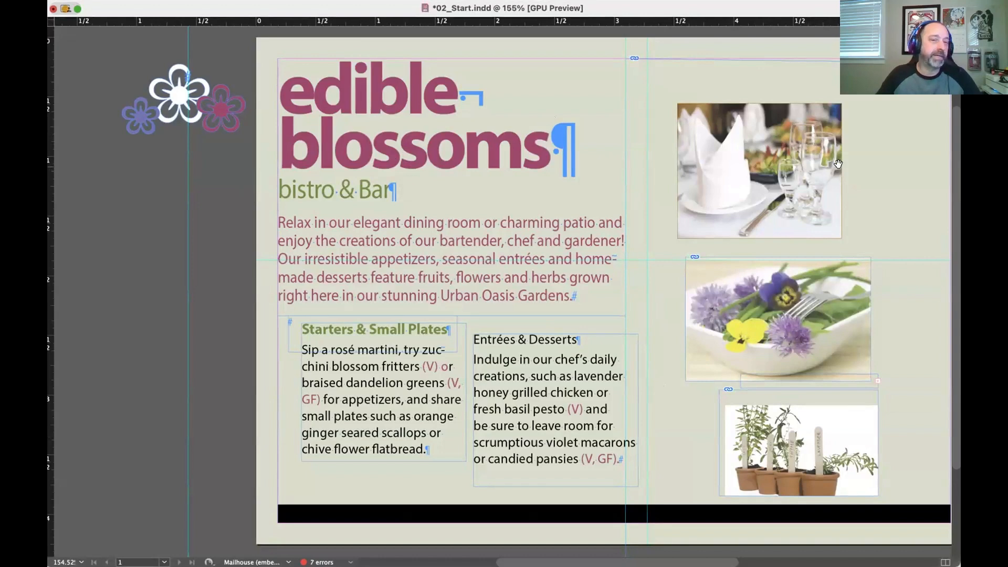
key("Tab")
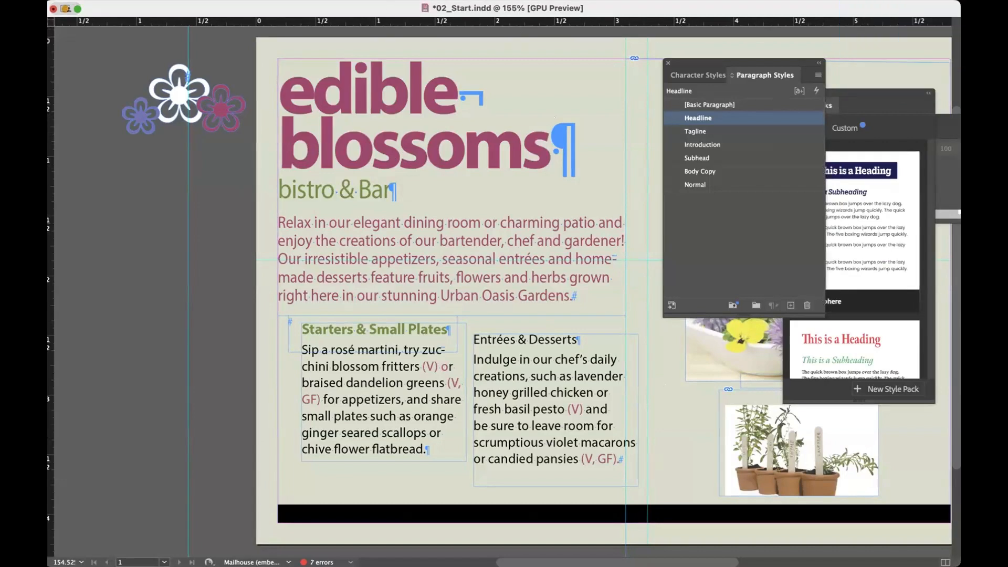
Step: Turn the Tools panel off and back on in the shared Mac view of 02_Start.indd, and return to the local postcard
left_click(382, 1)
mouse_move(404, 10)
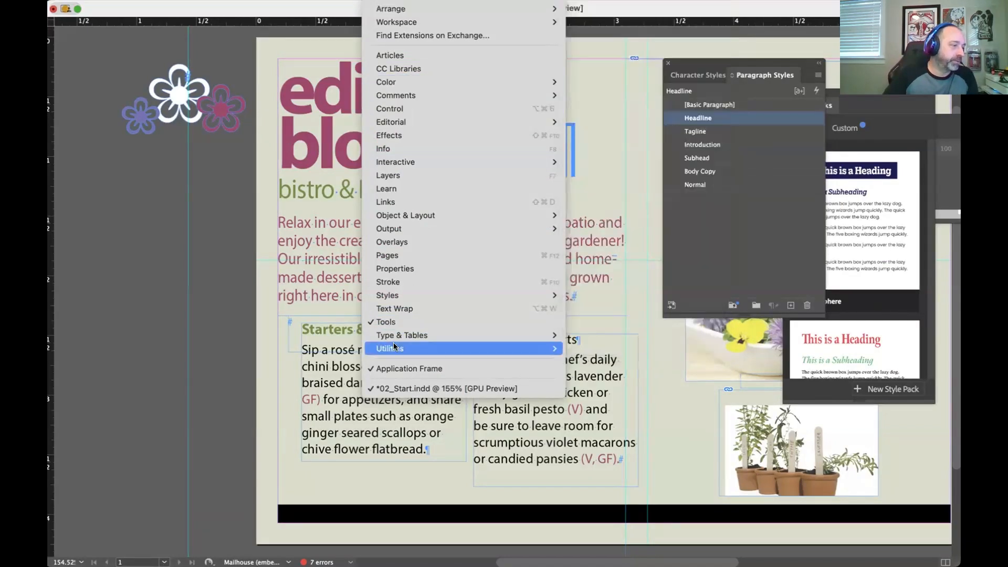
left_click(399, 322)
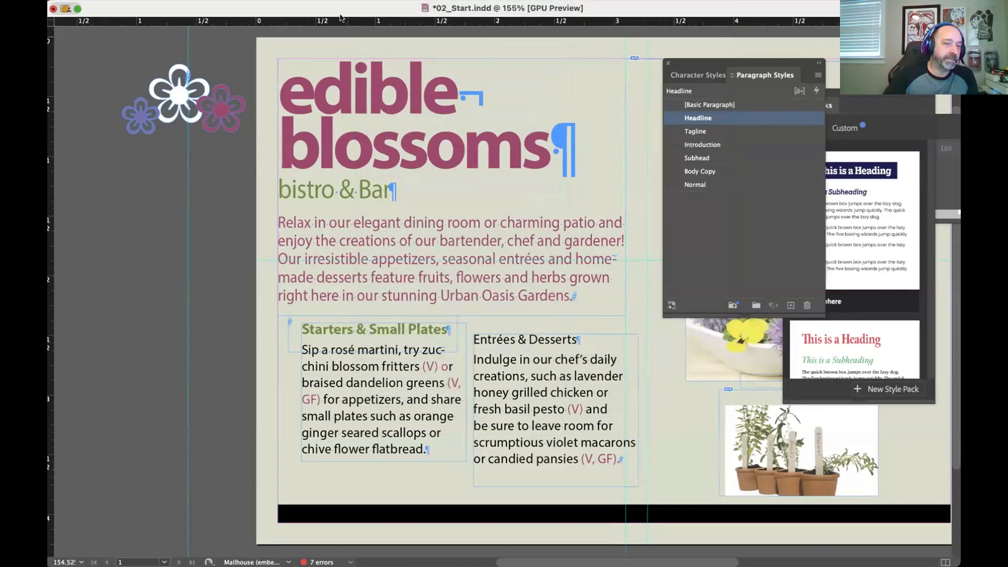
left_click(374, 3)
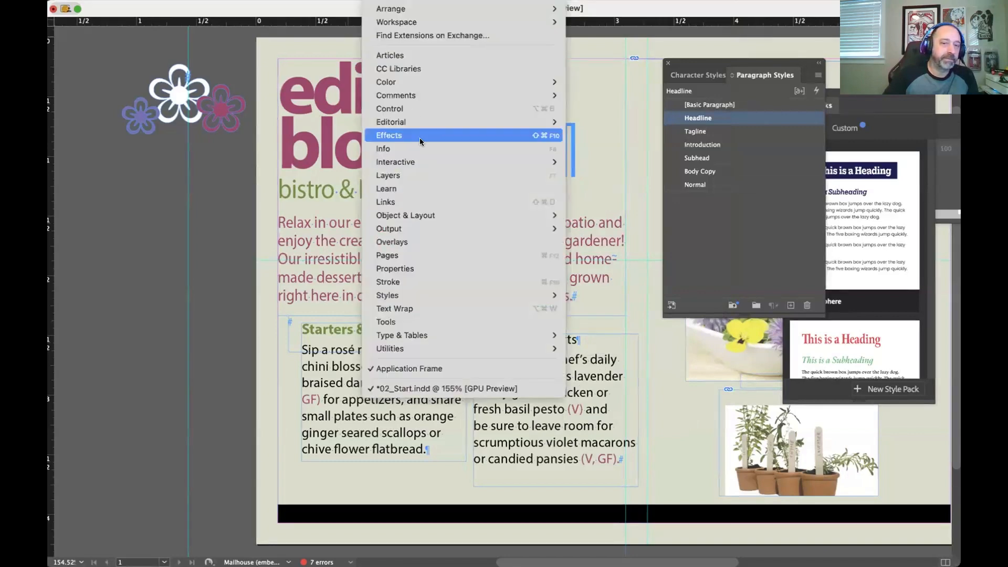
left_click(426, 325)
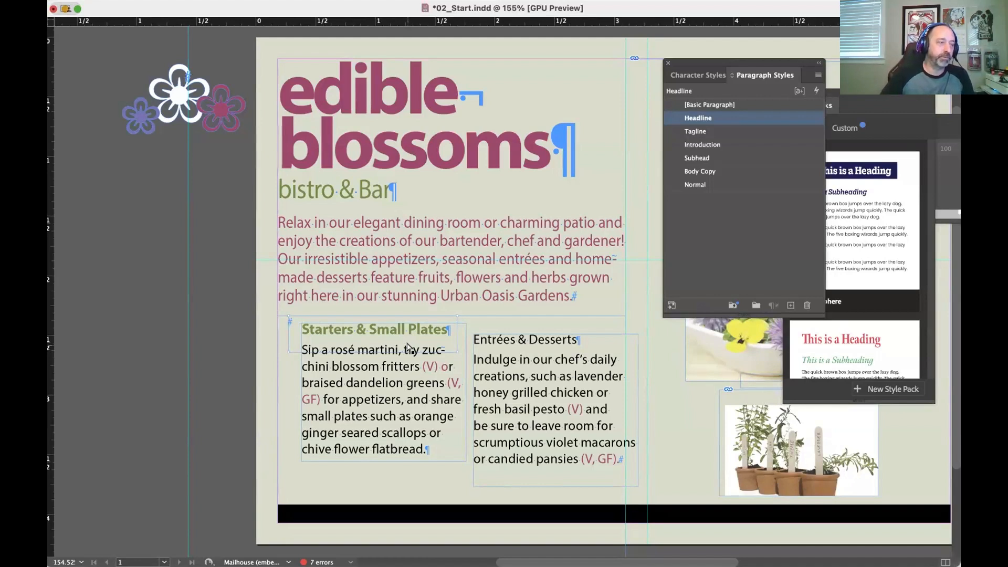
scroll(409, 348, "down", 1)
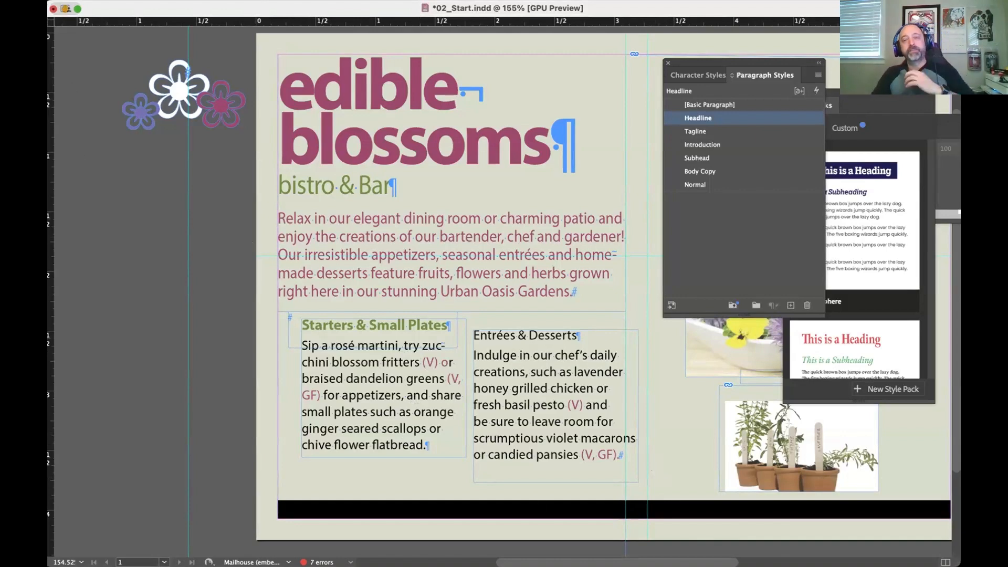
left_click(762, 548)
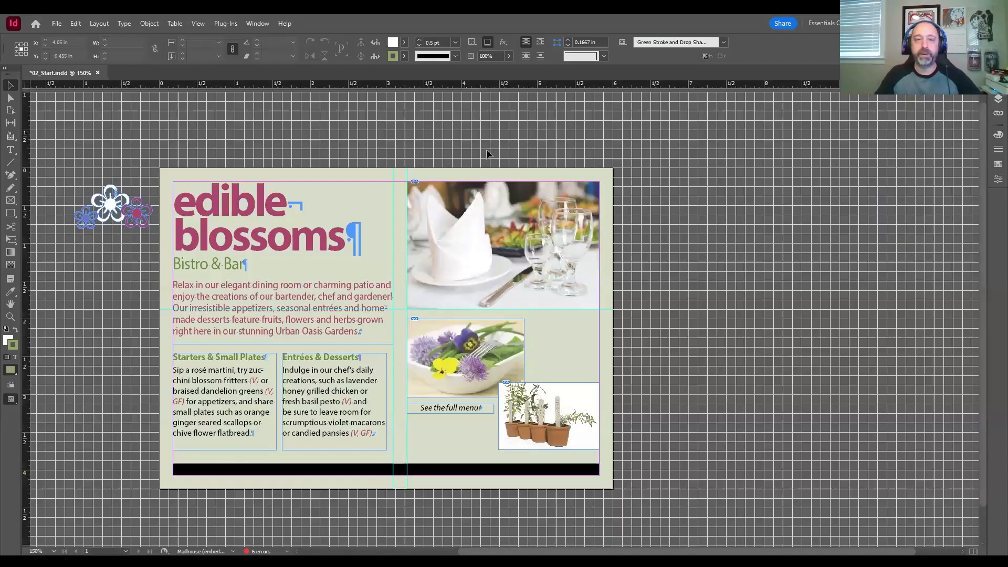
Step: Close the 02_Start.indd document without saving its changes
left_click_drag(458, 134, 519, 133)
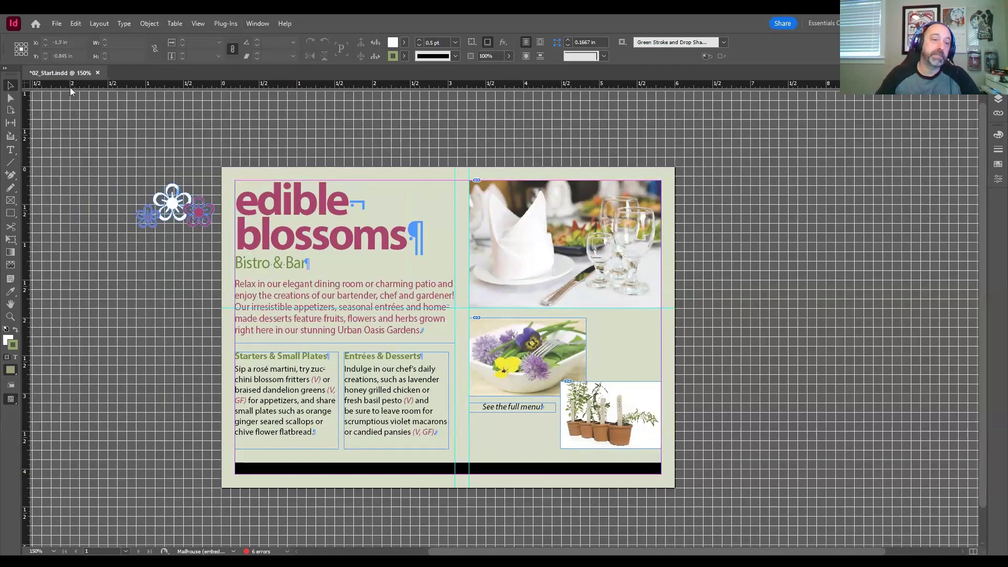
left_click(97, 73)
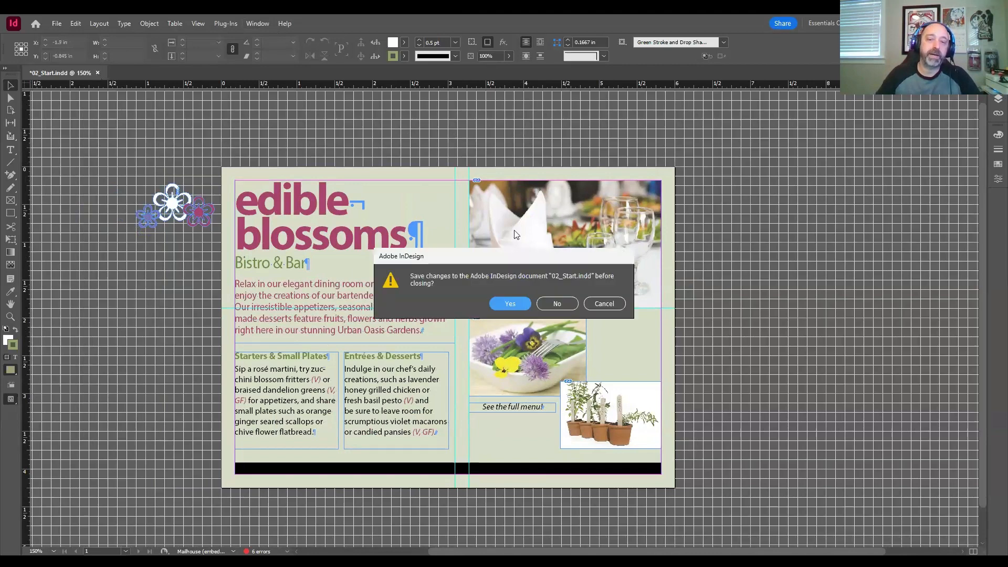
left_click(554, 304)
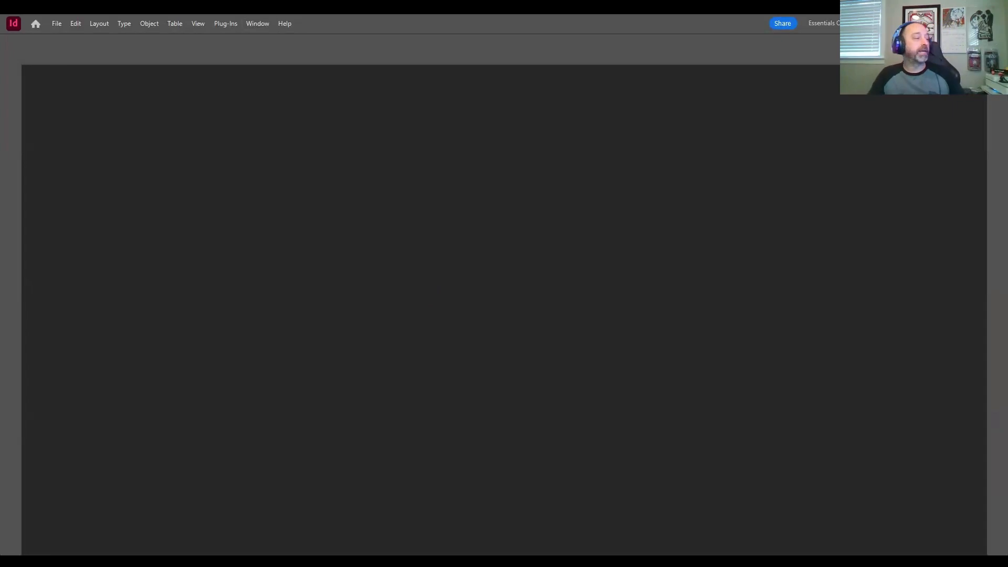
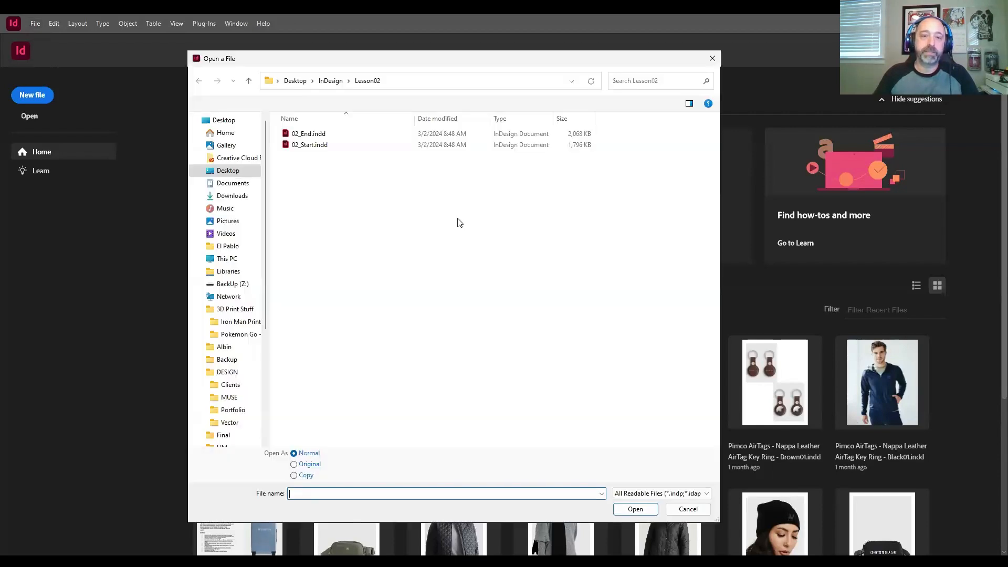
Step: Browse to the Lesson03 folder to view its files, and leave without opening any of them
left_click(328, 82)
double_click(333, 152)
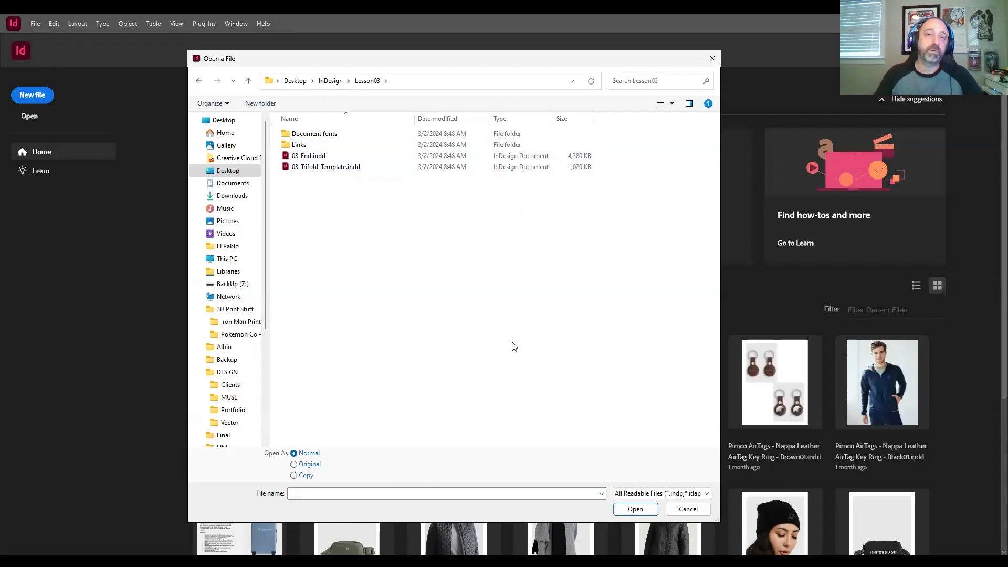
left_click(677, 510)
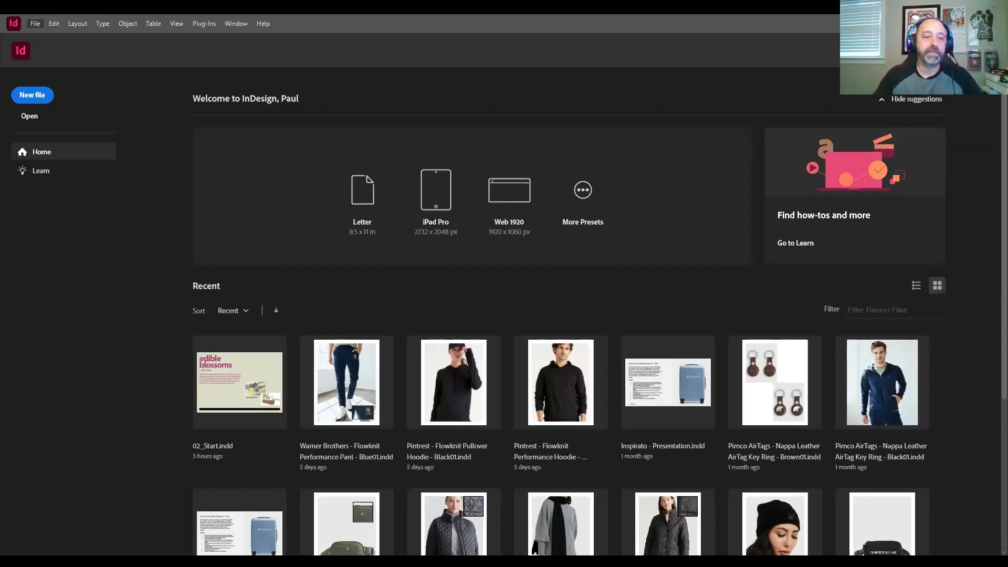
mouse_move(94, 290)
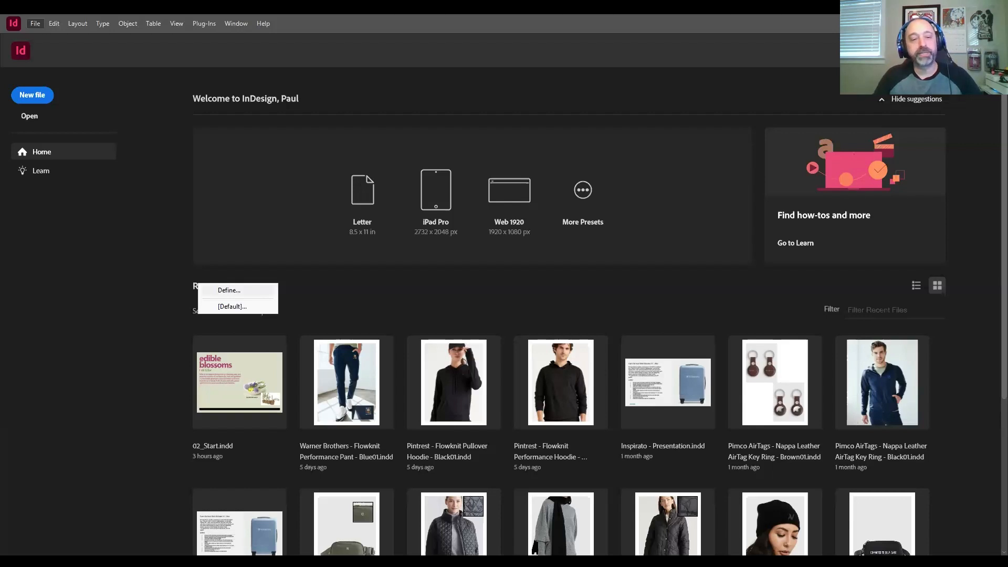
left_click(228, 290)
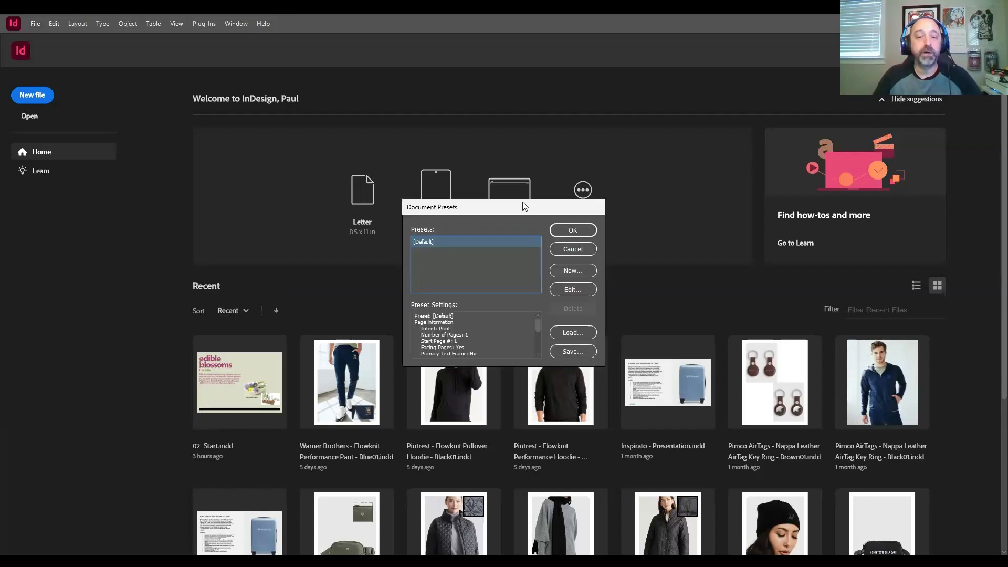
left_click_drag(522, 207, 460, 189)
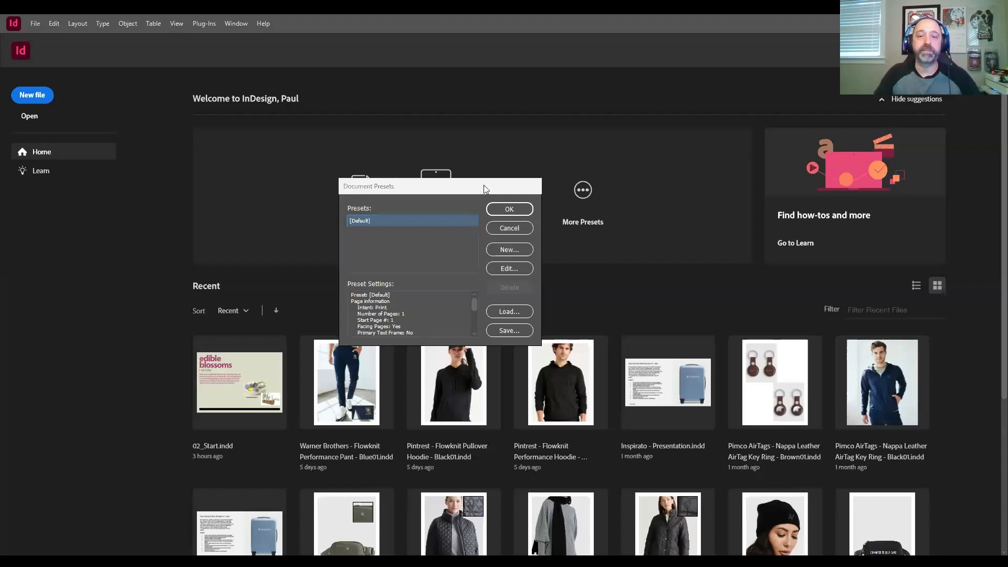
left_click(515, 252)
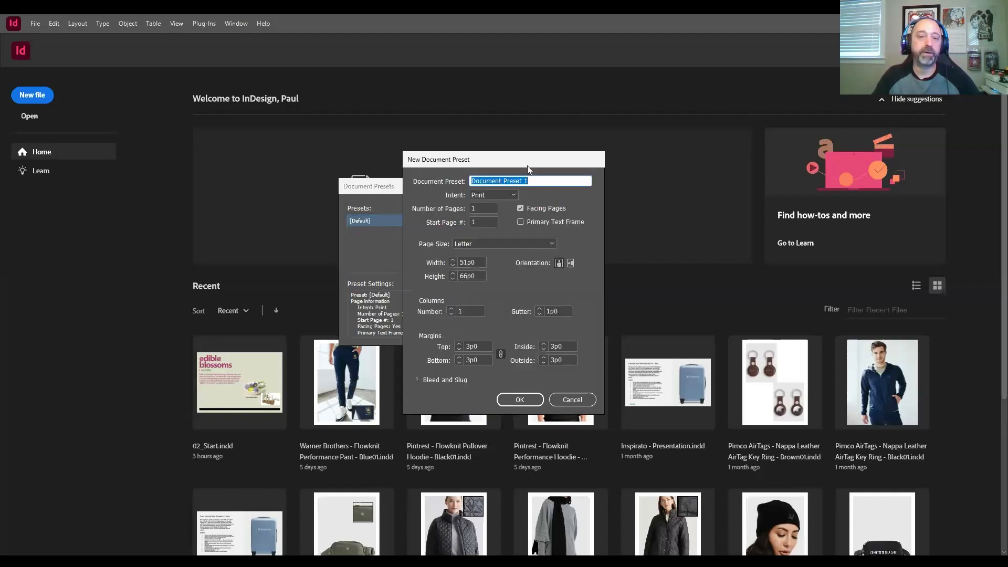
left_click_drag(526, 165, 514, 135)
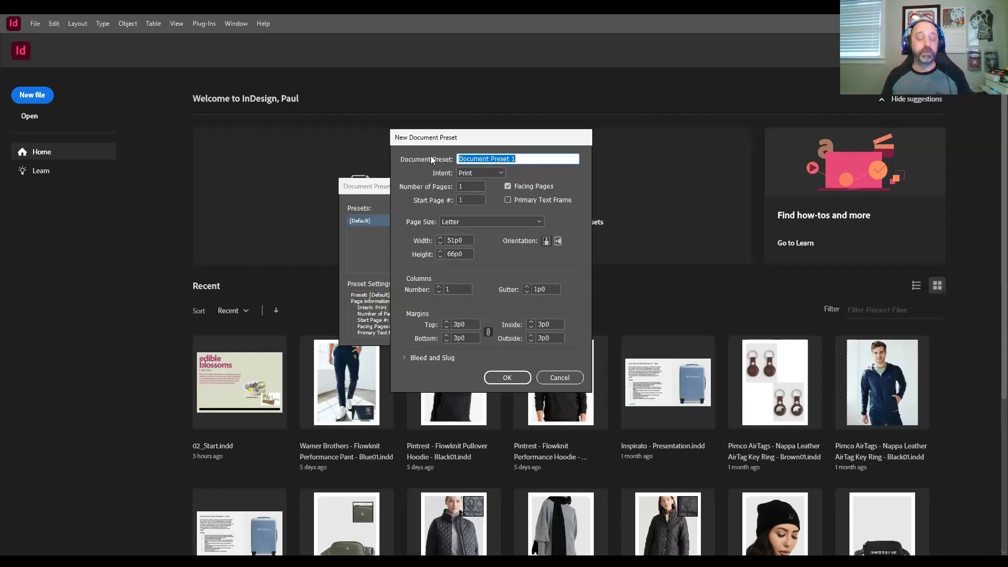
type("News")
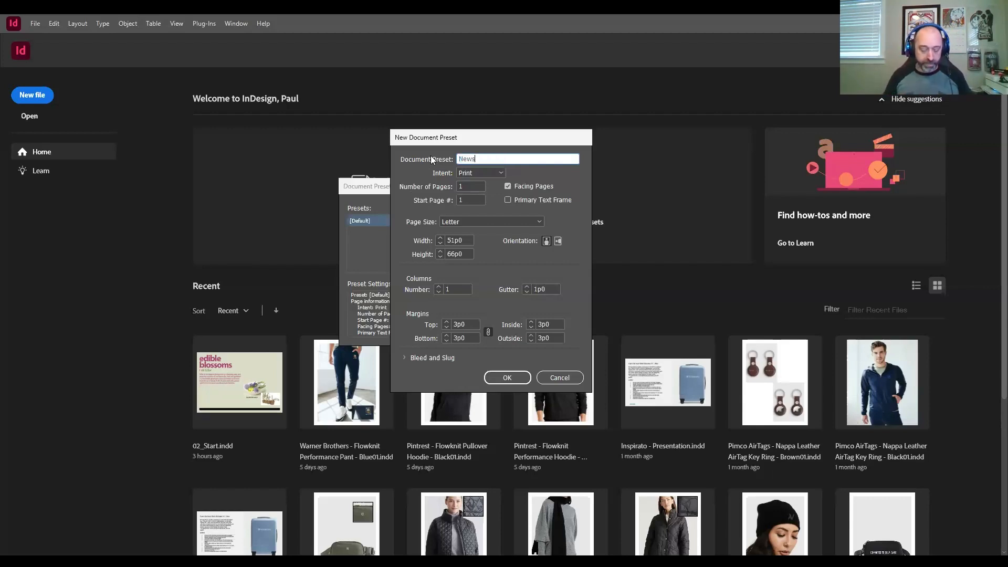
type("letter")
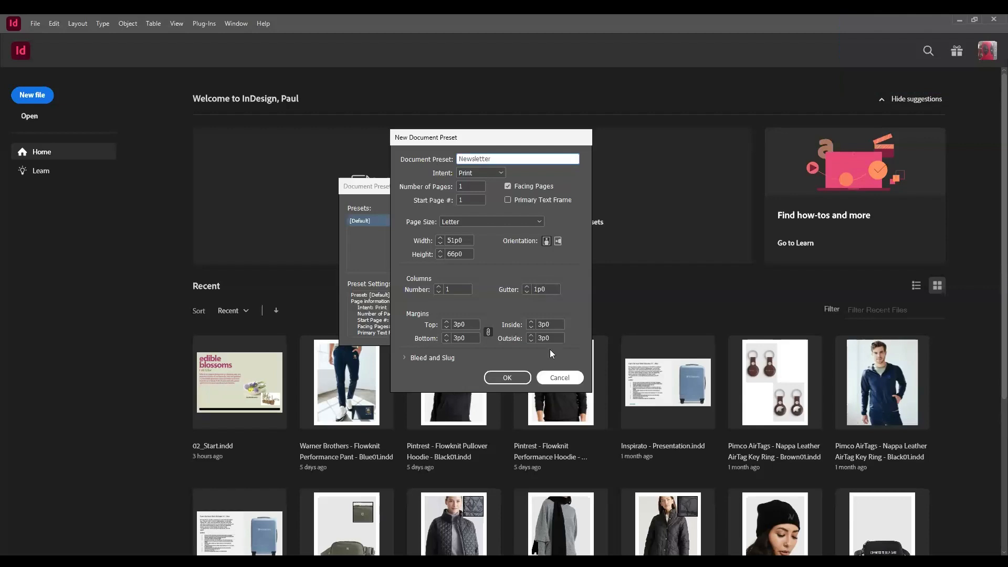
left_click(557, 377)
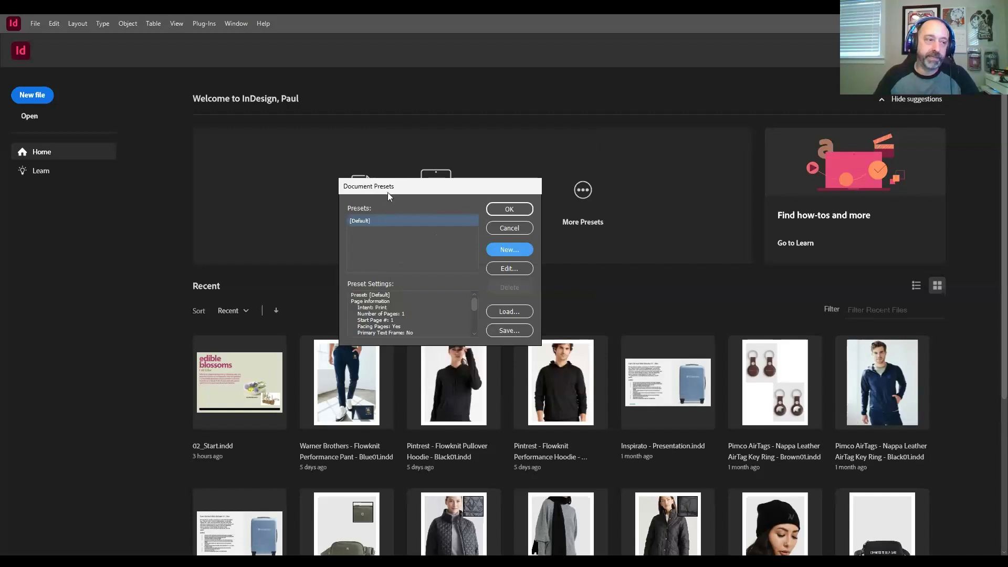
left_click_drag(397, 192, 402, 167)
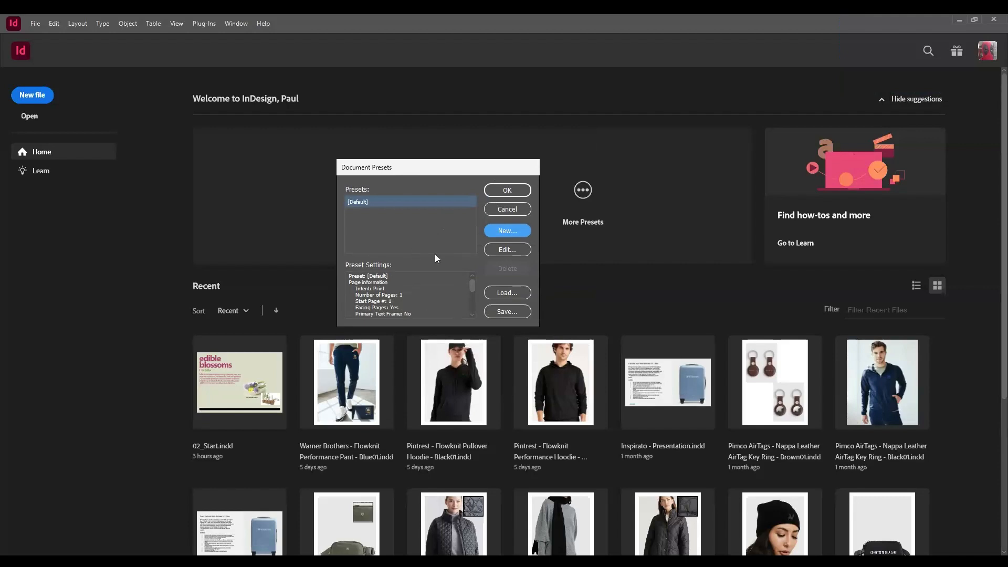
left_click(493, 210)
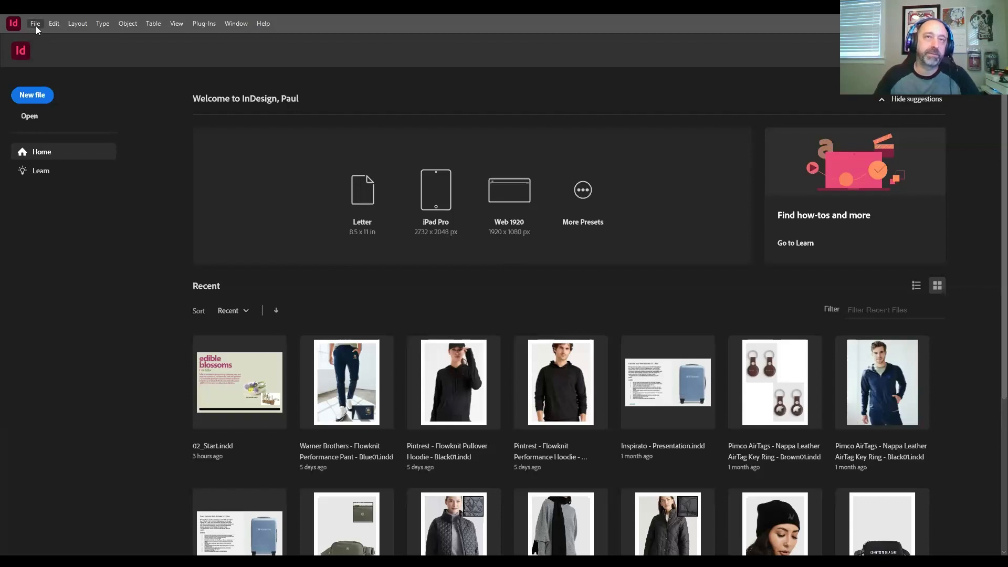
Step: Start a new document preset from the document preset definitions and name it Newsletter
mouse_move(105, 289)
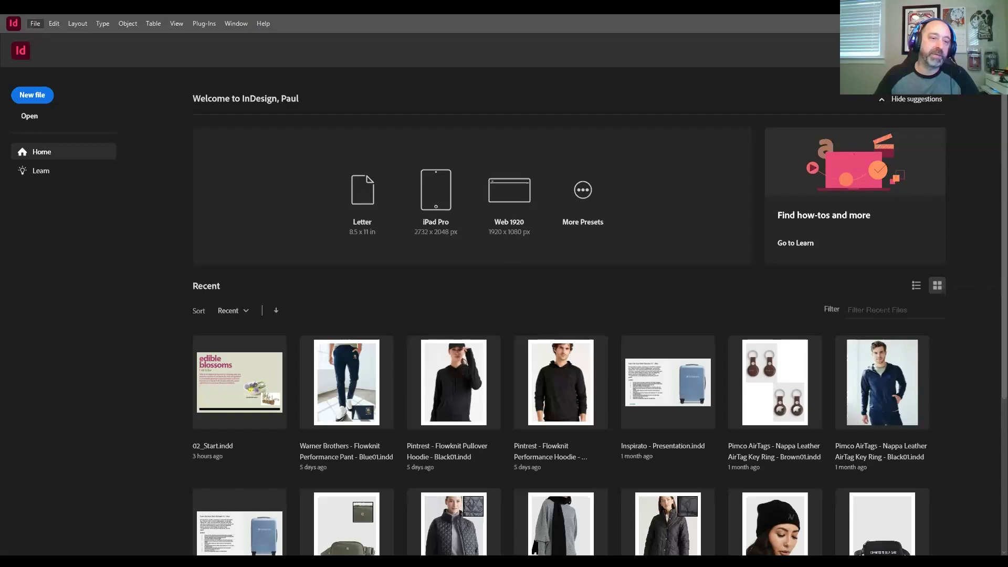
mouse_move(105, 222)
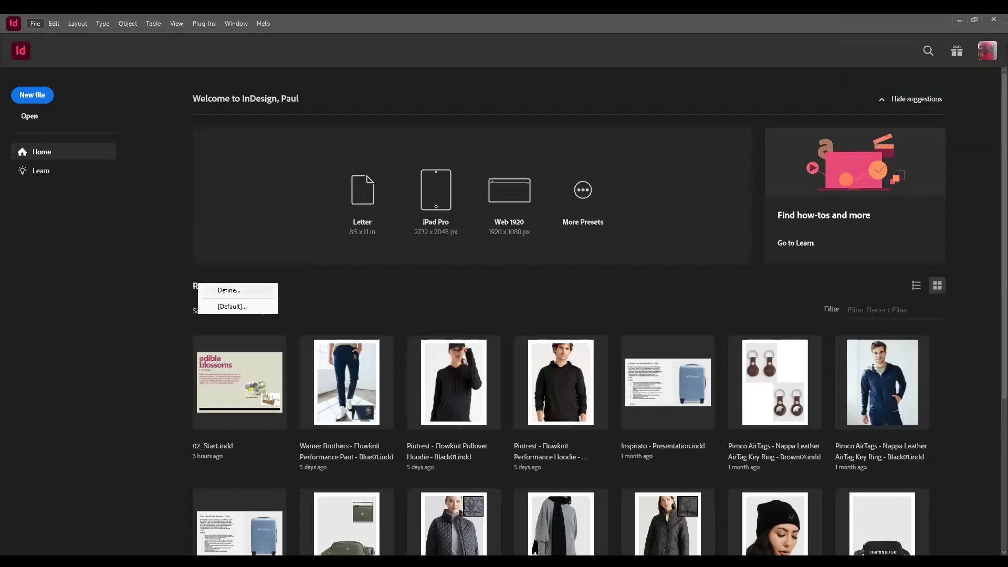
left_click(229, 290)
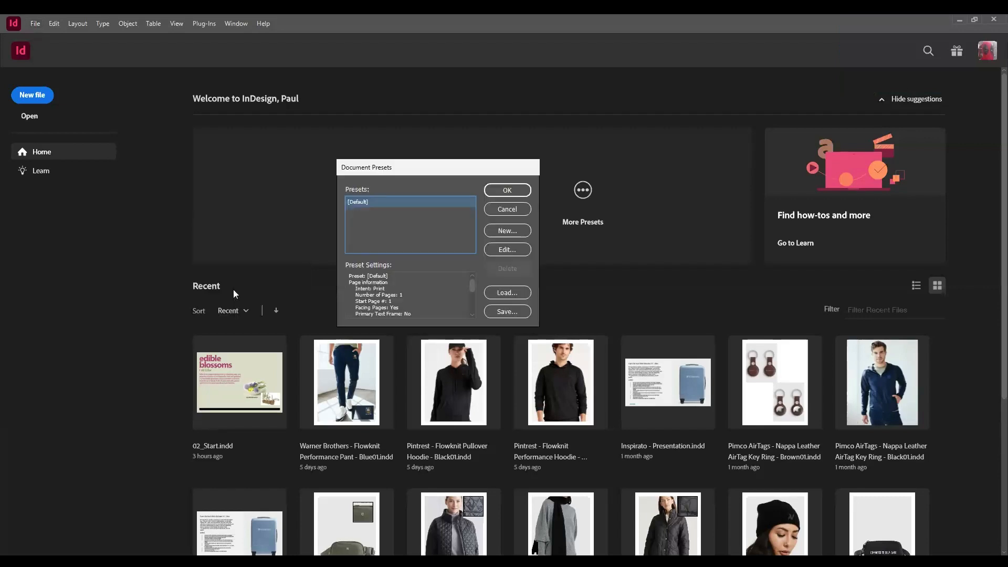
left_click_drag(422, 168, 422, 172)
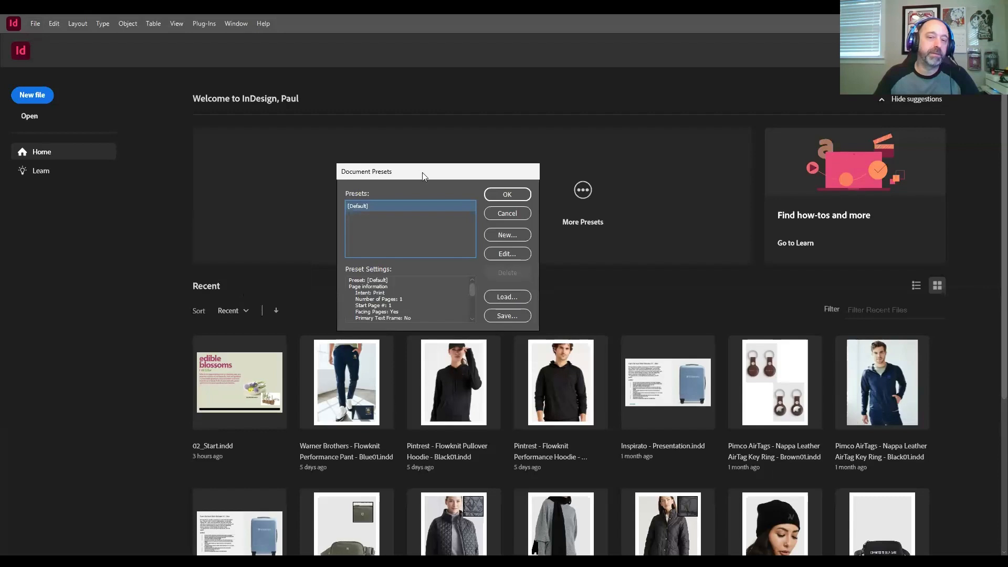
left_click(507, 235)
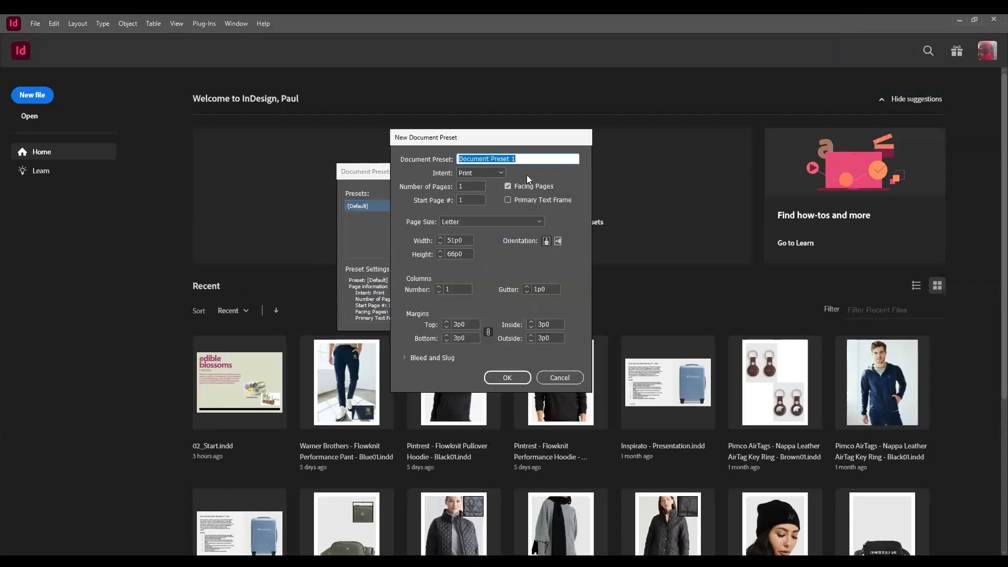
type("Newsletter")
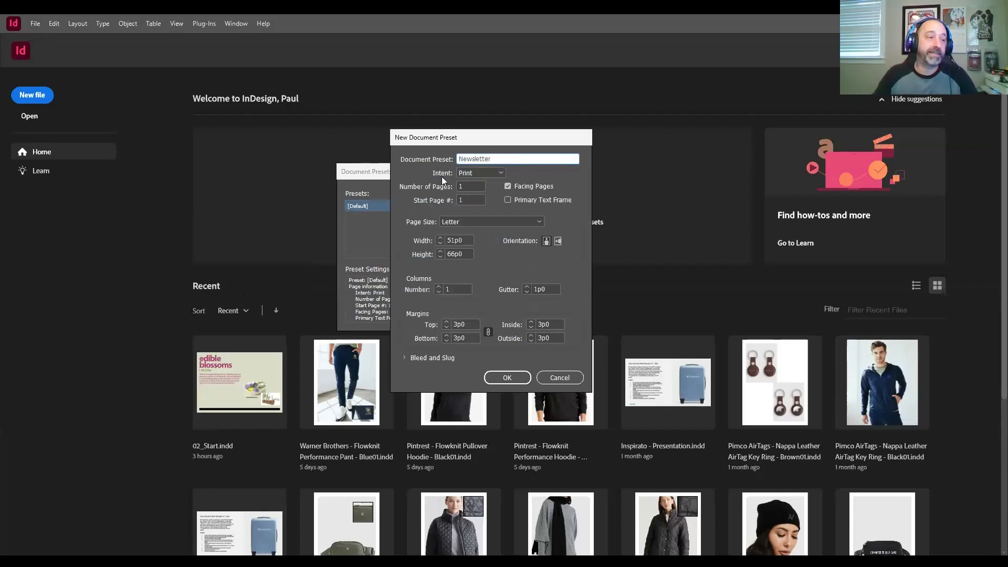
Step: Keep the Newsletter preset's intent as Print and set its number of pages to 8
left_click(501, 173)
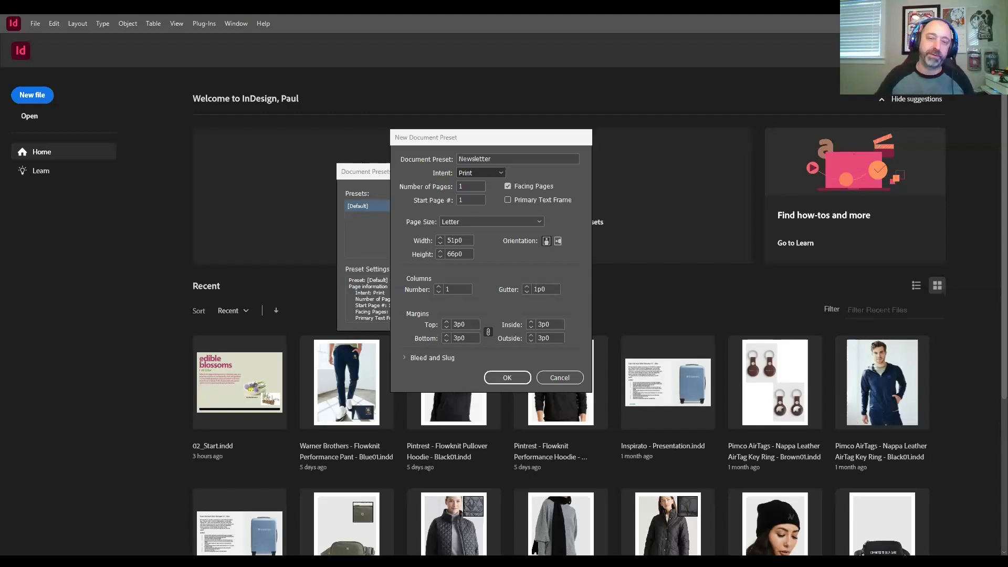
left_click(486, 181)
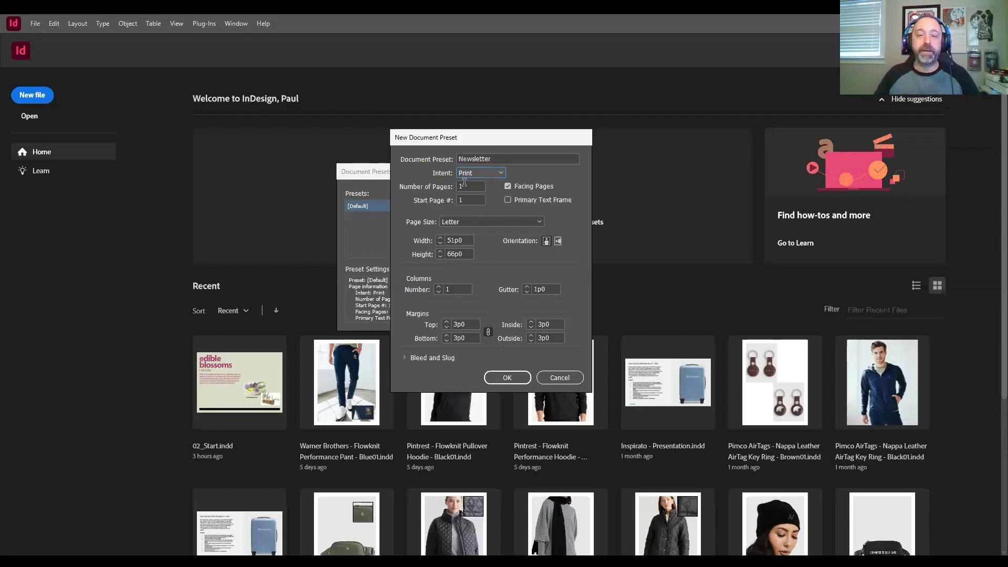
key("Tab")
type("8")
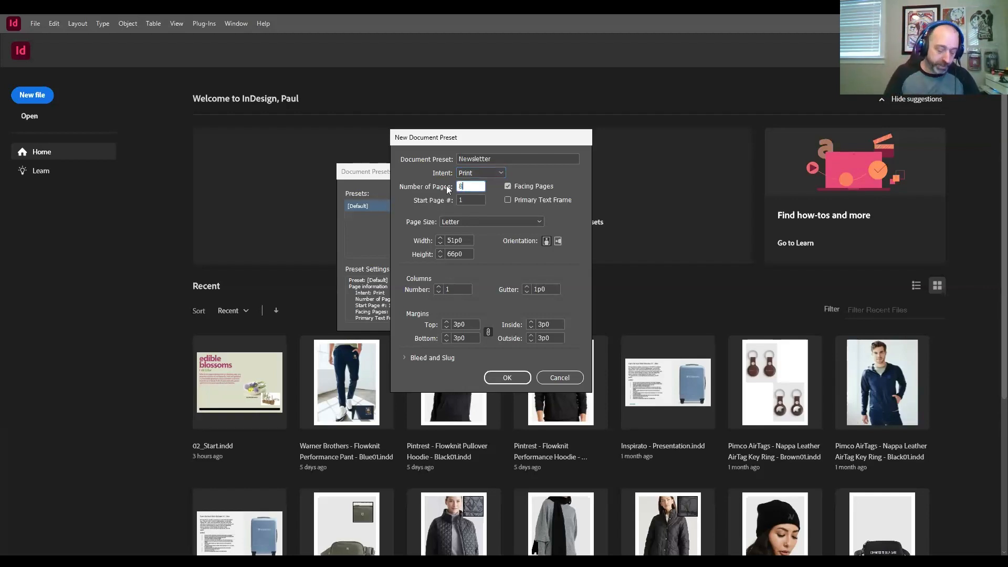
key("Tab")
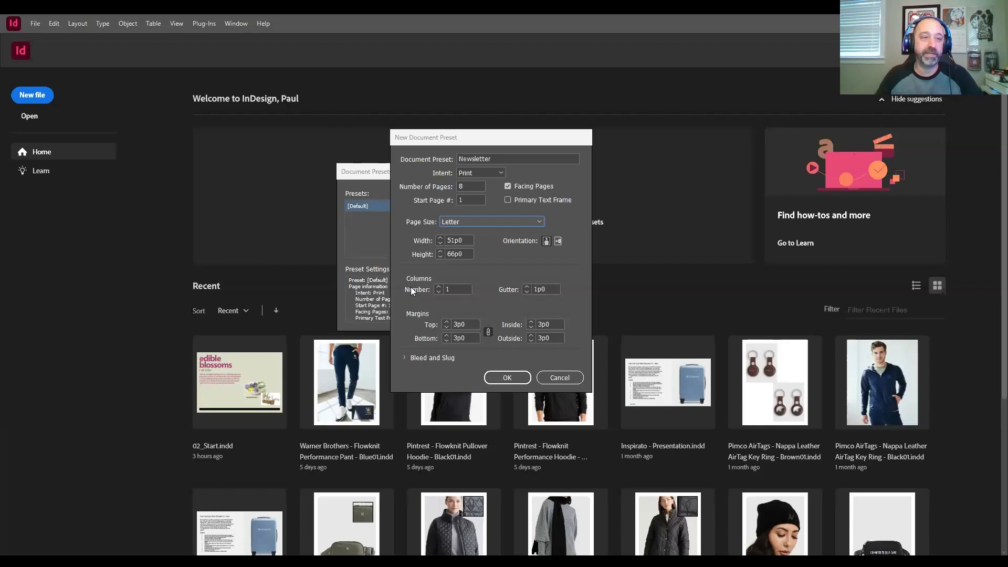
Step: Set the Newsletter preset's layout to 3 columns with a 0.125 in (0p9) gutter
left_click(438, 287)
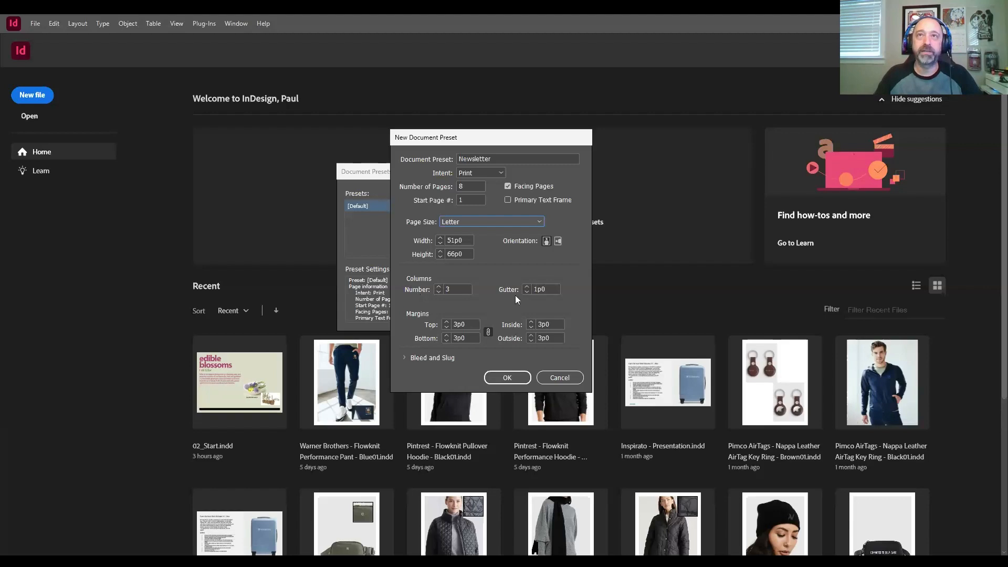
double_click(548, 287)
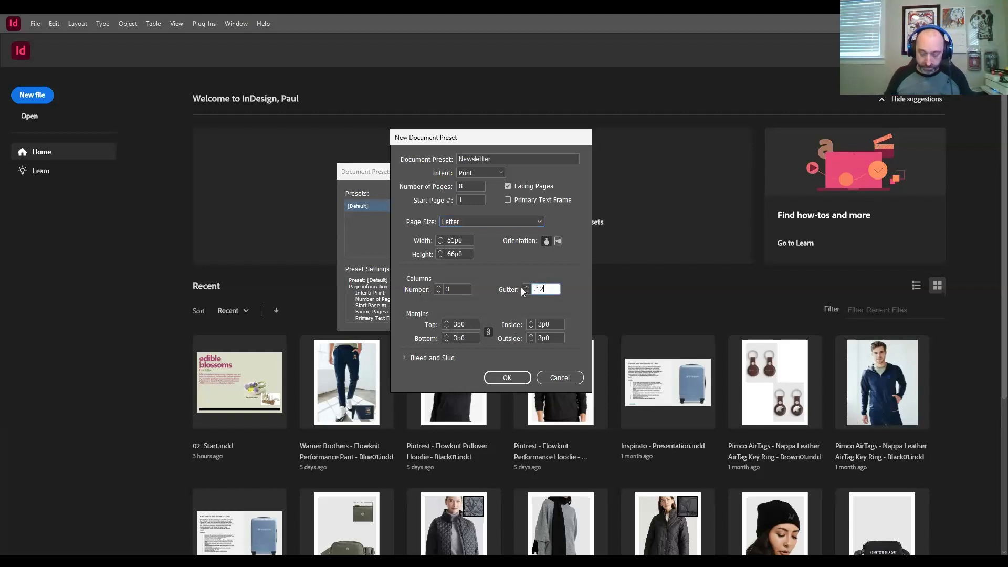
type("0.125 in")
key("Tab")
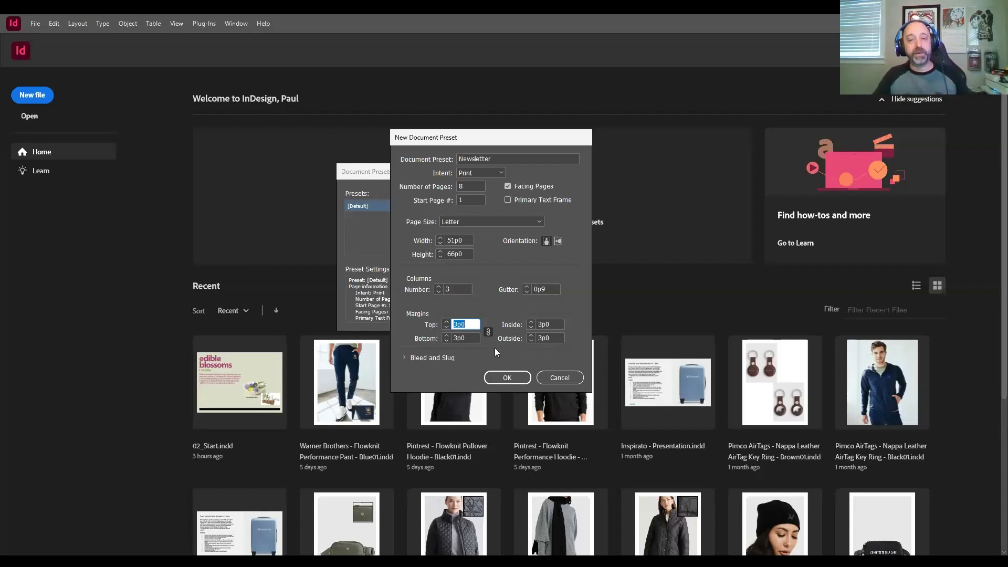
Step: Unlink the preset's margin values and set the top margin to 1.3125 in (7p10.5)
left_click(488, 333)
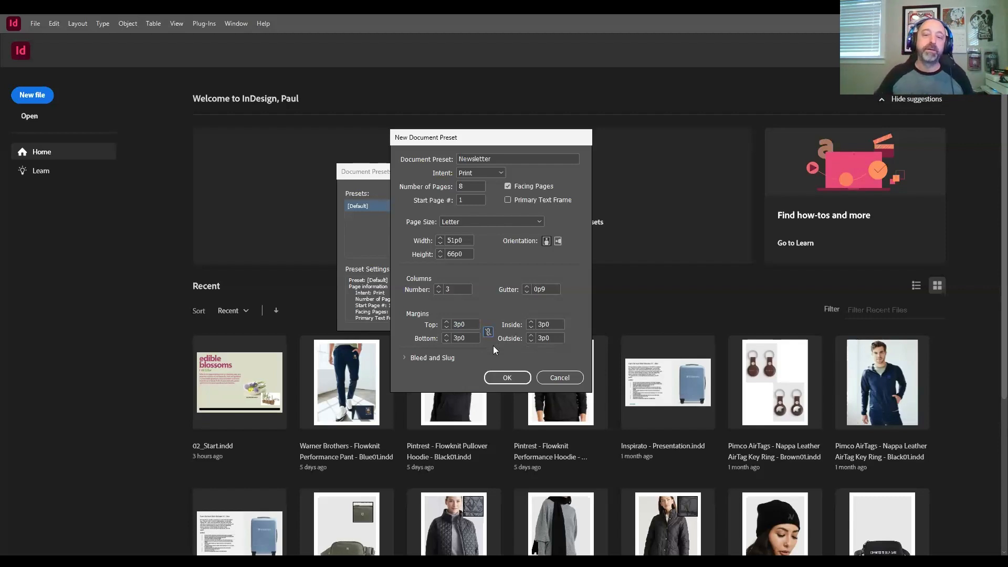
double_click(458, 324)
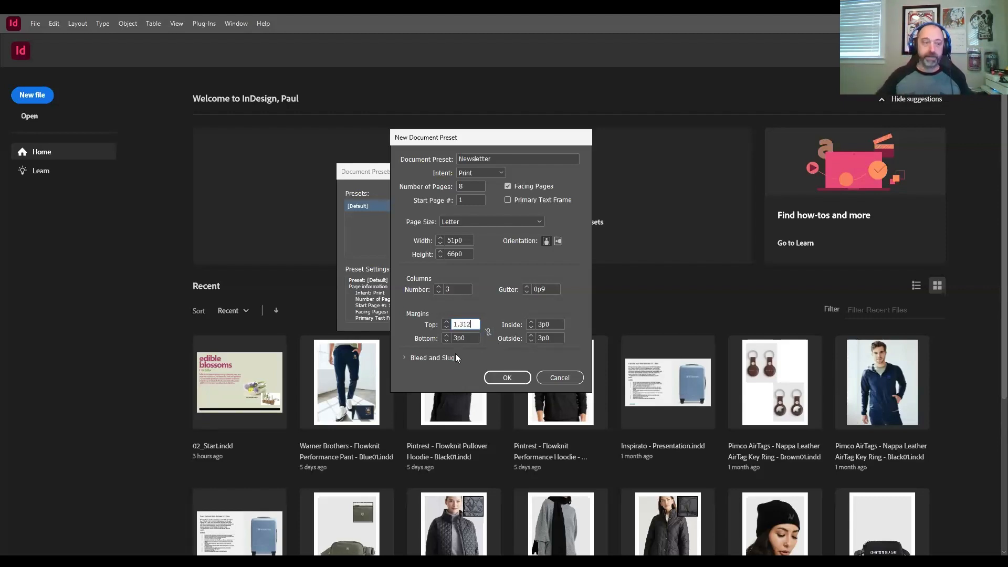
key("alt+Tab")
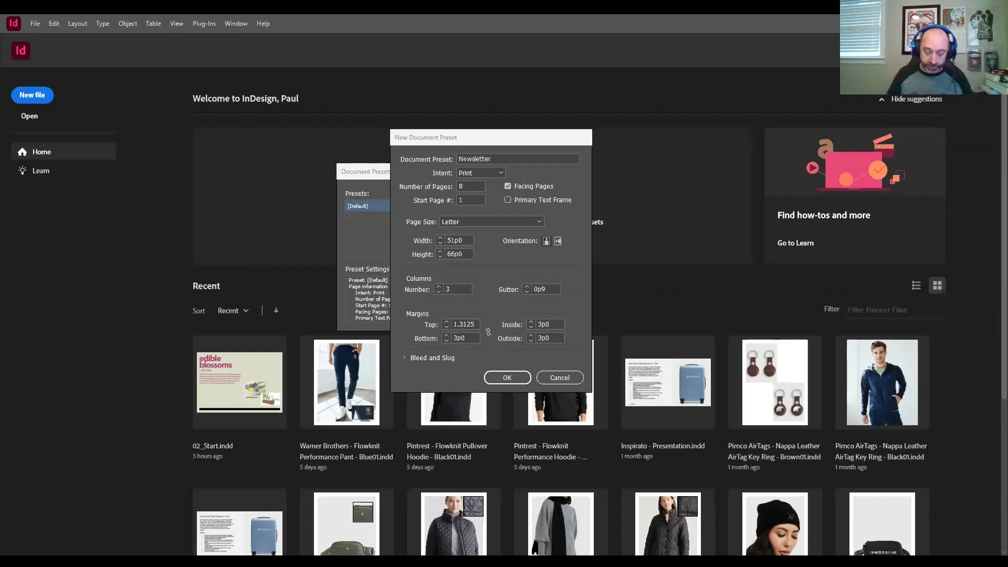
left_click(472, 324)
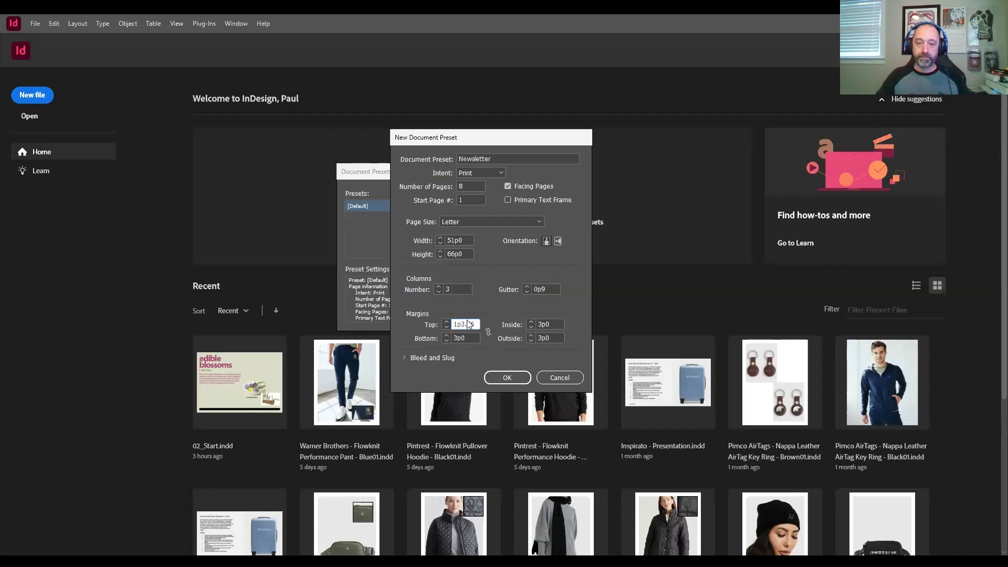
double_click(467, 322)
type("1.3125")
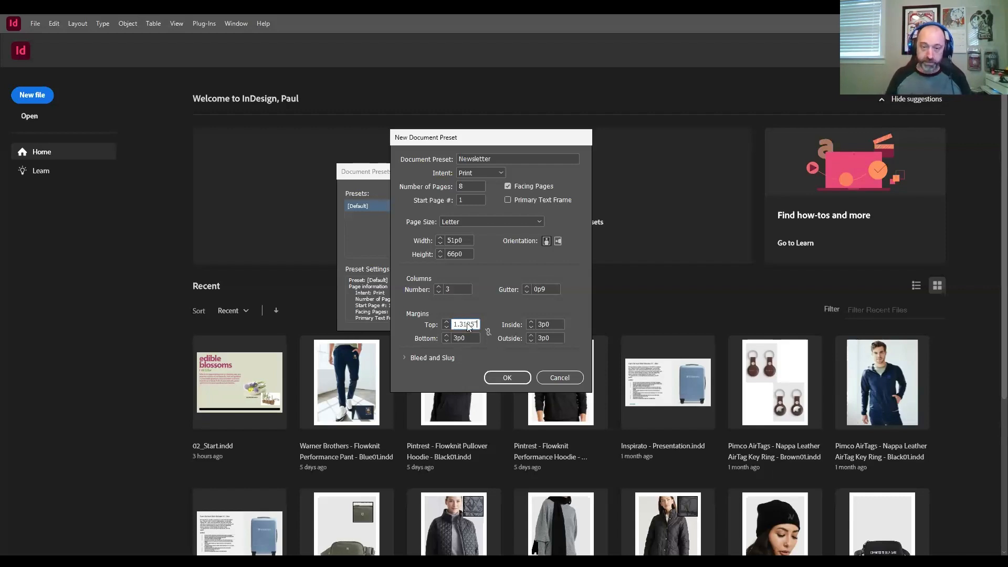
key("Tab")
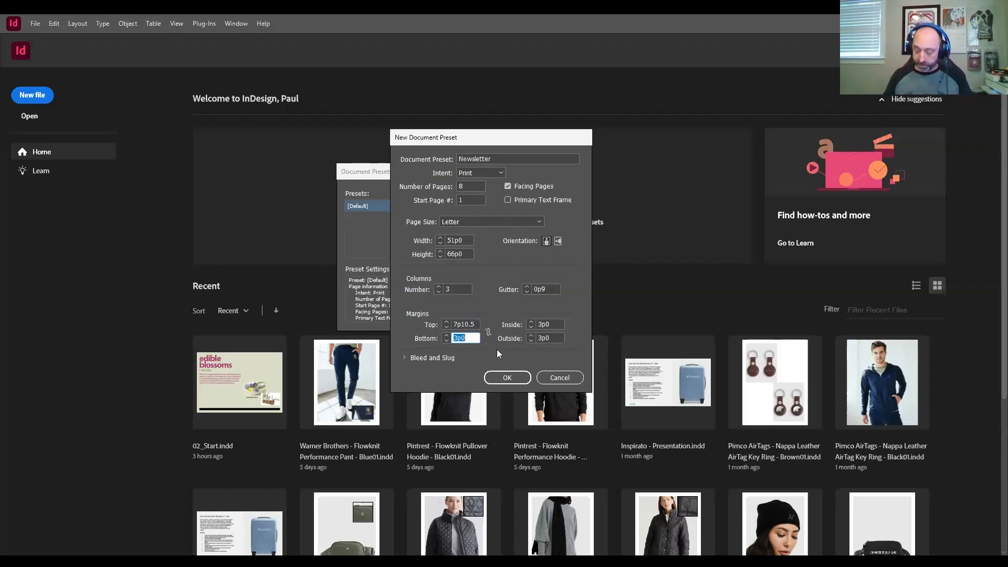
Step: Set the preset's bottom margin to 0.375 in (2p3) and the inside margin to 0p6
type(".375")
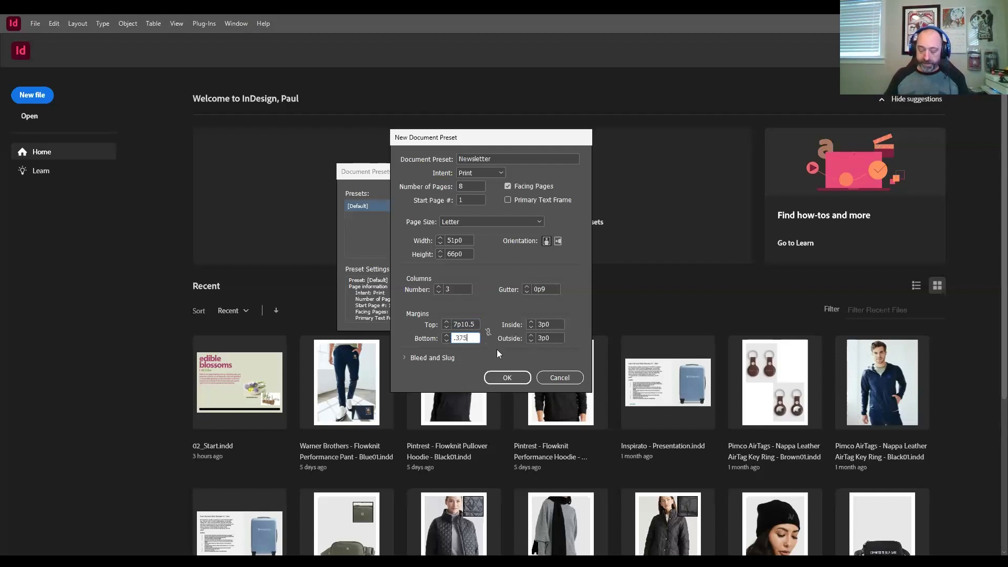
key("Tab")
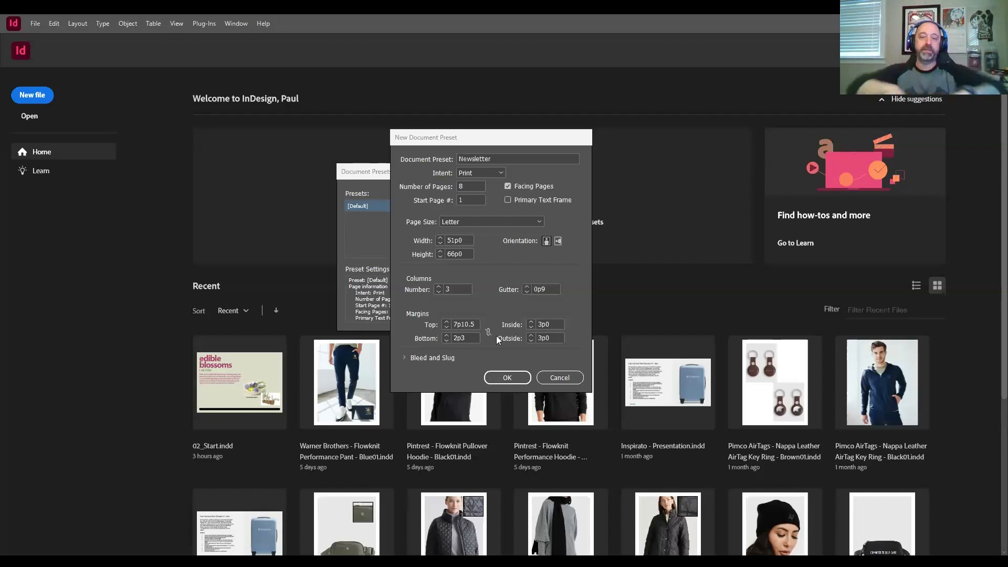
left_click(553, 326)
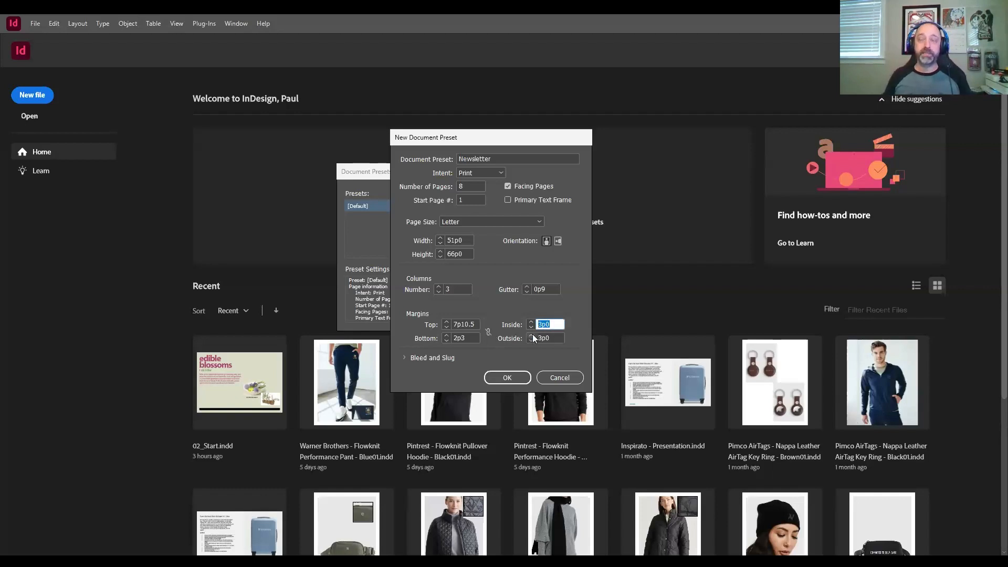
type(".5")
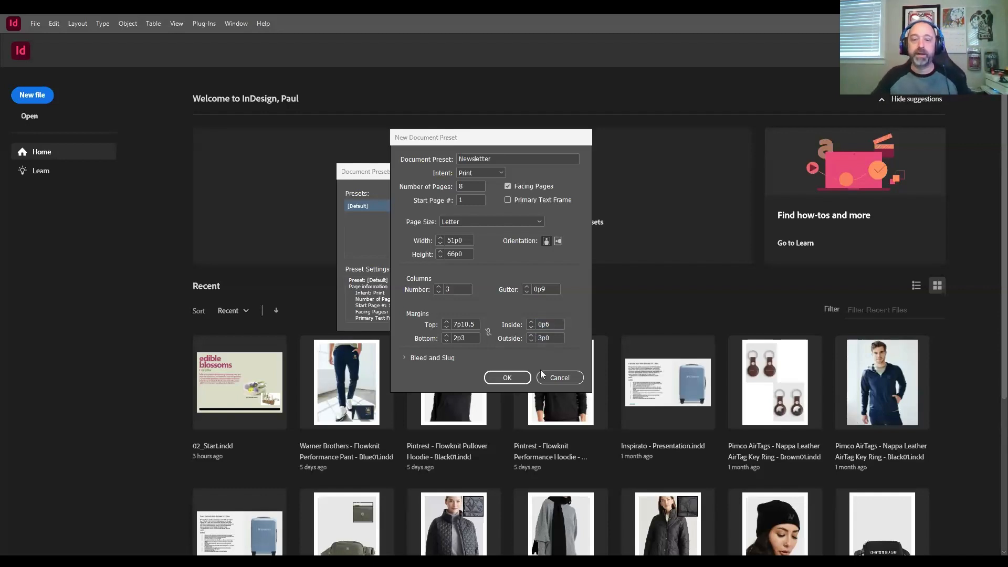
Step: Set the Newsletter preset's inside margin to 0.5 in (3p0) and its outside margin to 0.25 in (1p6)
left_click(555, 325)
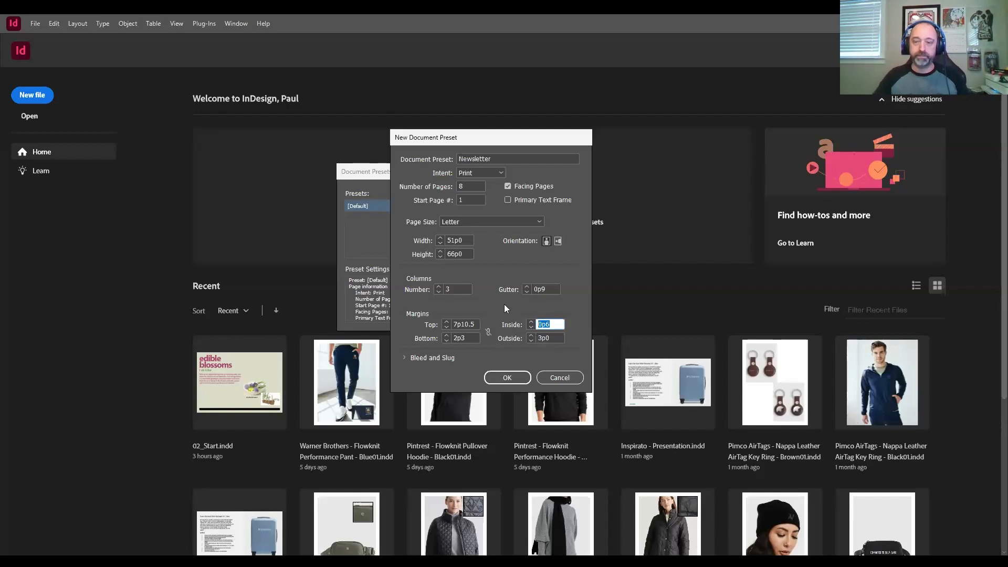
type(".5")
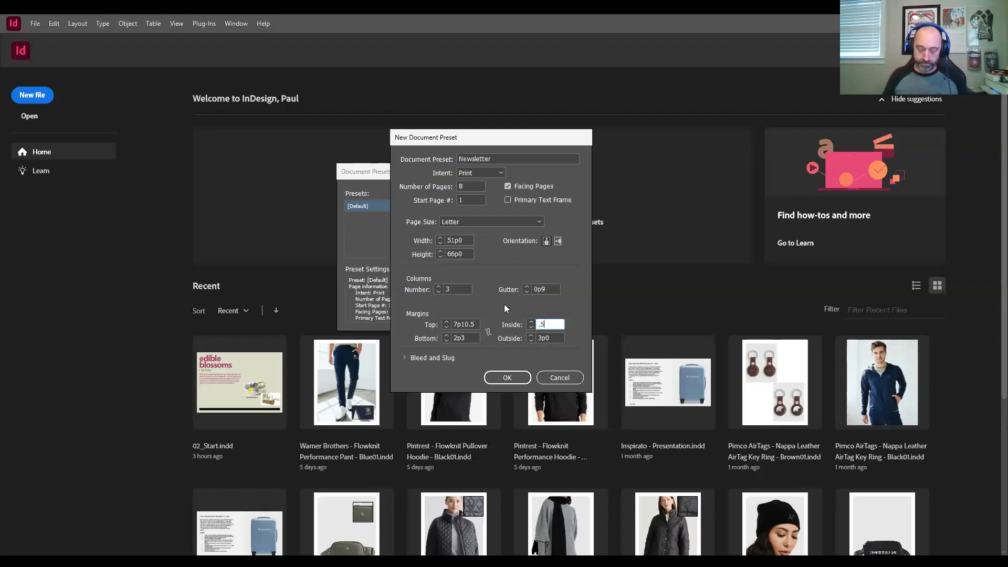
key("Tab")
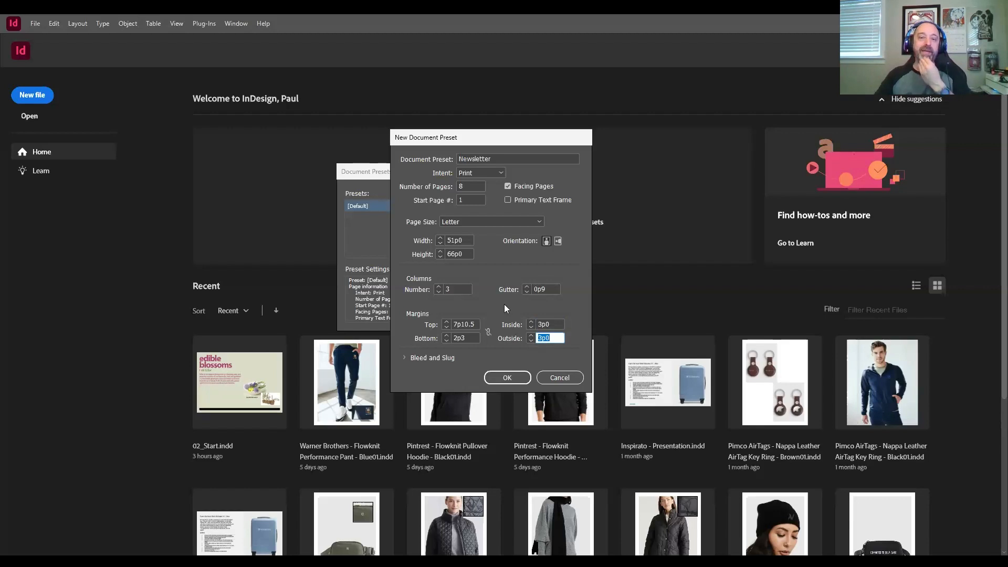
type("0.25 in")
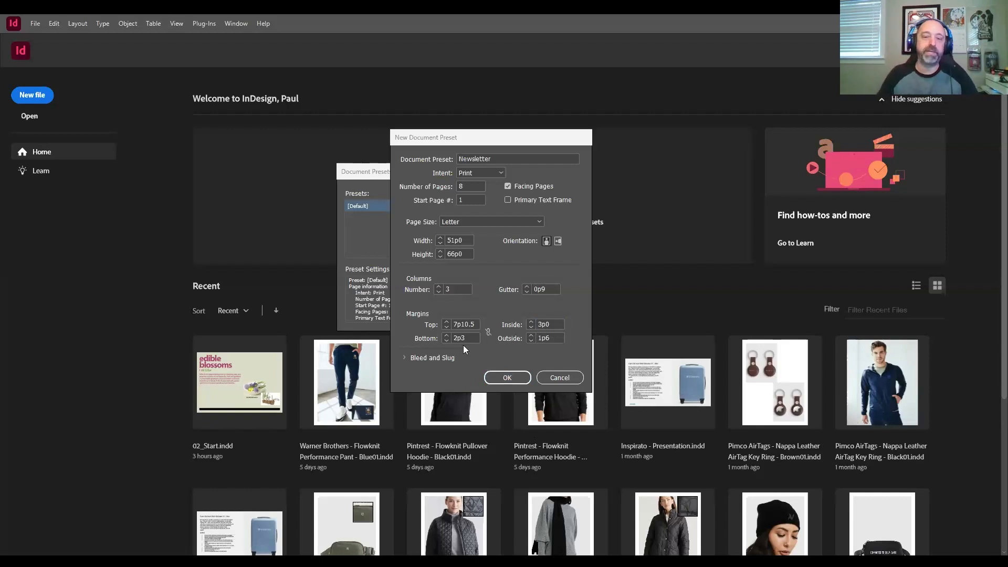
Step: Set the Newsletter preset's bleed to 0.125 in (0p9) on all sides, then save the preset and finish managing document presets
left_click(403, 359)
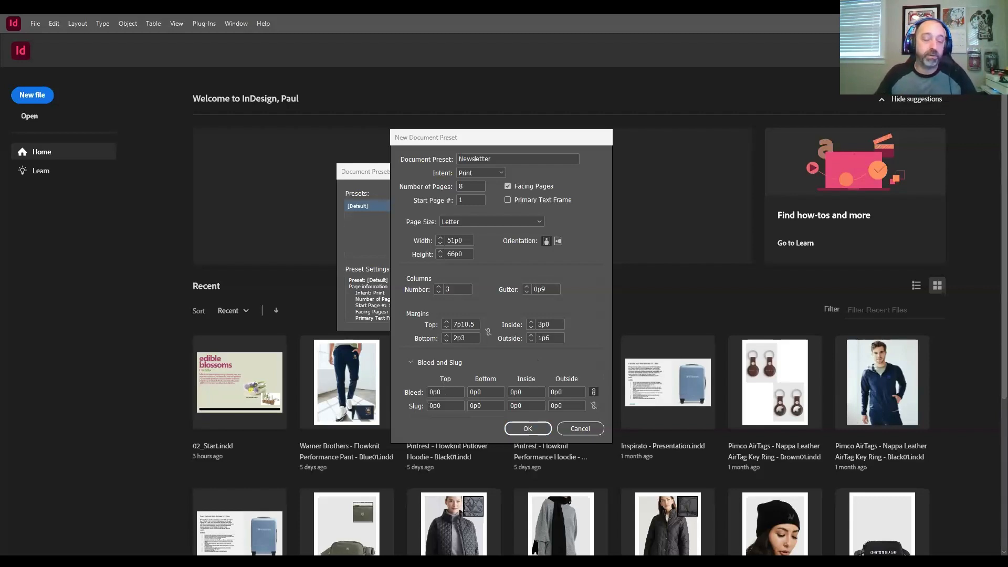
left_click(445, 392)
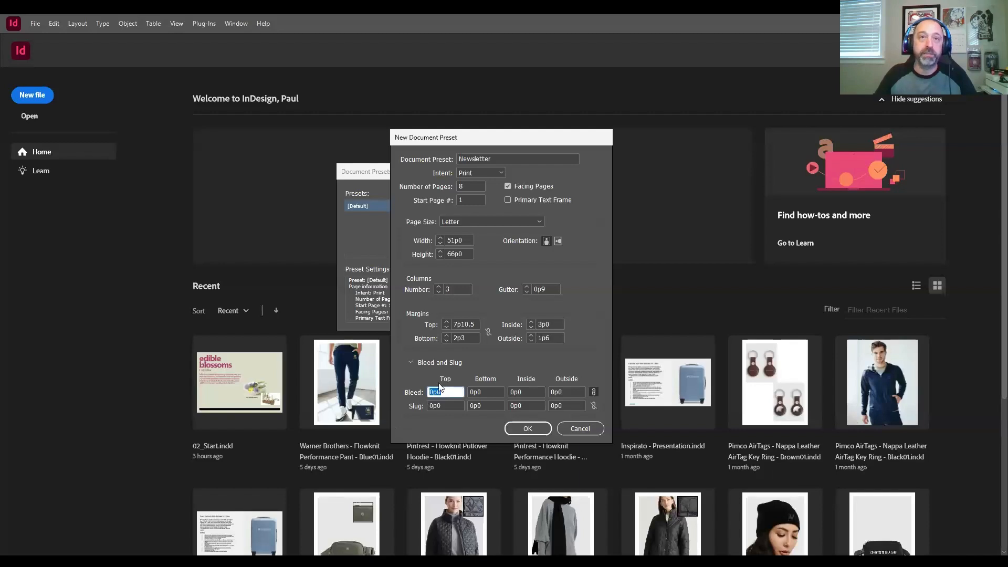
type(".125")
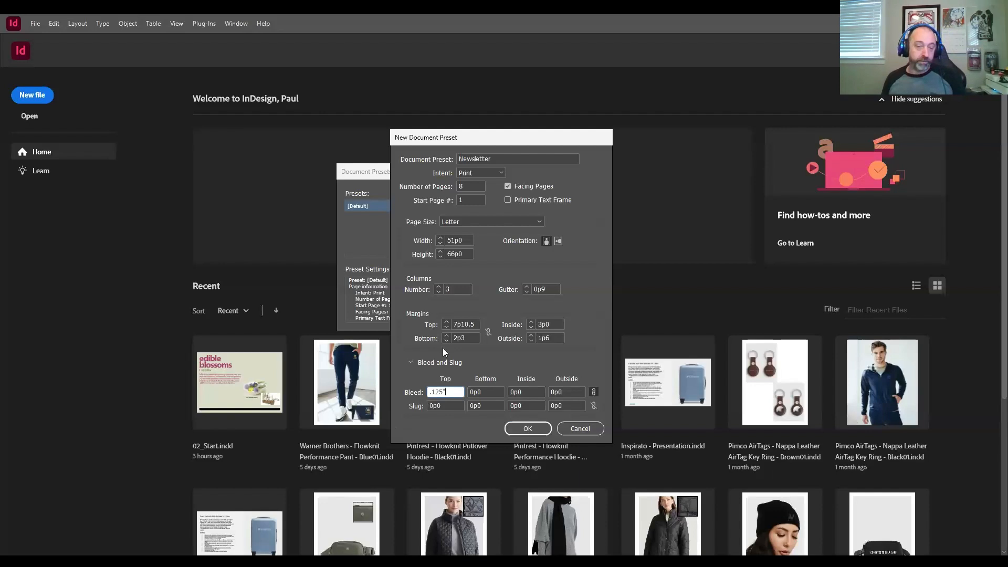
key("Tab")
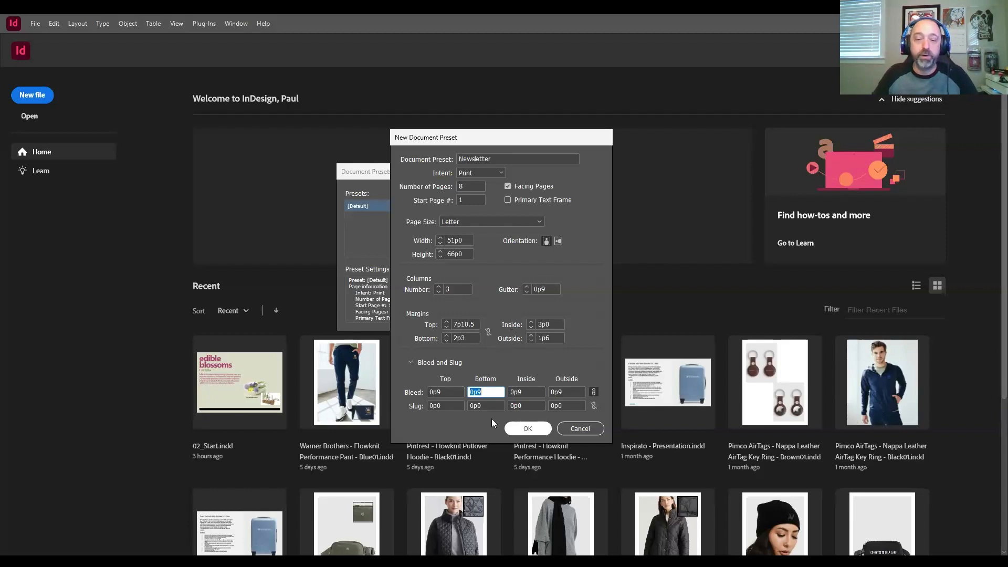
left_click(520, 429)
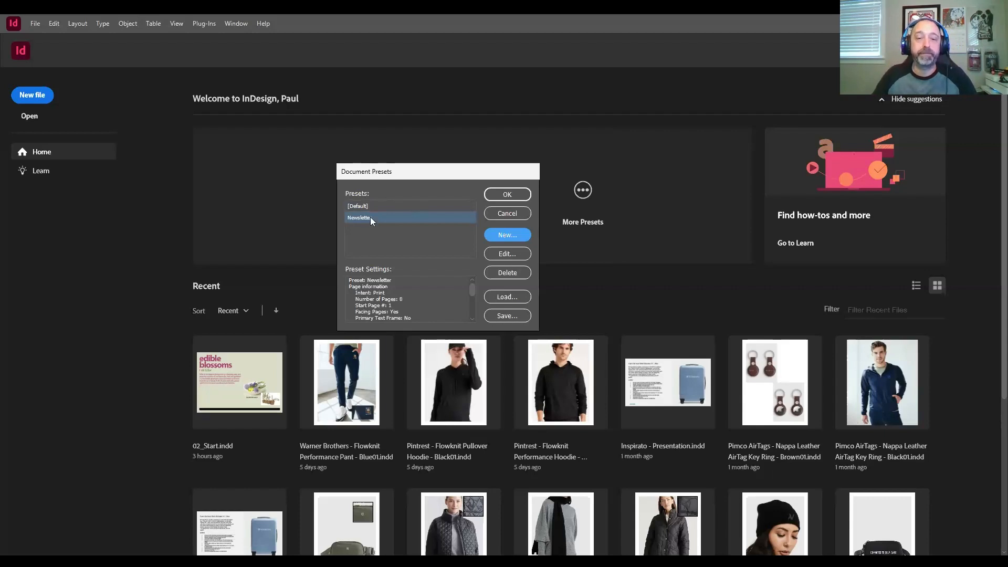
left_click(507, 195)
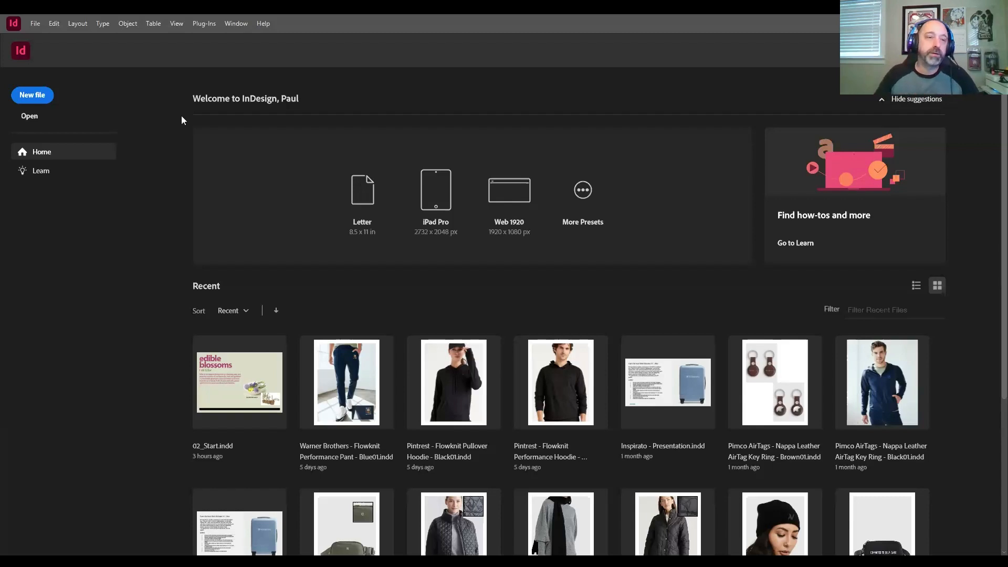
Step: Start a new document and review the recent custom item's columns, margins, bleed and slug settings
left_click(35, 24)
mouse_move(42, 35)
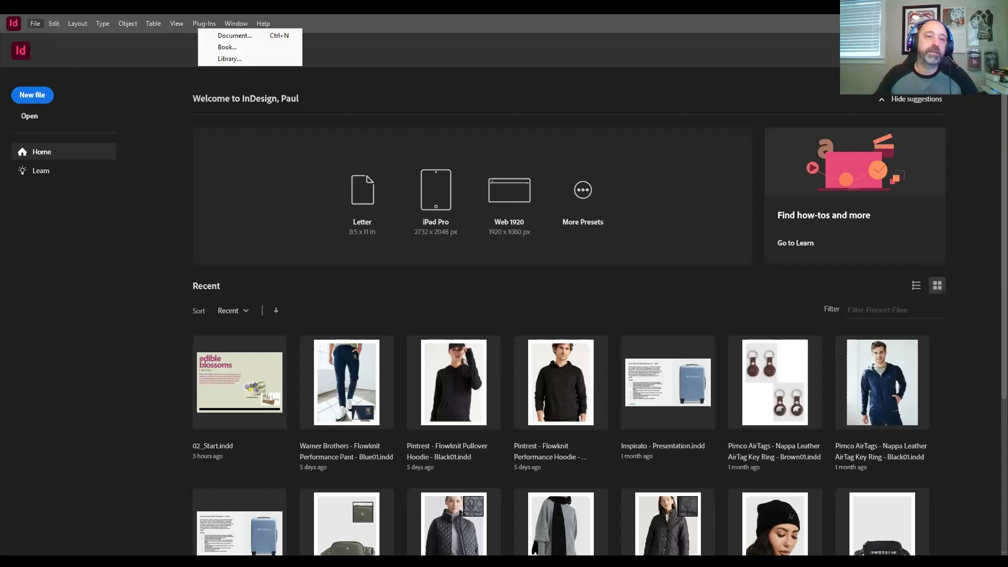
left_click(273, 35)
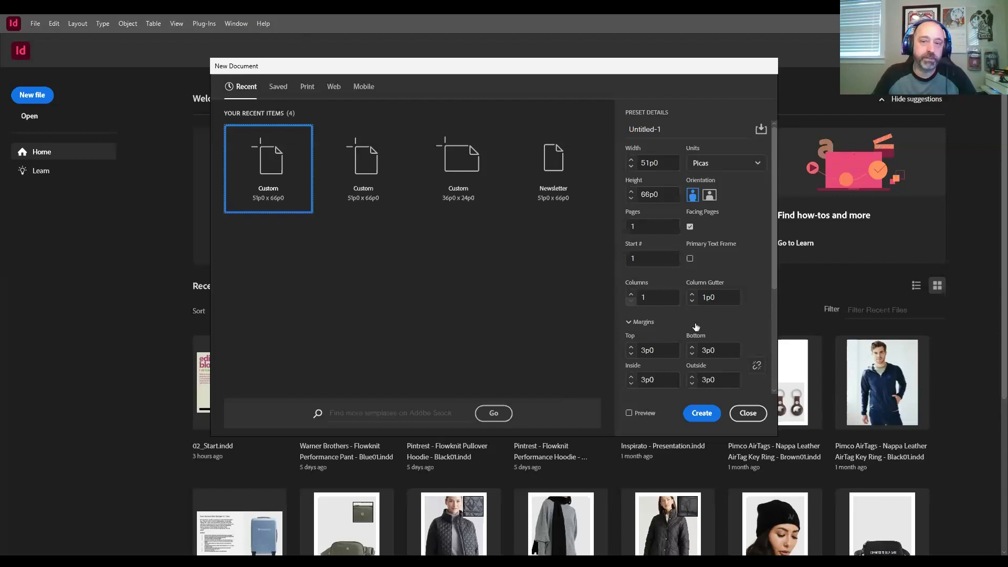
scroll(696, 327, "down", 1)
scroll(717, 285, "down", 2)
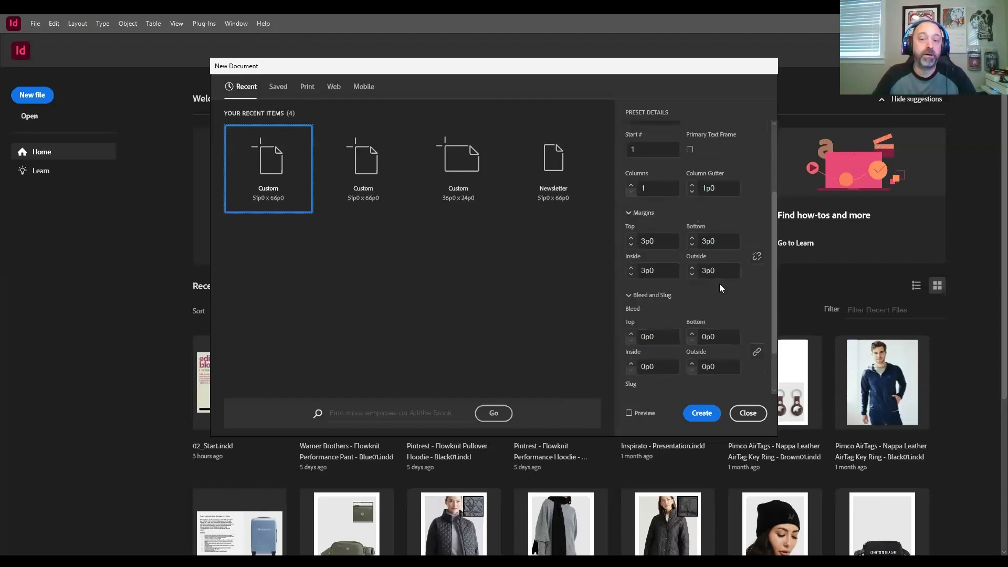
scroll(719, 284, "down", 1)
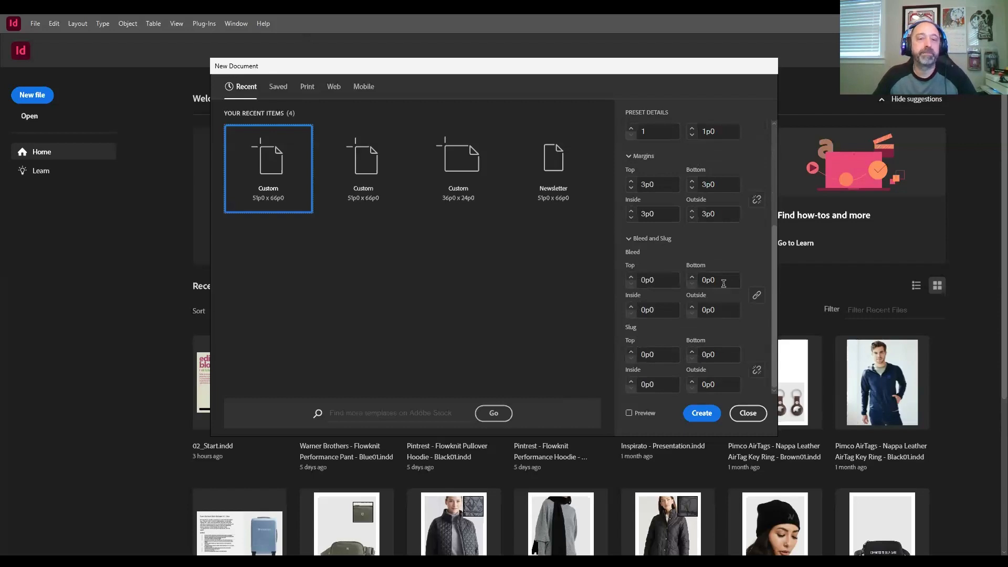
scroll(726, 254, "up", 4)
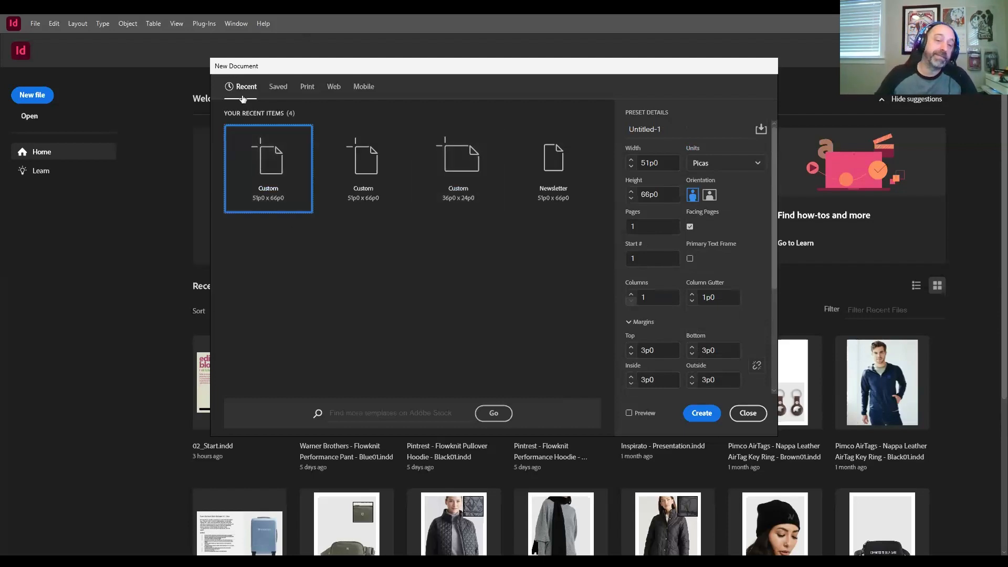
Step: Create the document from the saved Newsletter preset after checking its columns, margins and bleed
left_click(277, 92)
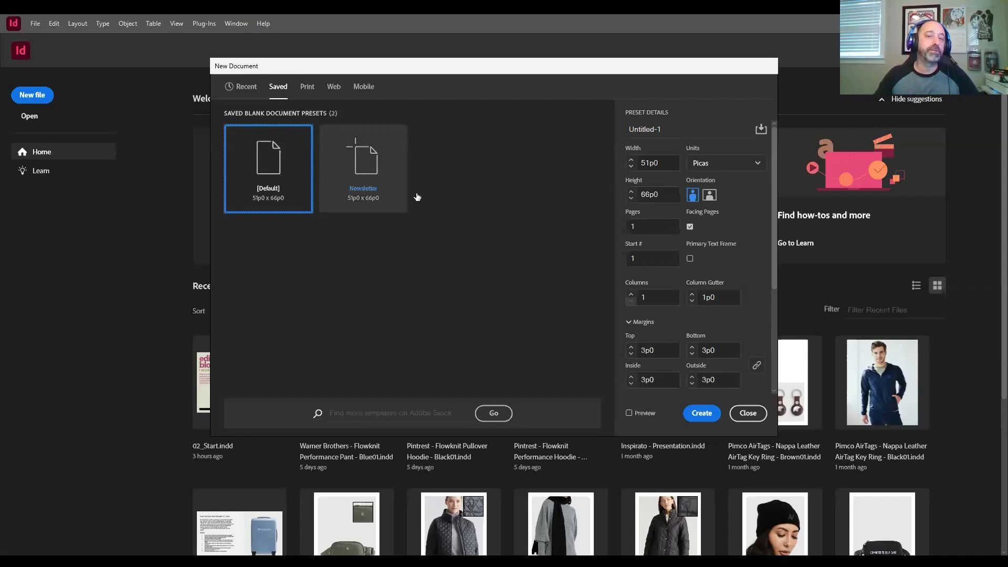
left_click(360, 173)
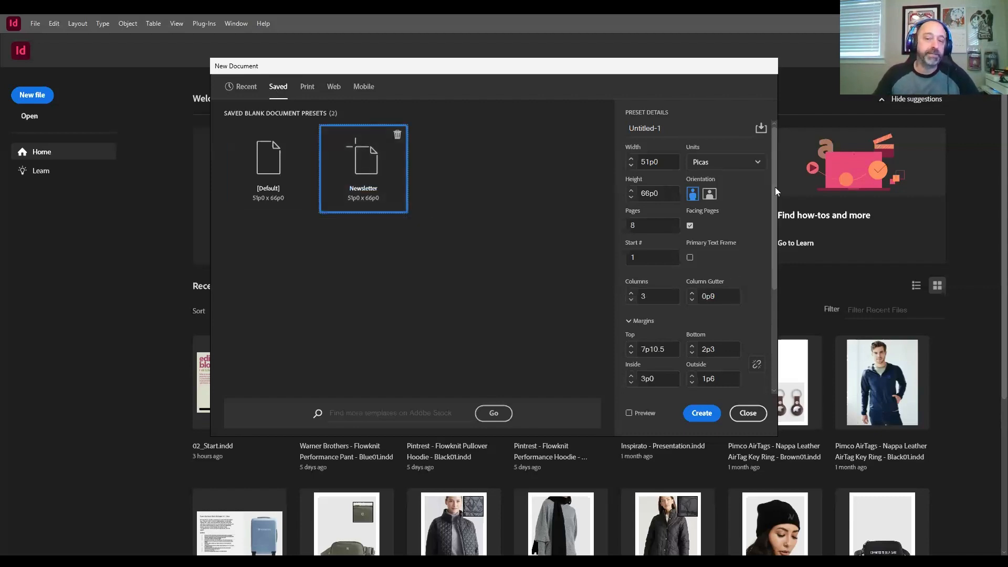
scroll(775, 187, "down", 1)
scroll(761, 236, "down", 2)
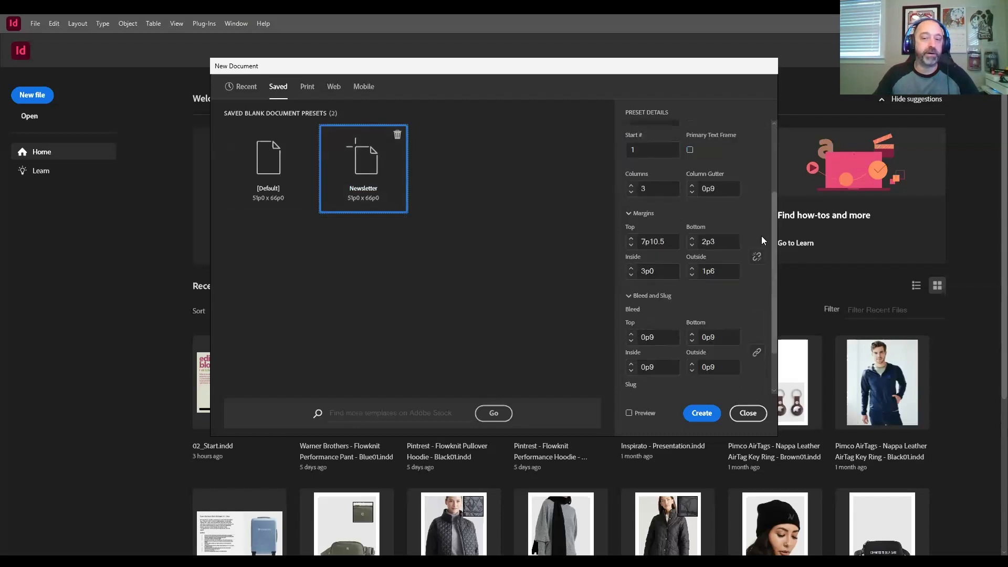
scroll(761, 235, "down", 1)
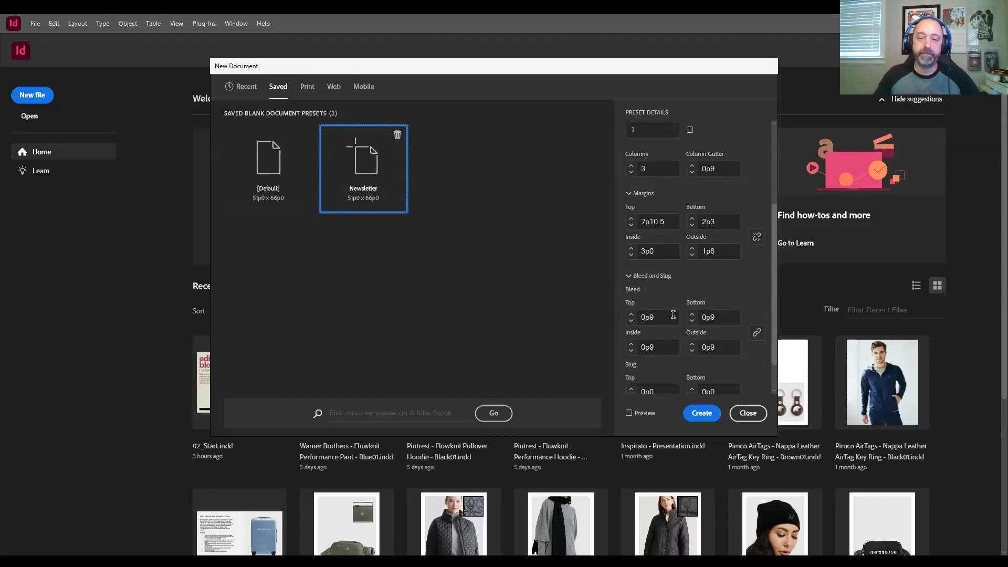
left_click(709, 416)
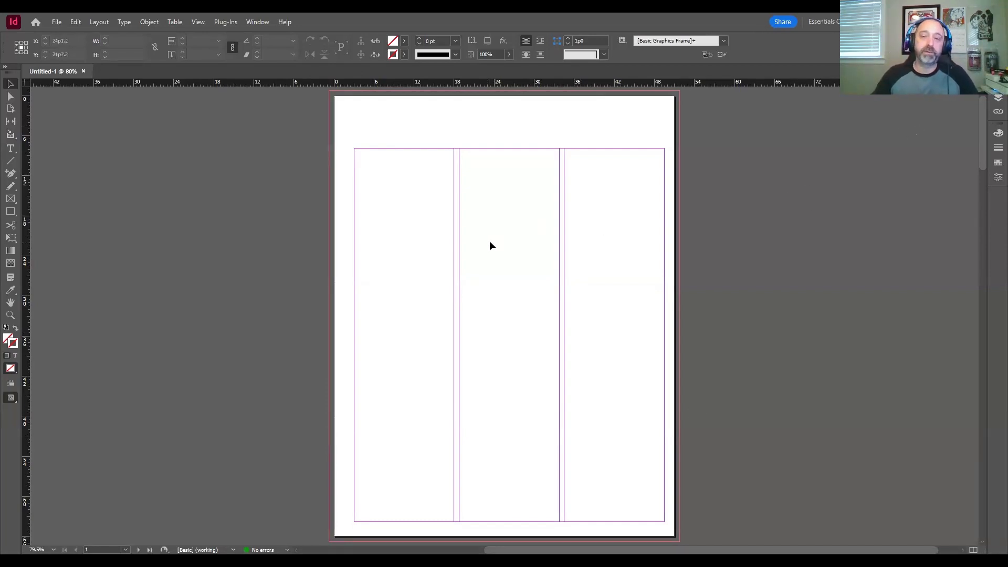
Step: Examine the column, margin and bleed guides on the new document's first page and its page 2–3 spread
scroll(488, 241, "down", 2)
scroll(487, 238, "down", 10)
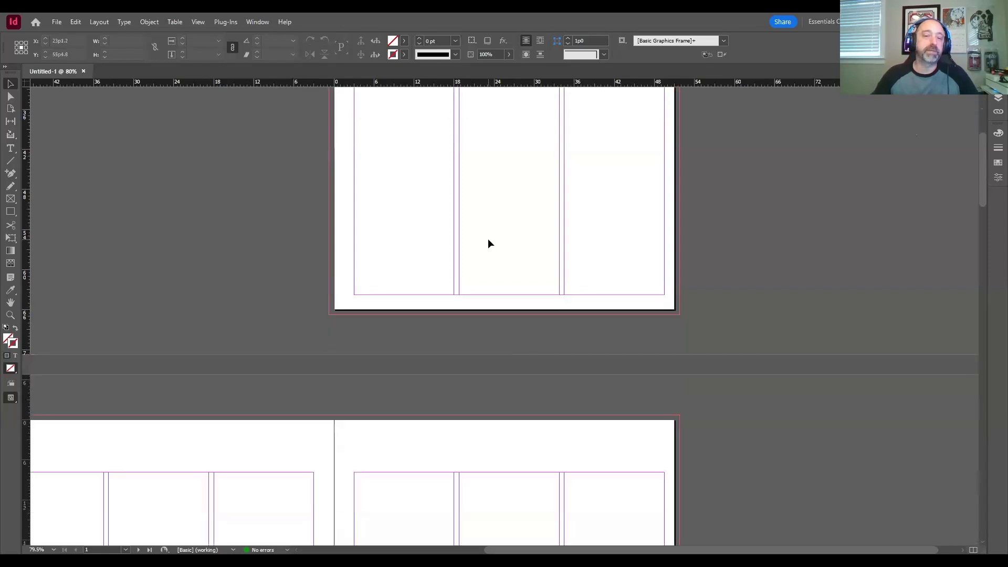
scroll(487, 240, "down", 4)
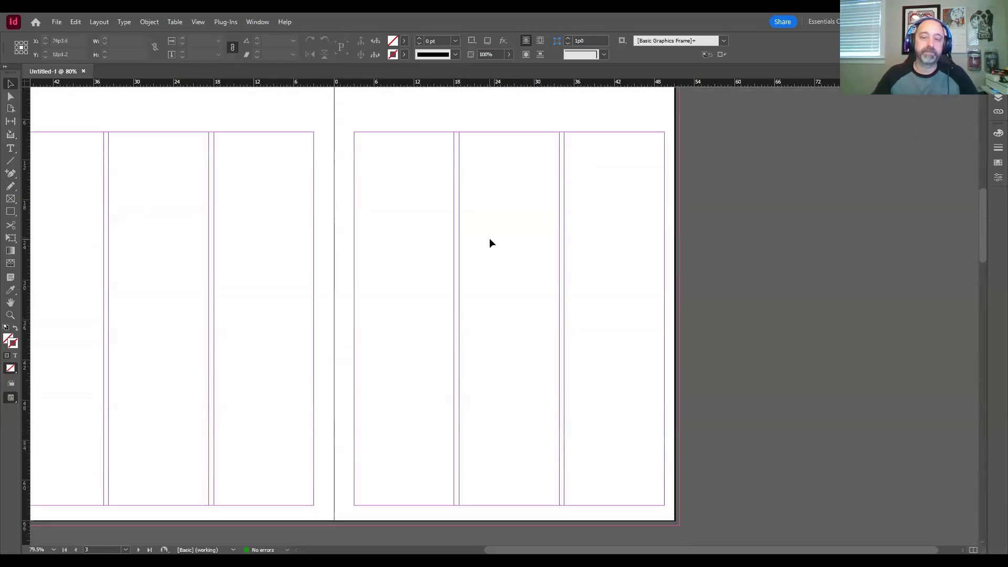
left_click_drag(653, 548, 531, 548)
scroll(597, 426, "up", 2)
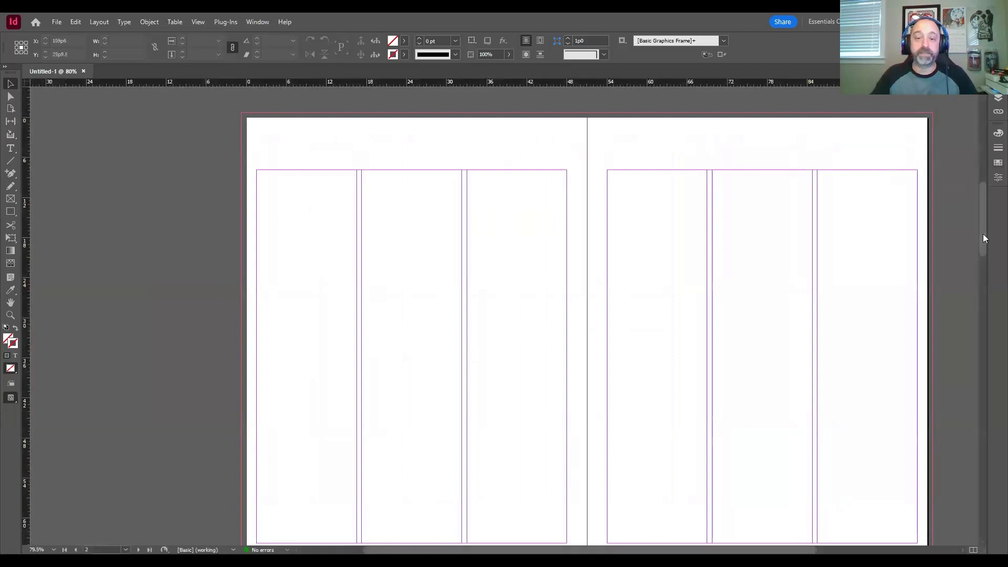
scroll(983, 235, "down", 1)
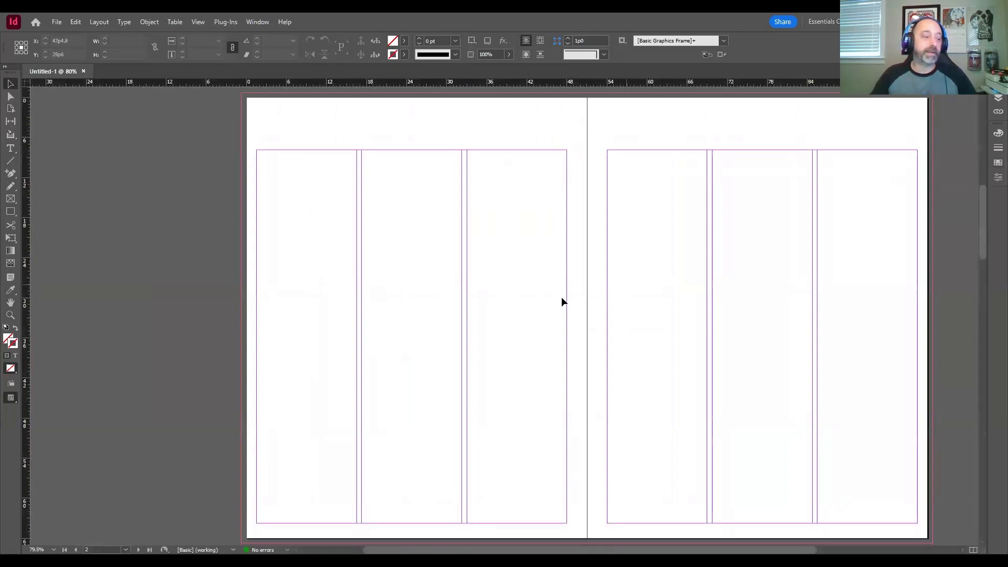
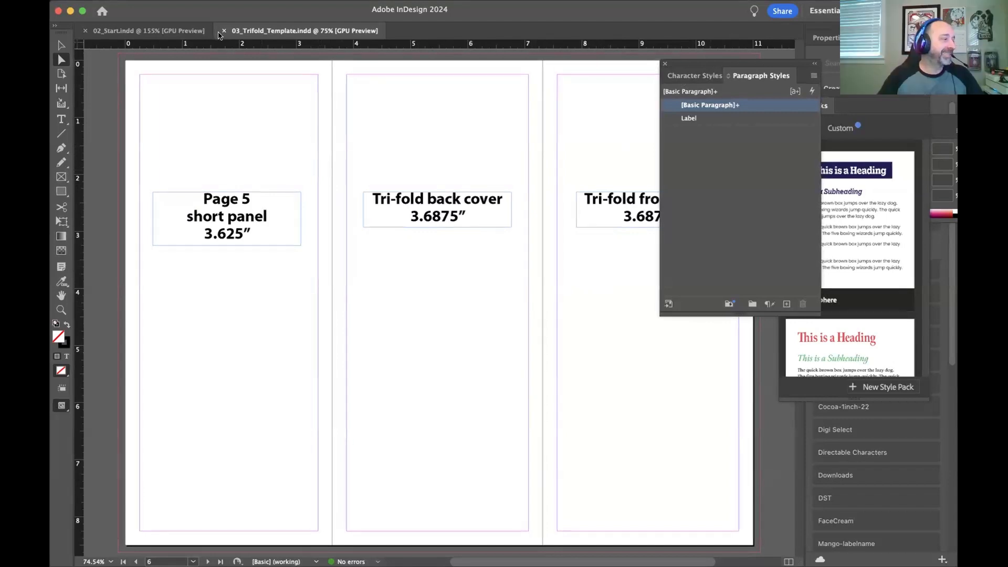
Step: Close the tri-fold template document and create a new document from the saved newsletter preset
left_click(222, 33)
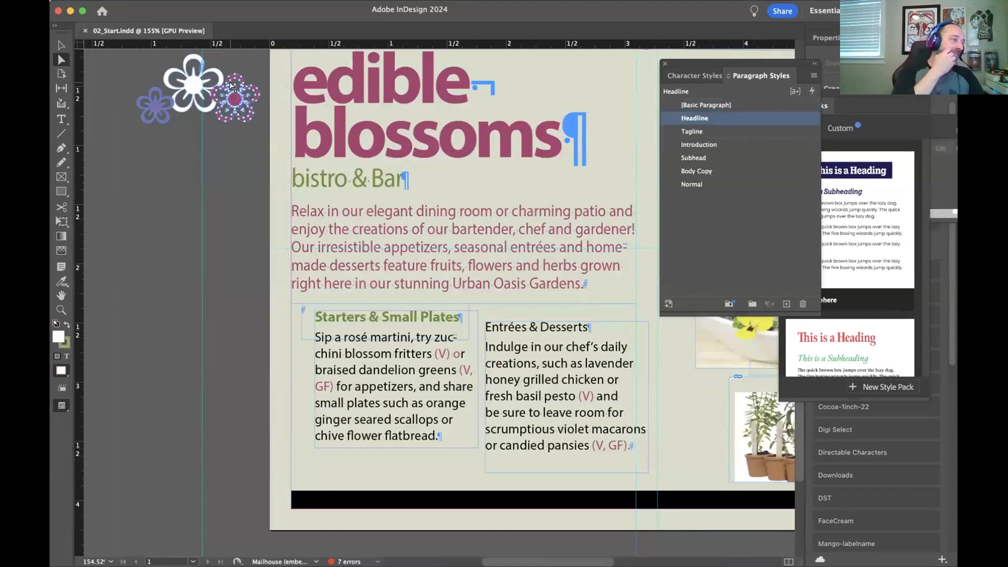
left_click(130, 0)
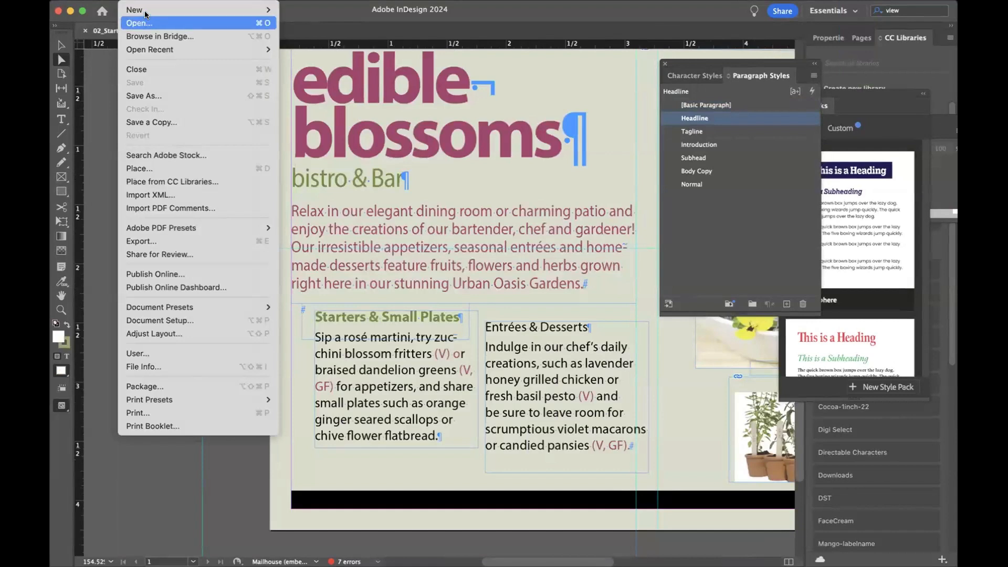
mouse_move(157, 10)
left_click(304, 10)
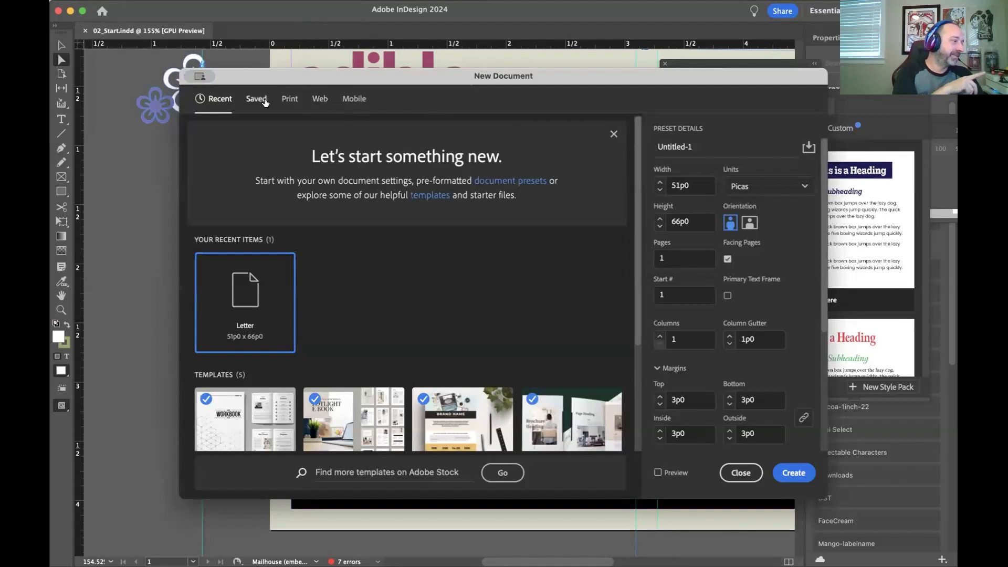
left_click(264, 97)
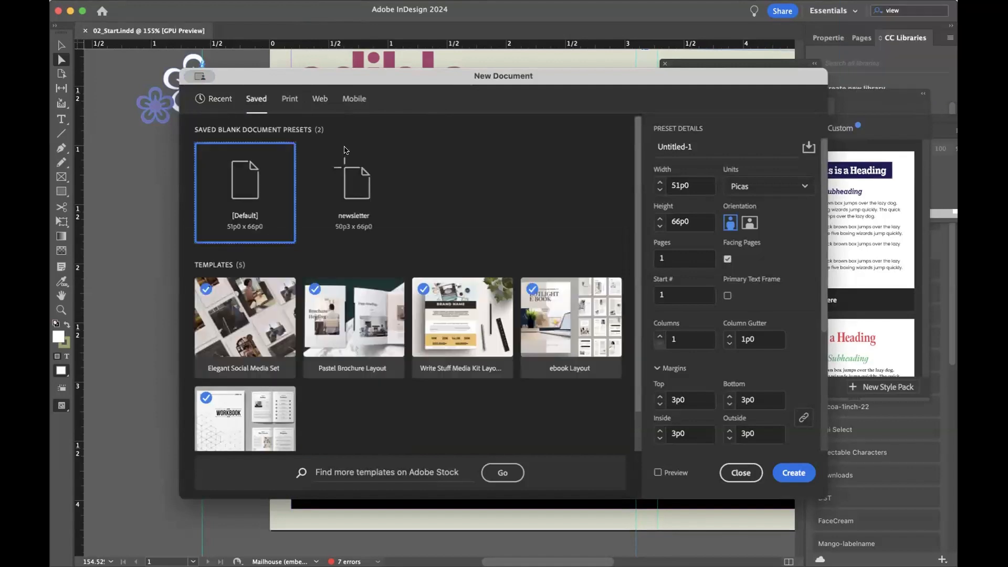
left_click(370, 208)
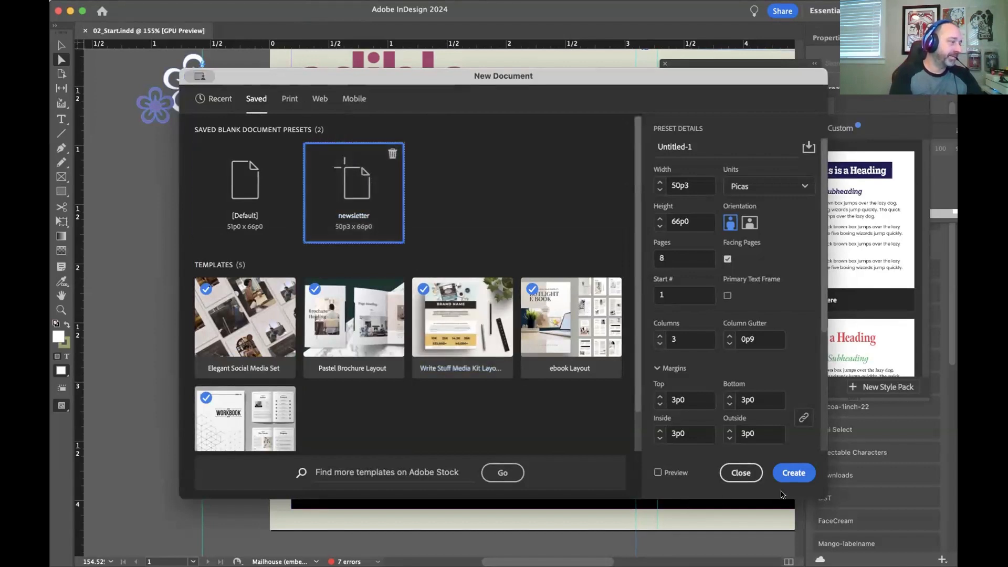
left_click(796, 475)
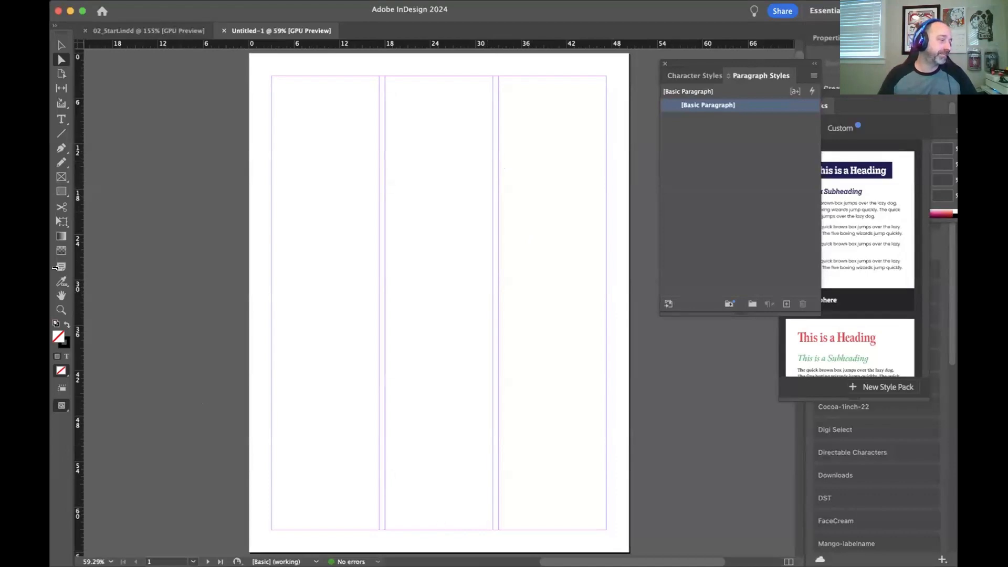
Step: Look through the new document's pages and spreads to examine their column and margin guides
scroll(115, 256, "up", 3)
scroll(114, 256, "down", 15)
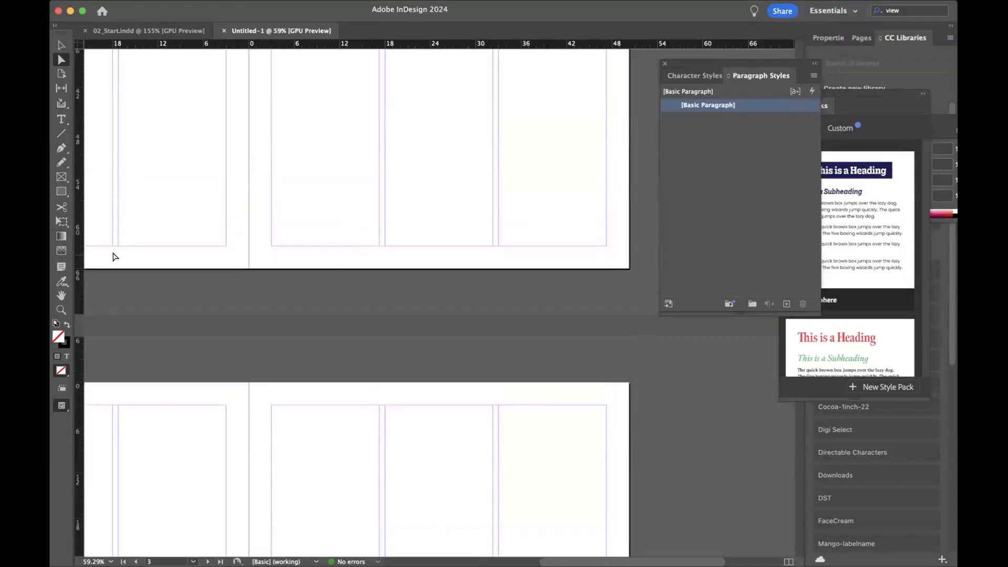
scroll(115, 256, "up", 15)
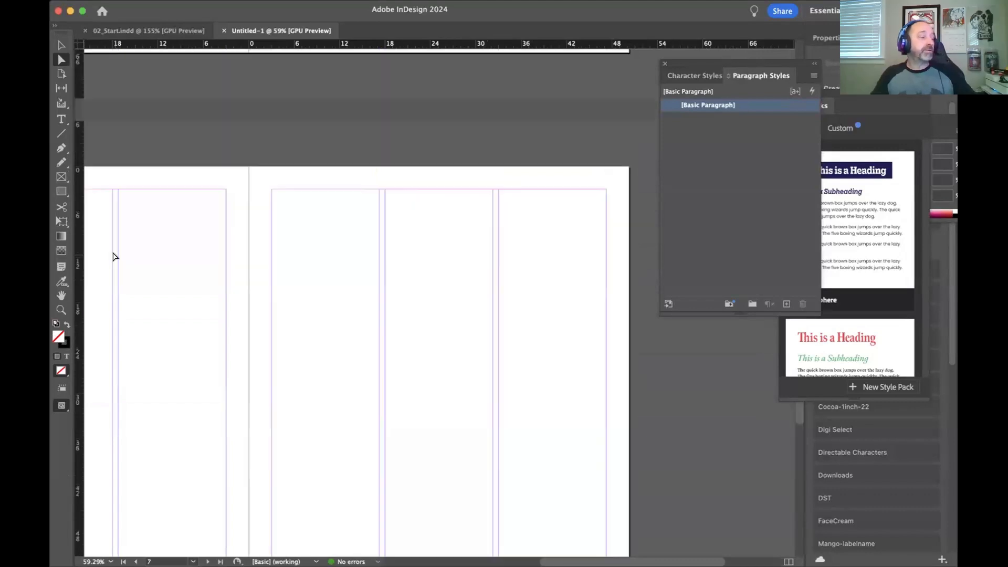
scroll(114, 257, "up", 10)
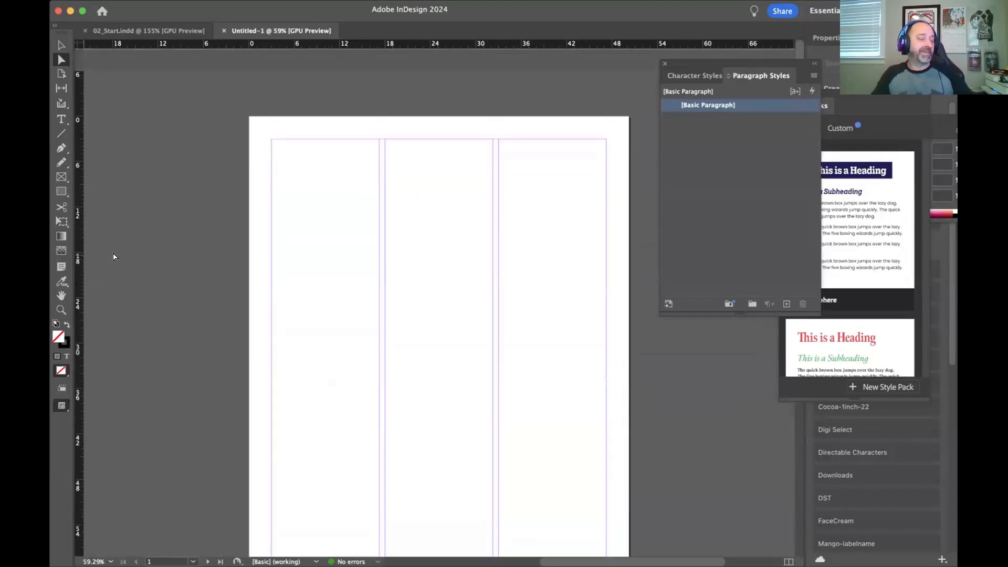
scroll(114, 256, "down", 1)
scroll(113, 256, "down", 1)
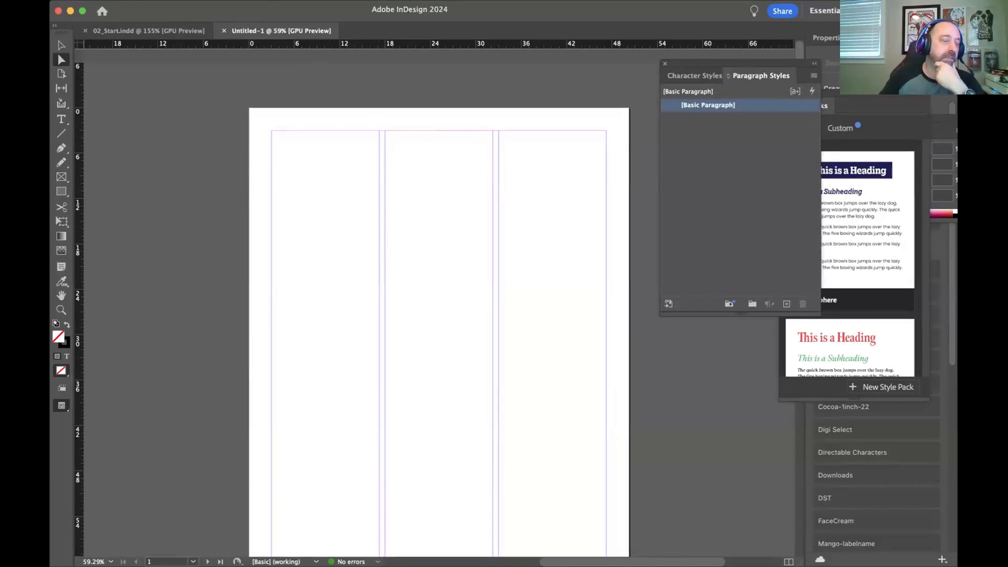
Step: Open the document setup settings for the new newsletter document
left_click(128, 0)
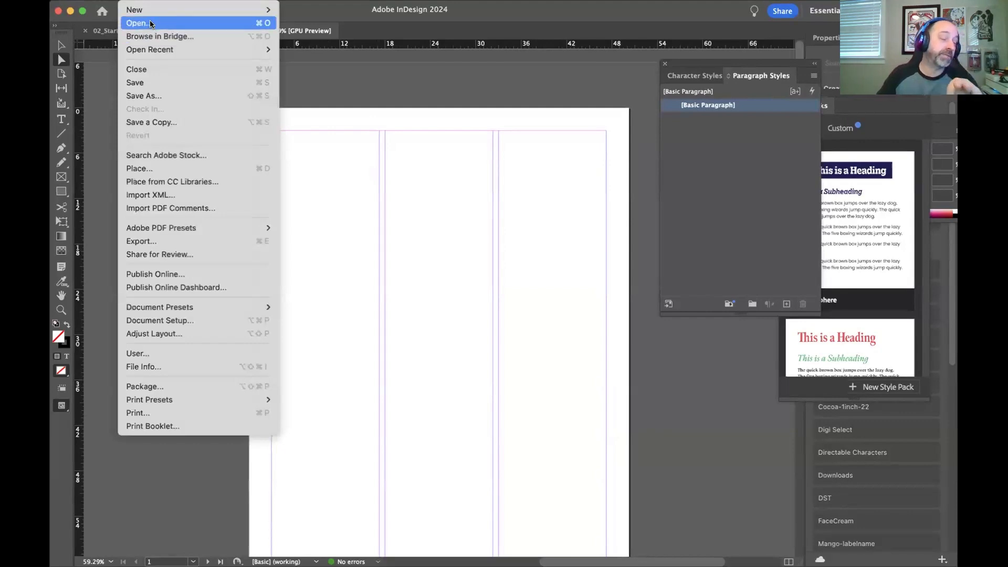
left_click(159, 321)
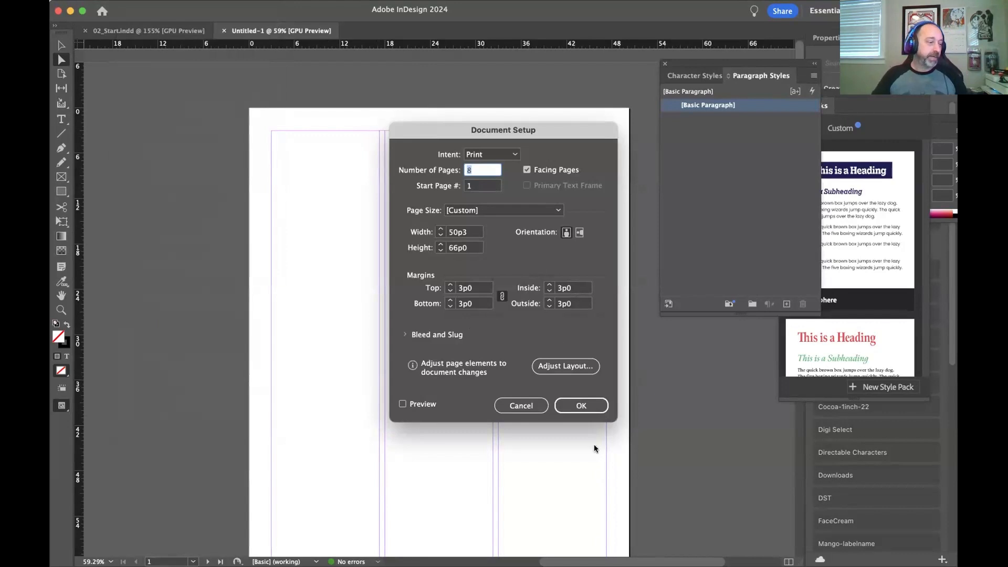
left_click(762, 546)
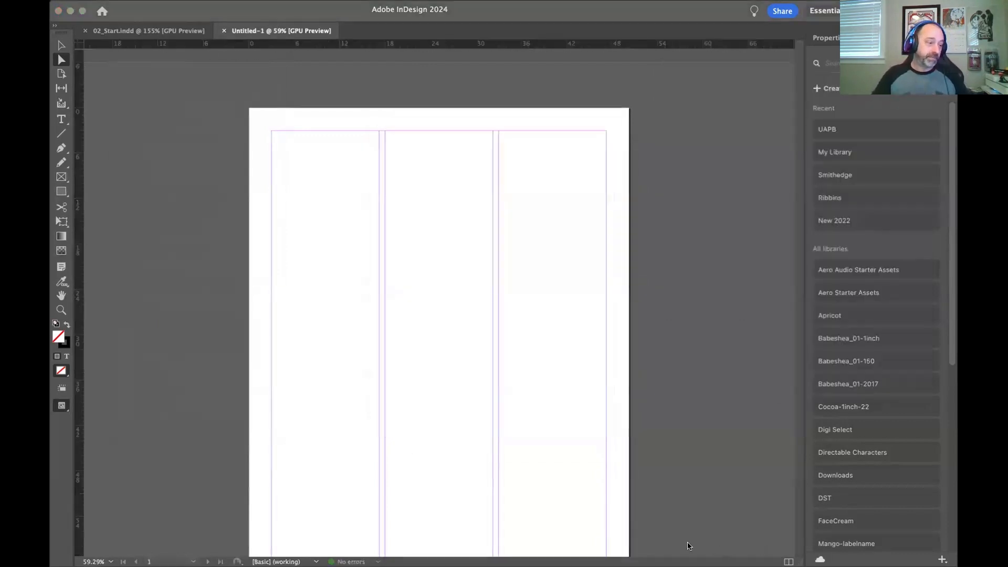
left_click(717, 546)
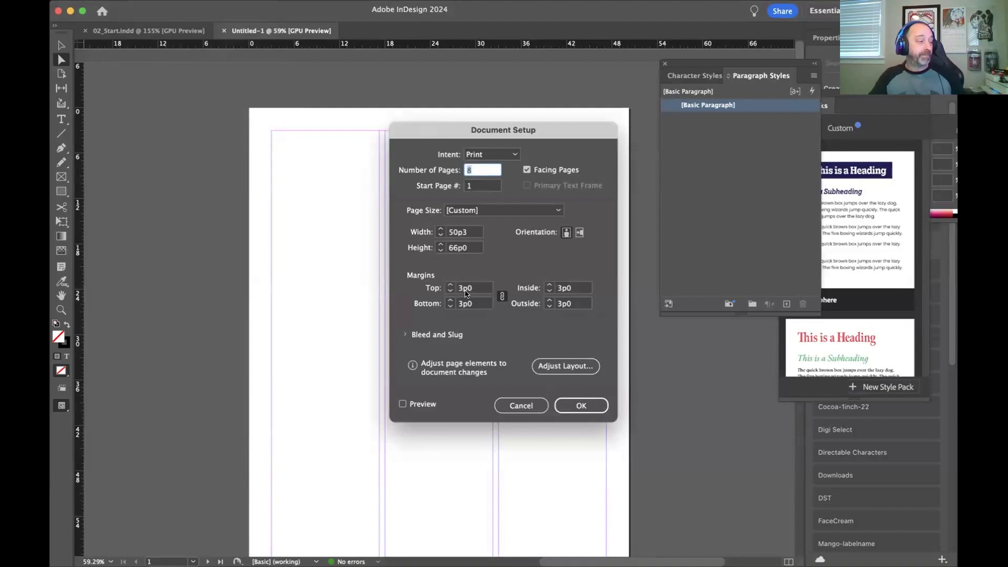
Step: Set the document's top margin to 7p10.5 with the margin values linked
left_click(471, 289)
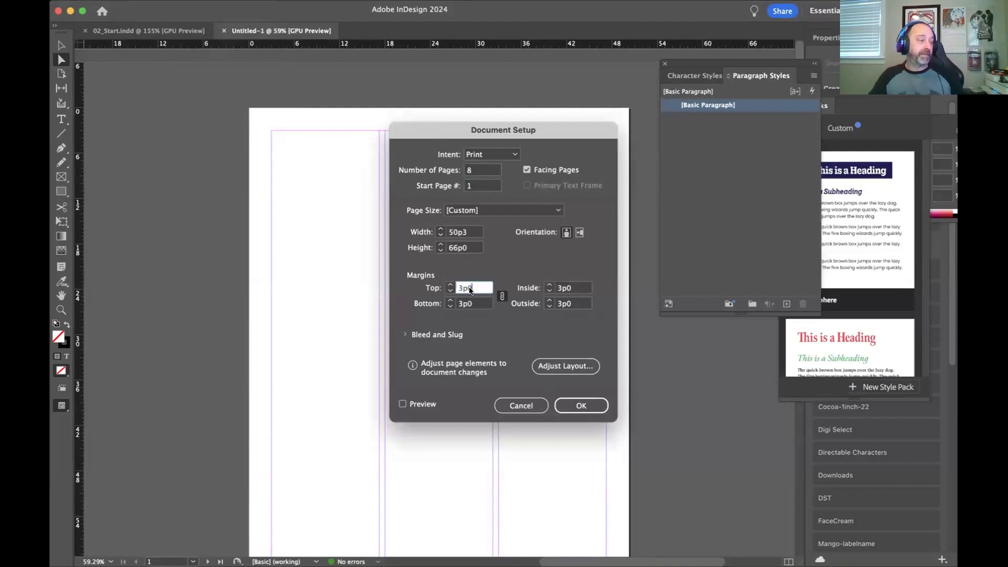
key("BackSpace")
key("BackSpace")
key("BackSpace")
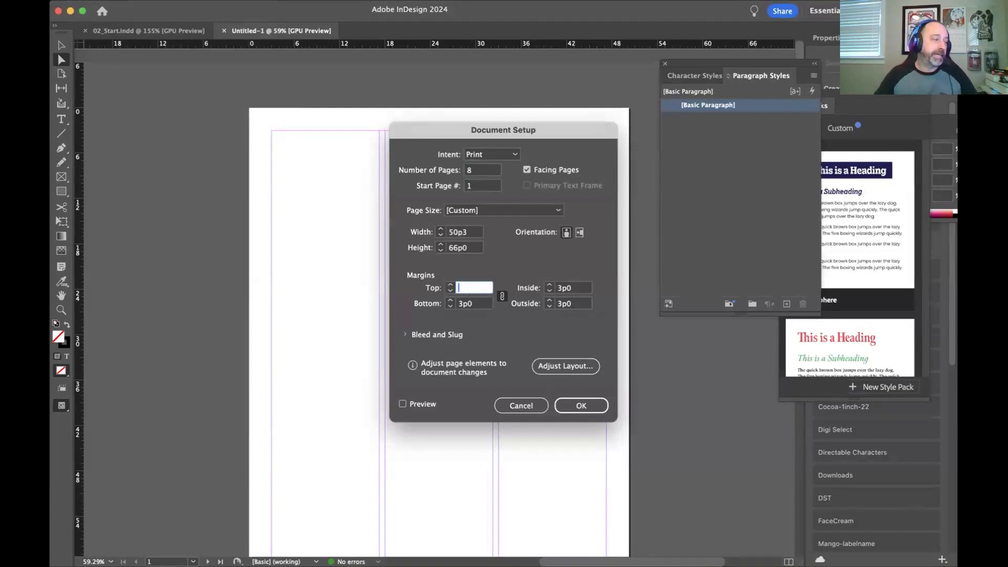
type("7p1")
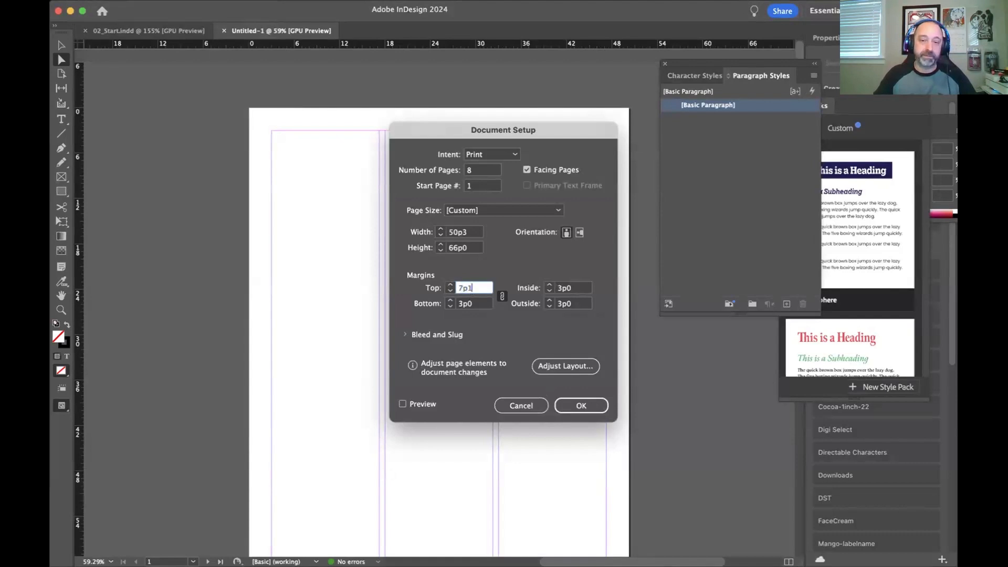
type("0.5")
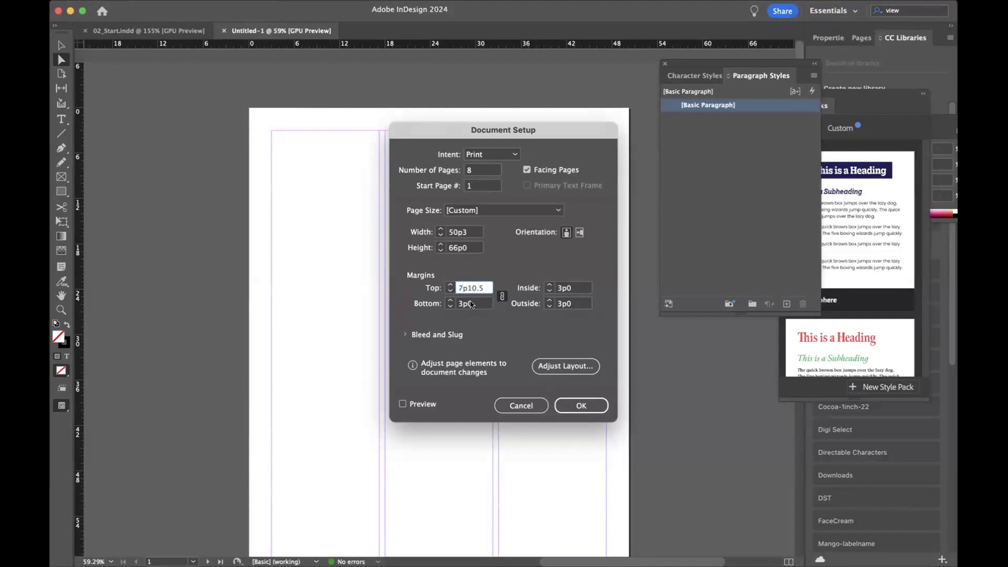
Step: Set the document's bottom margin to 2p3 with the margin values linked
left_click(471, 306)
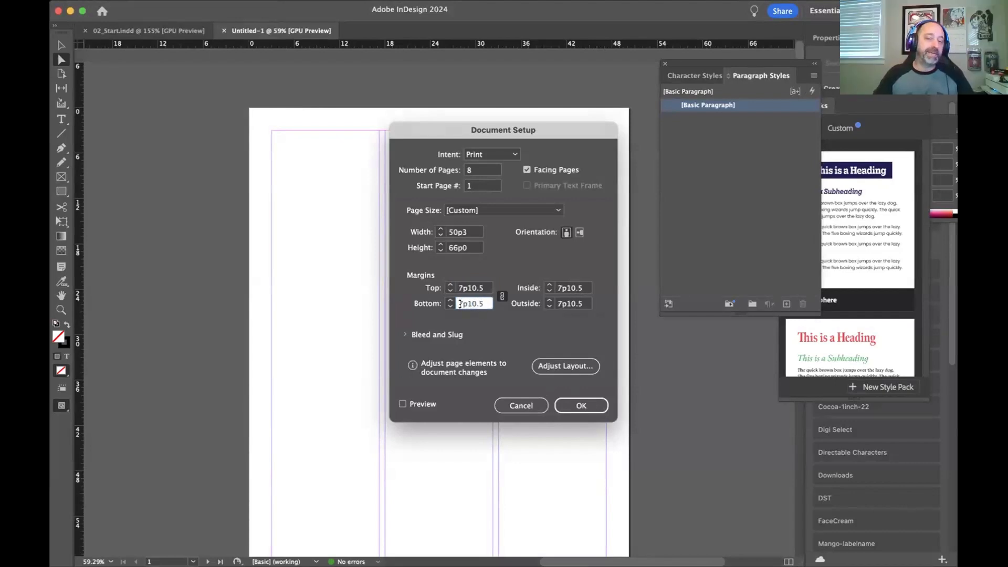
left_click_drag(464, 303, 459, 303)
key("BackSpace")
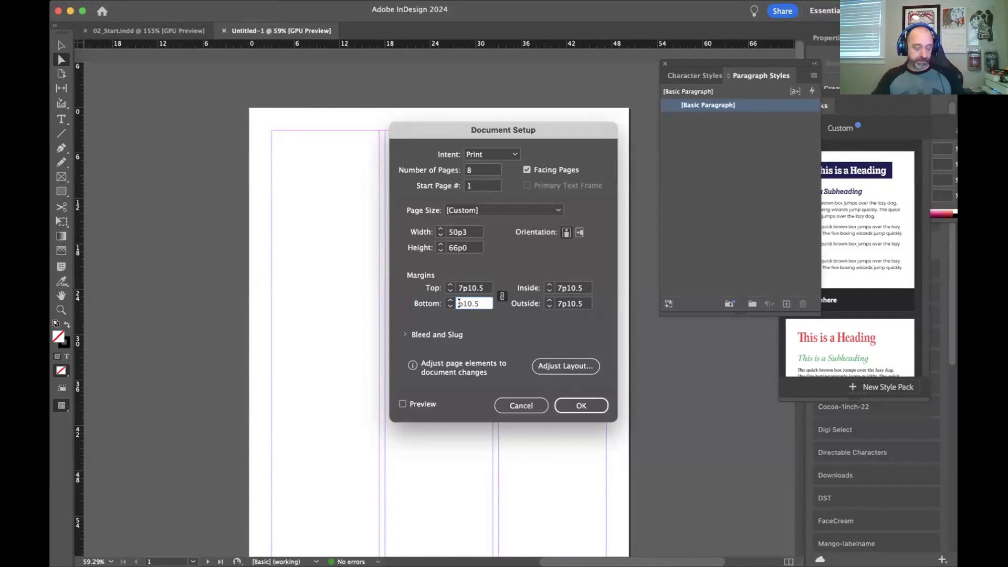
type("2")
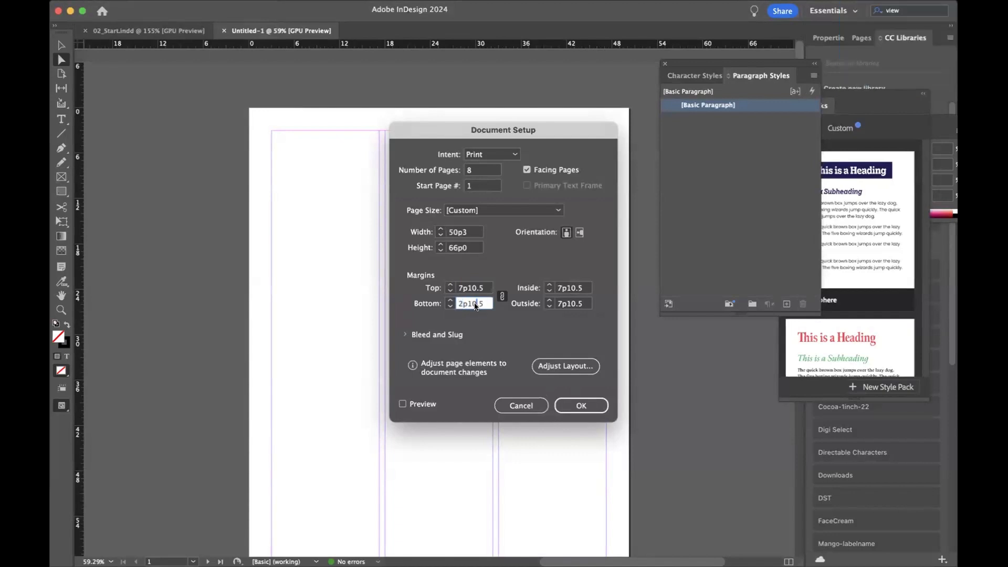
key("BackSpace")
key("BackSpace")
key("BackSpace")
key("BackSpace")
type("3")
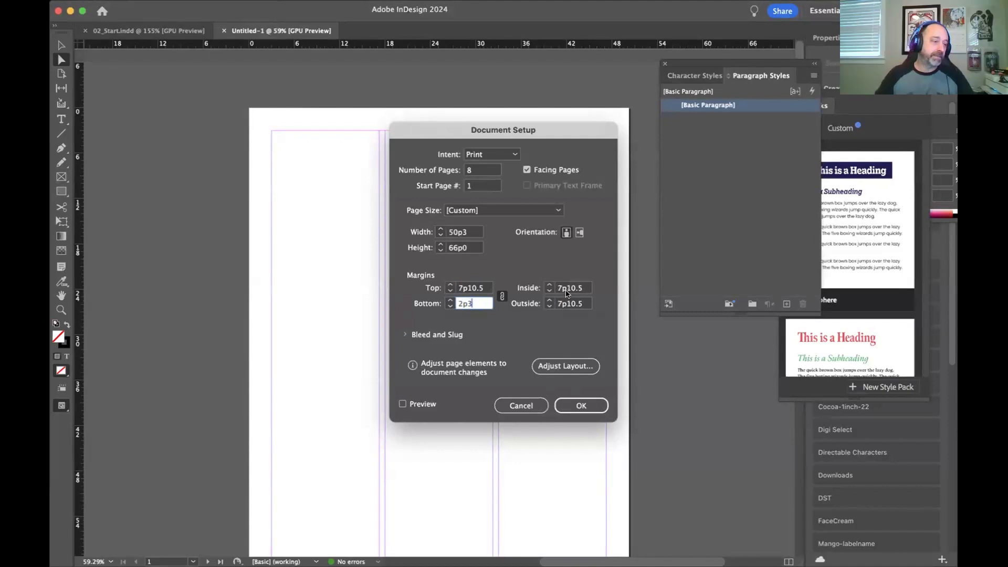
Step: Set the document's inside margin to 3p0 with the margin values linked
left_click(565, 289)
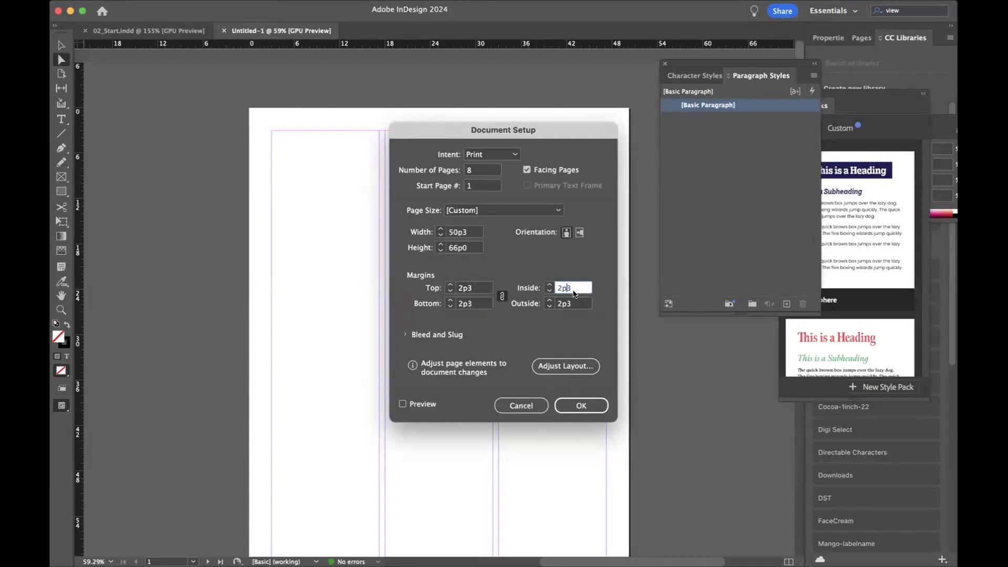
left_click_drag(561, 288, 557, 292)
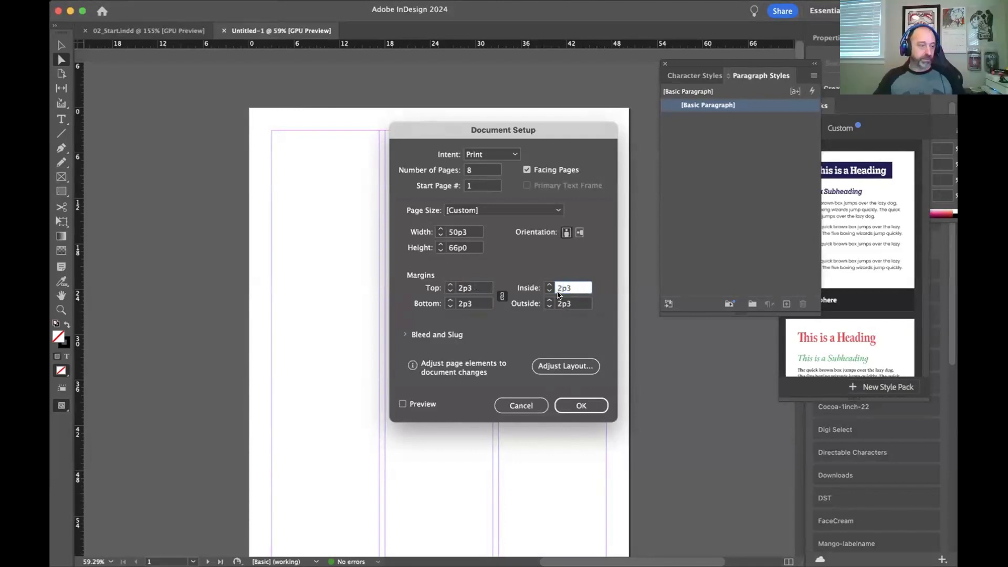
key("BackSpace")
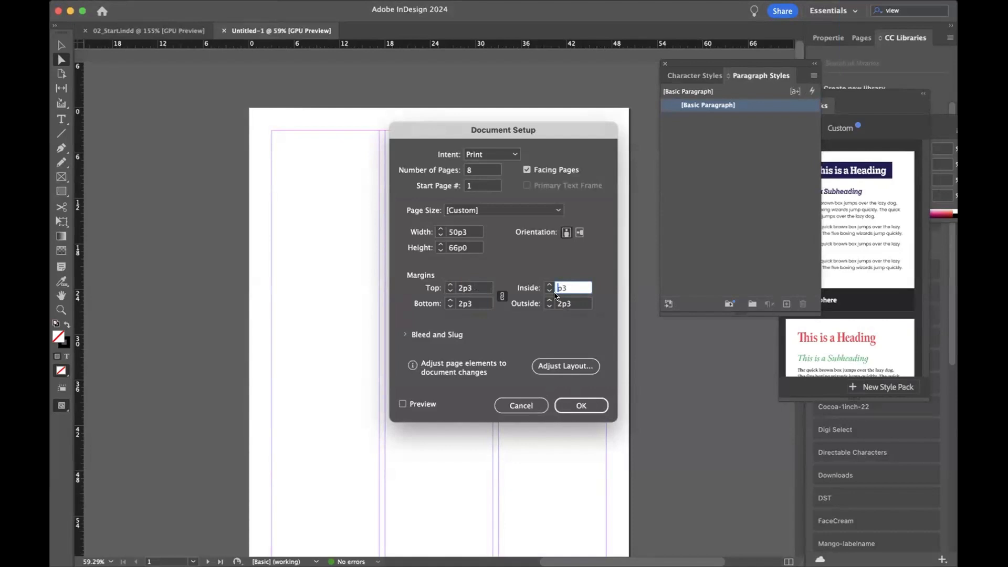
type("3p0")
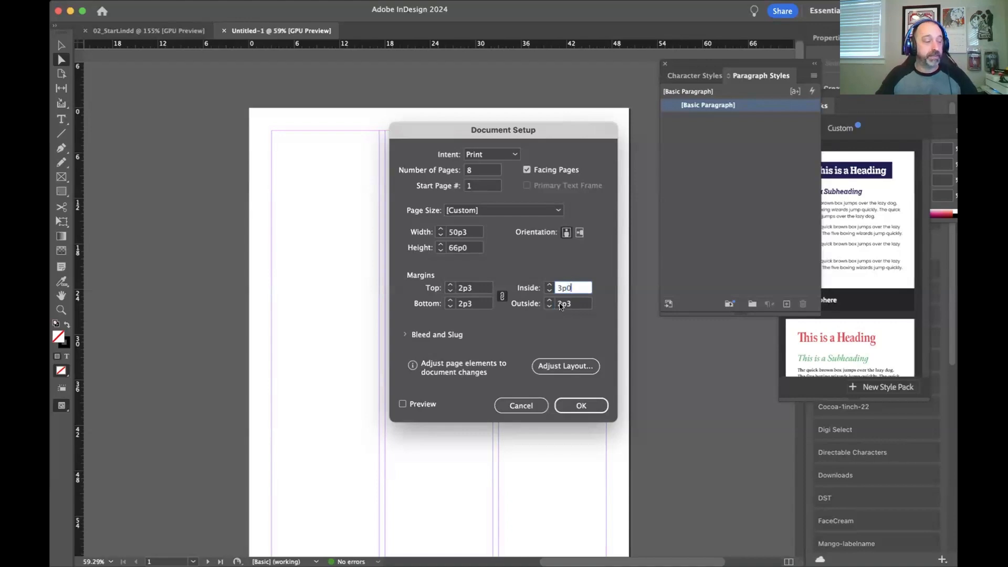
Step: Set the document's outside margin to 1p6
left_click(558, 308)
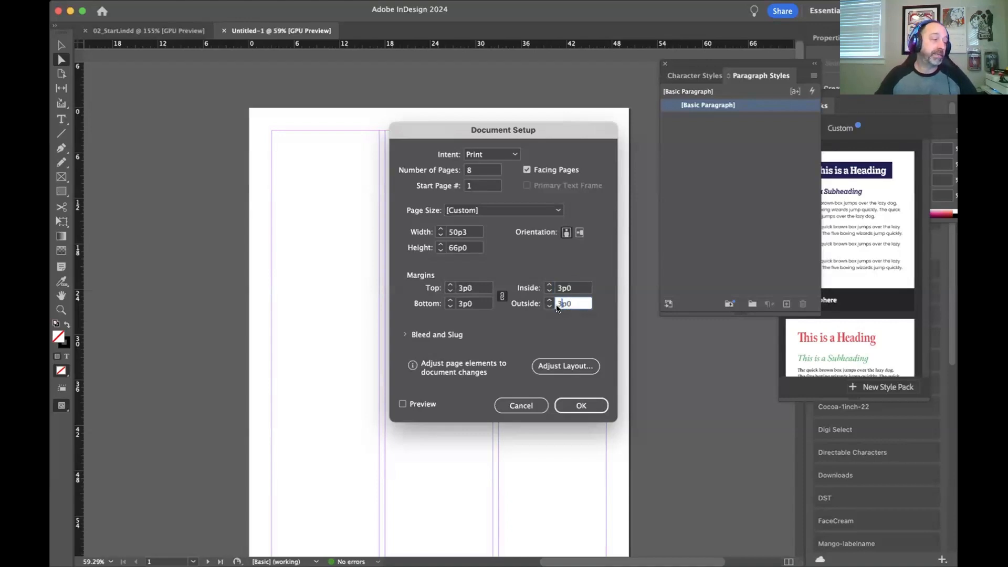
key("BackSpace")
type("1")
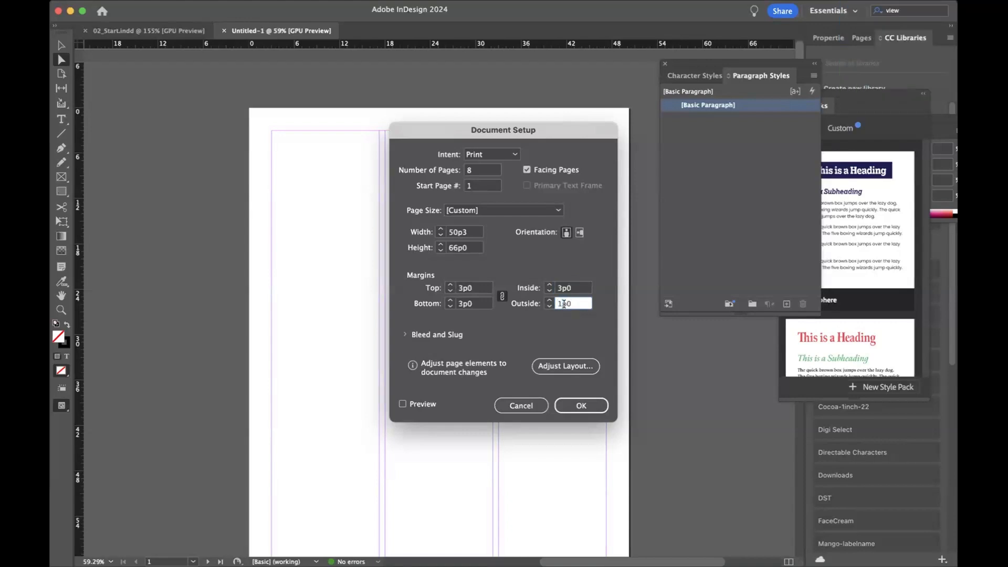
left_click(571, 305)
key("BackSpace")
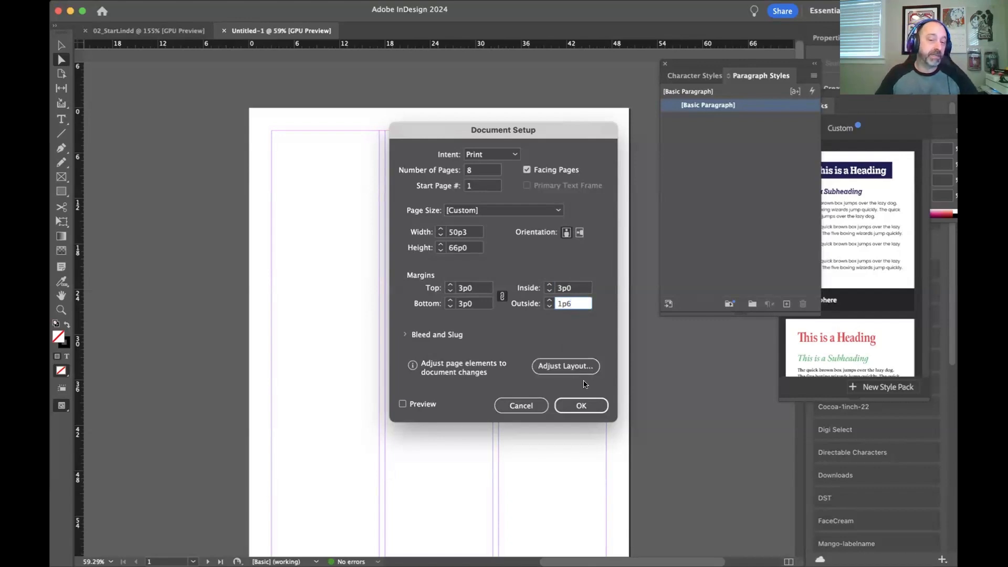
Step: Show the bleed and slug settings and set the bleed to 0p9 on all sides
left_click(417, 336)
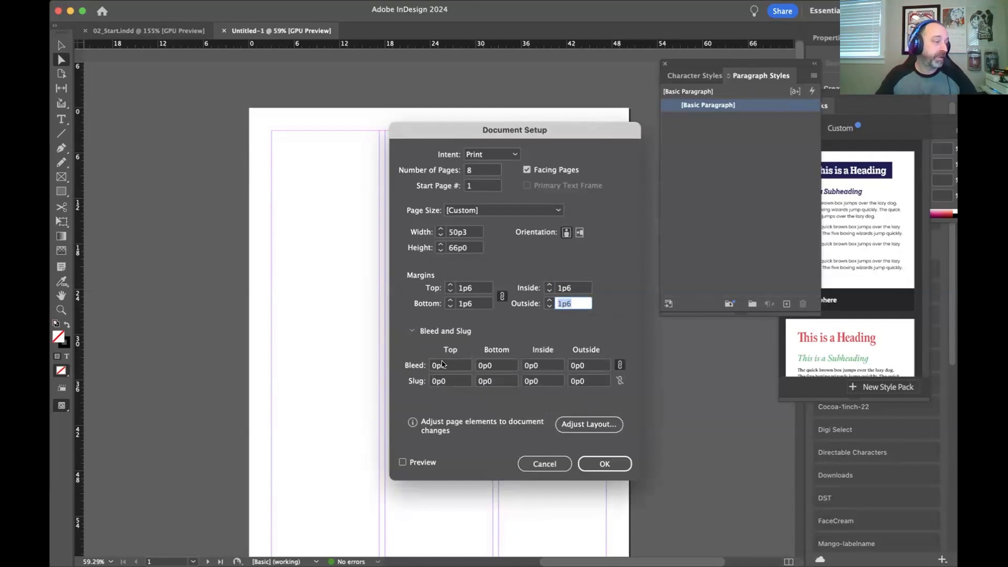
left_click(440, 365)
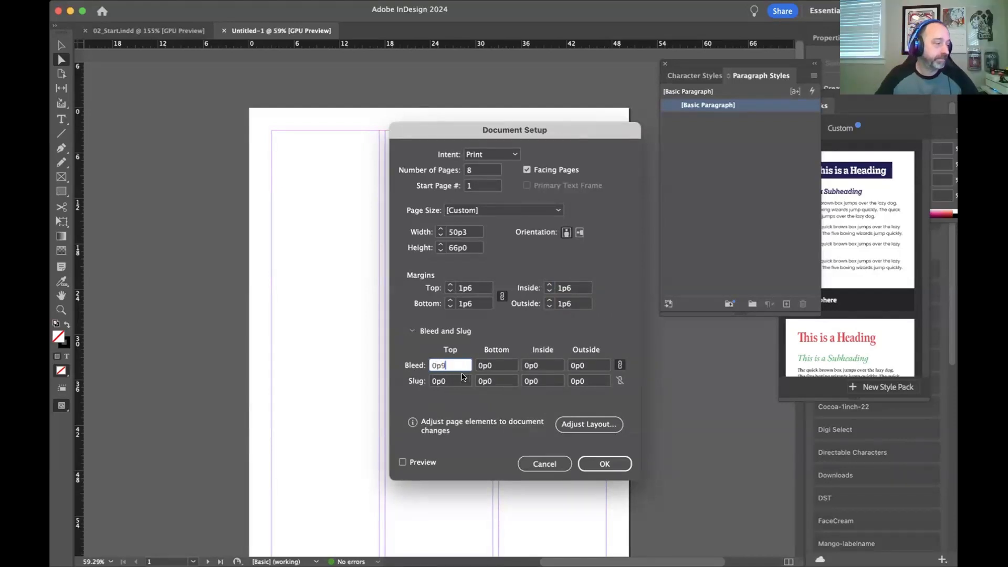
key("Tab")
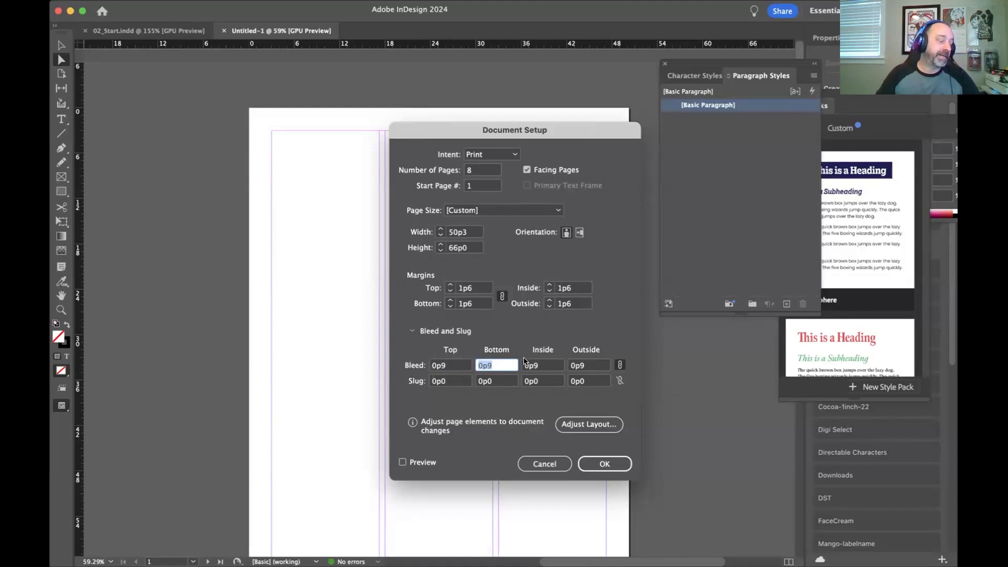
Step: Unlink the document's margin values so that each side can be set independently
left_click(458, 289)
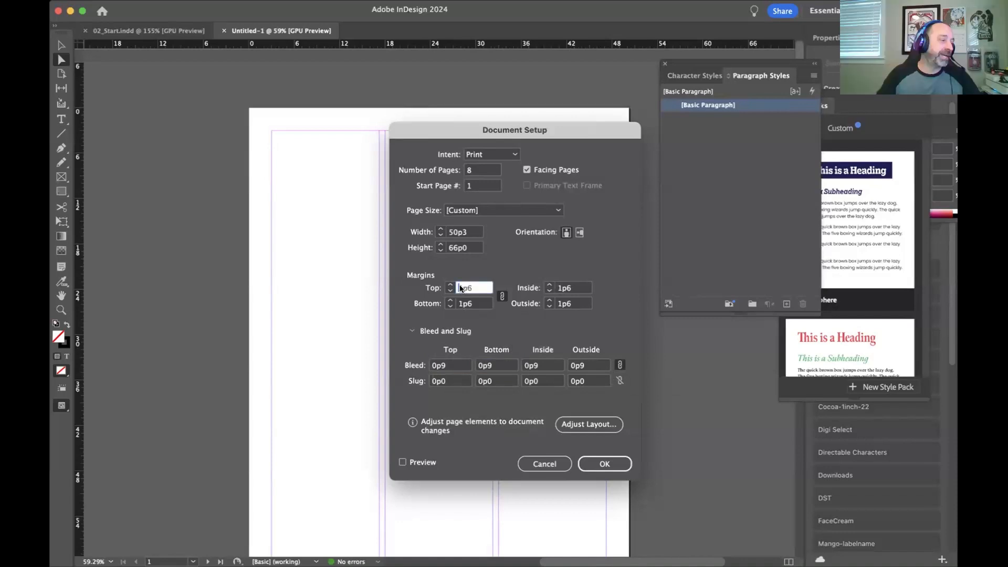
double_click(460, 288)
left_click(620, 365)
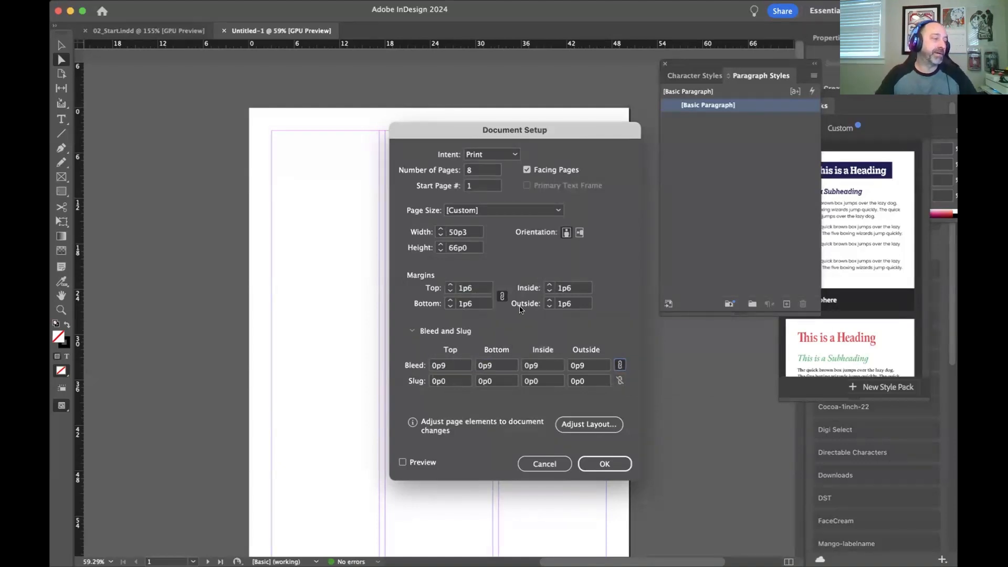
left_click(501, 298)
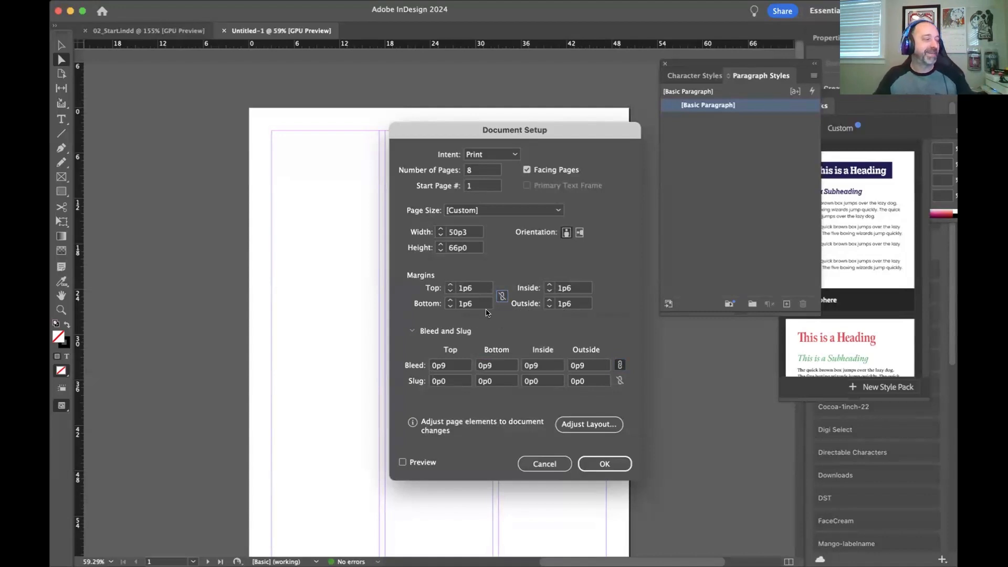
Step: Set the document's top margin to 7p10.5 and its bottom margin to 2p3
left_click(463, 290)
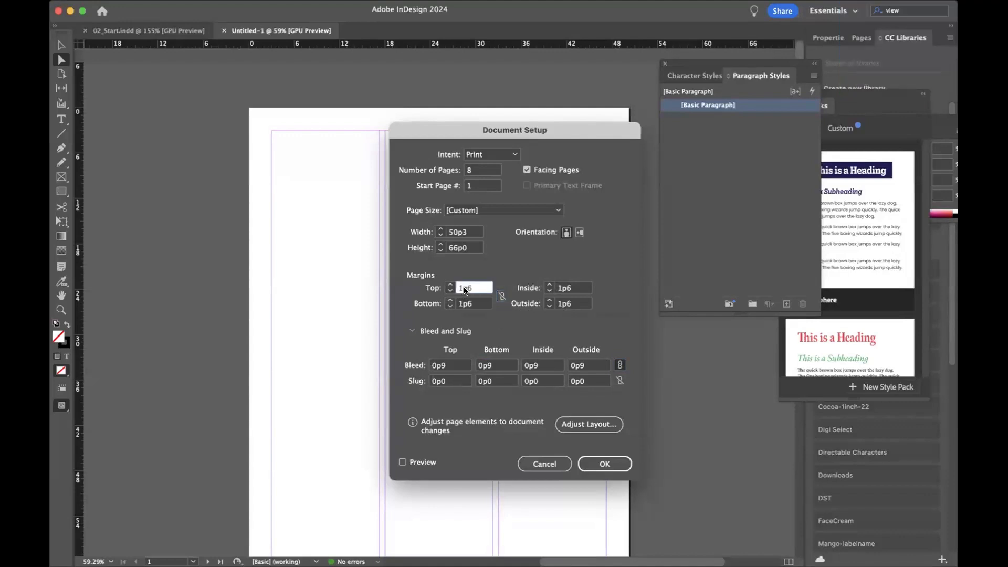
key("BackSpace")
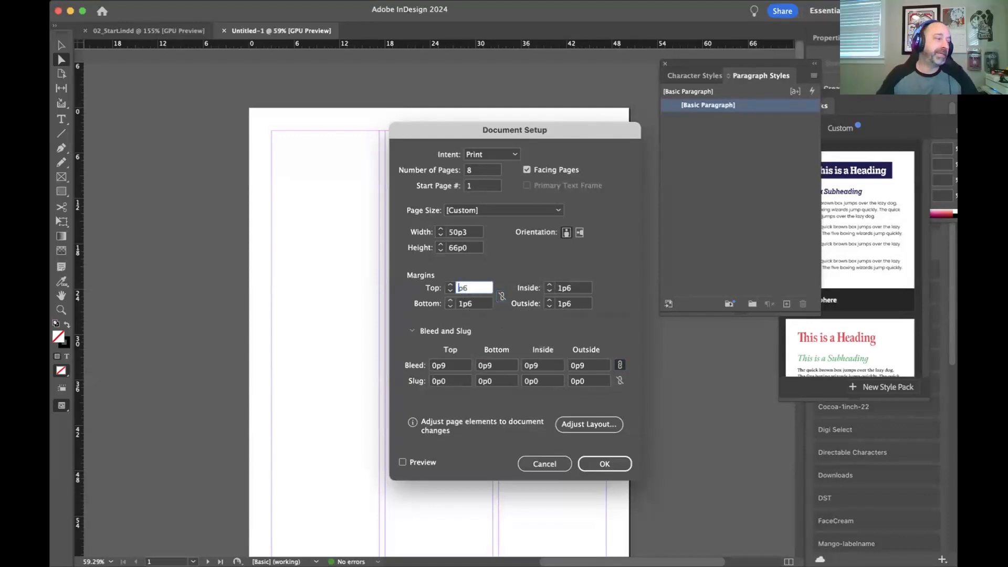
type("7p10")
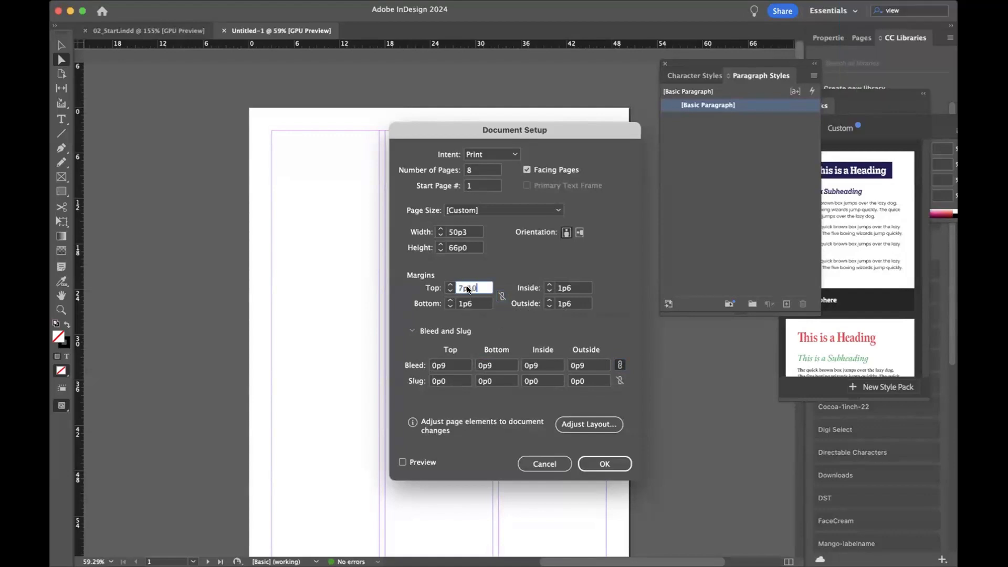
type(".5")
left_click(472, 305)
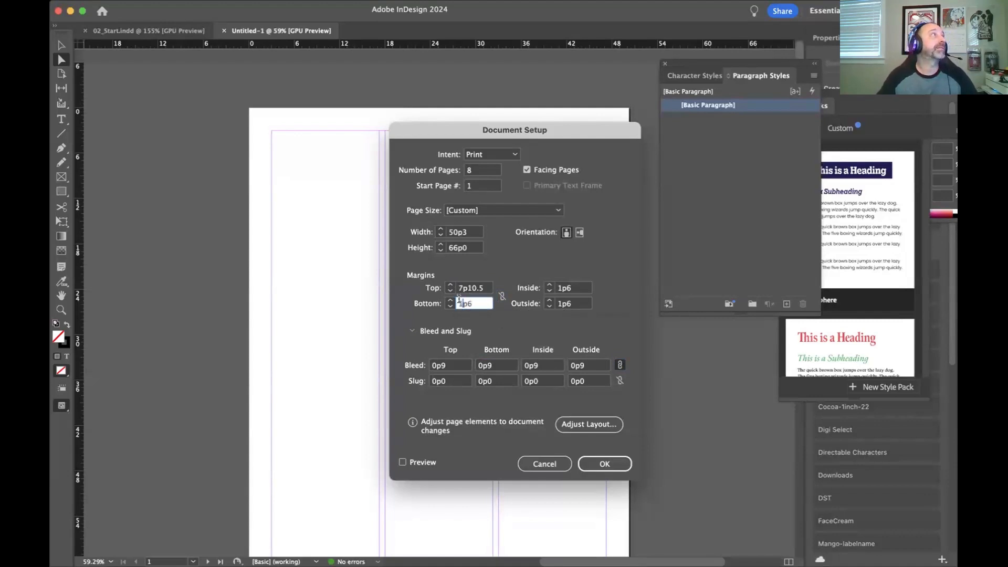
key("BackSpace")
type("2")
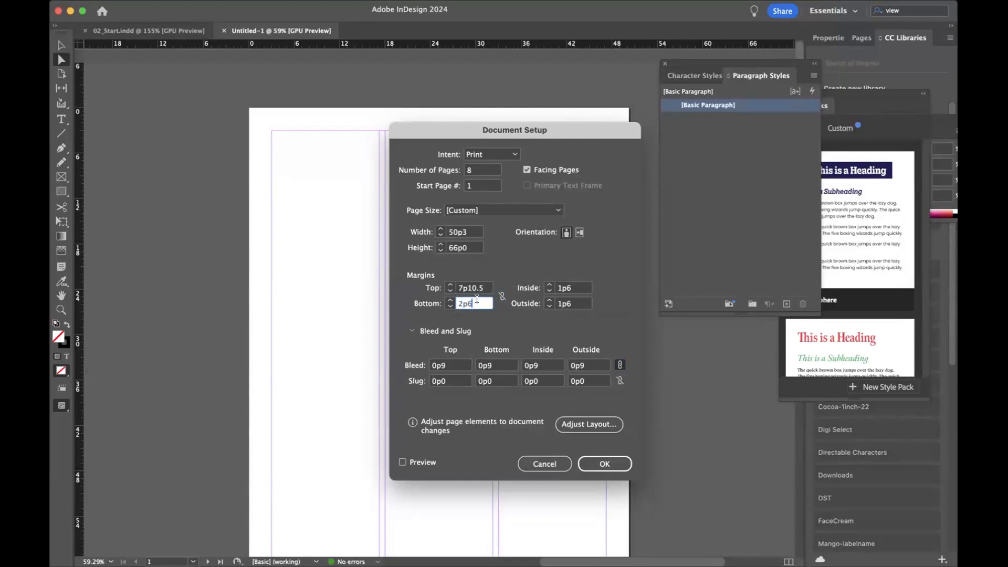
key("BackSpace")
type("3")
Step: Set the inside margin to 3p0 and the outside margin to 1p6, and apply the document setup changes
left_click(558, 303)
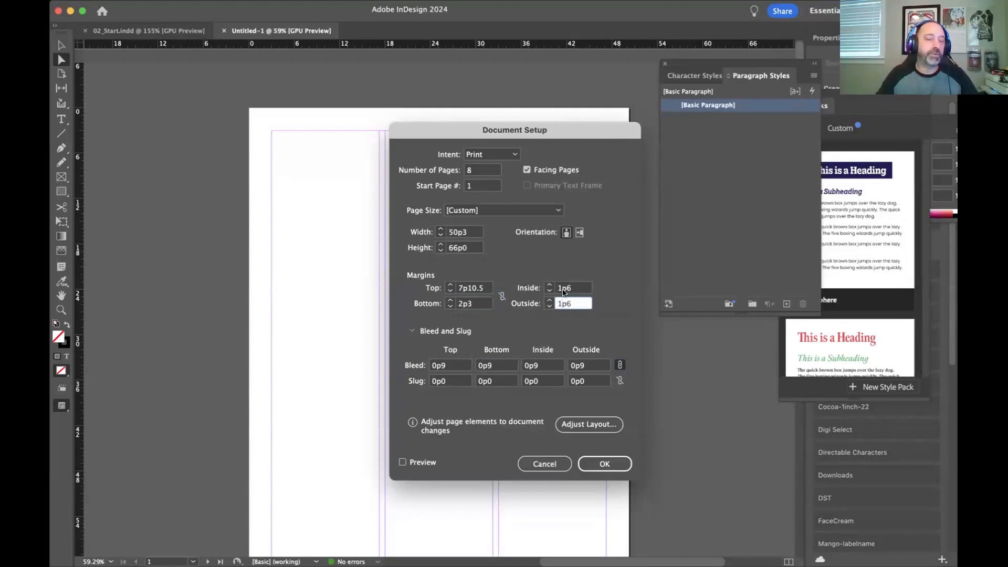
left_click(556, 288)
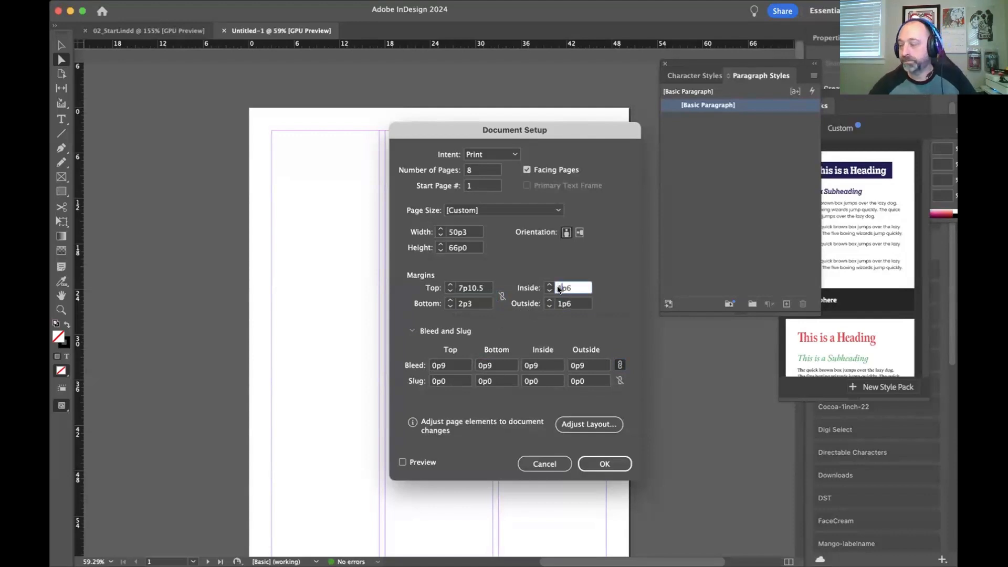
key("BackSpace")
type("3")
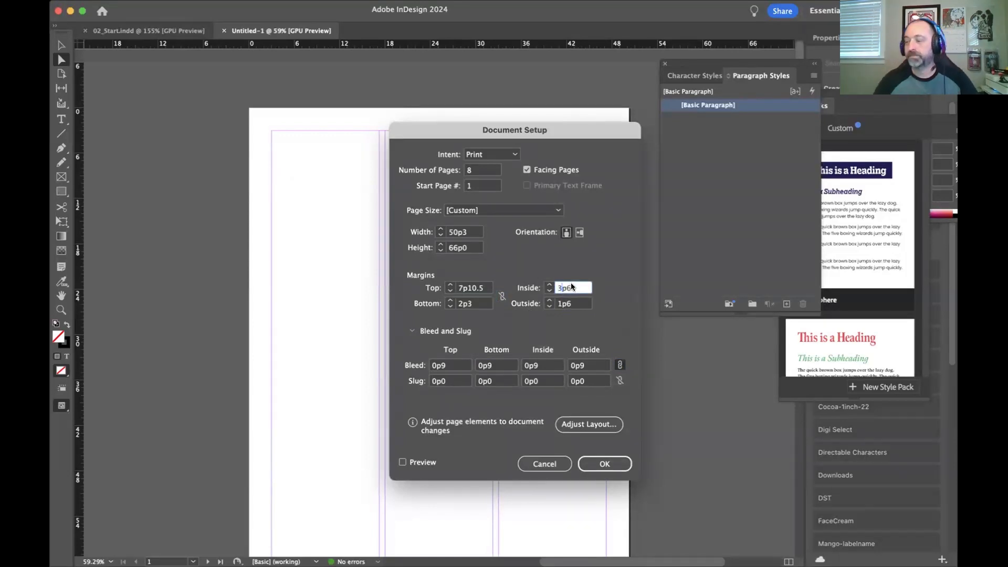
left_click_drag(572, 287, 566, 286)
type("0")
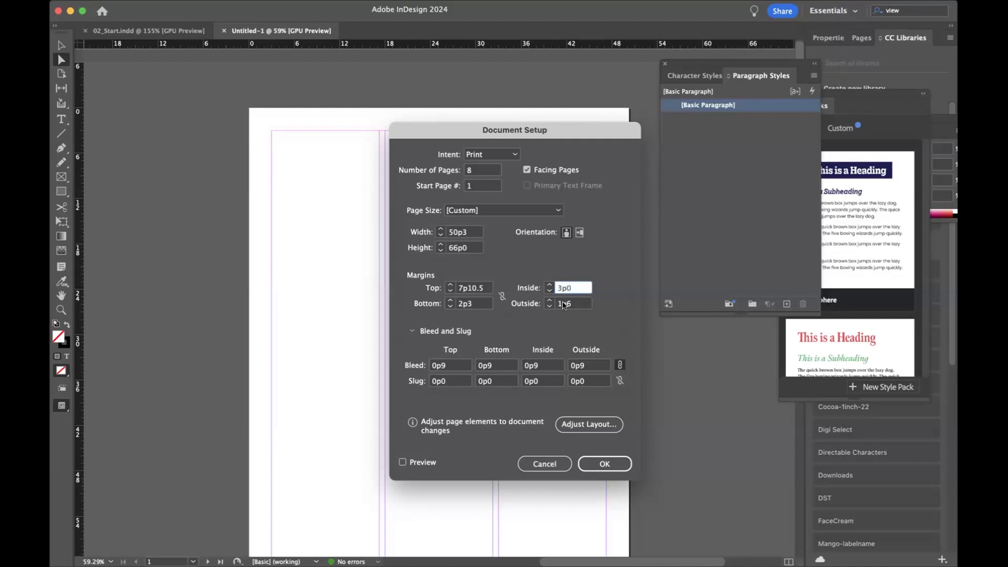
left_click(562, 304)
key("BackSpace")
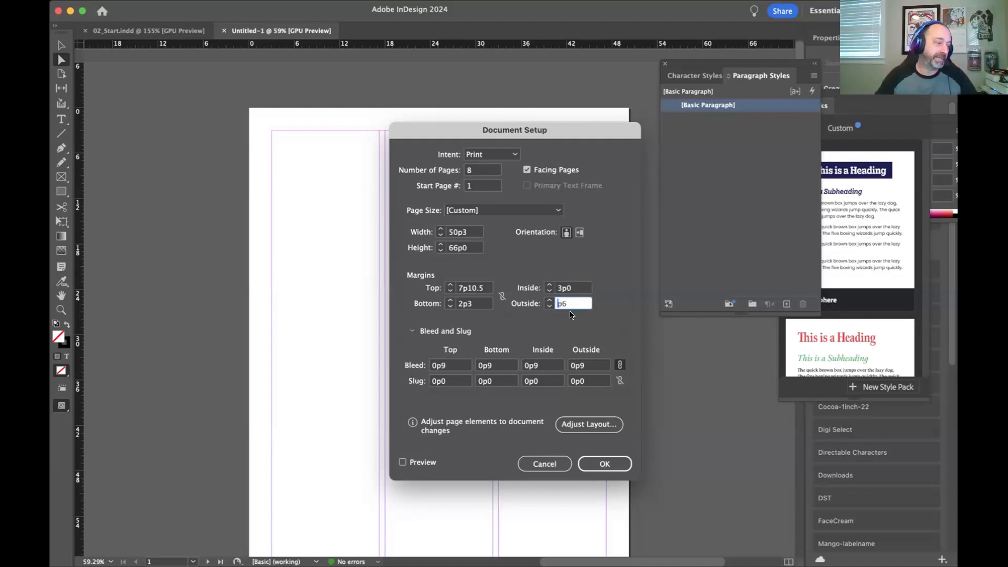
type("1")
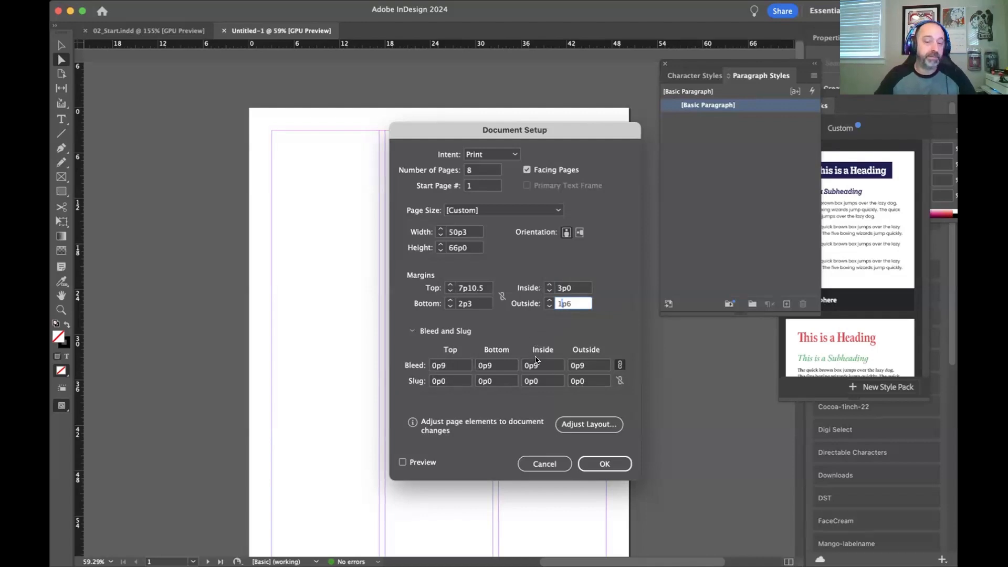
left_click(605, 464)
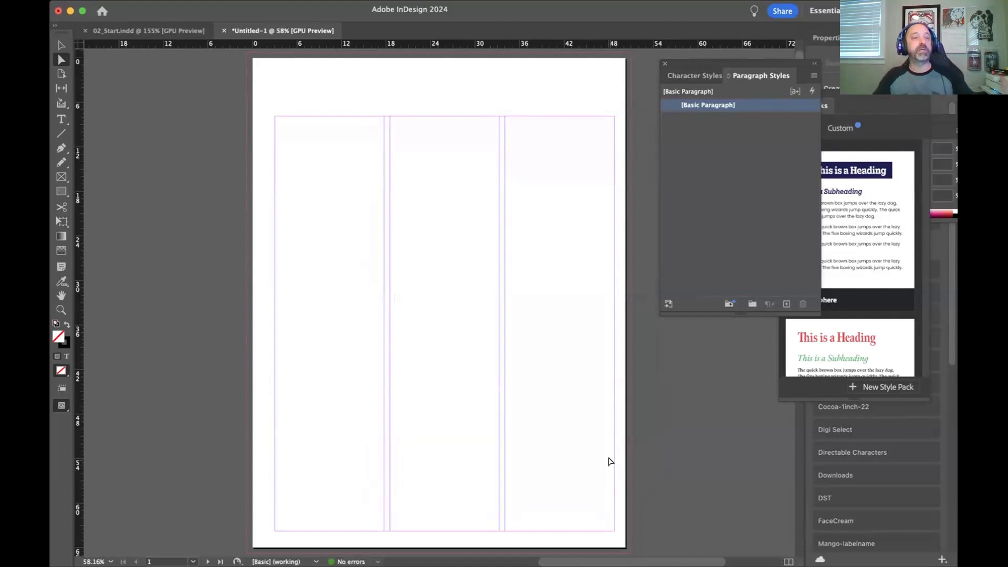
scroll(610, 461, "down", 5)
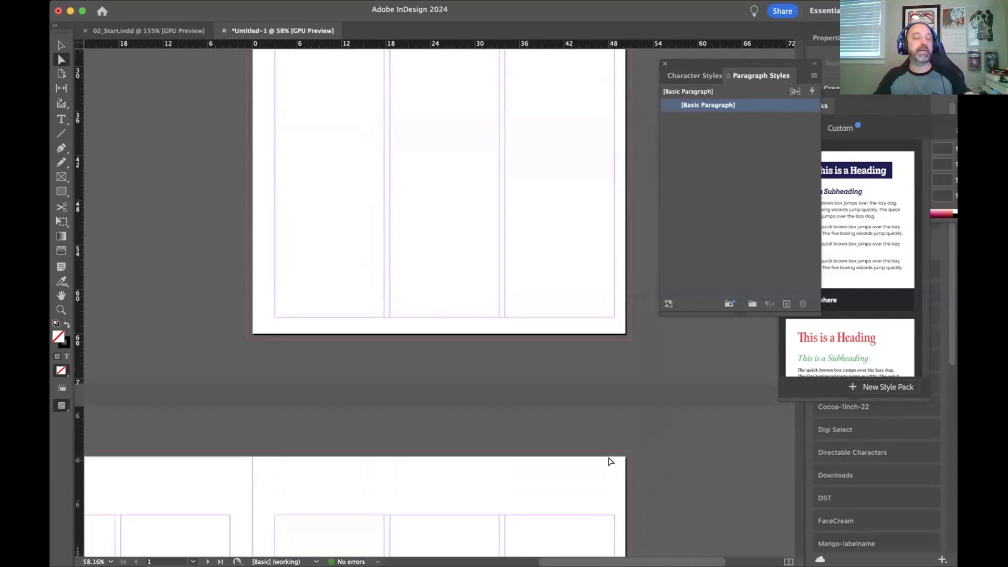
scroll(608, 461, "down", 8)
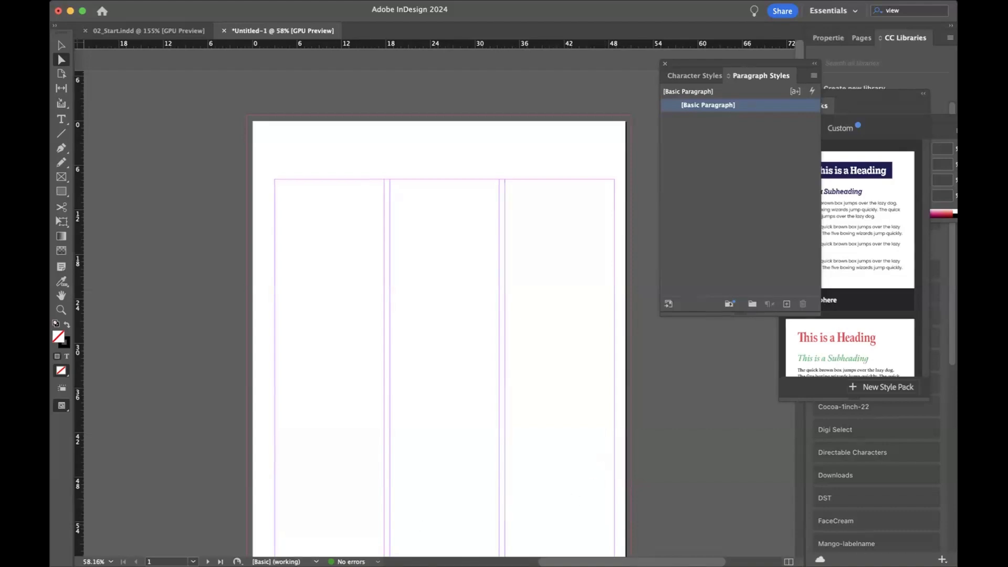
left_click(748, 529)
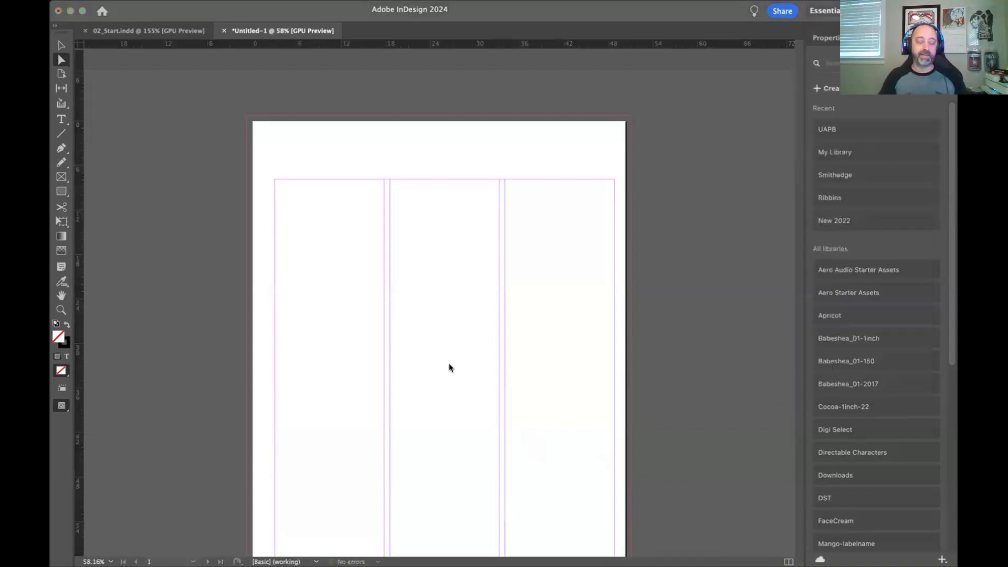
left_click(731, 533)
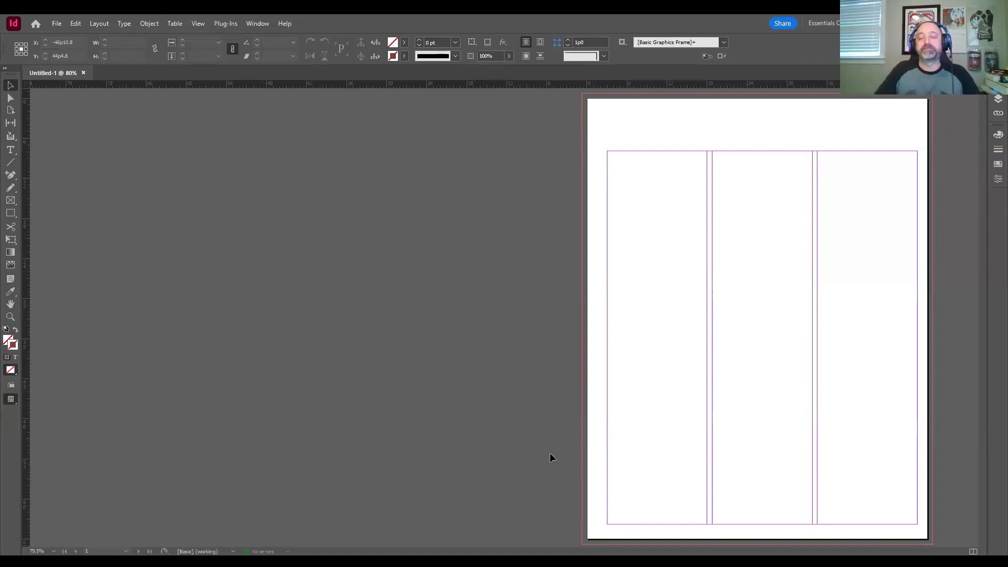
left_click(516, 398)
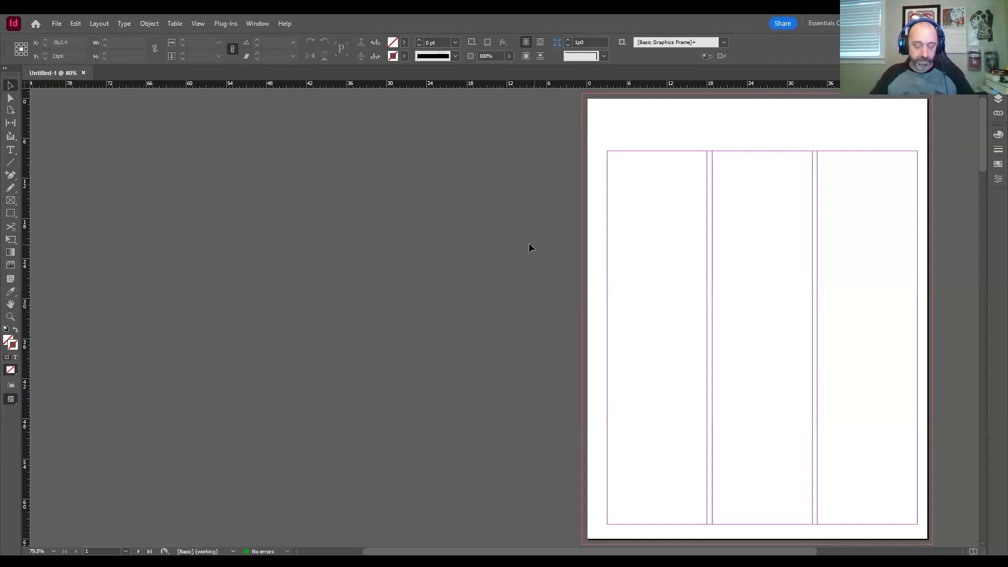
left_click_drag(543, 243, 355, 233)
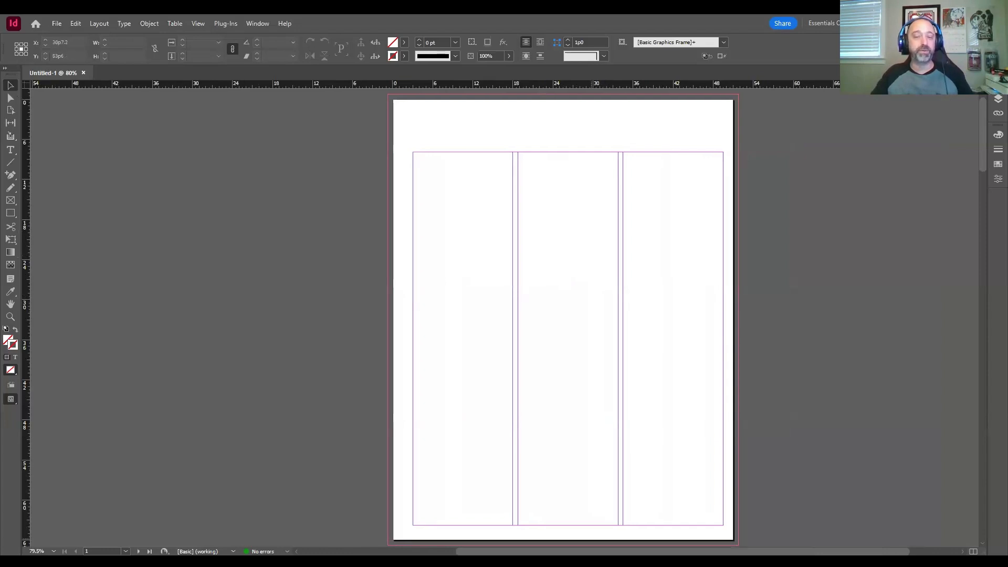
left_click_drag(804, 355, 750, 354)
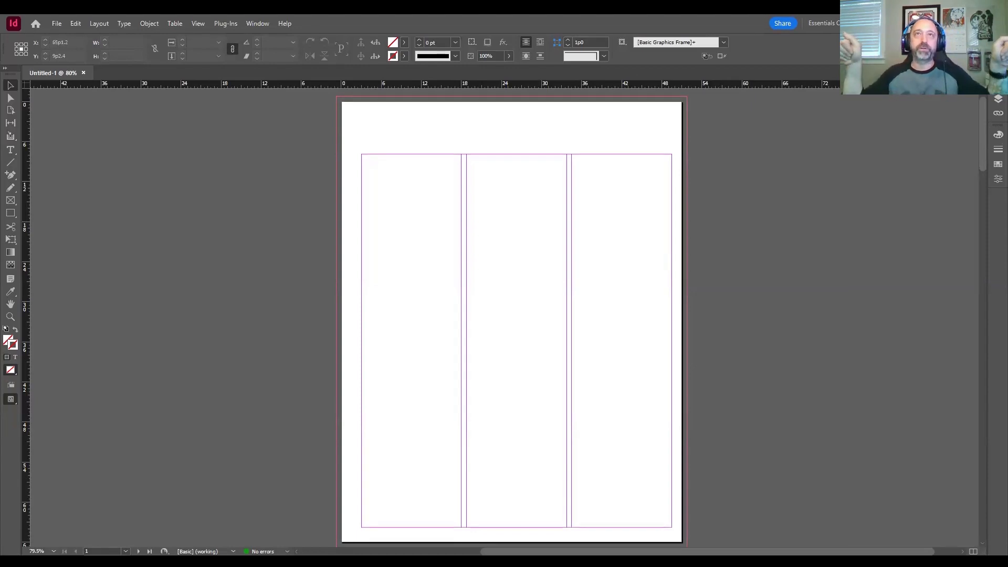
Step: Show the document's page thumbnails in a shortened Pages panel and open the A-Parent spread for editing
key("F12")
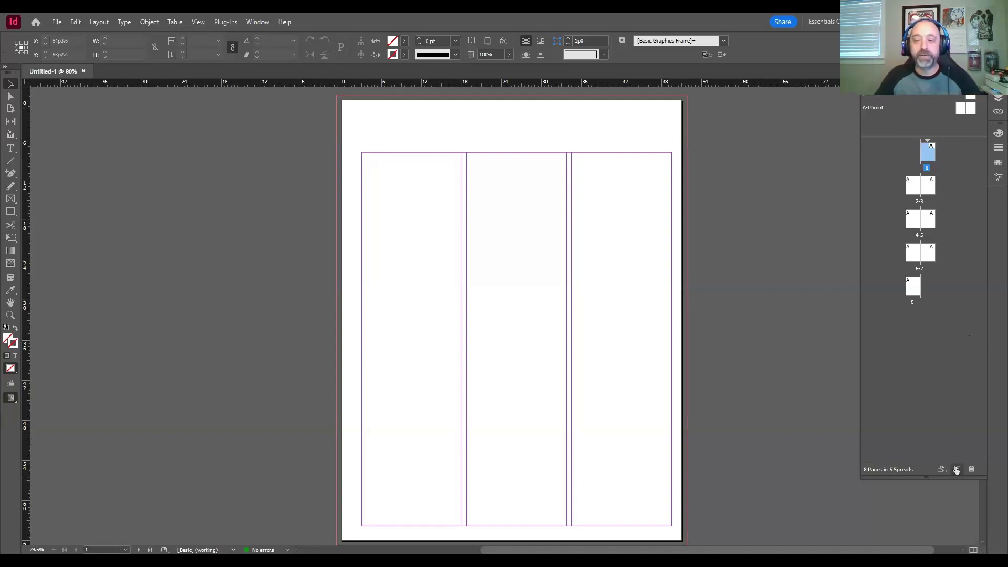
left_click_drag(928, 476, 913, 346)
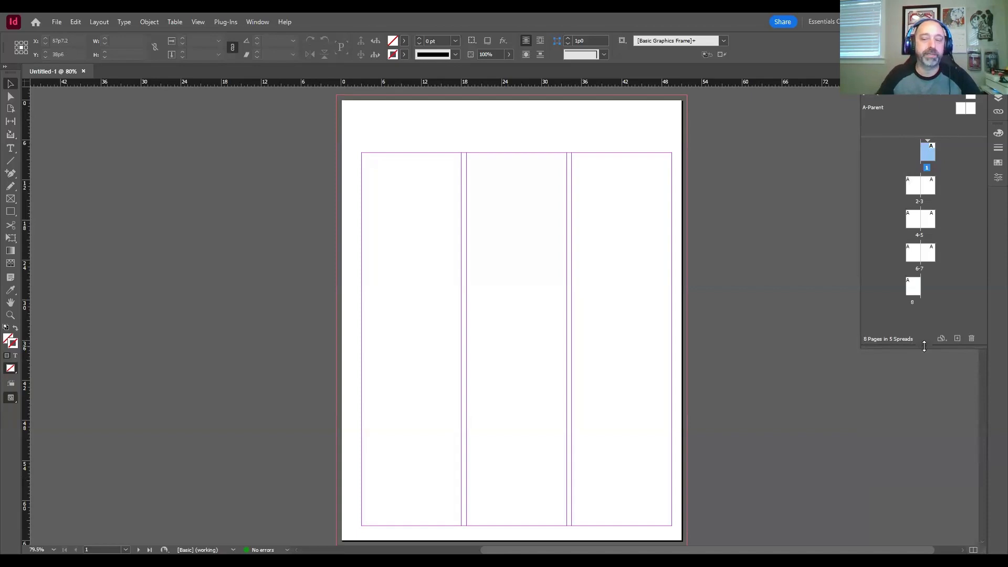
mouse_move(924, 347)
left_mouse_down()
mouse_move(918, 387)
mouse_move(921, 350)
mouse_move(921, 366)
left_mouse_up()
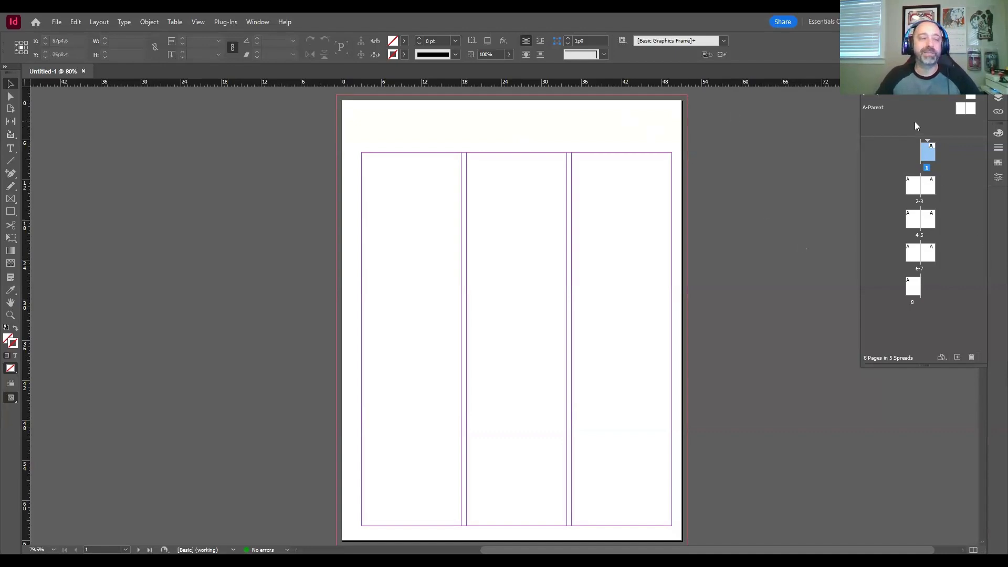
left_click(908, 109)
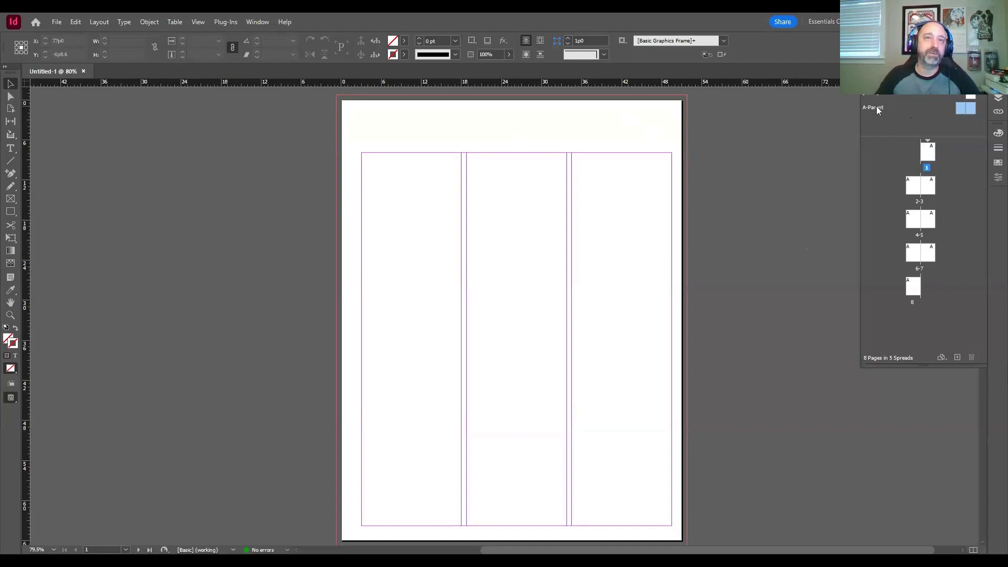
double_click(875, 108)
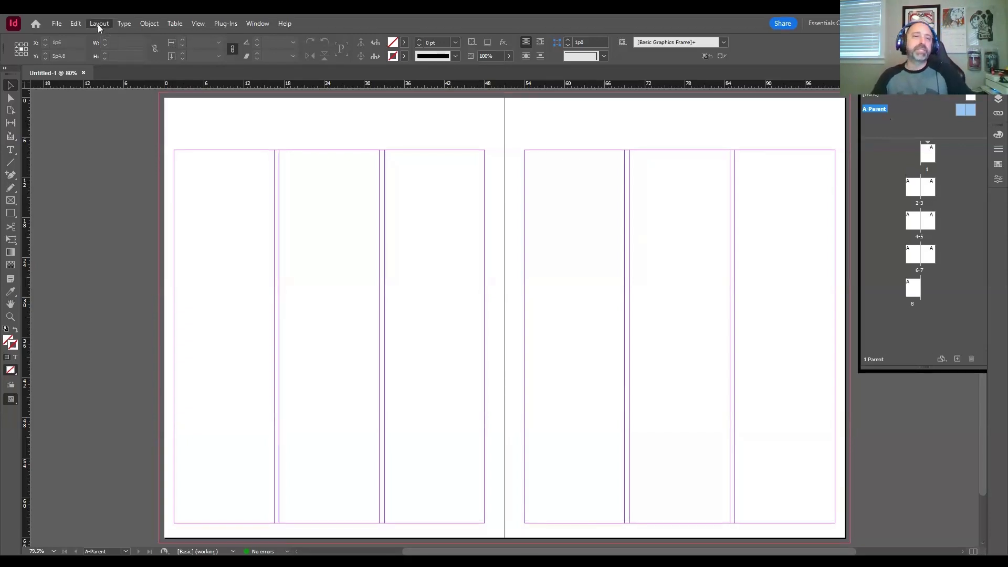
mouse_move(116, 36)
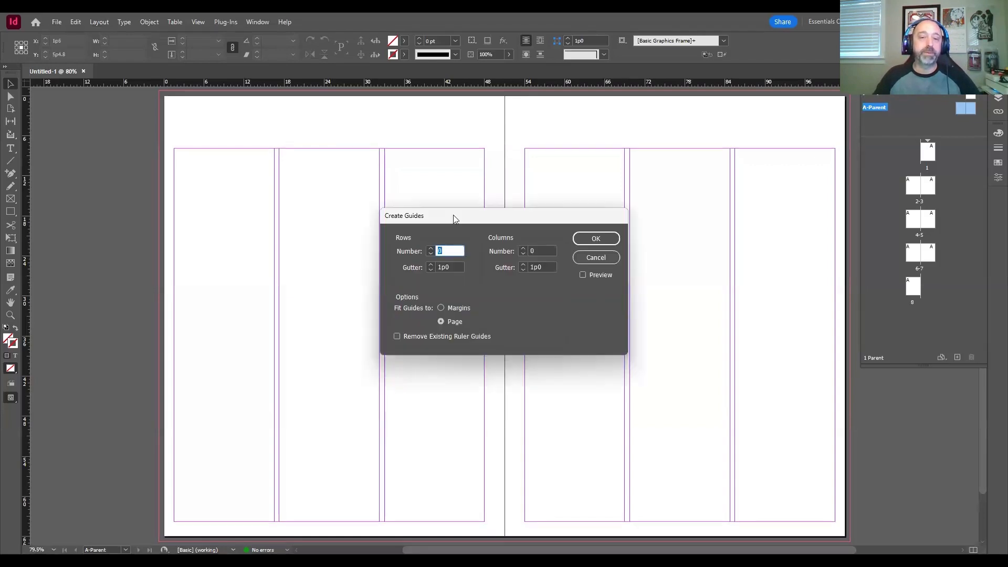
left_click_drag(452, 217, 452, 159)
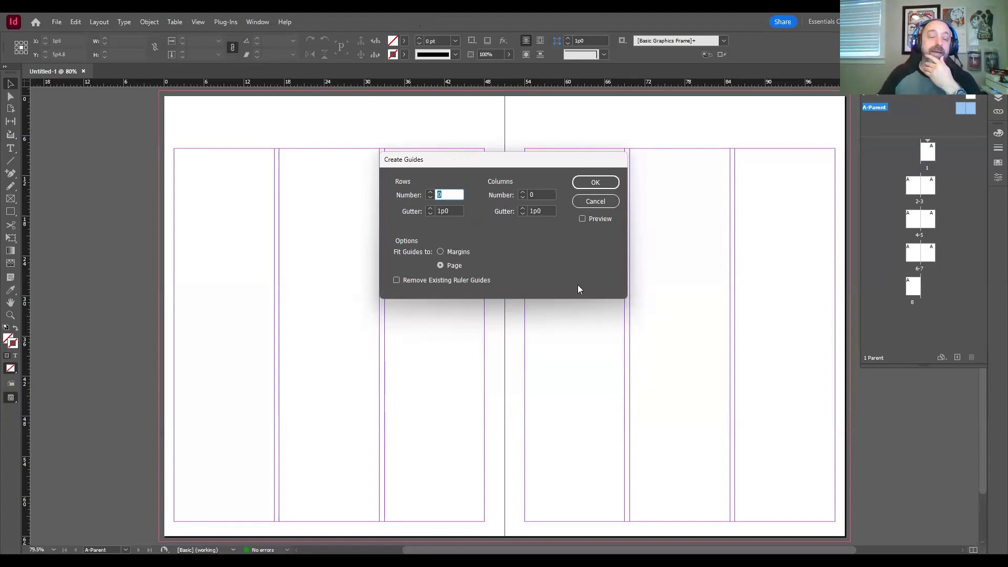
left_click(595, 219)
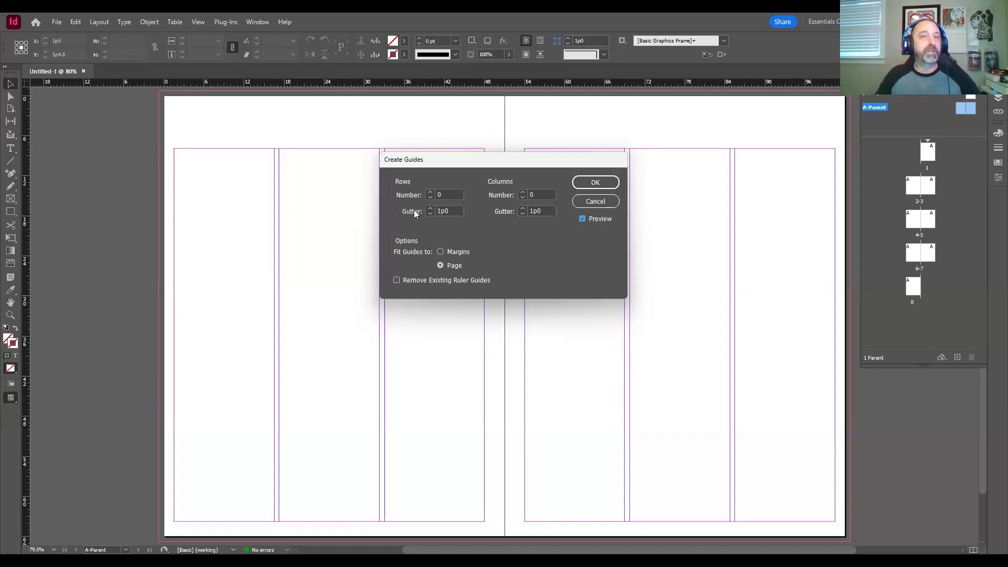
left_click(430, 193)
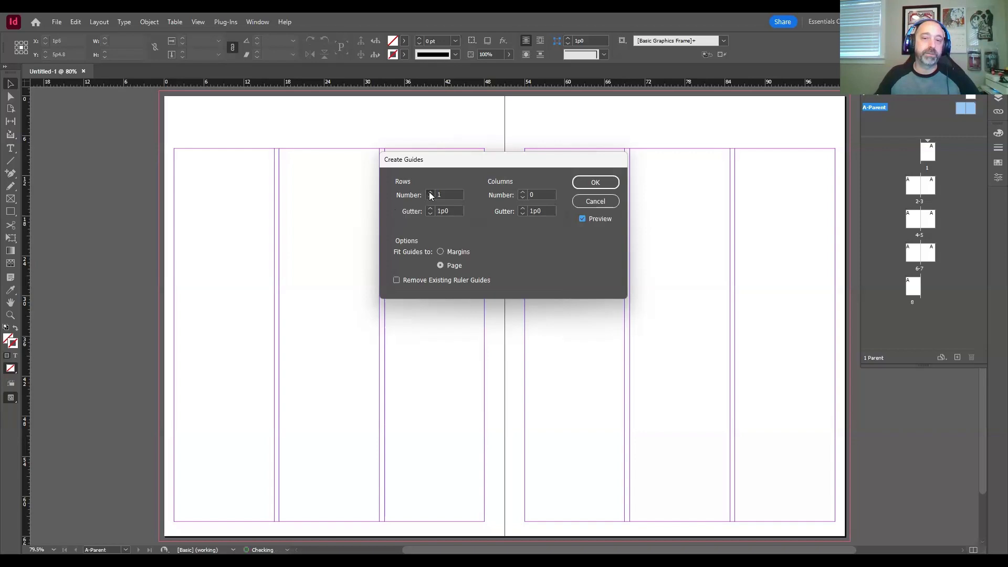
left_click(430, 192)
left_click(431, 193)
left_click(430, 193)
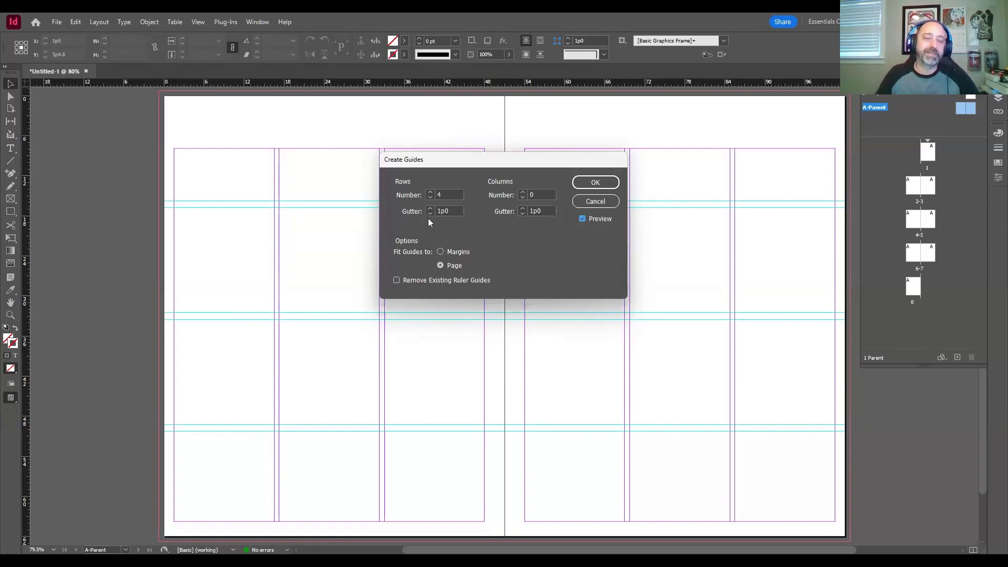
double_click(455, 210)
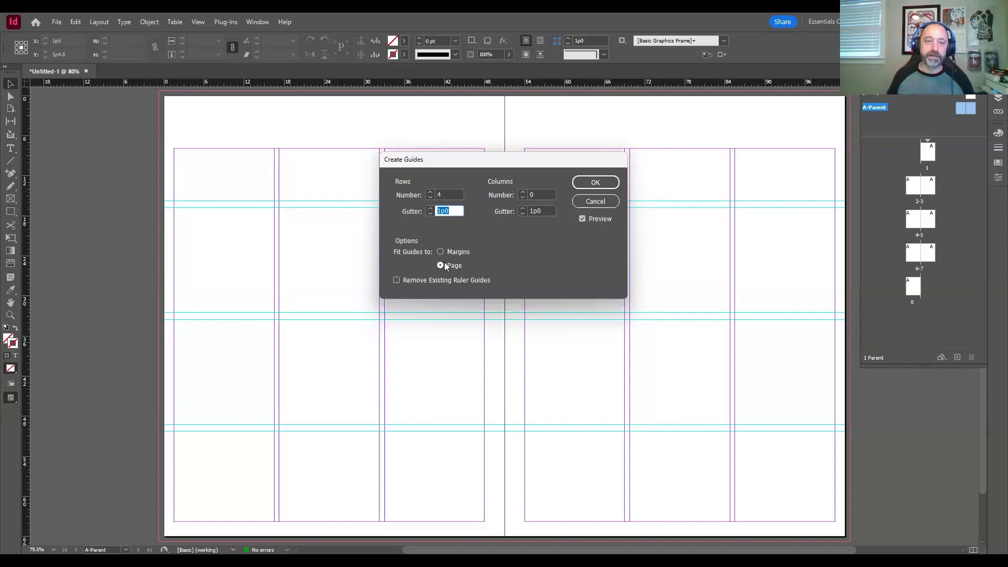
key("Escape")
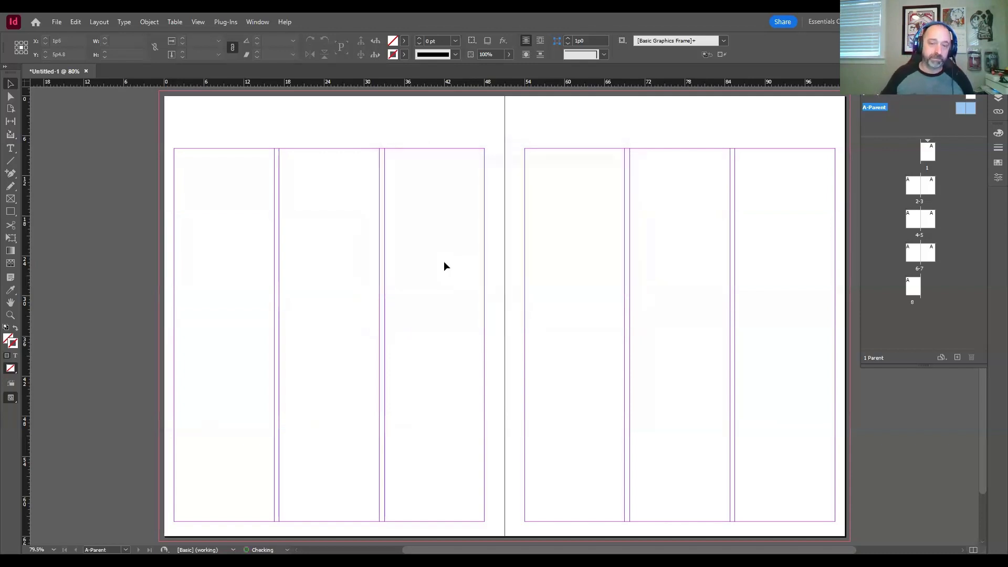
Step: Start creating guides on the A-Parent spread with 4 rows and a row gutter of 0
left_click(99, 23)
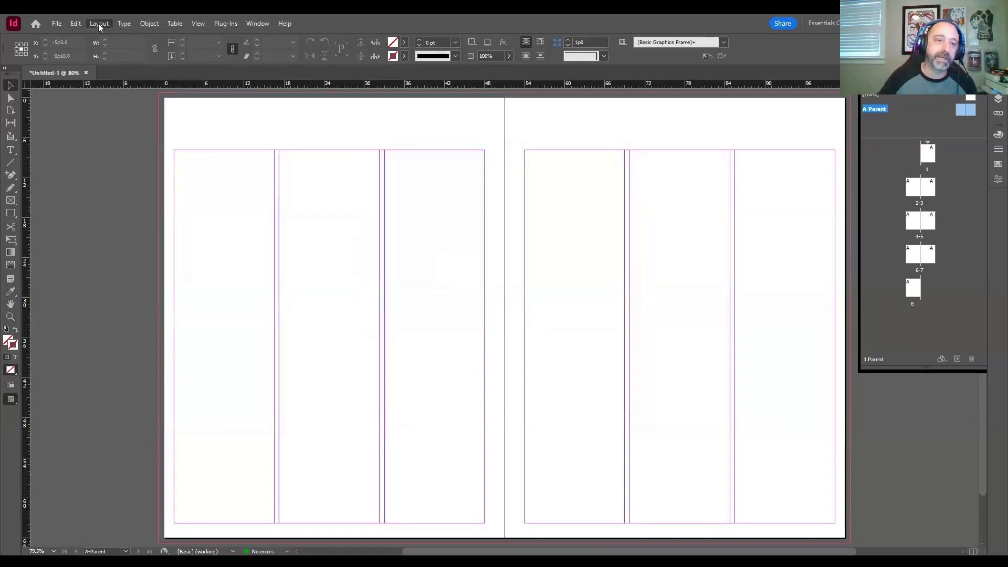
left_click(117, 74)
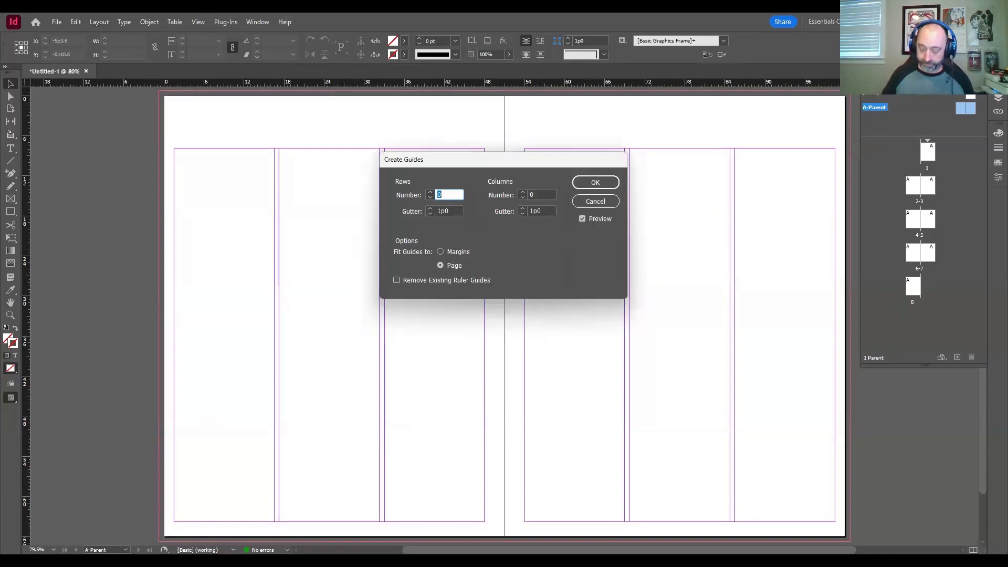
type("4")
key("Tab")
type("0")
key("Tab")
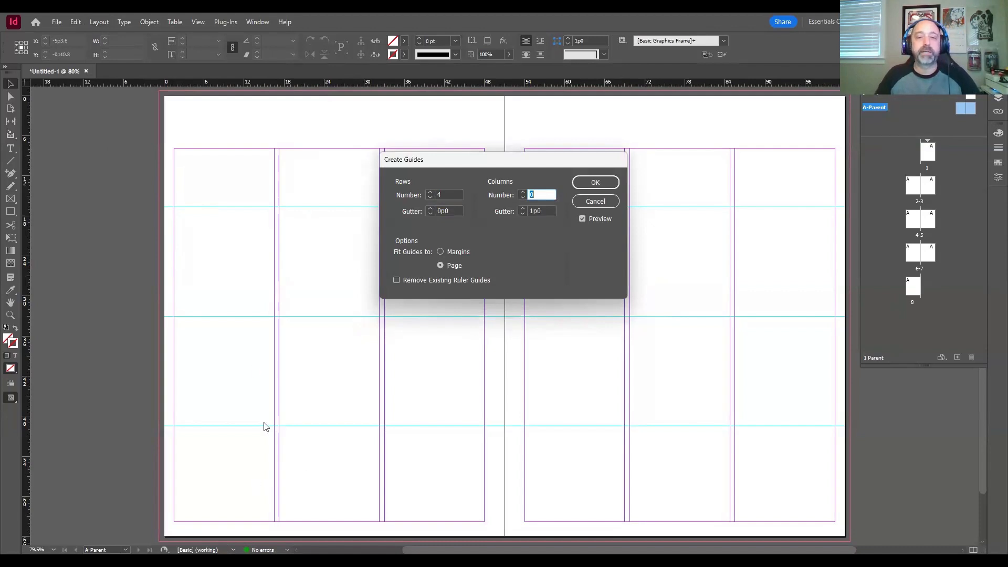
Step: Set the guides to 2 columns with a column gutter of 0 and fit them to the margins
left_click_drag(500, 162, 514, 226)
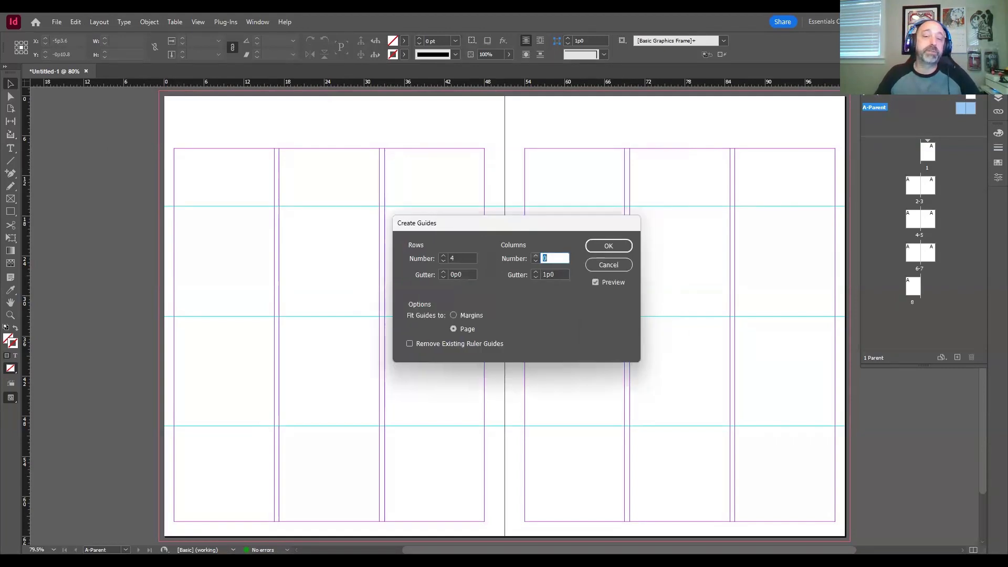
type("1")
key("Up")
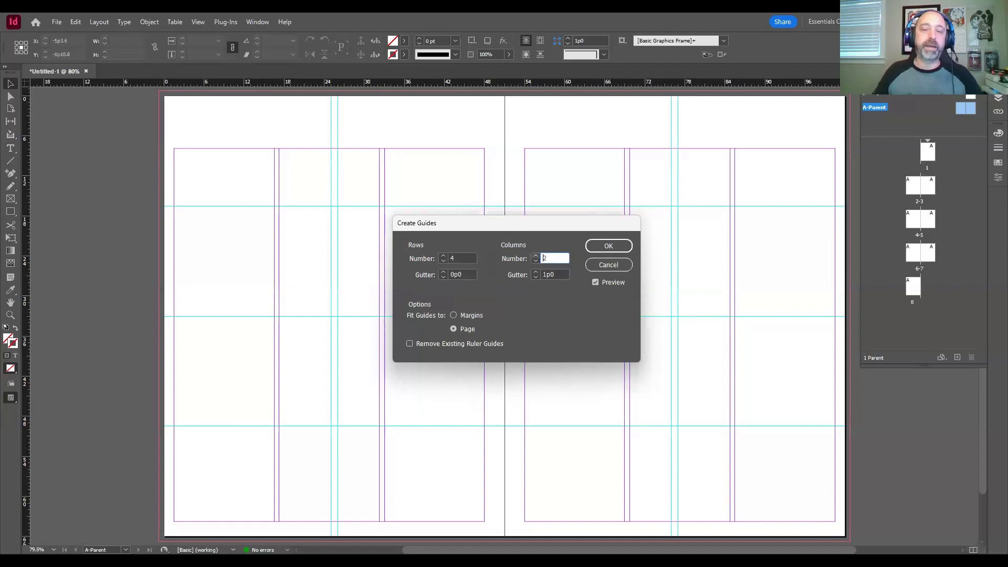
key("Down")
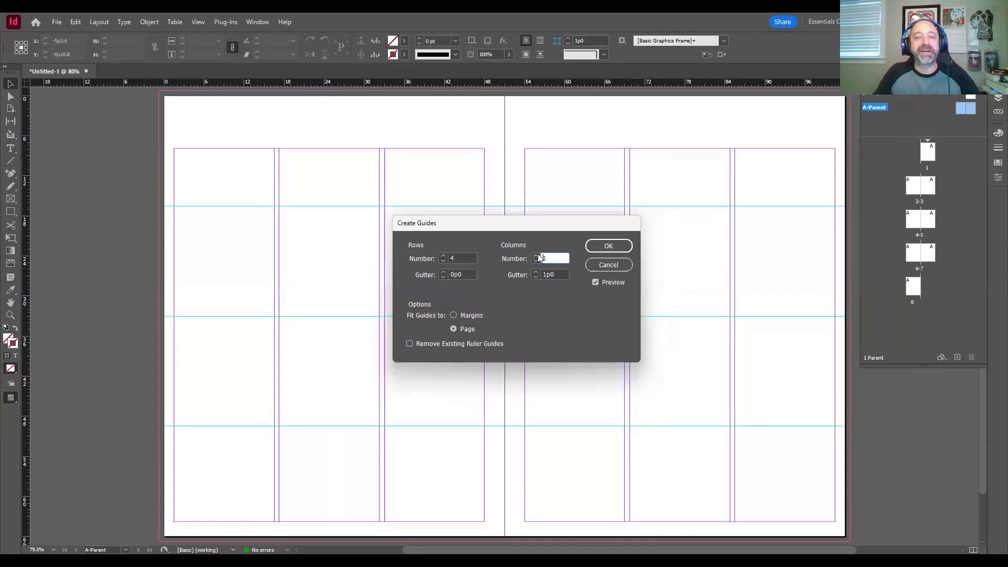
type("2")
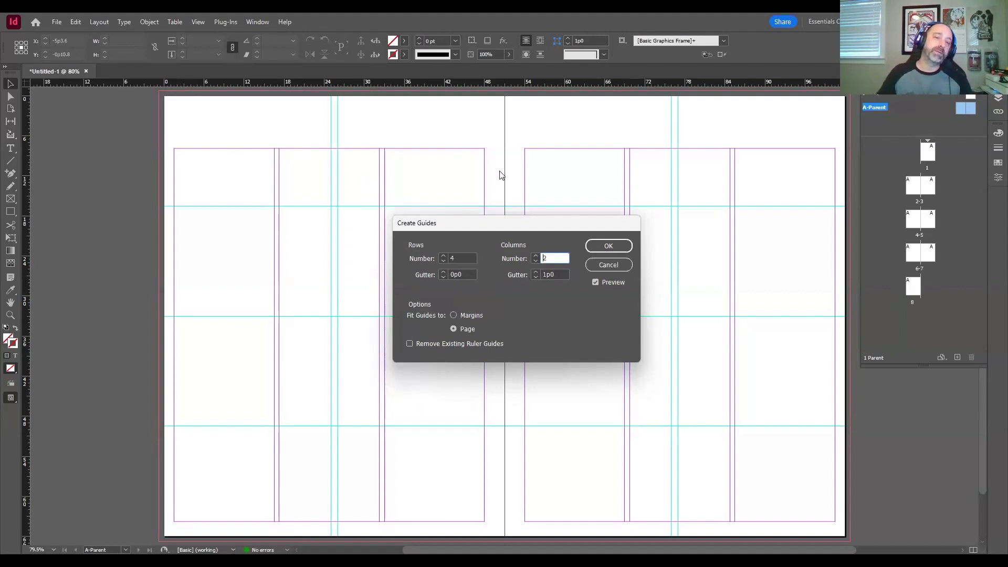
left_click_drag(558, 271, 535, 275)
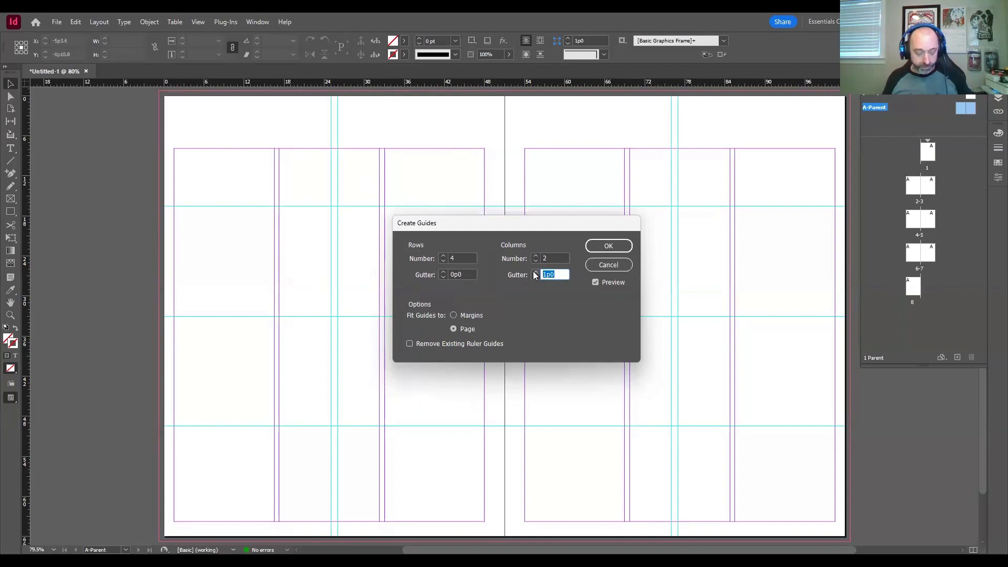
type("0")
key("Tab")
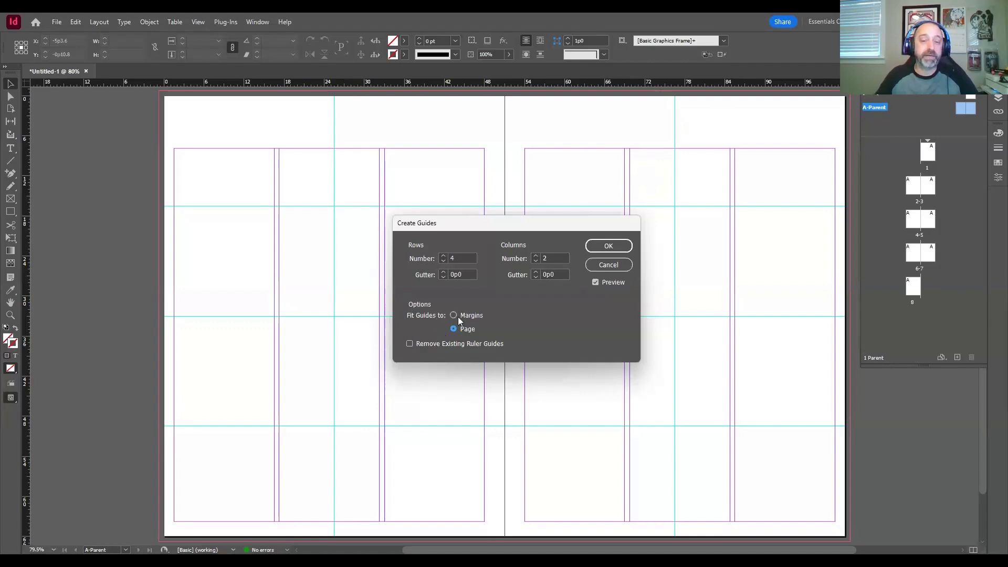
left_click(453, 315)
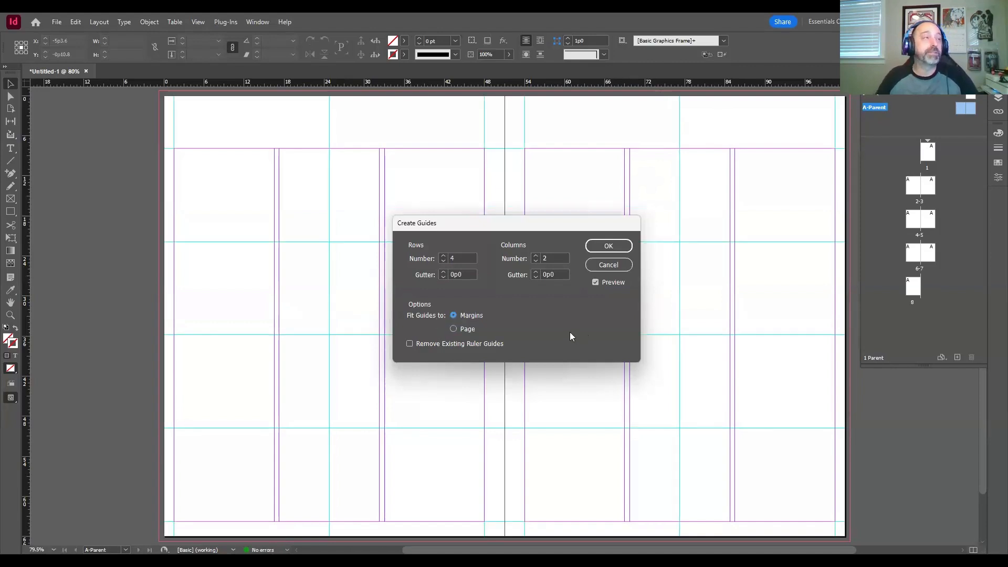
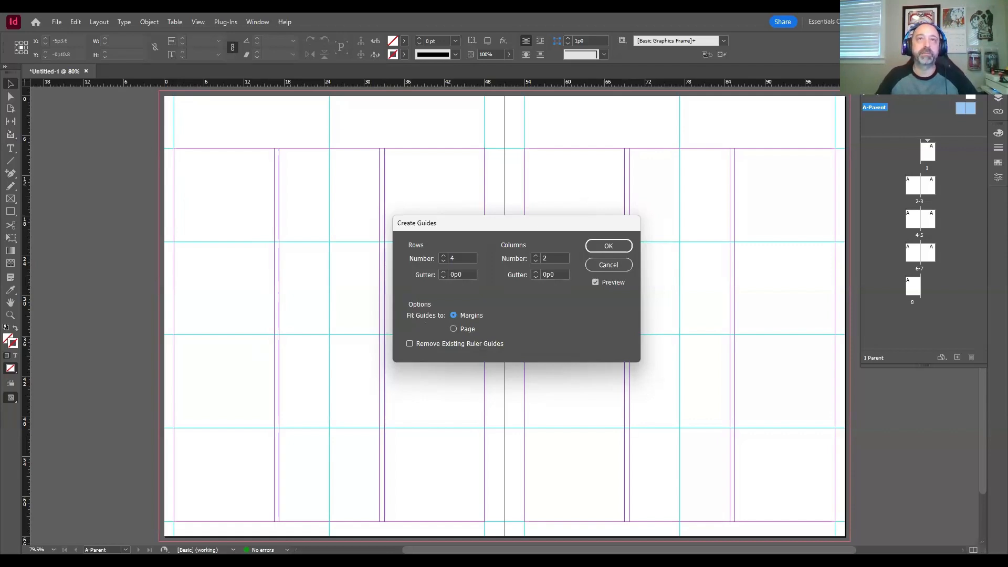
Step: Create the configured row and column guides on the A-Parent spread
left_click(607, 246)
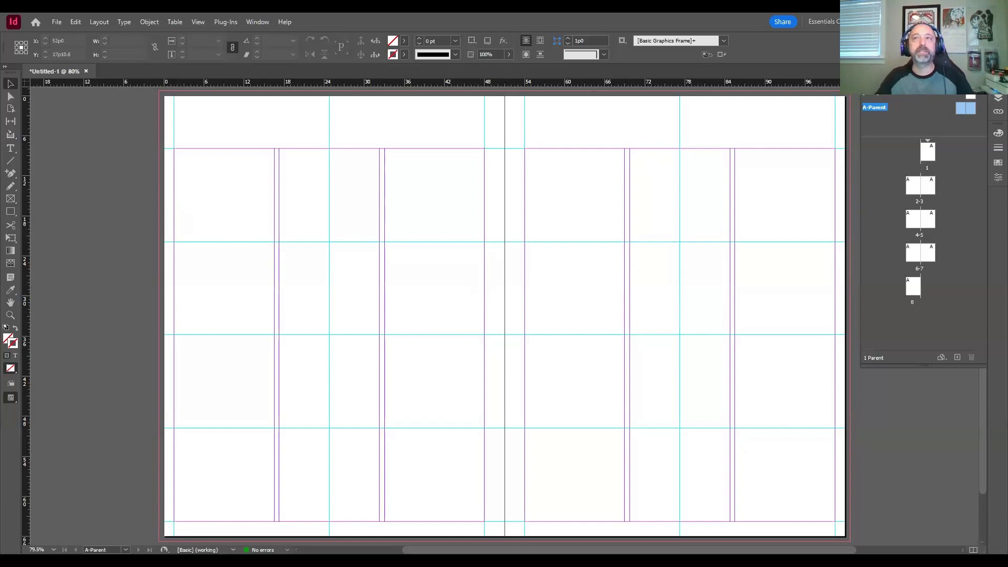
Step: Try a horizontal ruler guide across the whole A-Parent spread at about 4p3.6 and remove it
key("ctrl+s")
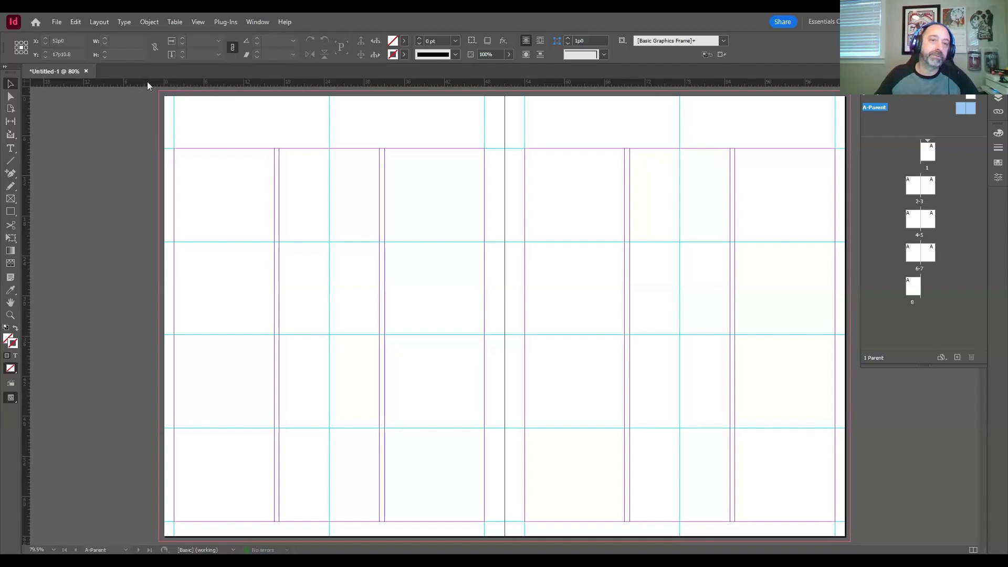
left_click_drag(147, 84, 116, 124)
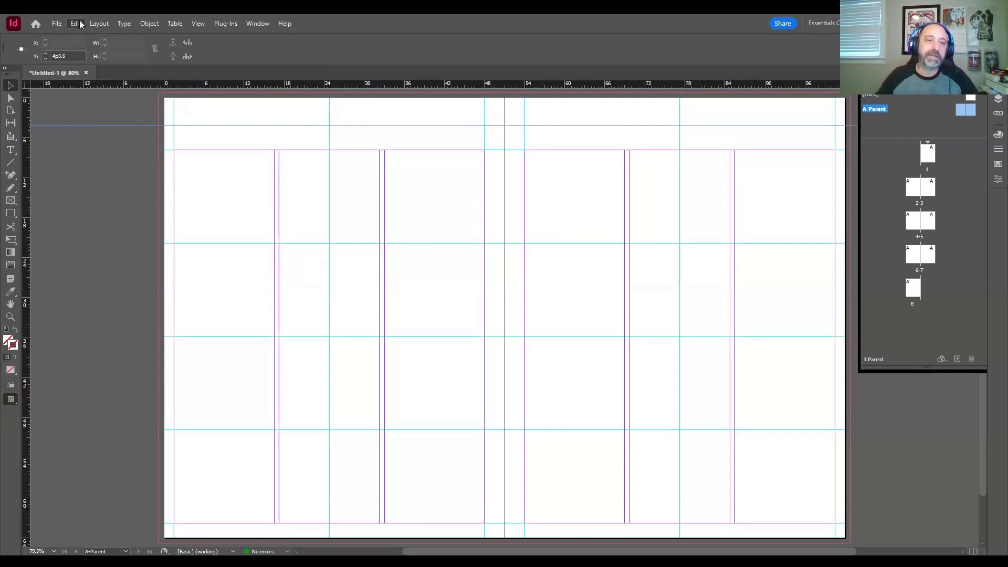
left_click(80, 165)
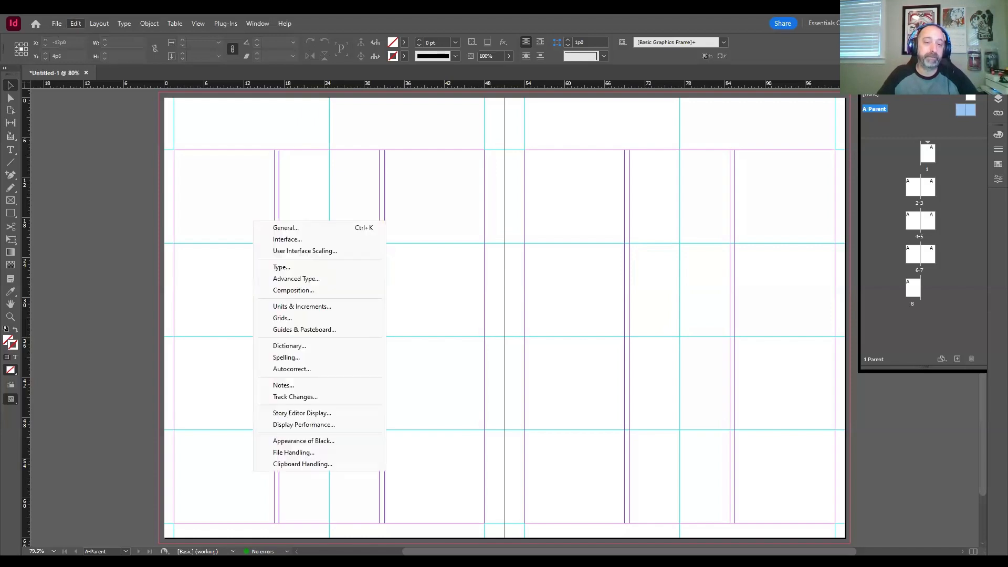
Step: Set the horizontal and vertical ruler units to Inches in the Units & Increments preferences, with the ruler origin on Spread
mouse_move(157, 464)
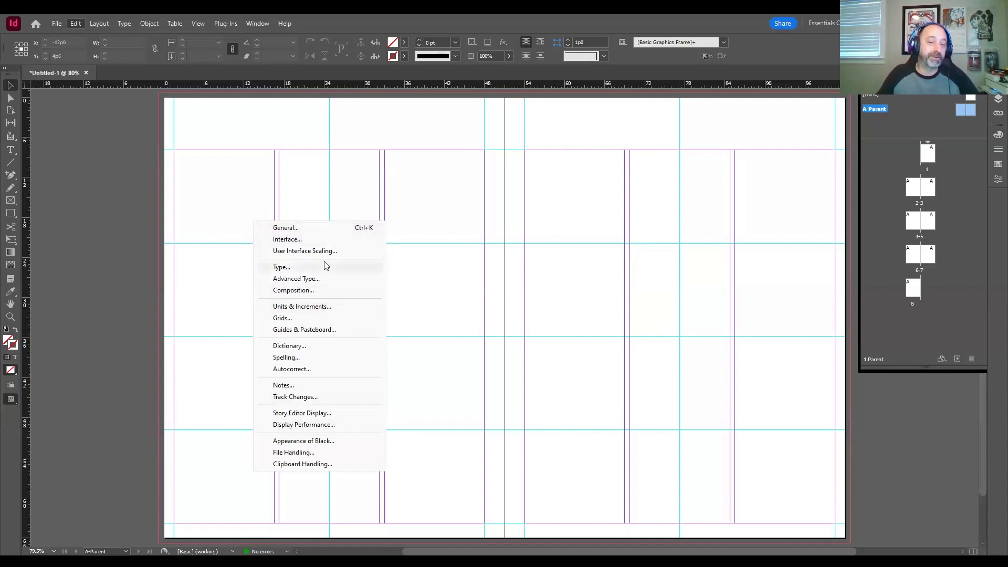
left_click(320, 307)
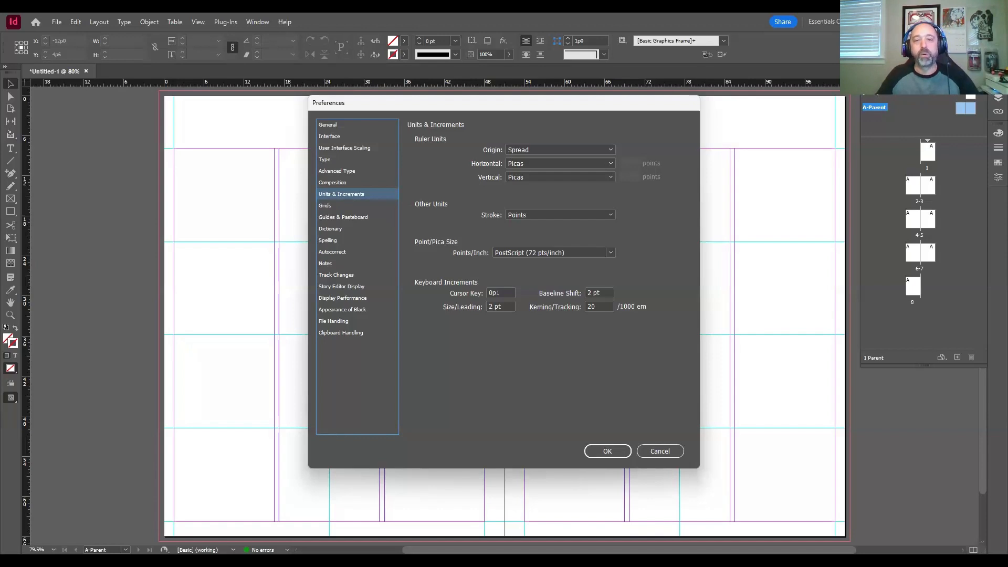
left_click(533, 152)
left_click(550, 131)
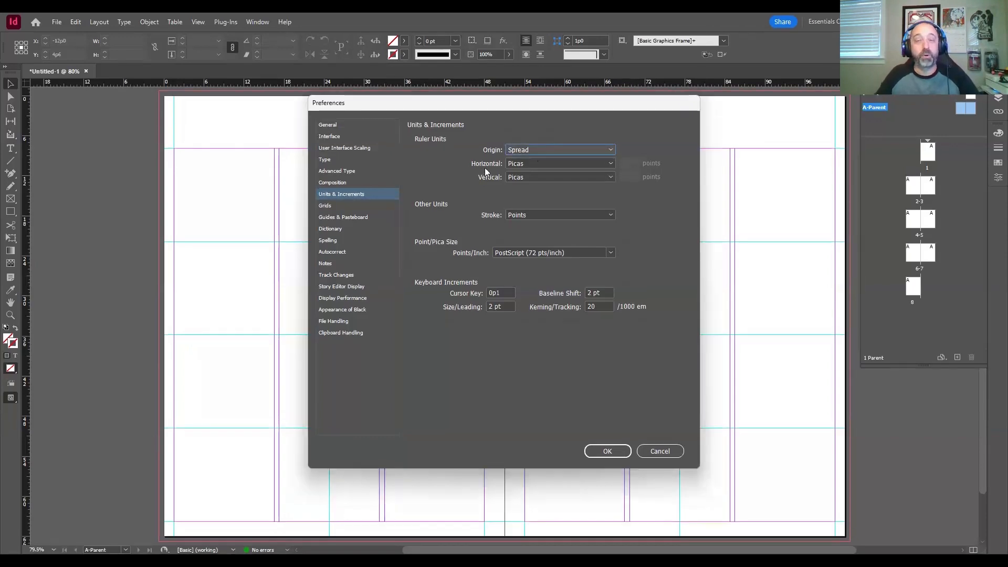
left_click(530, 164)
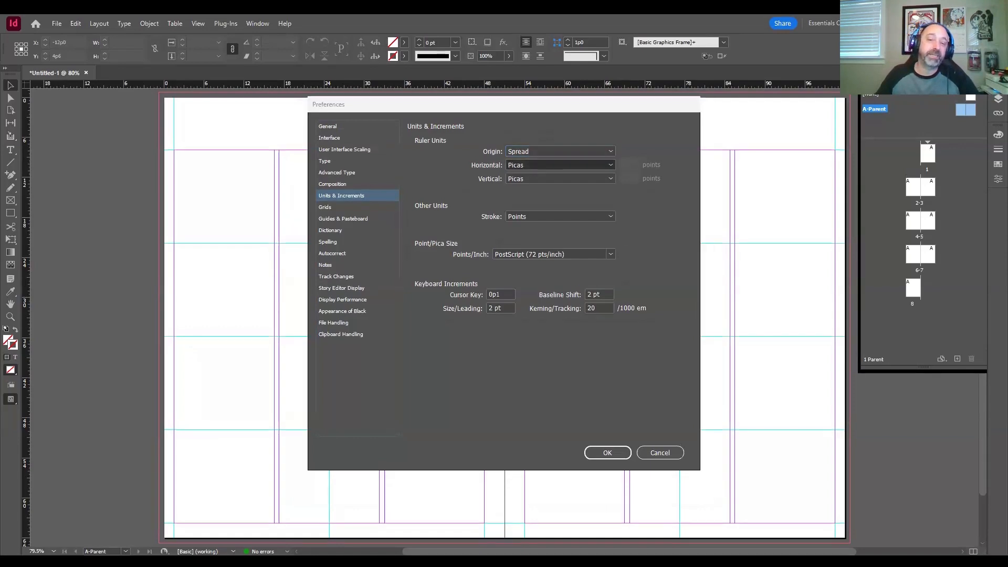
left_click(523, 177)
left_click(522, 178)
left_click(520, 190)
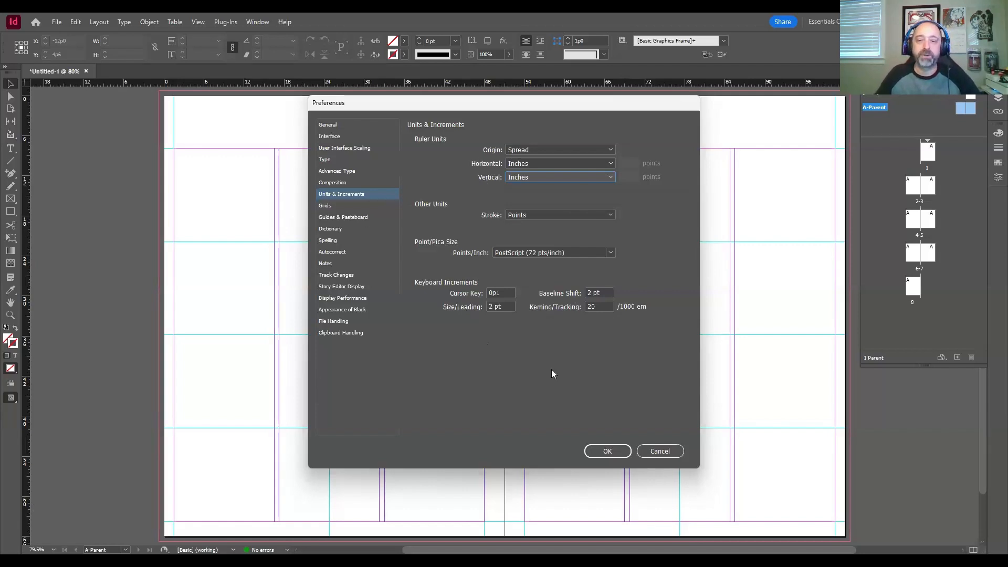
left_click(606, 451)
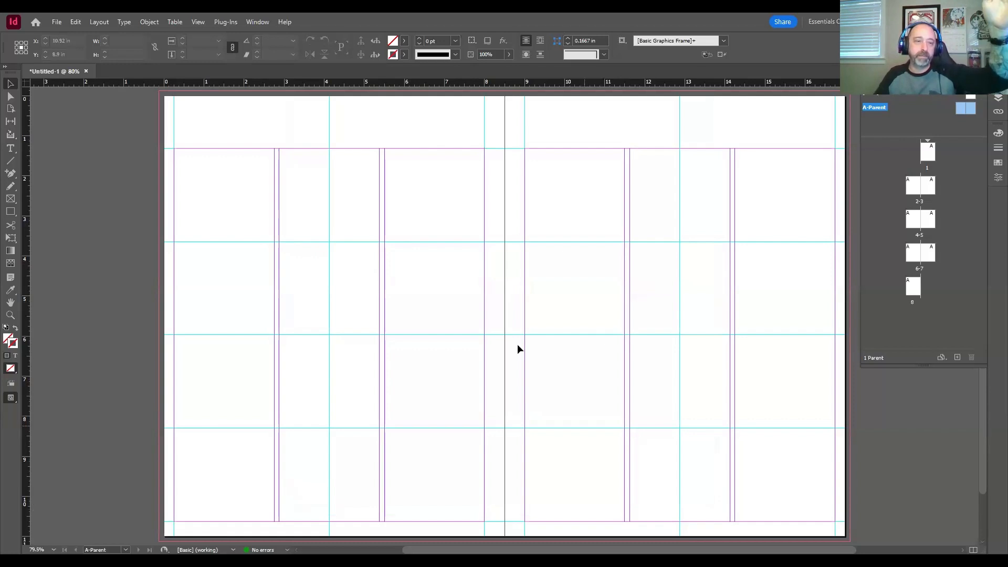
Step: Review the horizontal ruler unit choices in the Units & Increments preferences, selecting Inches
left_click(77, 22)
mouse_move(95, 464)
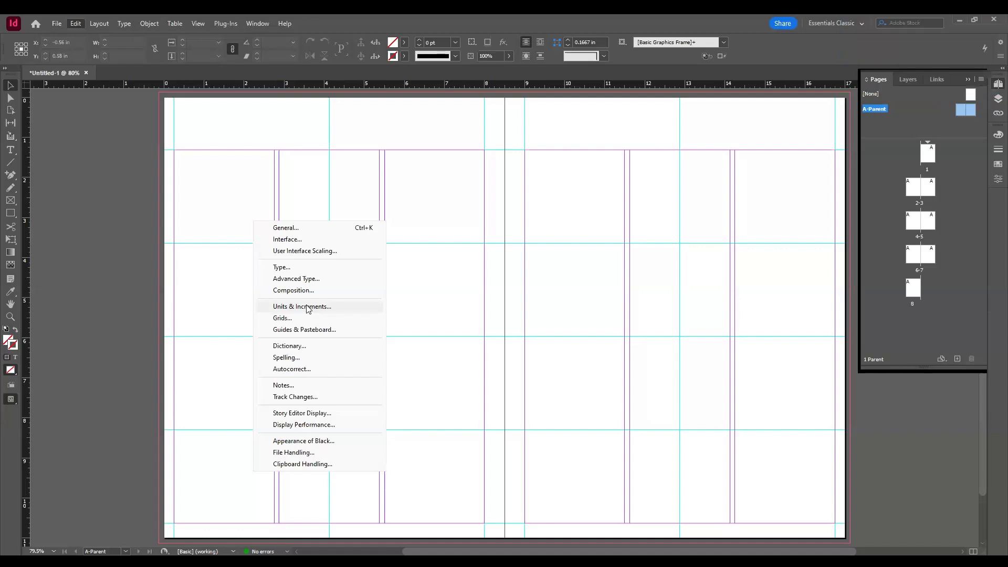
left_click(305, 127)
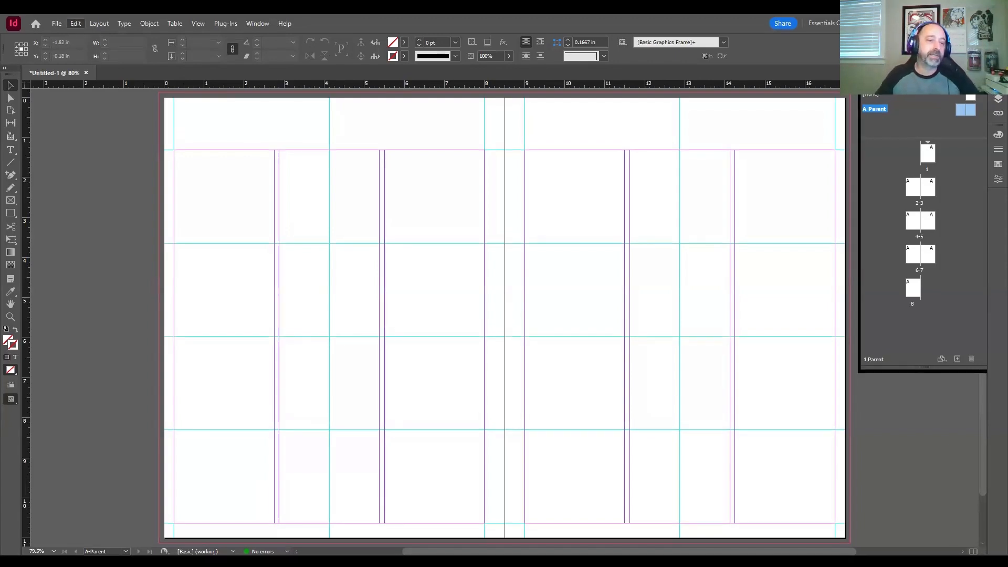
mouse_move(158, 464)
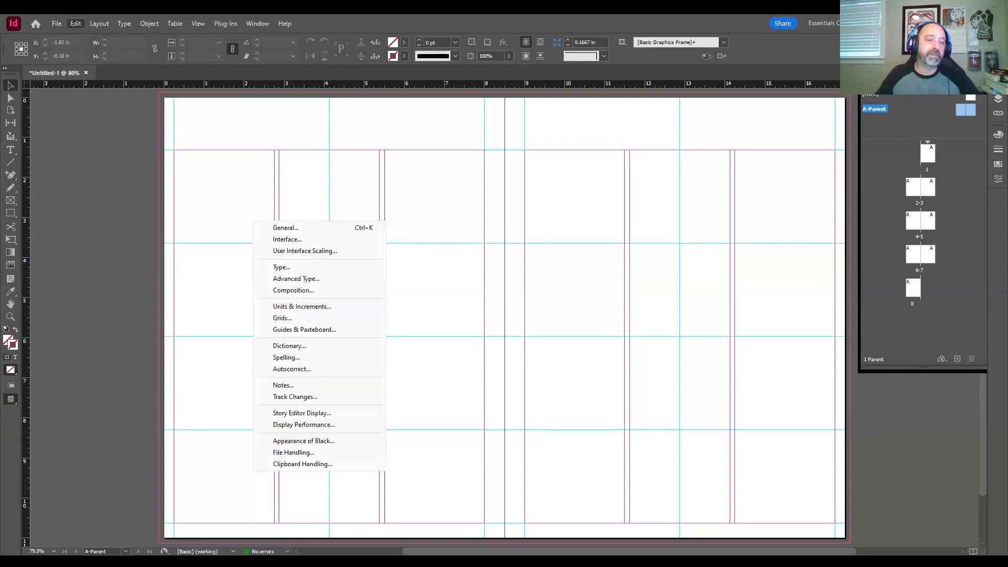
left_click(282, 308)
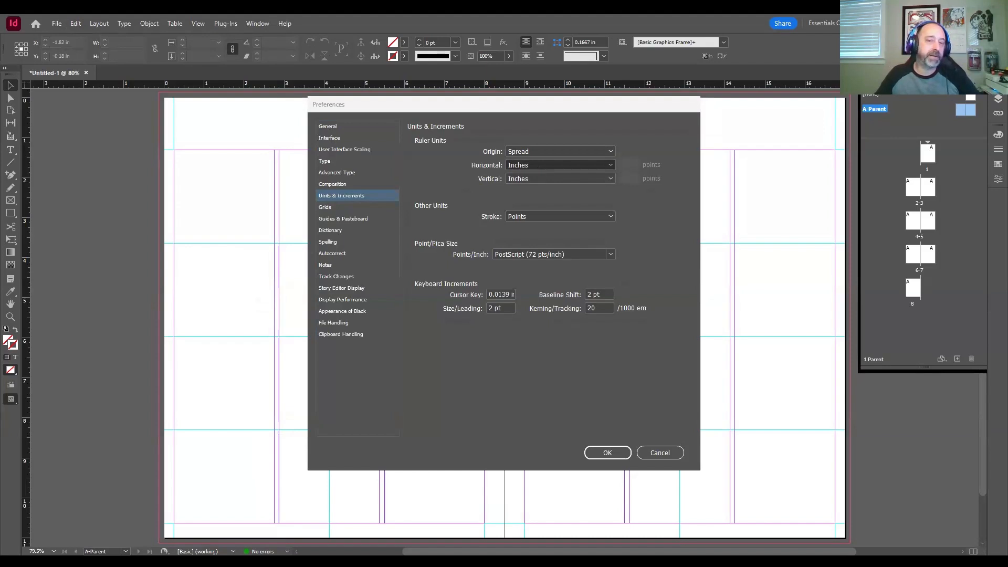
left_click(526, 189)
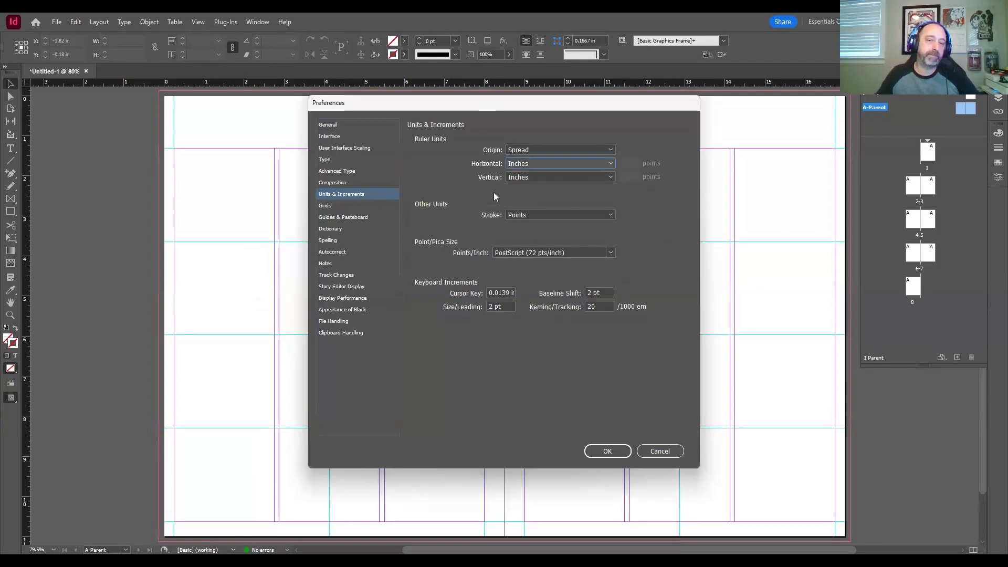
left_click(604, 455)
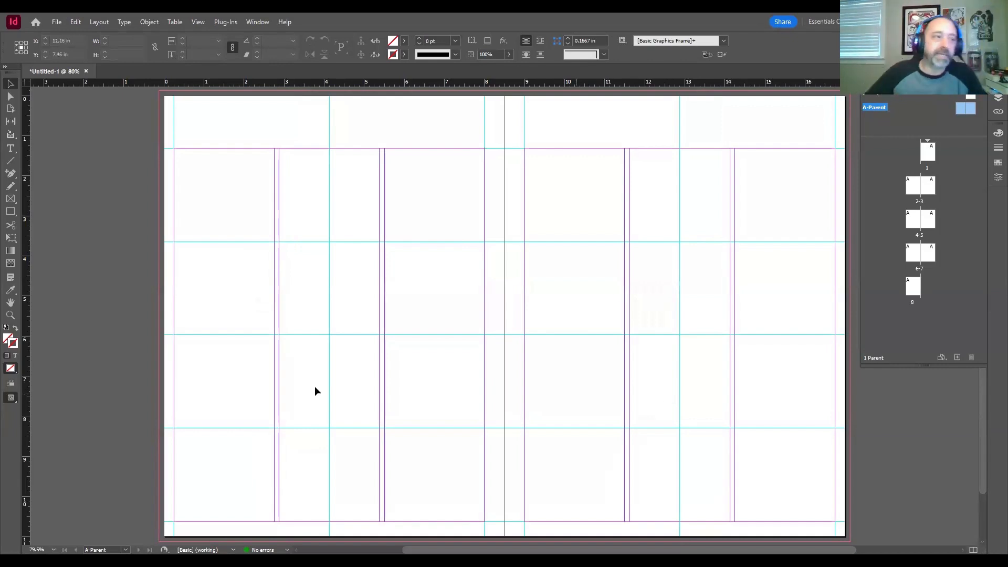
Step: Add a horizontal ruler guide spanning the whole A-Parent spread near its upper edge and set its Y position to 0.375 in
key("ctrl+s")
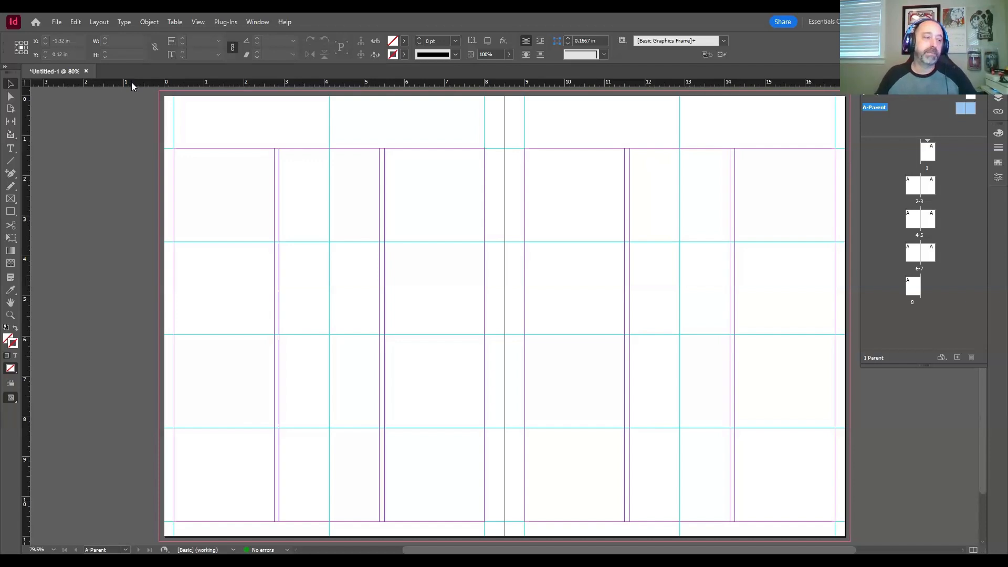
left_click_drag(131, 82, 377, 129)
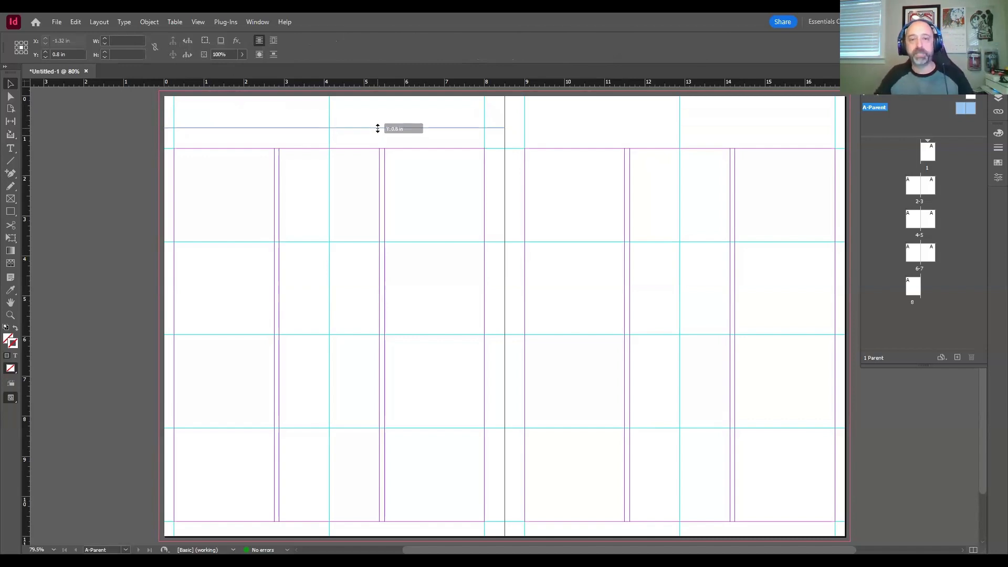
left_click_drag(377, 129, 105, 126)
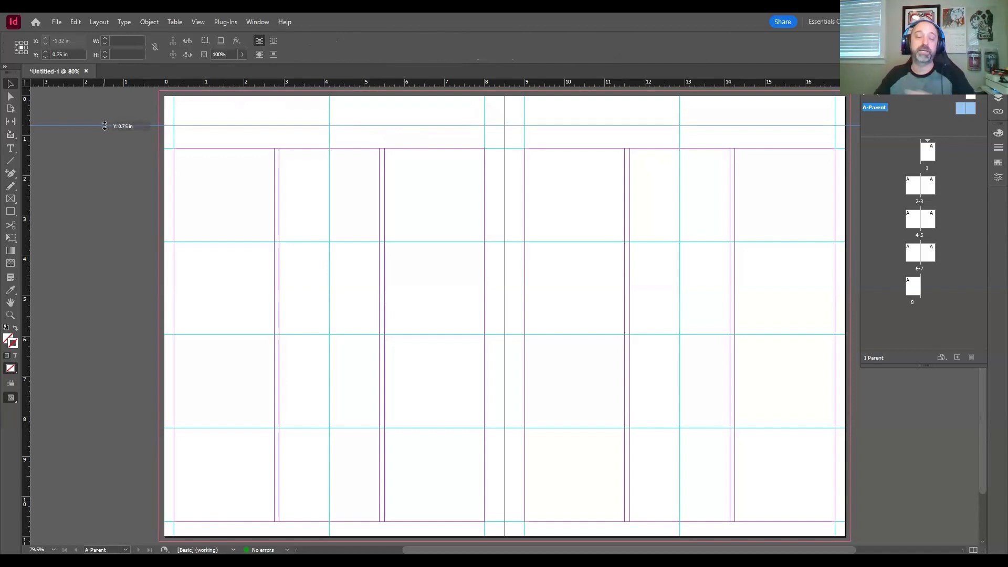
left_click_drag(105, 126, 105, 126)
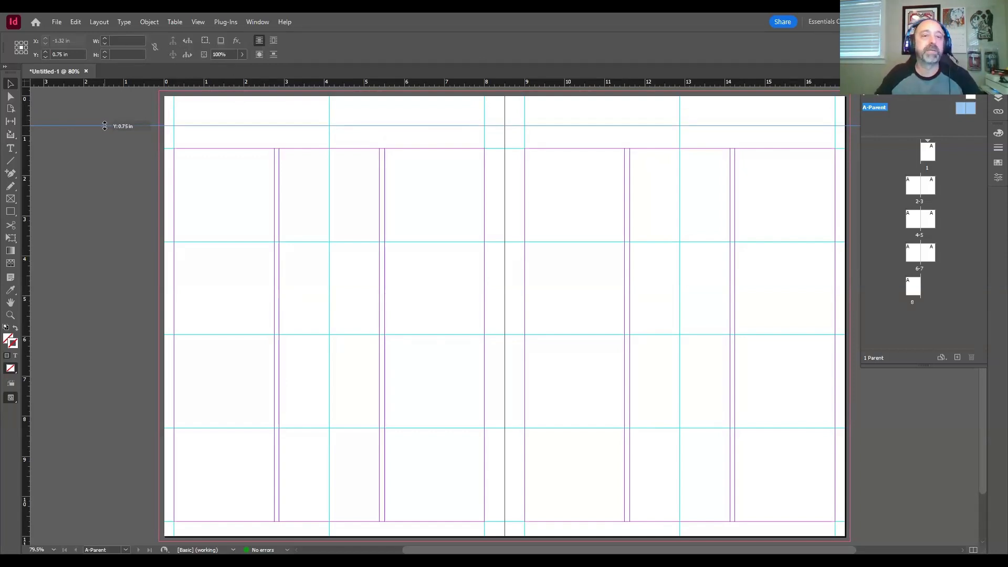
left_click_drag(105, 126, 105, 128)
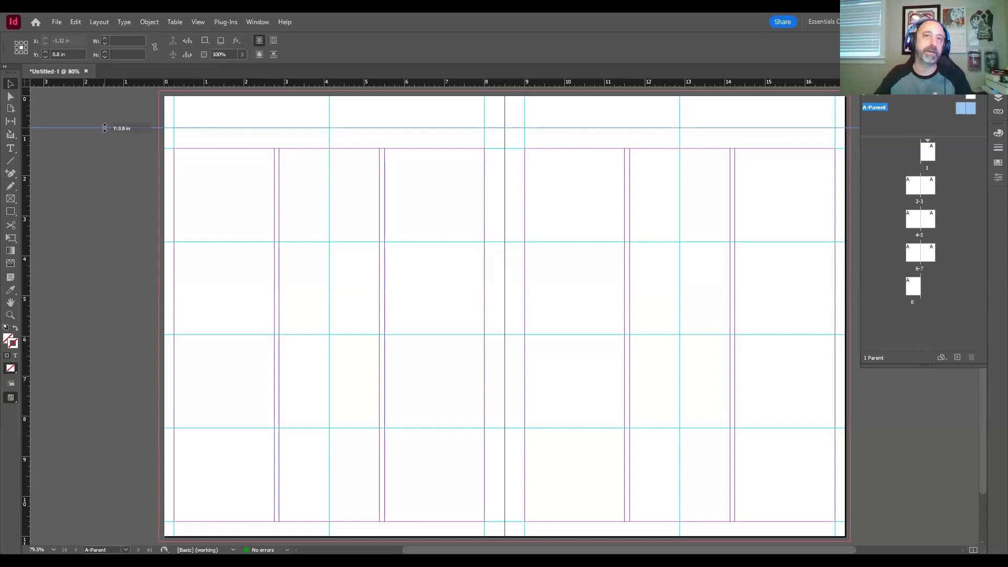
mouse_move(105, 128)
left_mouse_down()
mouse_move(108, 136)
mouse_move(105, 111)
left_mouse_up()
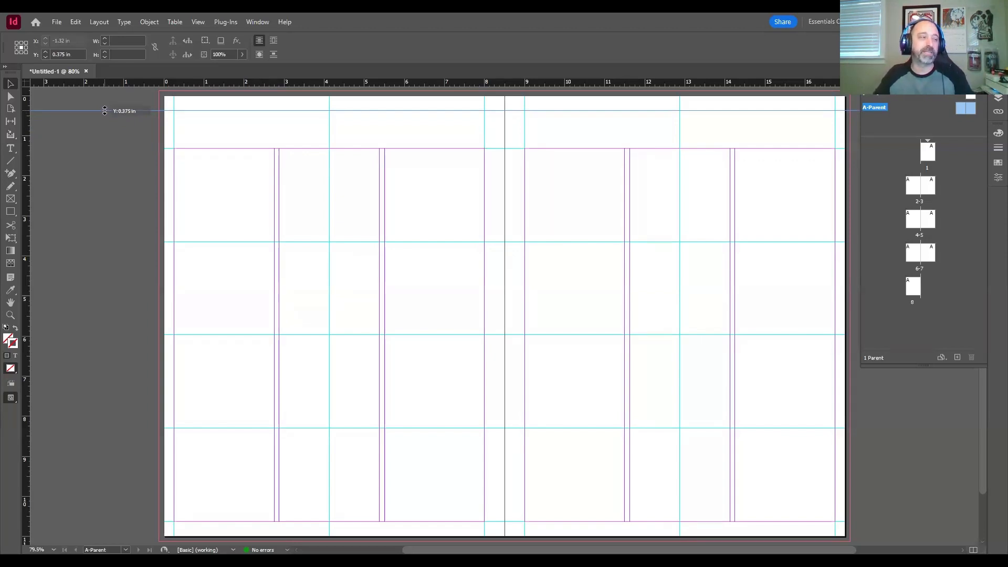
left_click_drag(104, 111, 104, 112)
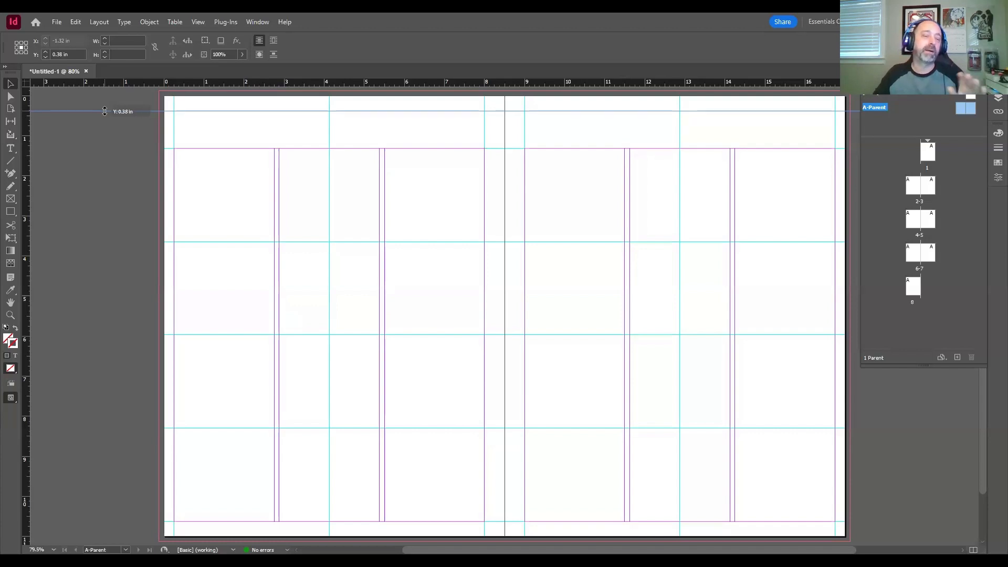
left_click_drag(104, 112, 106, 126)
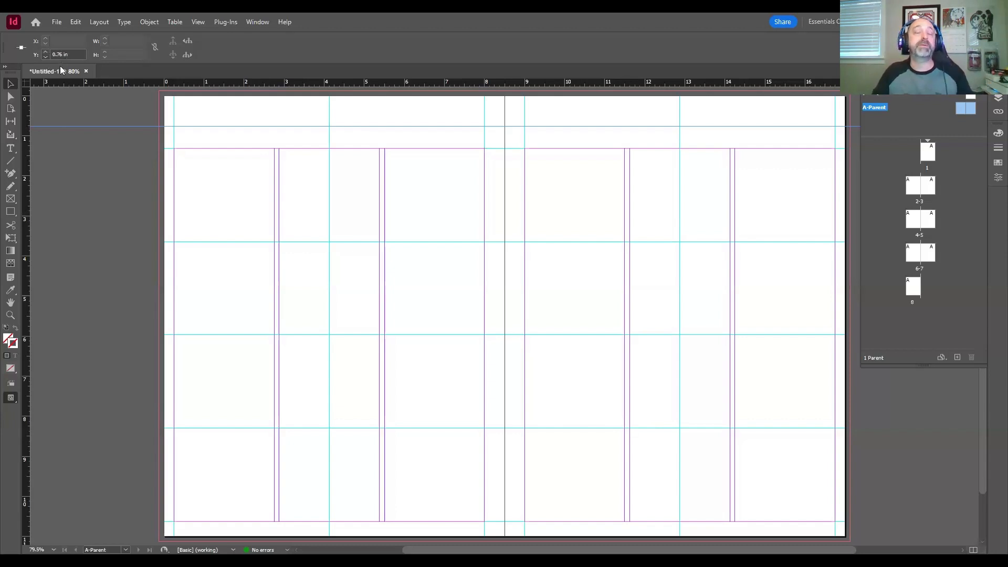
left_click_drag(67, 56, 46, 55)
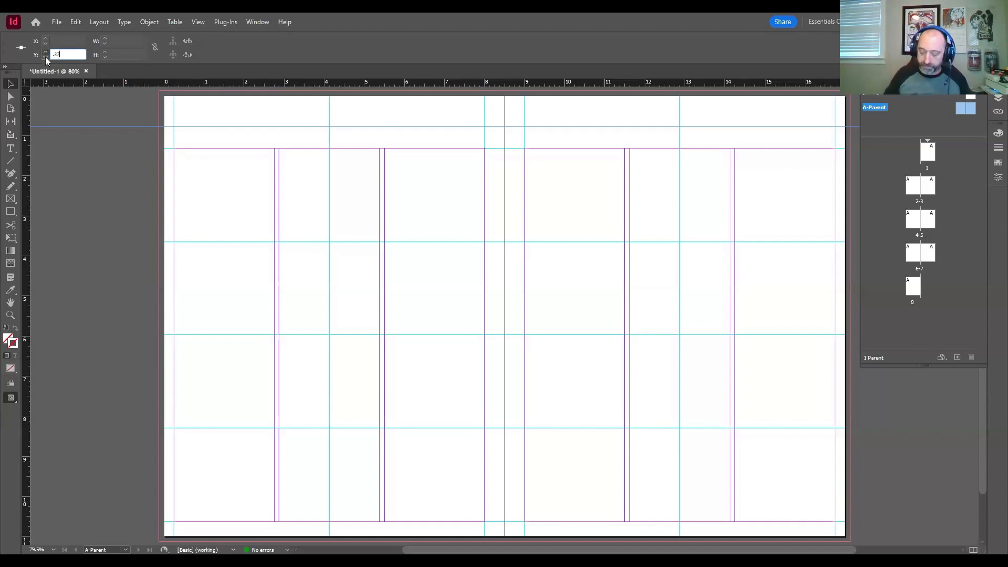
key("Return")
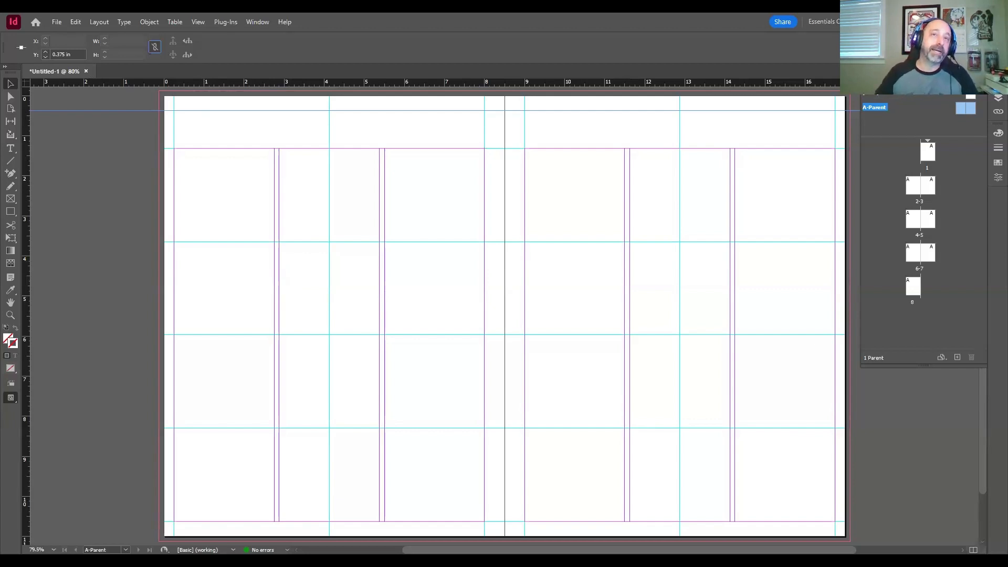
Step: Add a second horizontal guide spanning the spread near its lower edge at Y 10.75 in, and deselect it
key("ctrl+s")
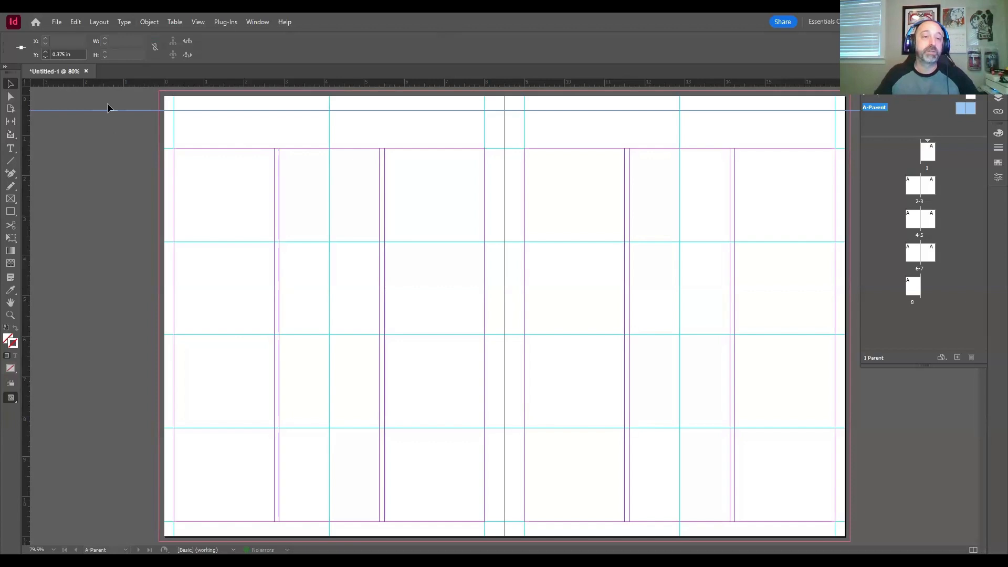
left_click_drag(131, 83, 112, 524)
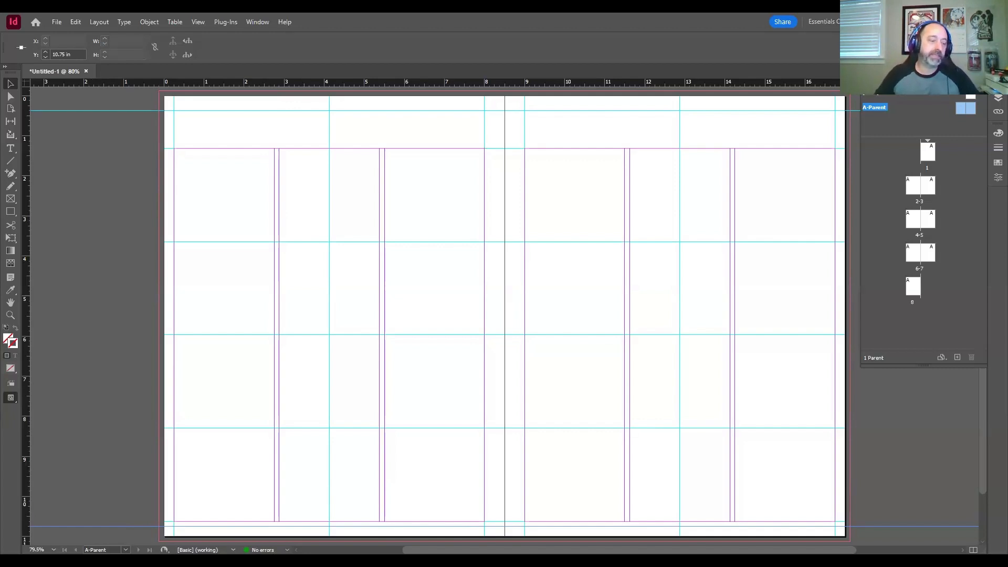
left_click(256, 130)
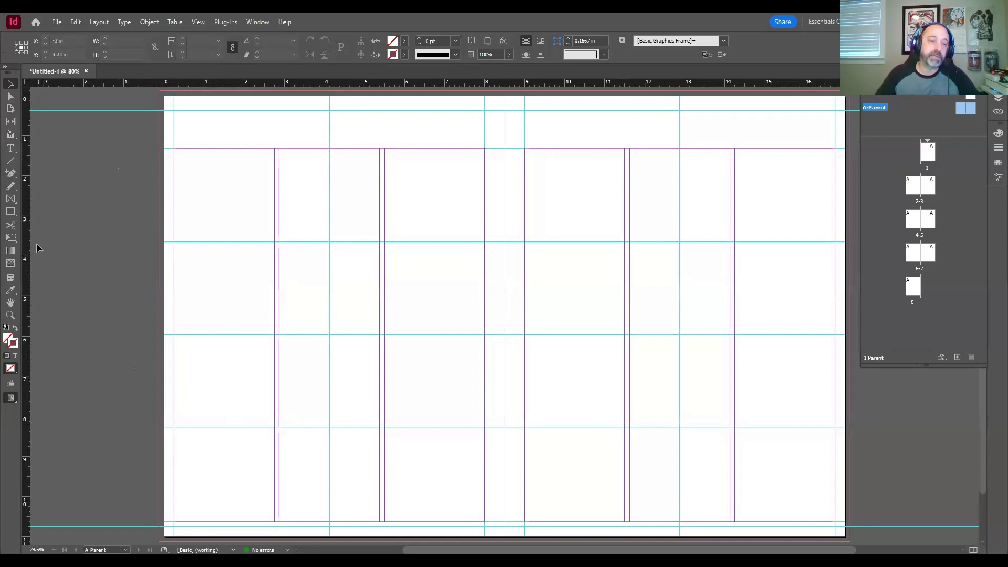
Step: Add vertical guides inside the spread's outer margins at X 0.5 in and X 16.5 in
left_click_drag(26, 240, 184, 243)
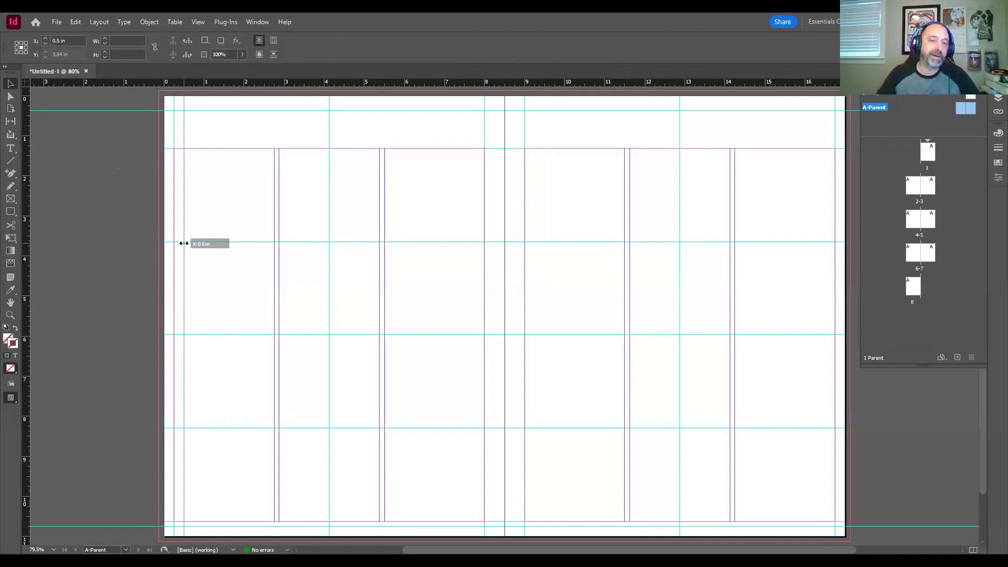
left_click_drag(183, 243, 183, 243)
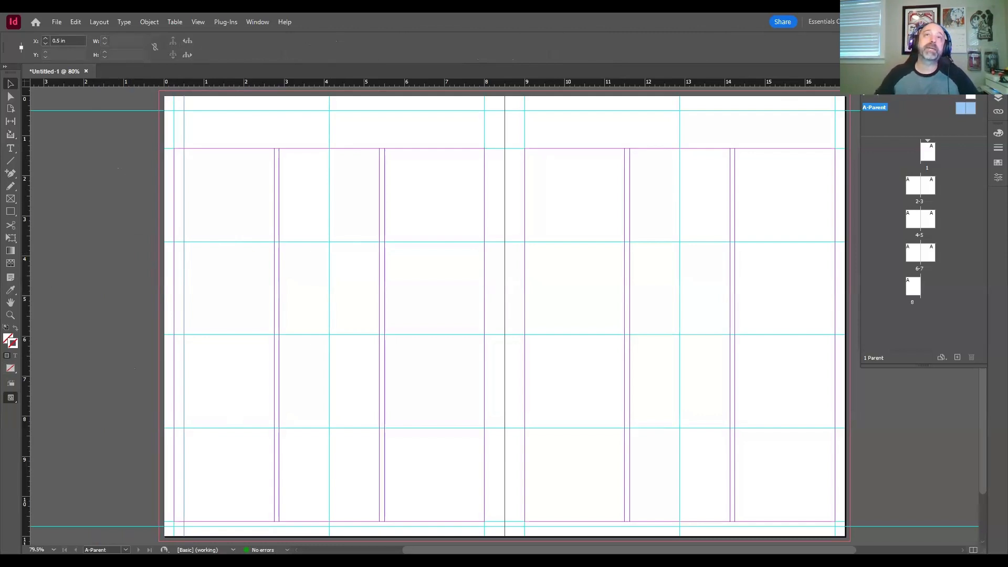
key("ctrl+s")
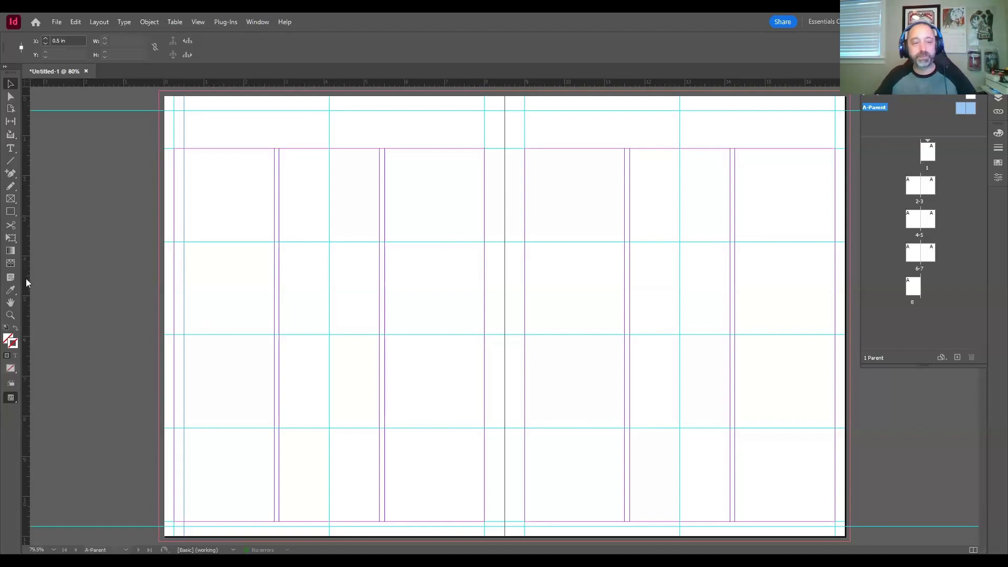
left_click_drag(26, 278, 824, 220)
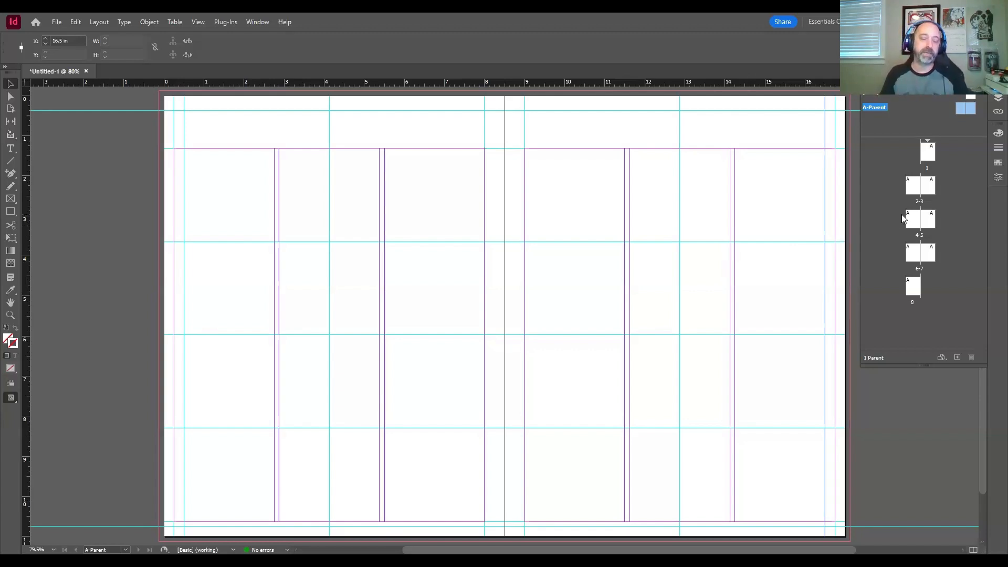
Step: Go to the page 2-3 spread to check how the A-Parent guides appear on document pages
double_click(913, 187)
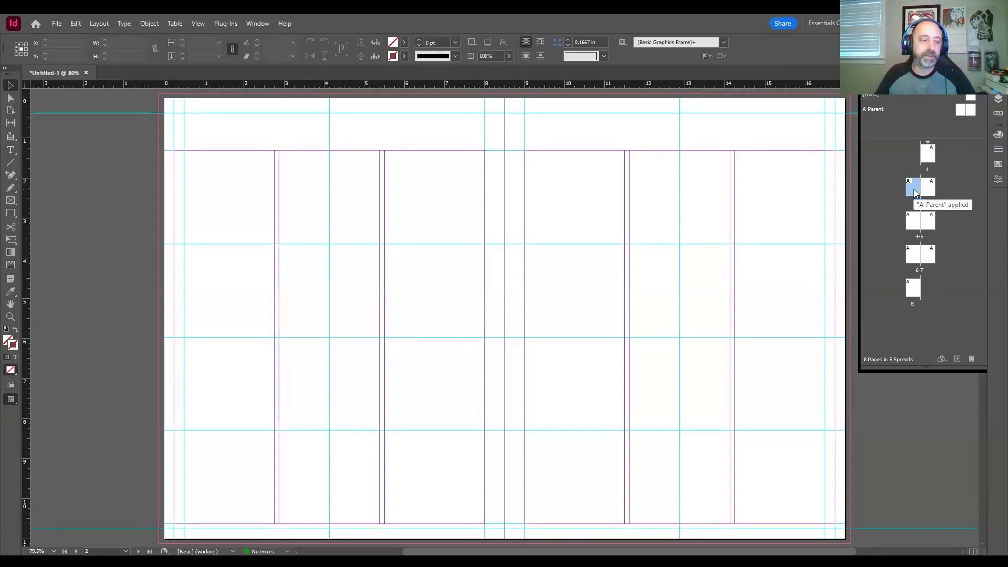
key("ctrl+0")
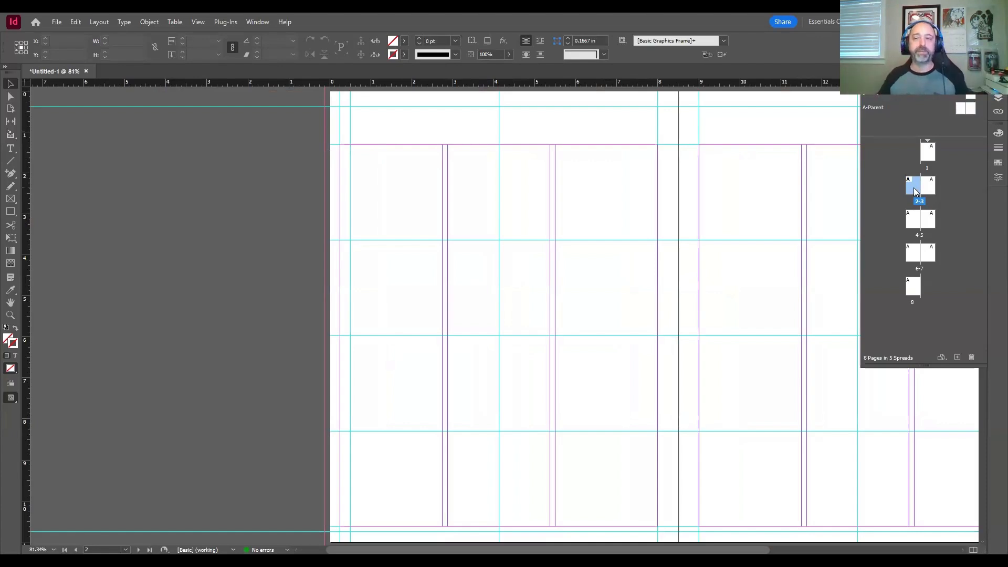
left_click_drag(685, 125, 537, 130)
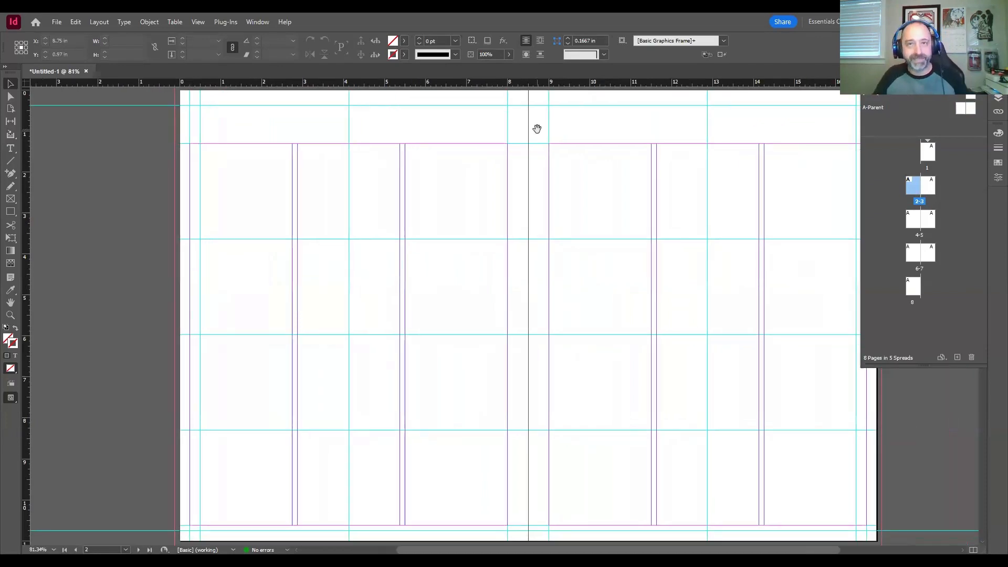